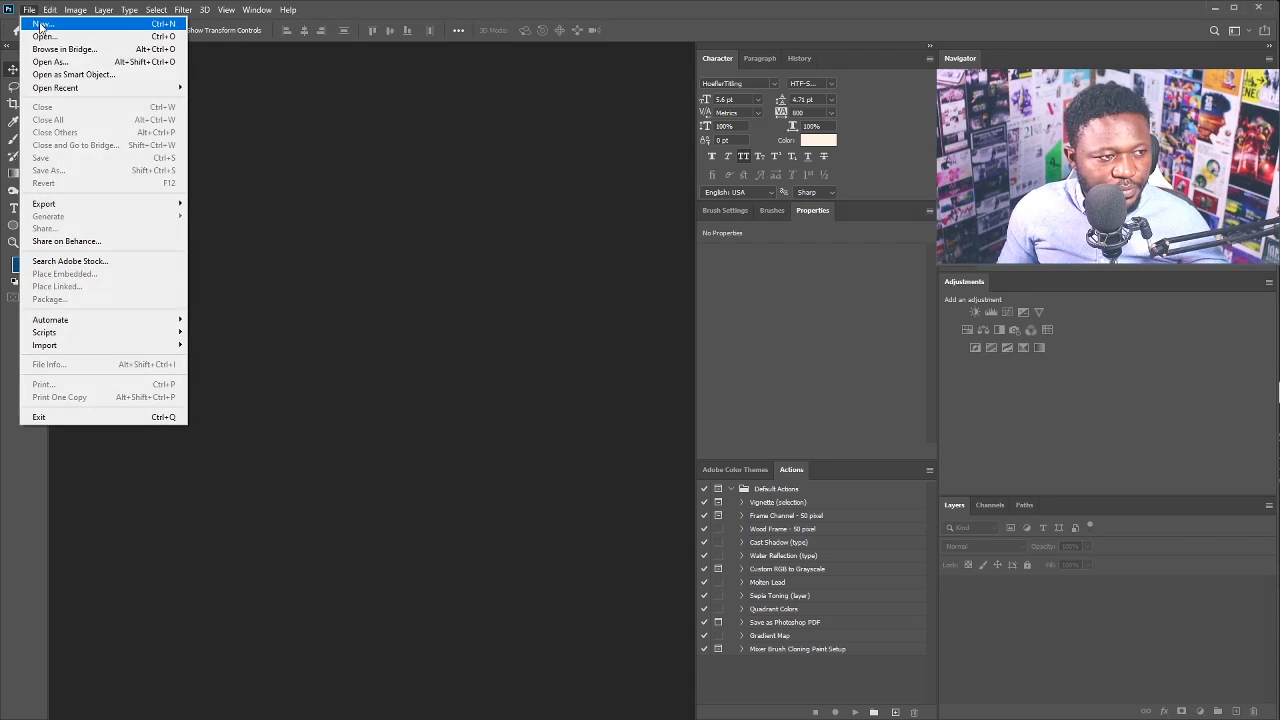
# Create a new 1080 x 1350 pixel RGB document at 120 pixels/inch with a white background.
pyautogui.click(42, 28)
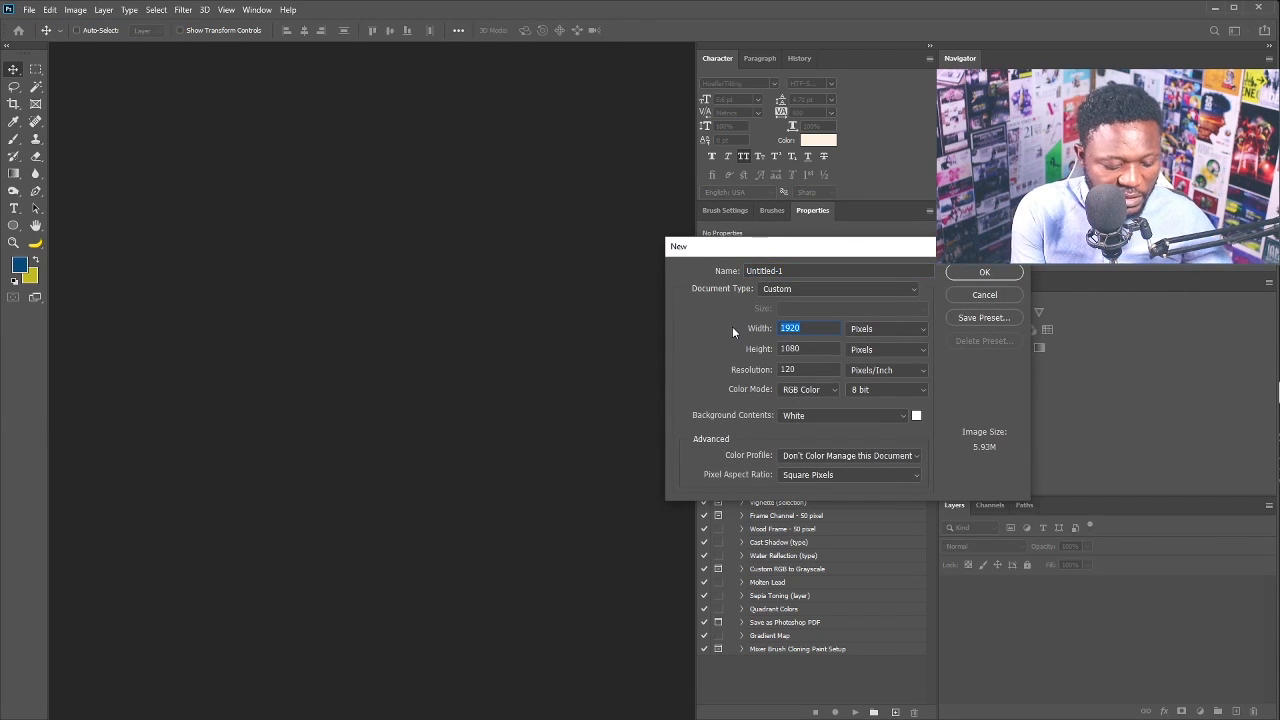
pyautogui.write('1080')
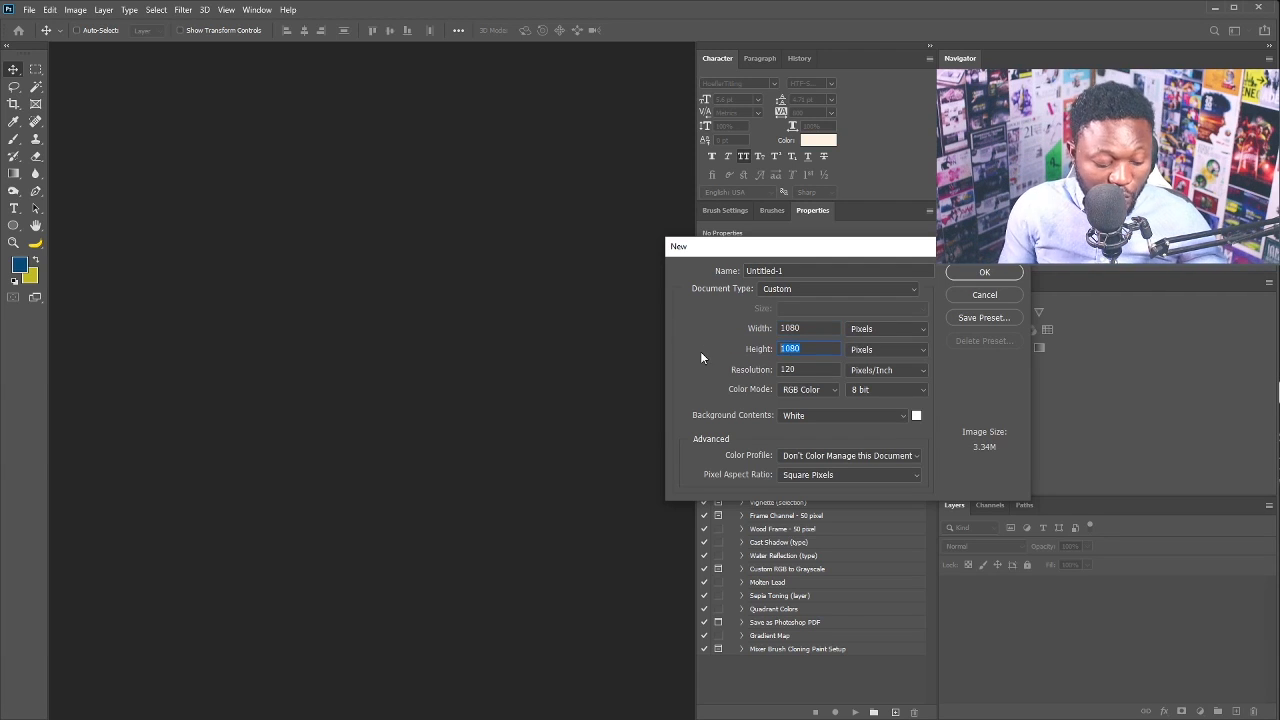
pyautogui.write(' px x 135')
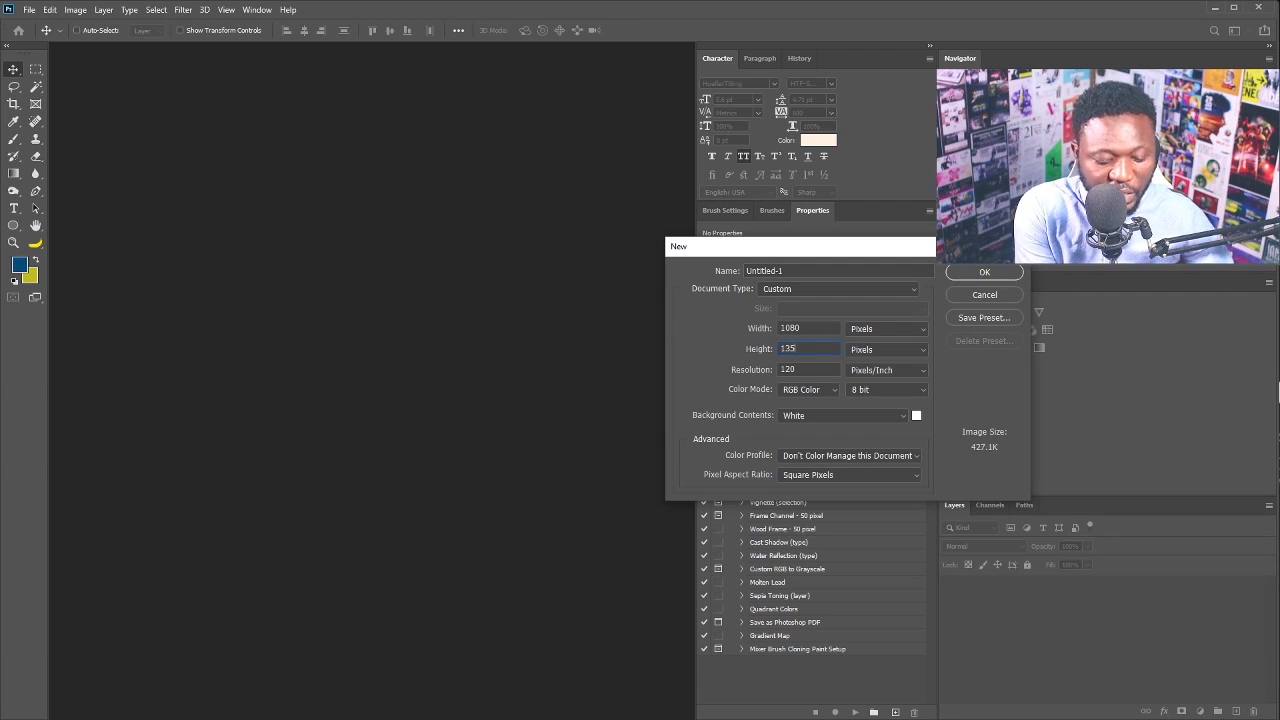
pyautogui.write('0')
pyautogui.press('Return')
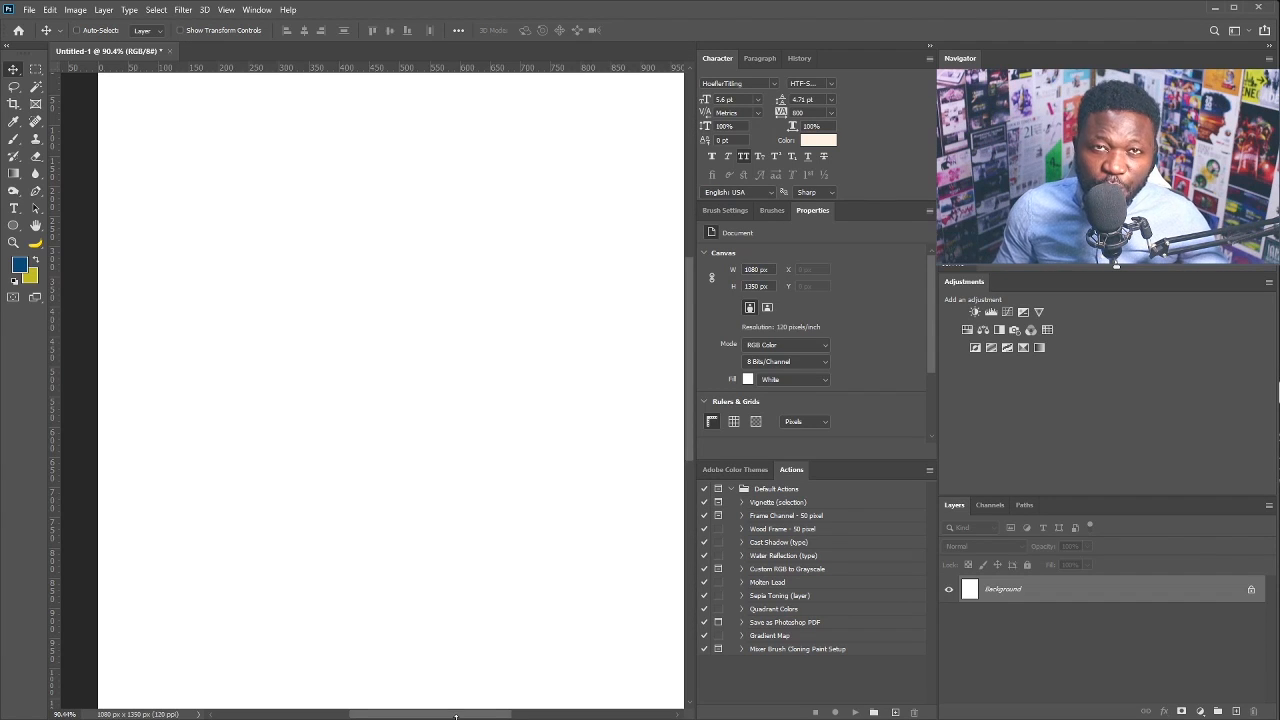
# Place the lion eye image, then scale and position it to fill the whole canvas with the eye in the upper half.
pyautogui.moveTo(429, 457); pyautogui.dragTo(429, 451)
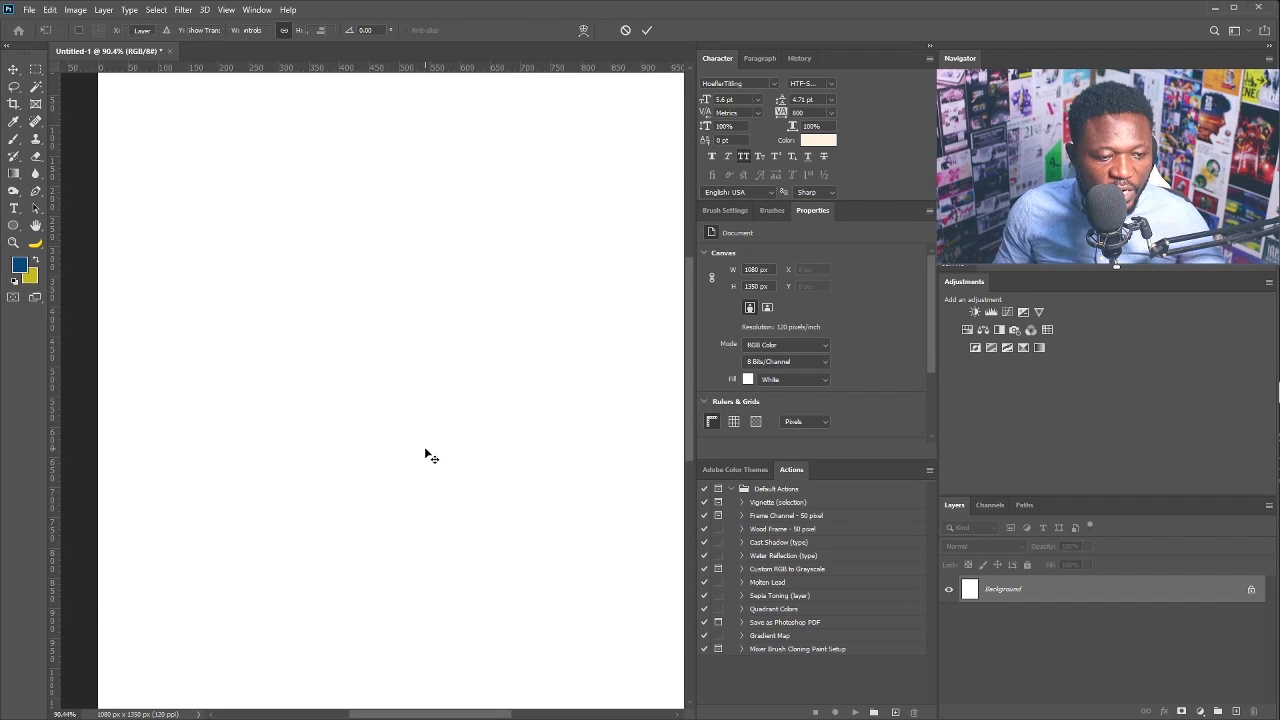
pyautogui.moveTo(509, 245); pyautogui.dragTo(685, 150)
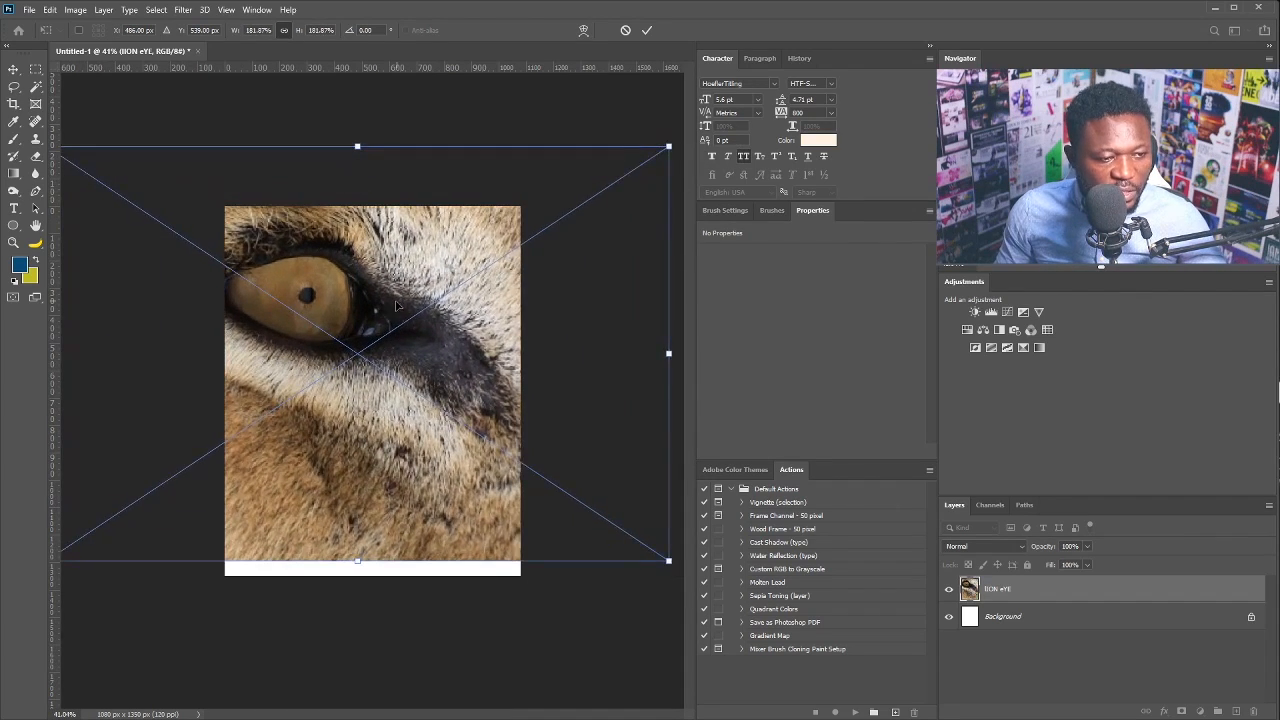
pyautogui.moveTo(400, 306); pyautogui.dragTo(475, 330)
pyautogui.moveTo(123, 172); pyautogui.dragTo(93, 175)
pyautogui.press('Escape')
pyautogui.hotkey('ctrl', '+')
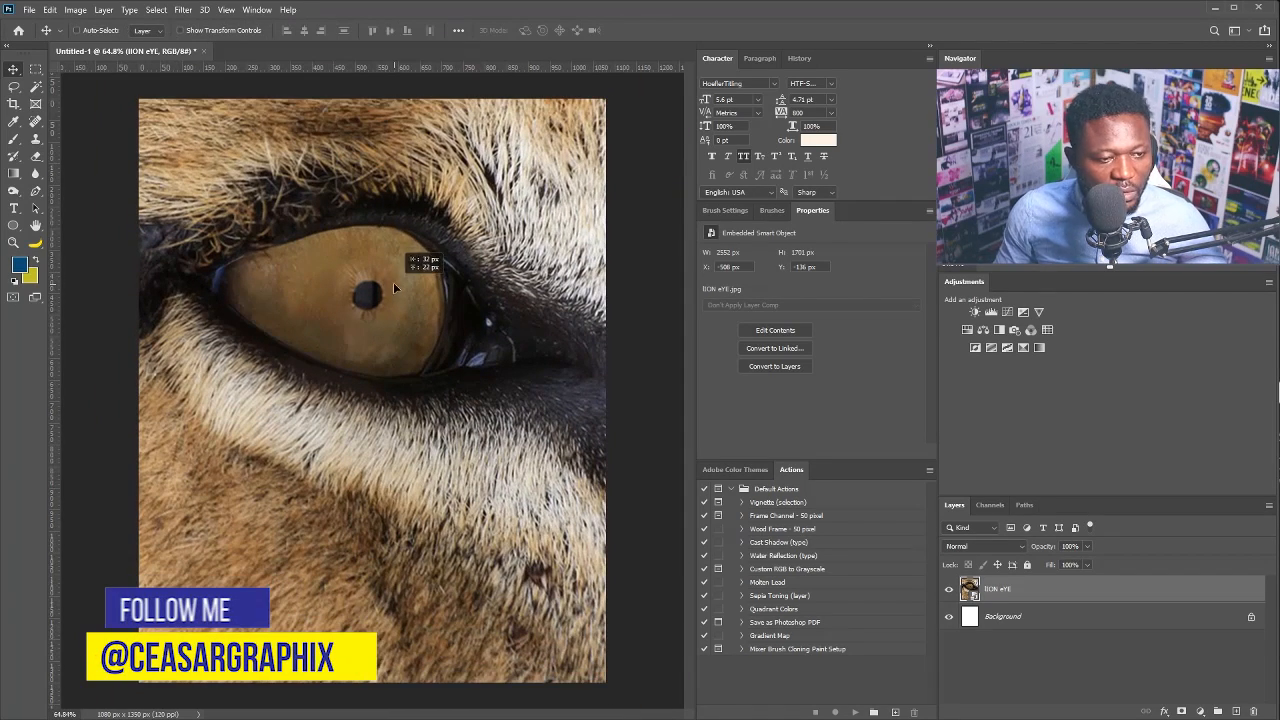
# Add a darkening Curves adjustment above the lion eye layer with input 225 and output 184, and invert its mask to black.
pyautogui.click(1006, 313)
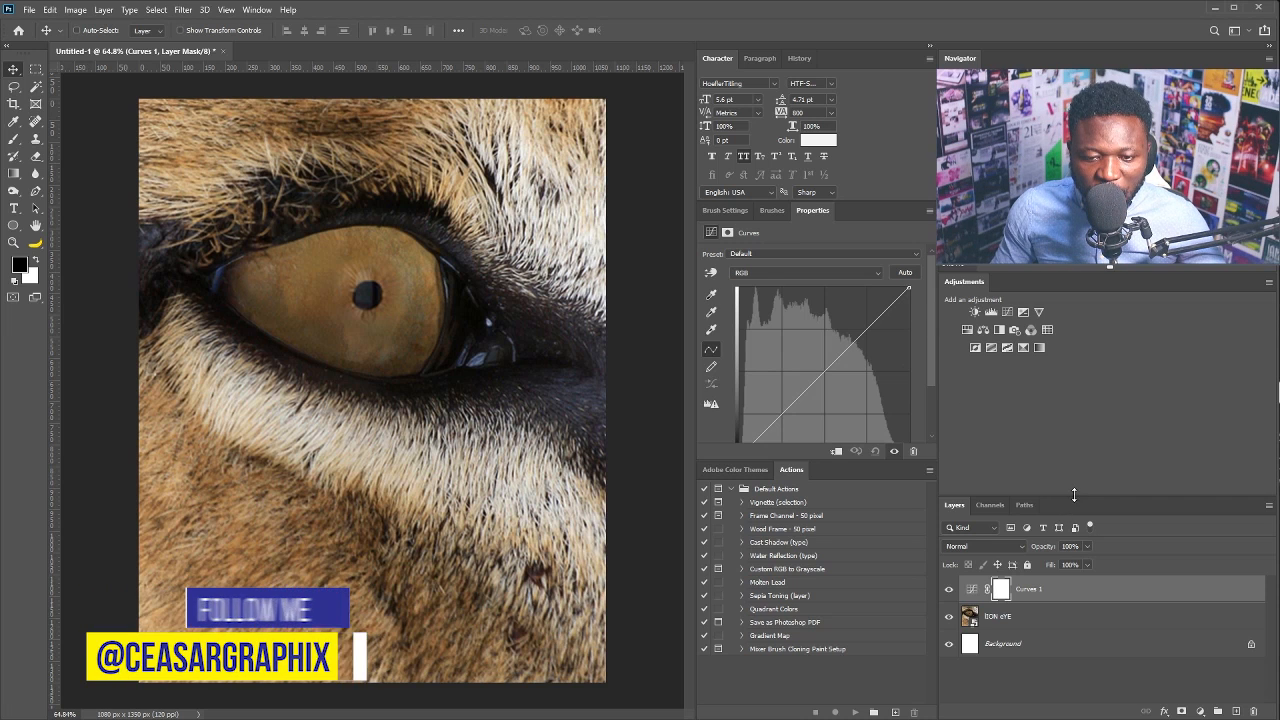
pyautogui.moveTo(1067, 497); pyautogui.dragTo(881, 362)
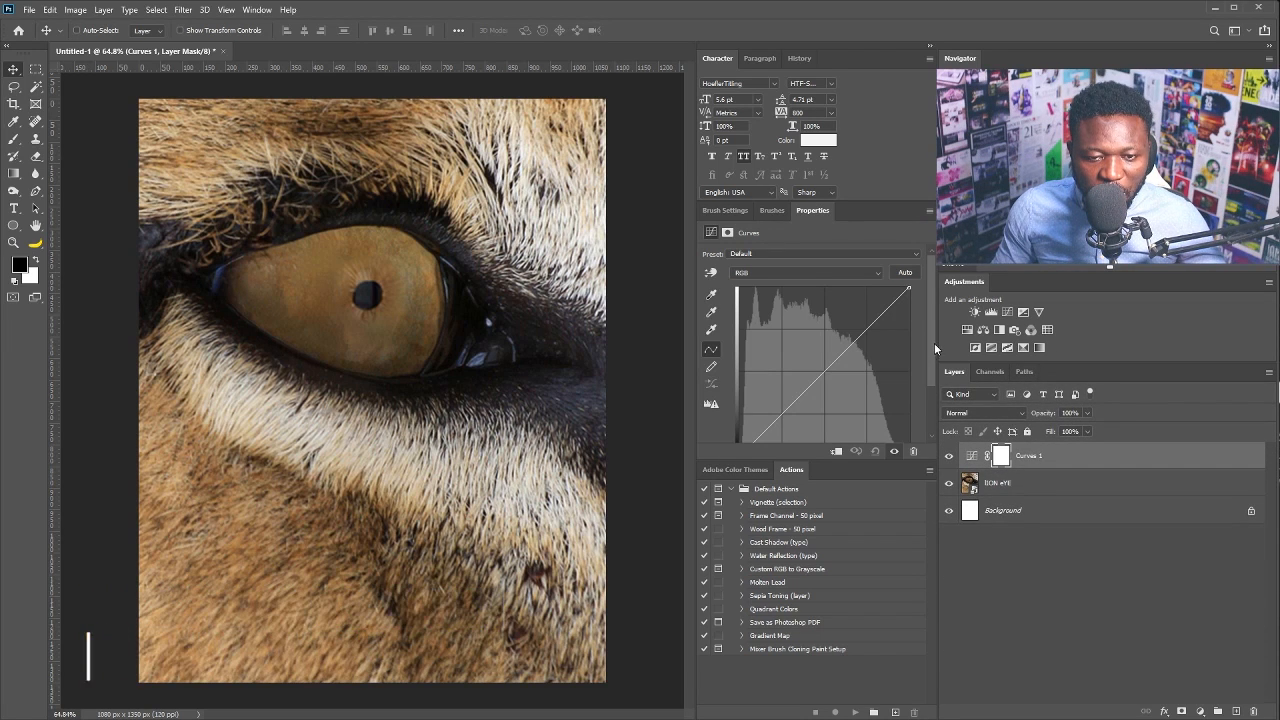
pyautogui.scroll(-2, 934, 343)
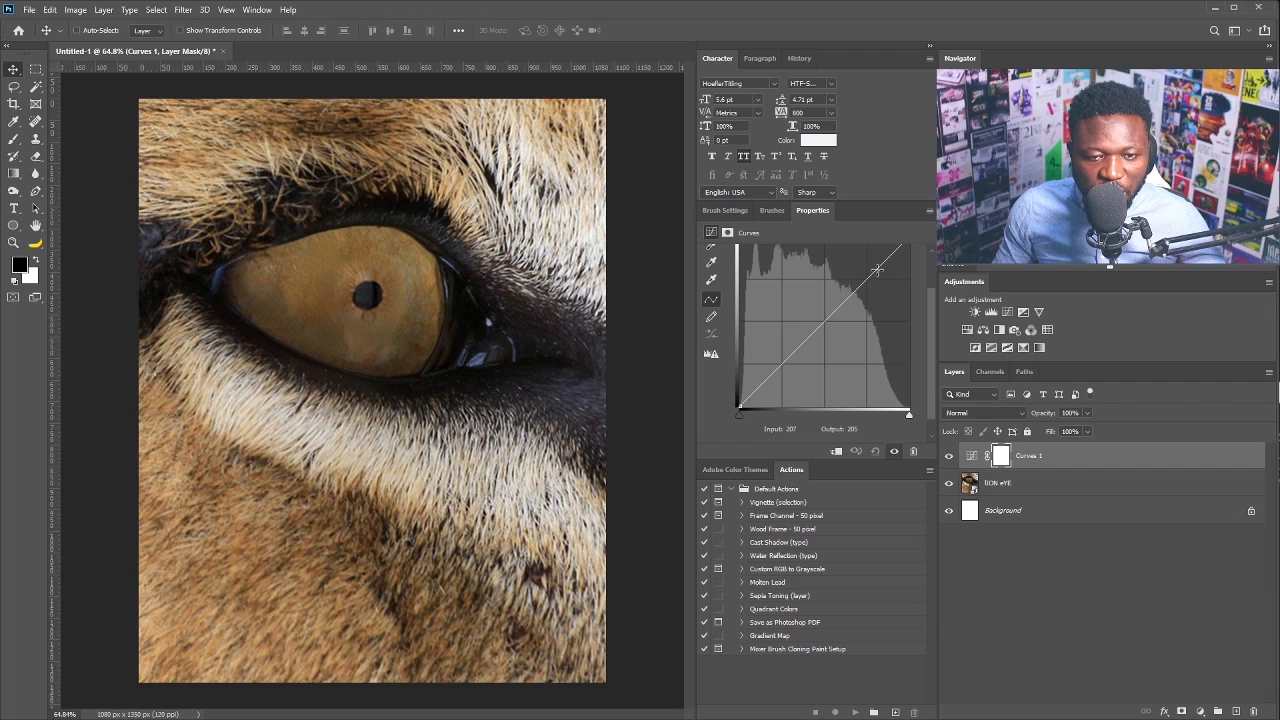
pyautogui.moveTo(879, 270)
pyautogui.mouseDown()
pyautogui.moveTo(886, 338)
pyautogui.moveTo(888, 283)
pyautogui.mouseUp()
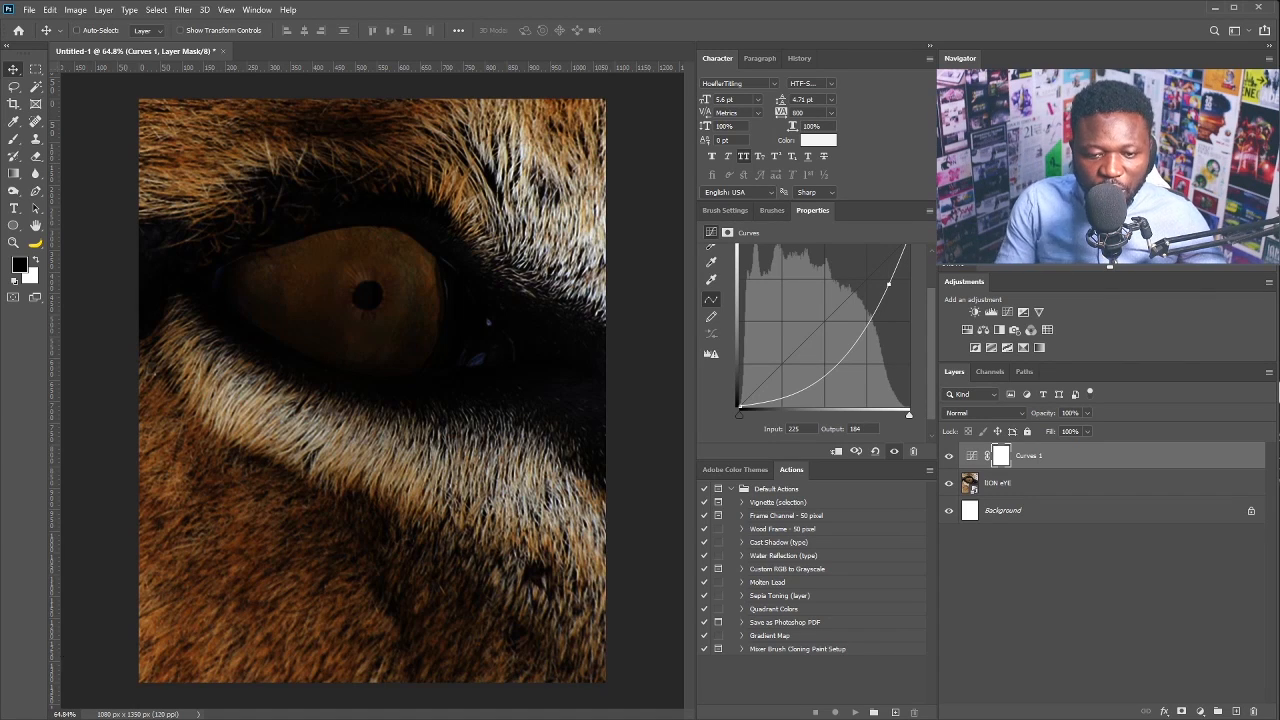
pyautogui.hotkey('ctrl', 'i')
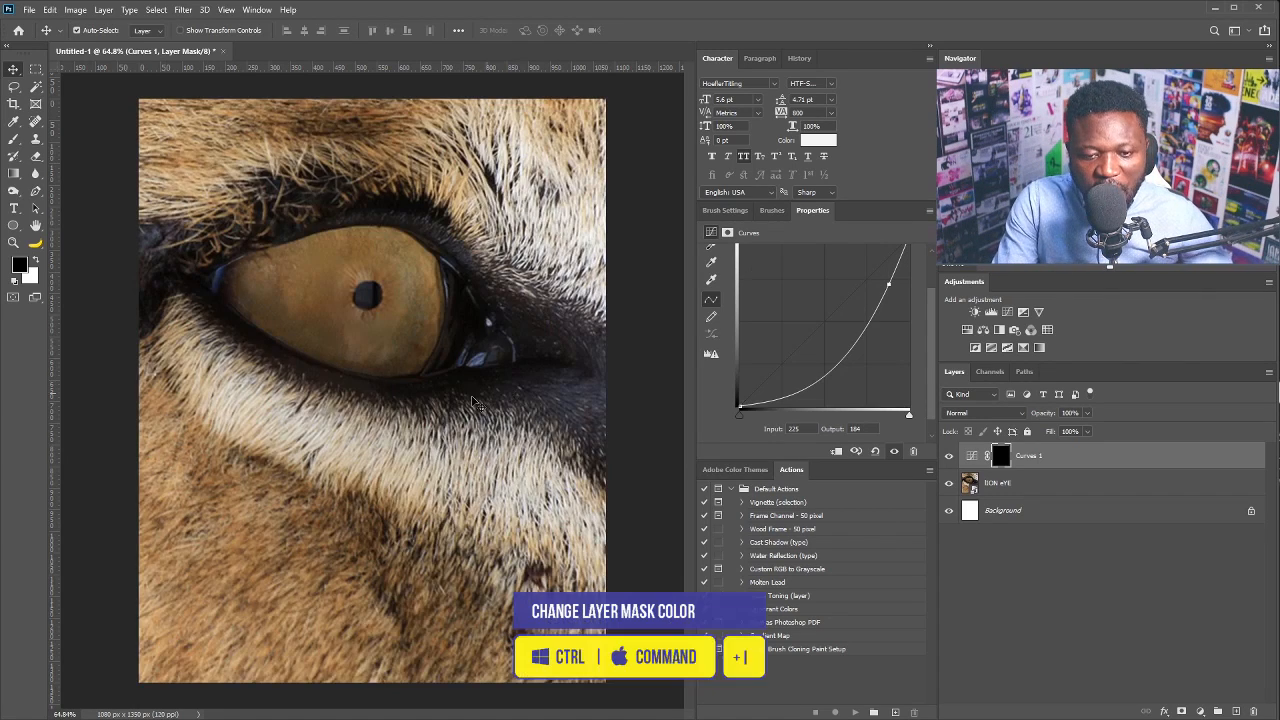
# Paint white on the Curves 1 mask with a soft brush at 18% flow to darken the upper part of the eyeball.
pyautogui.scroll(2, 287, 305)
pyautogui.moveTo(267, 339); pyautogui.dragTo(326, 354)
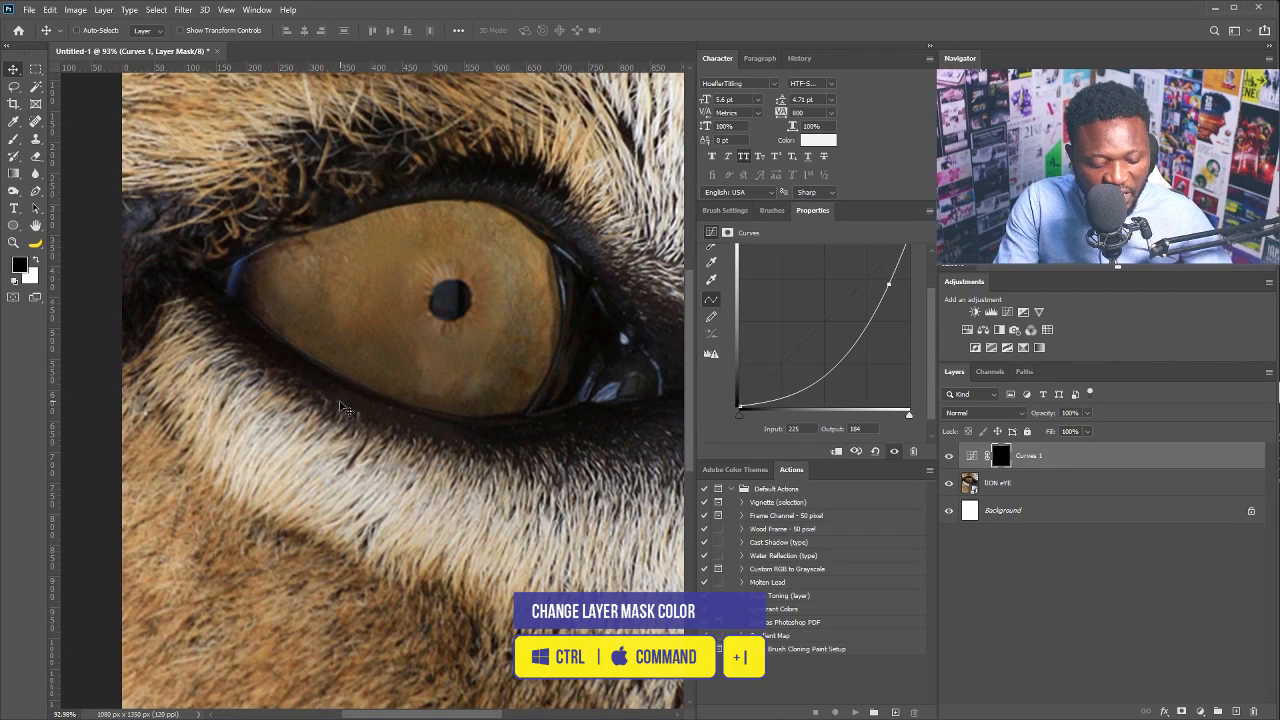
pyautogui.press('b')
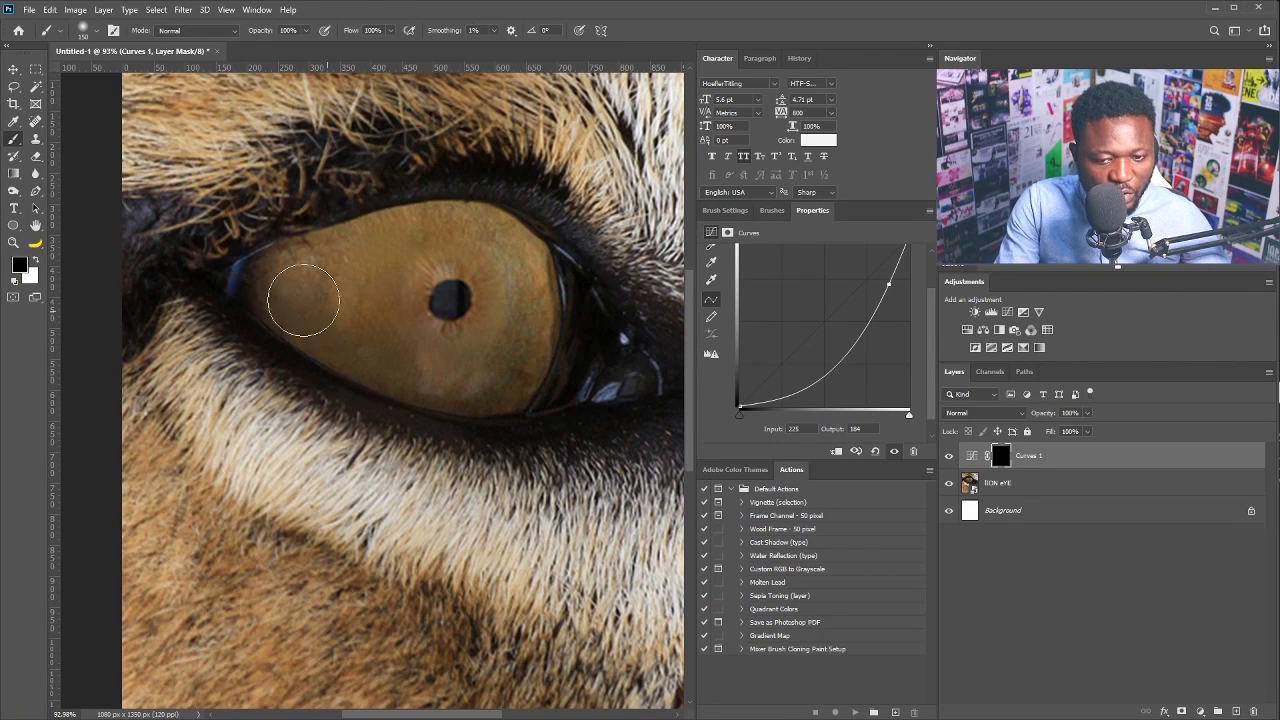
pyautogui.click(35, 261)
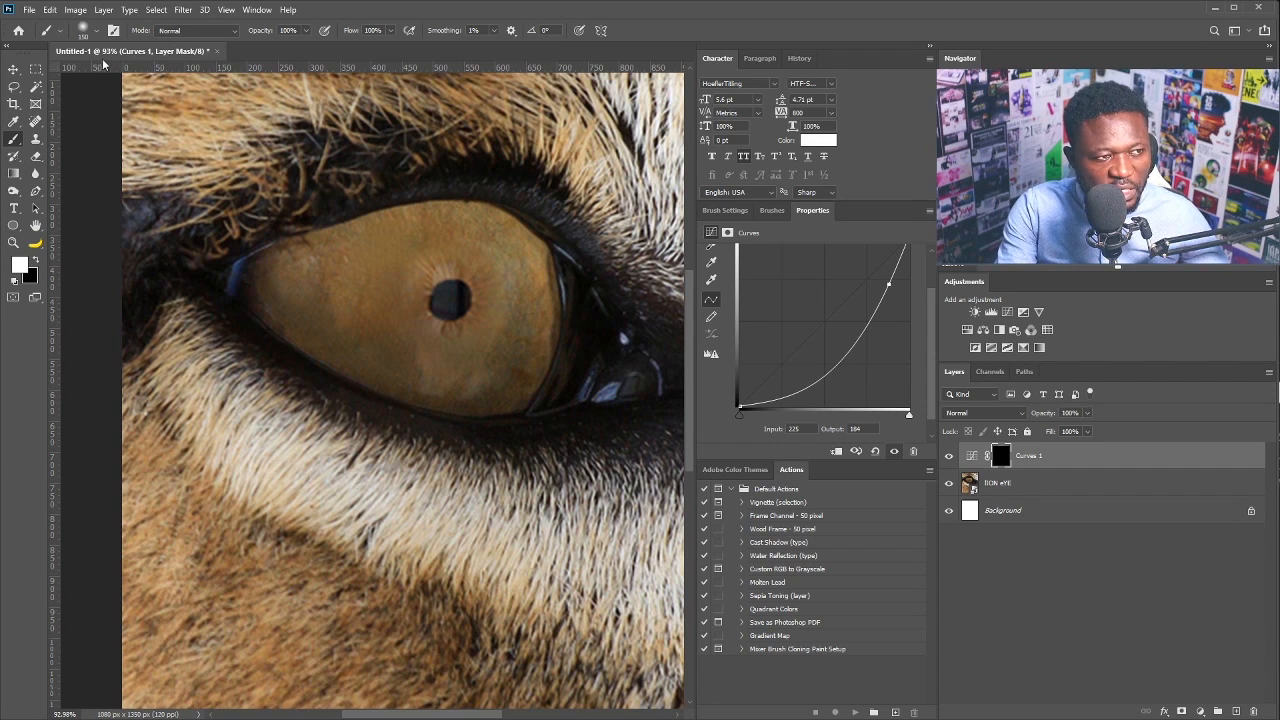
pyautogui.moveTo(394, 37); pyautogui.dragTo(344, 52)
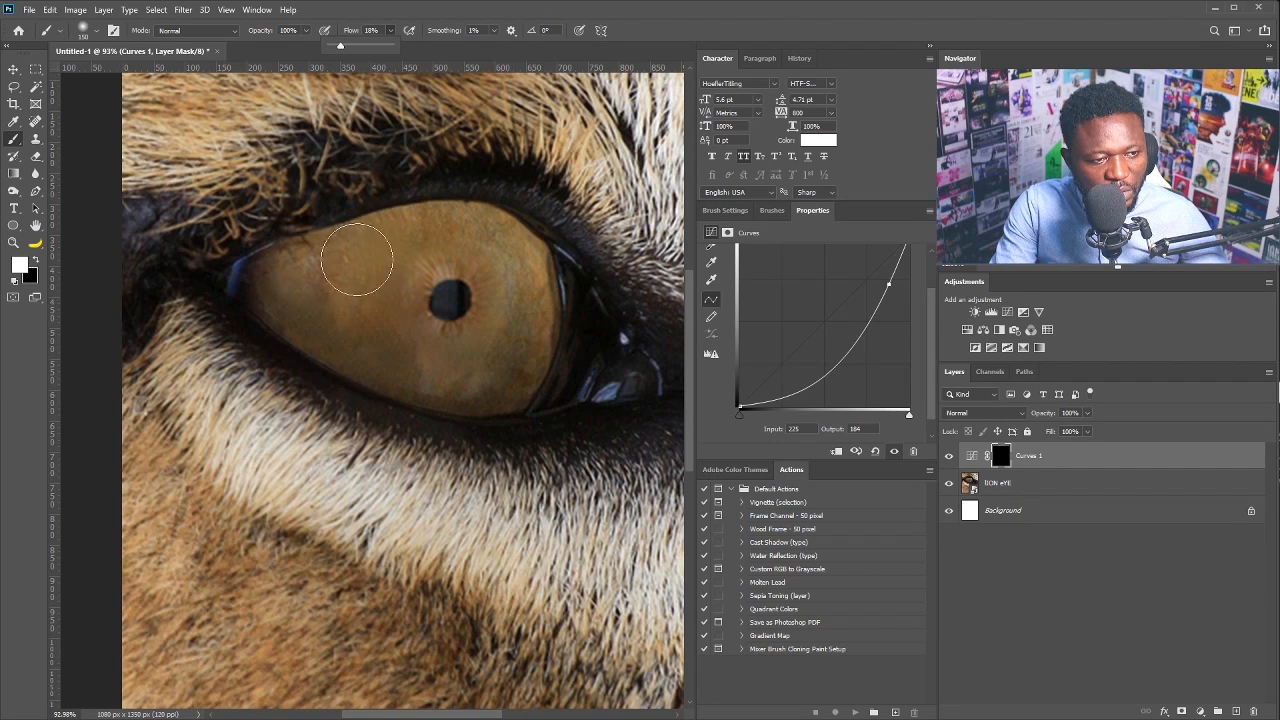
pyautogui.moveTo(330, 270)
pyautogui.mouseDown()
pyautogui.moveTo(299, 277)
pyautogui.moveTo(383, 246)
pyautogui.moveTo(462, 241)
pyautogui.moveTo(531, 279)
pyautogui.moveTo(504, 282)
pyautogui.moveTo(527, 272)
pyautogui.moveTo(412, 228)
pyautogui.moveTo(536, 208)
pyautogui.moveTo(530, 265)
pyautogui.moveTo(533, 230)
pyautogui.moveTo(507, 258)
pyautogui.moveTo(526, 251)
pyautogui.moveTo(461, 215)
pyautogui.moveTo(505, 217)
pyautogui.moveTo(455, 214)
pyautogui.moveTo(287, 253)
pyautogui.moveTo(461, 256)
pyautogui.moveTo(541, 286)
pyautogui.moveTo(386, 238)
pyautogui.moveTo(332, 265)
pyautogui.moveTo(307, 261)
pyautogui.moveTo(415, 254)
pyautogui.moveTo(291, 268)
pyautogui.moveTo(427, 220)
pyautogui.moveTo(452, 250)
pyautogui.moveTo(528, 261)
pyautogui.moveTo(405, 223)
pyautogui.moveTo(531, 229)
pyautogui.moveTo(331, 236)
pyautogui.mouseUp()
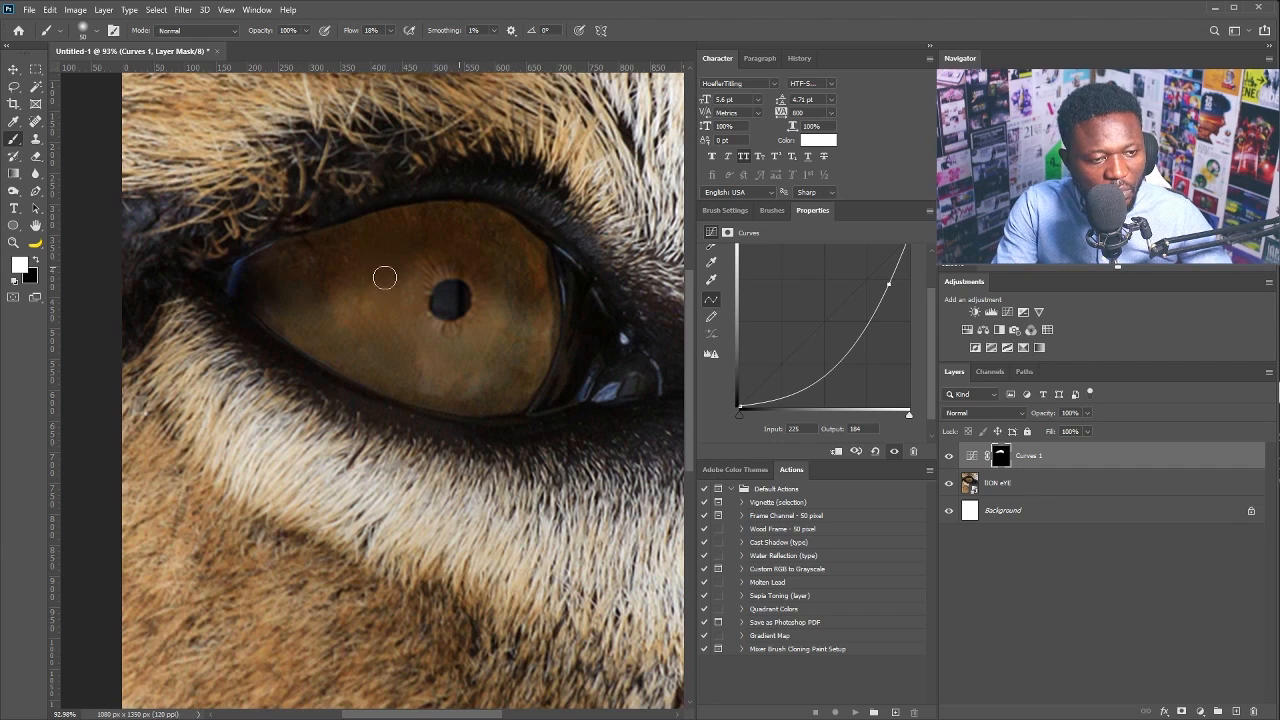
pyautogui.moveTo(385, 277); pyautogui.dragTo(251, 263)
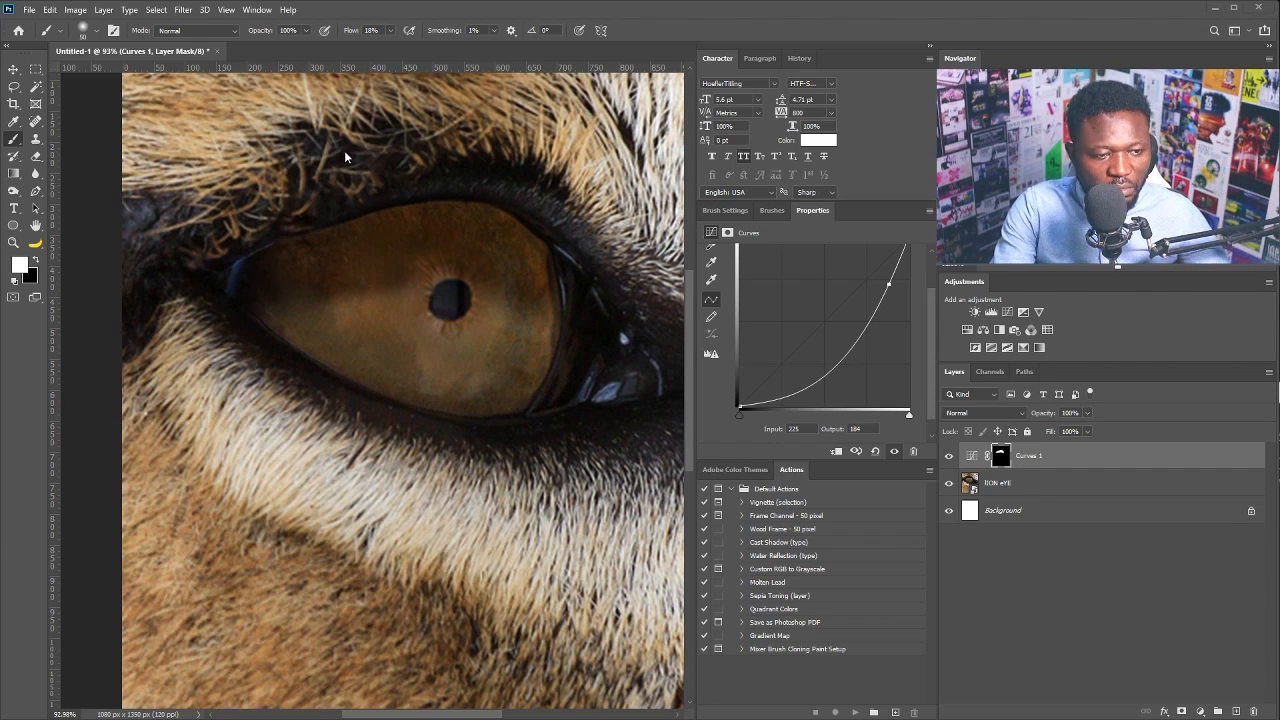
pyautogui.press(']')
pyautogui.press(']')
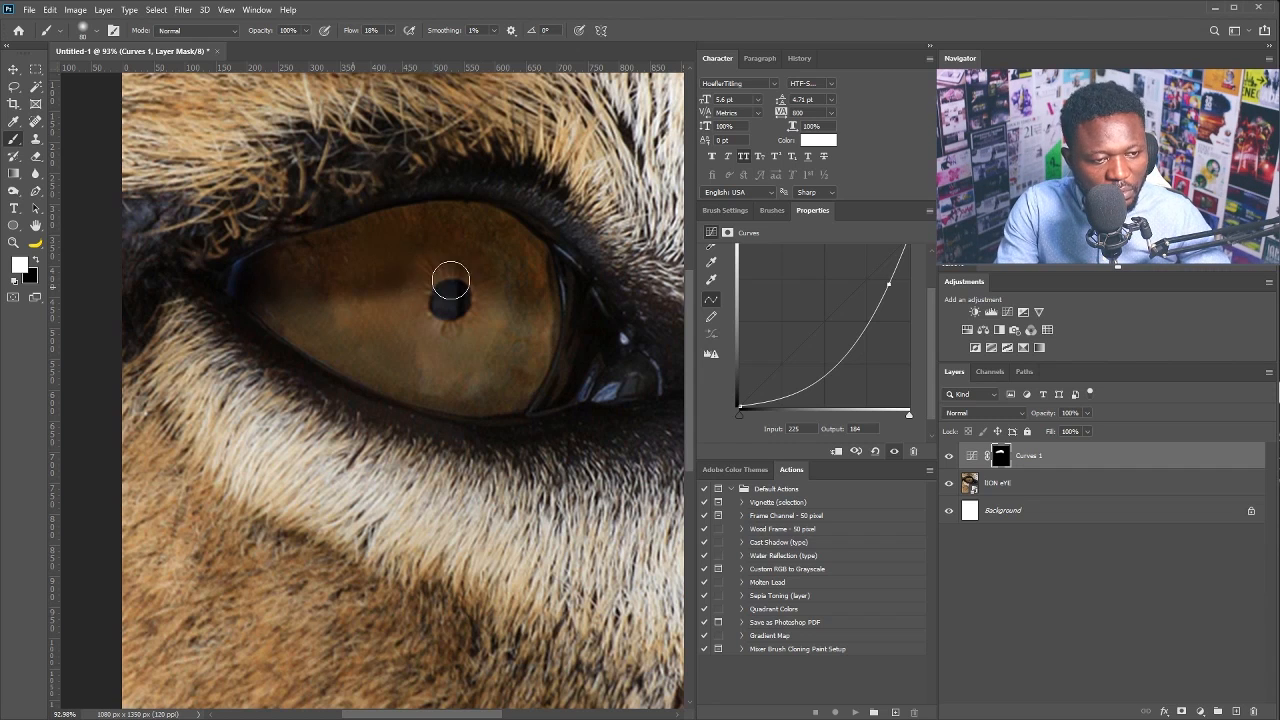
# Choose the 123 px hard round brush tip and reduce its size to 45 px.
pyautogui.click(732, 214)
pyautogui.click(827, 238)
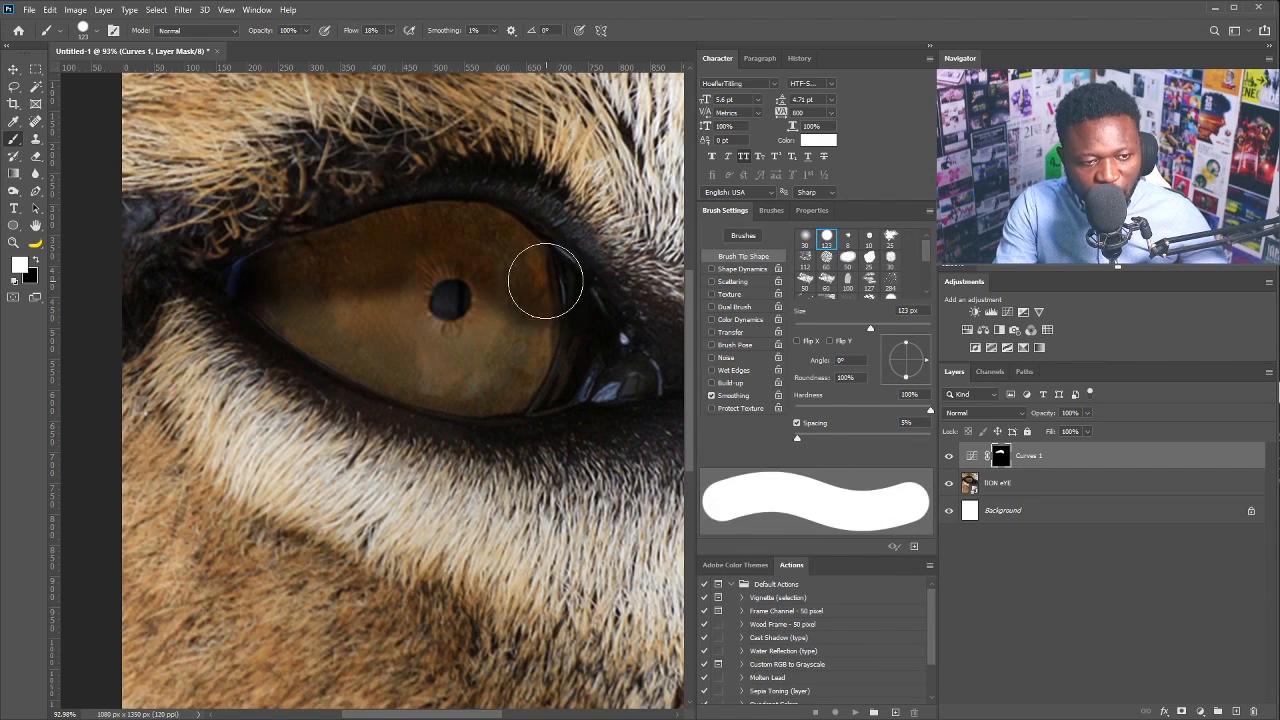
pyautogui.press('[')
pyautogui.press('[')
pyautogui.press('[')
pyautogui.press('[')
pyautogui.press('[')
pyautogui.press('[')
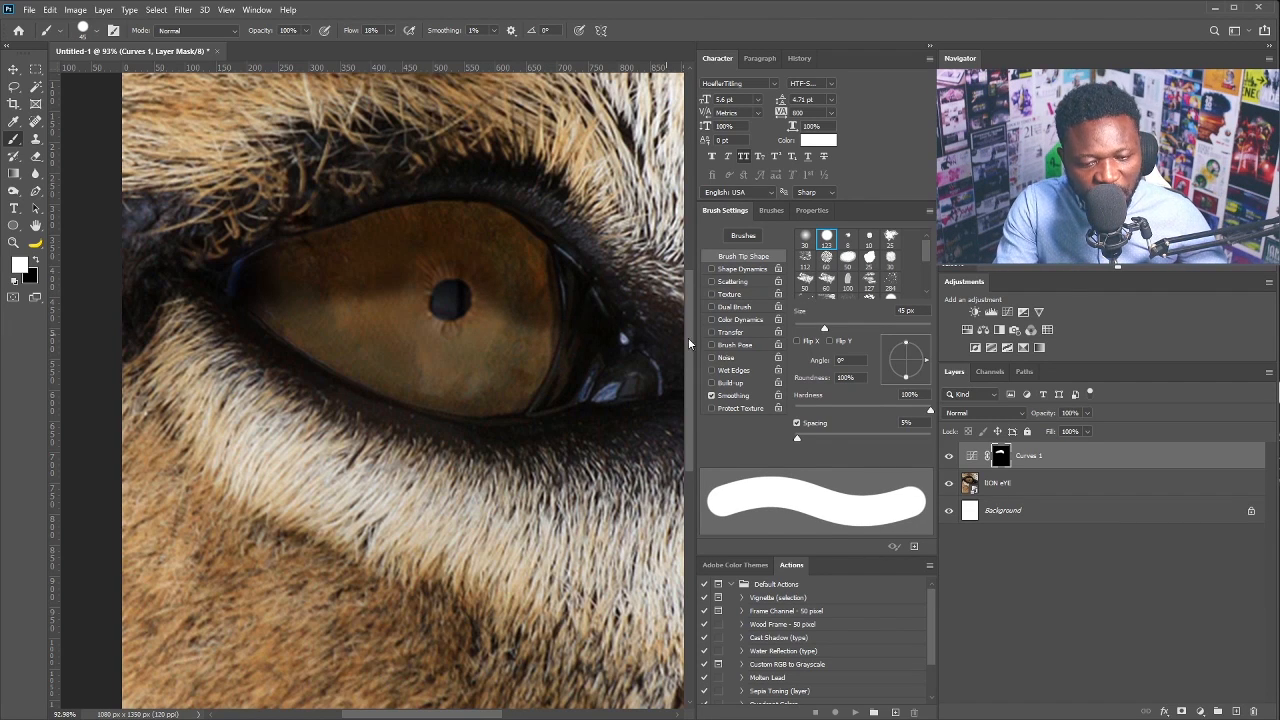
# Set the brush hardness to 83% and paint a crisp curved shadow edge across the eyeball beside the pupil, lowering the flow to 3%.
pyautogui.moveTo(930, 410); pyautogui.dragTo(904, 411)
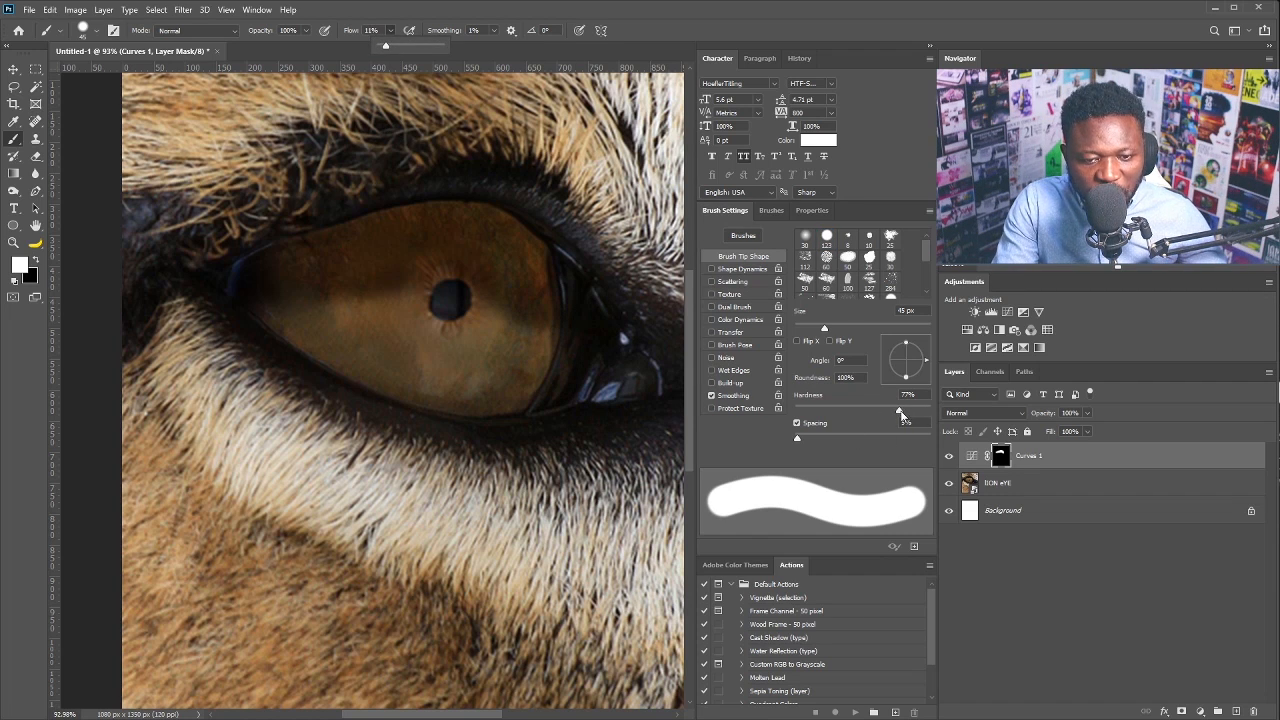
pyautogui.moveTo(900, 412); pyautogui.dragTo(907, 411)
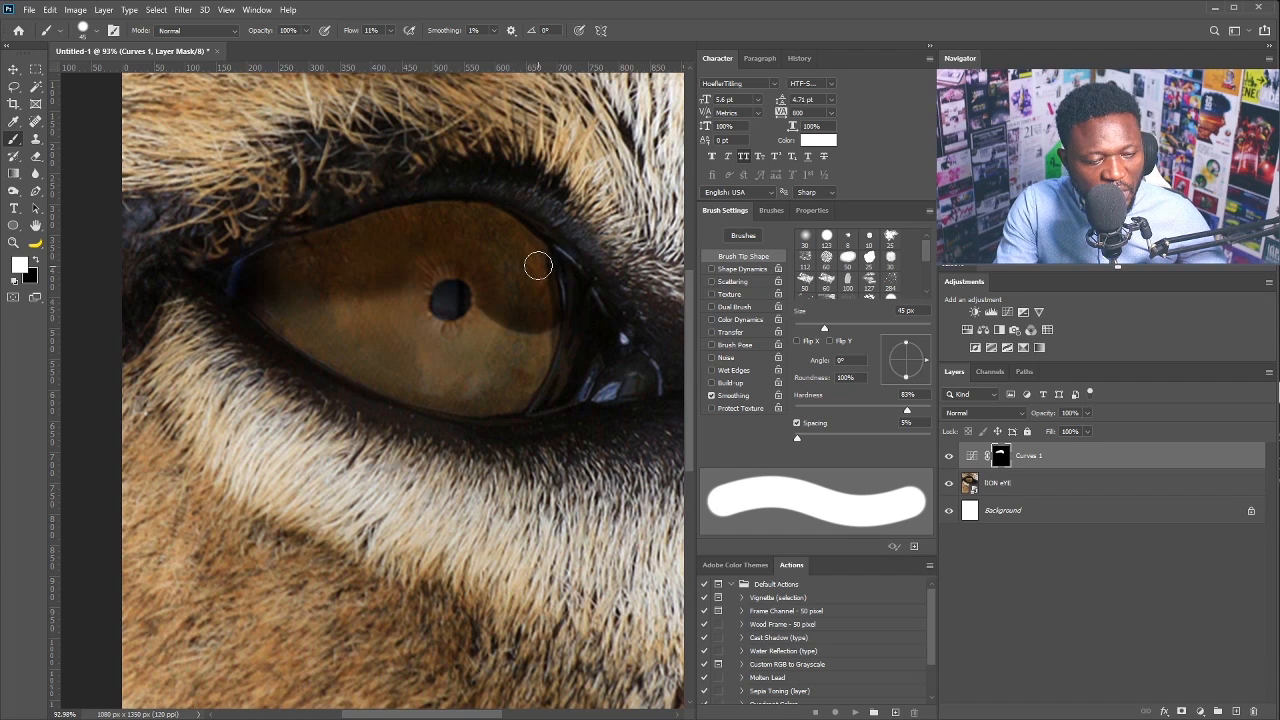
pyautogui.click(390, 30)
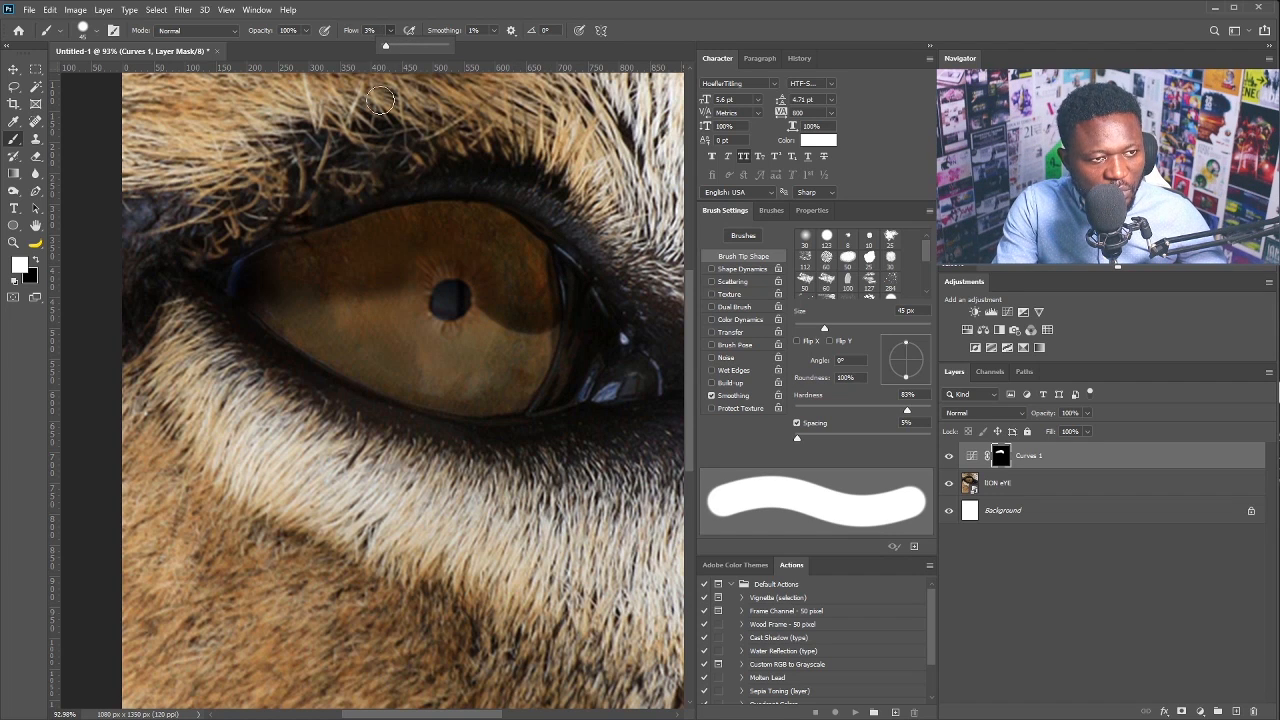
pyautogui.click(300, 287)
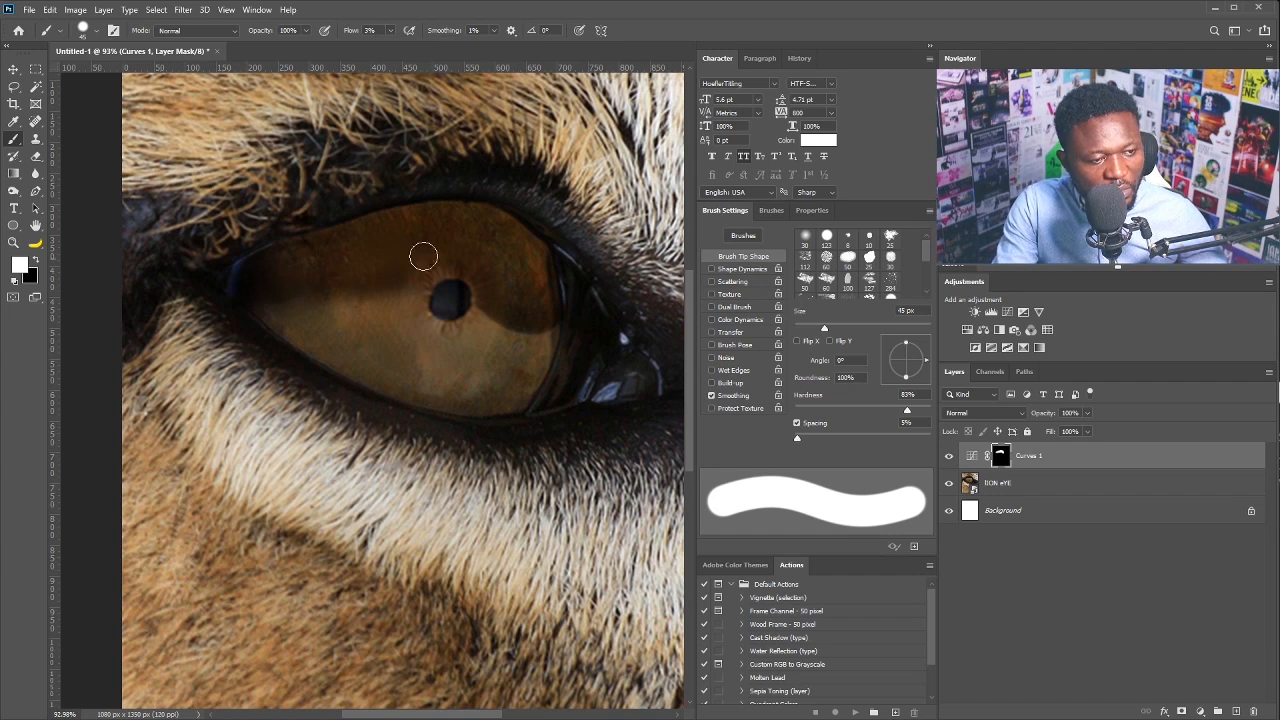
# Blend the shadow edge beside the pupil on the Curves 1 mask using the 30 px soft round brush at 2% flow.
pyautogui.scroll(-2, 470, 250)
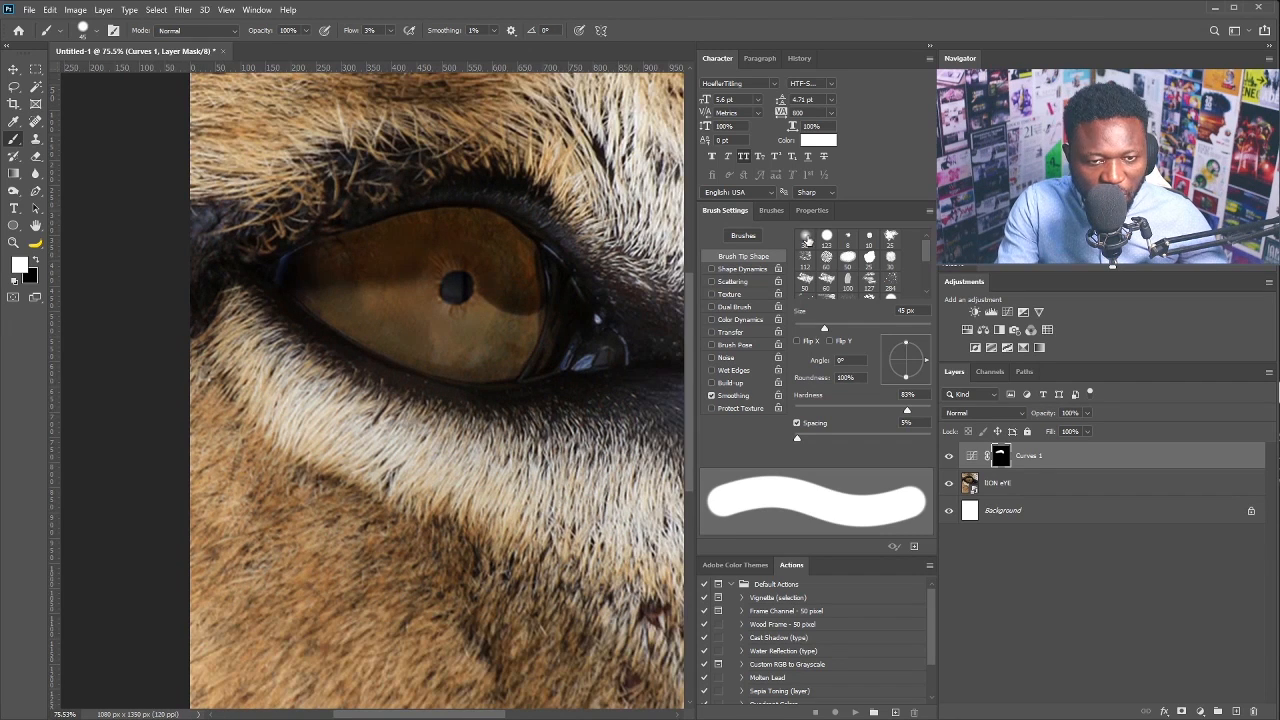
pyautogui.click(806, 240)
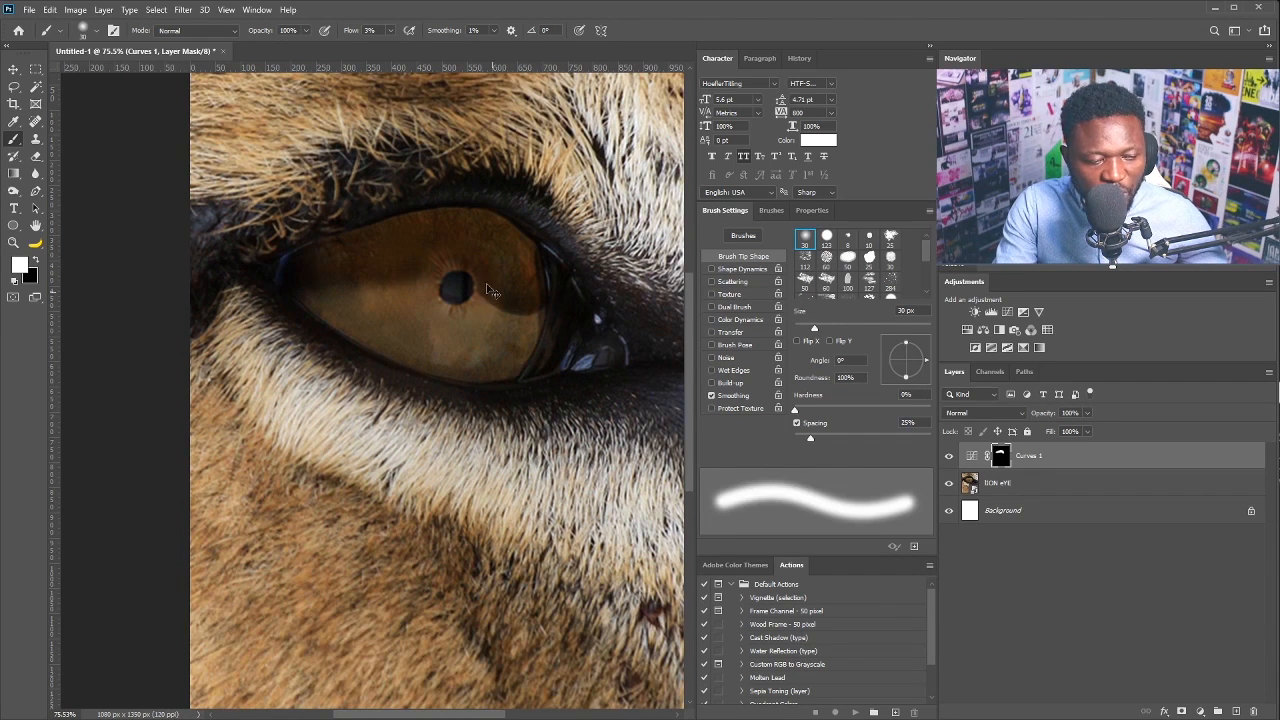
pyautogui.scroll(6, 490, 290)
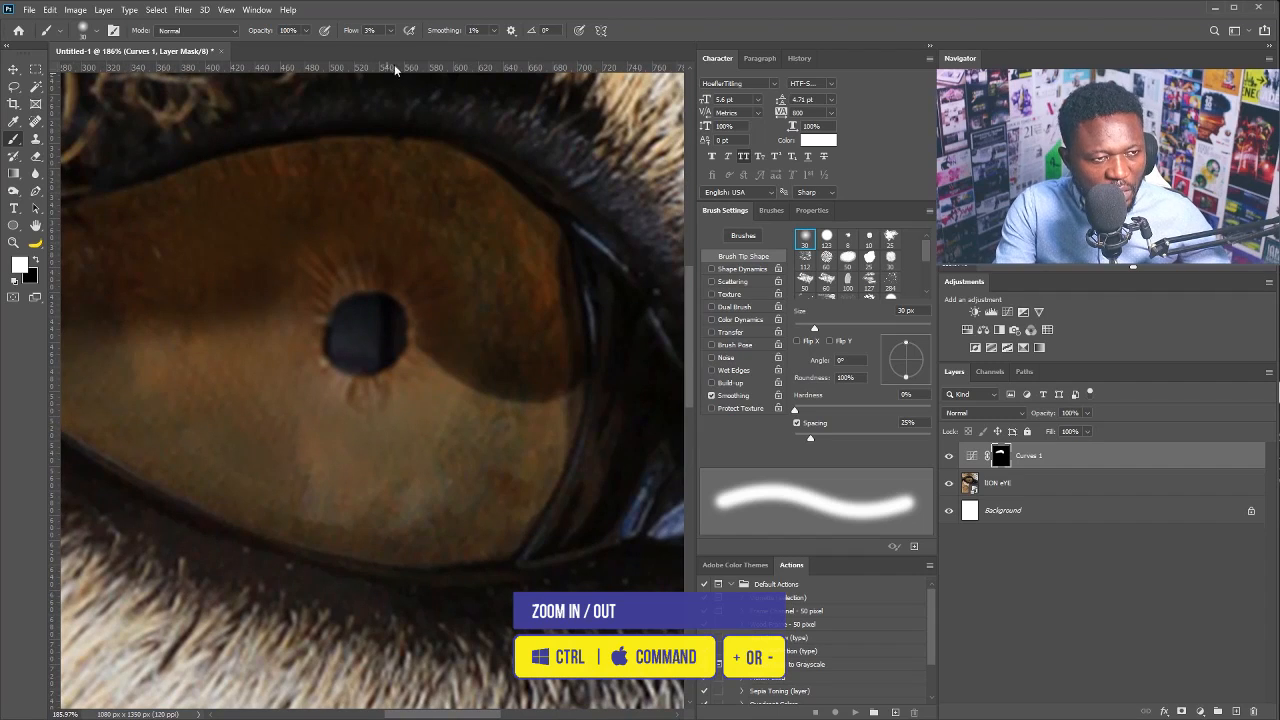
pyautogui.click(388, 31)
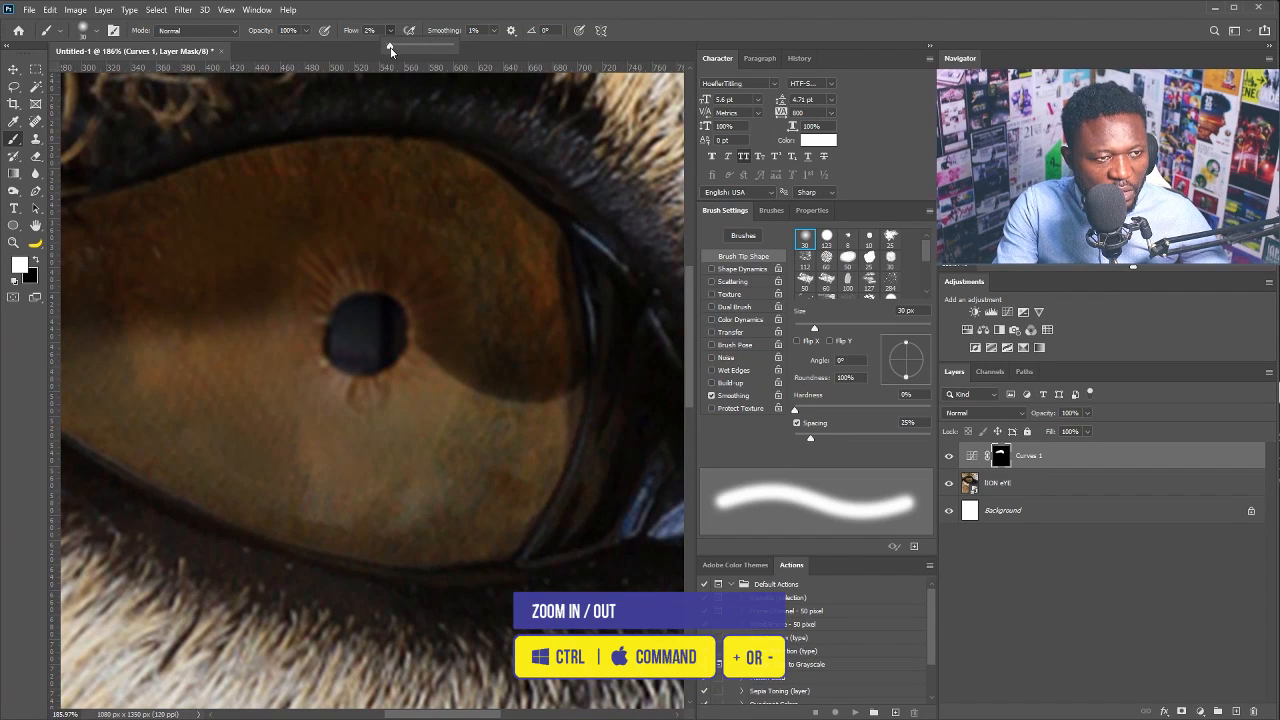
pyautogui.moveTo(424, 358)
pyautogui.mouseDown()
pyautogui.moveTo(525, 393)
pyautogui.moveTo(451, 365)
pyautogui.moveTo(449, 381)
pyautogui.moveTo(420, 352)
pyautogui.moveTo(497, 394)
pyautogui.moveTo(461, 384)
pyautogui.mouseUp()
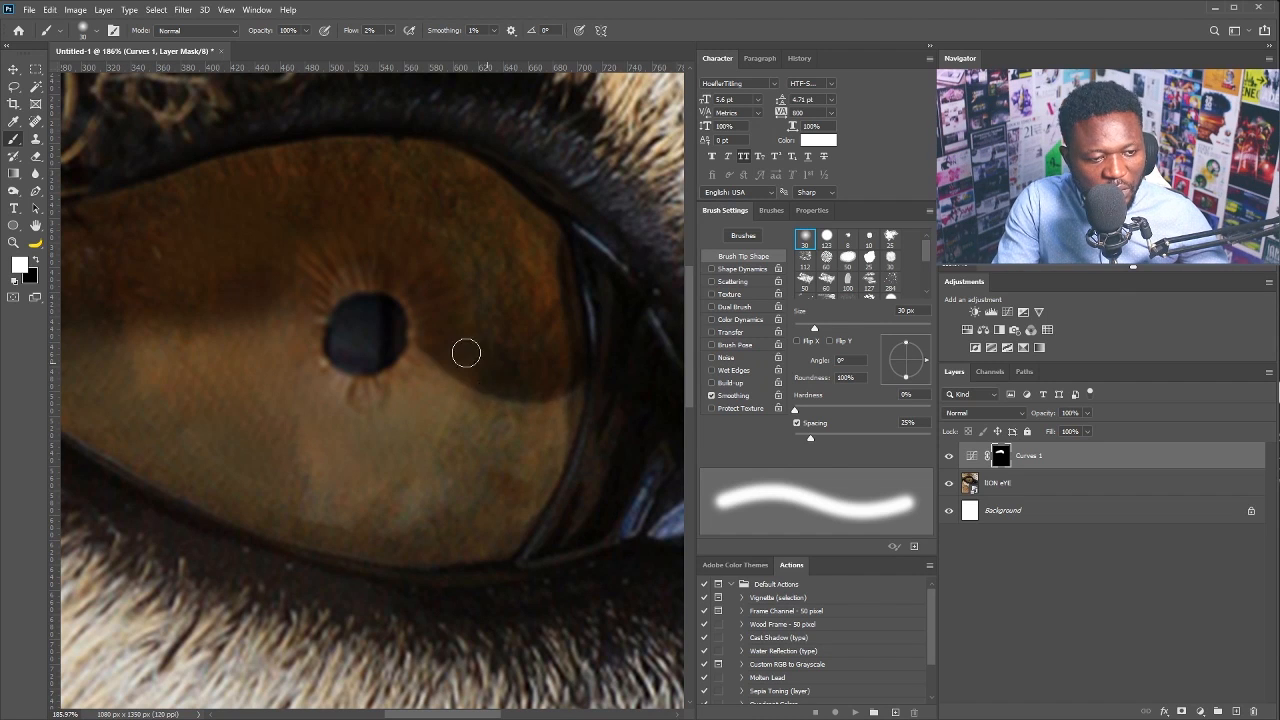
pyautogui.moveTo(572, 381)
pyautogui.mouseDown()
pyautogui.moveTo(445, 364)
pyautogui.moveTo(512, 389)
pyautogui.moveTo(444, 362)
pyautogui.moveTo(541, 391)
pyautogui.moveTo(437, 351)
pyautogui.mouseUp()
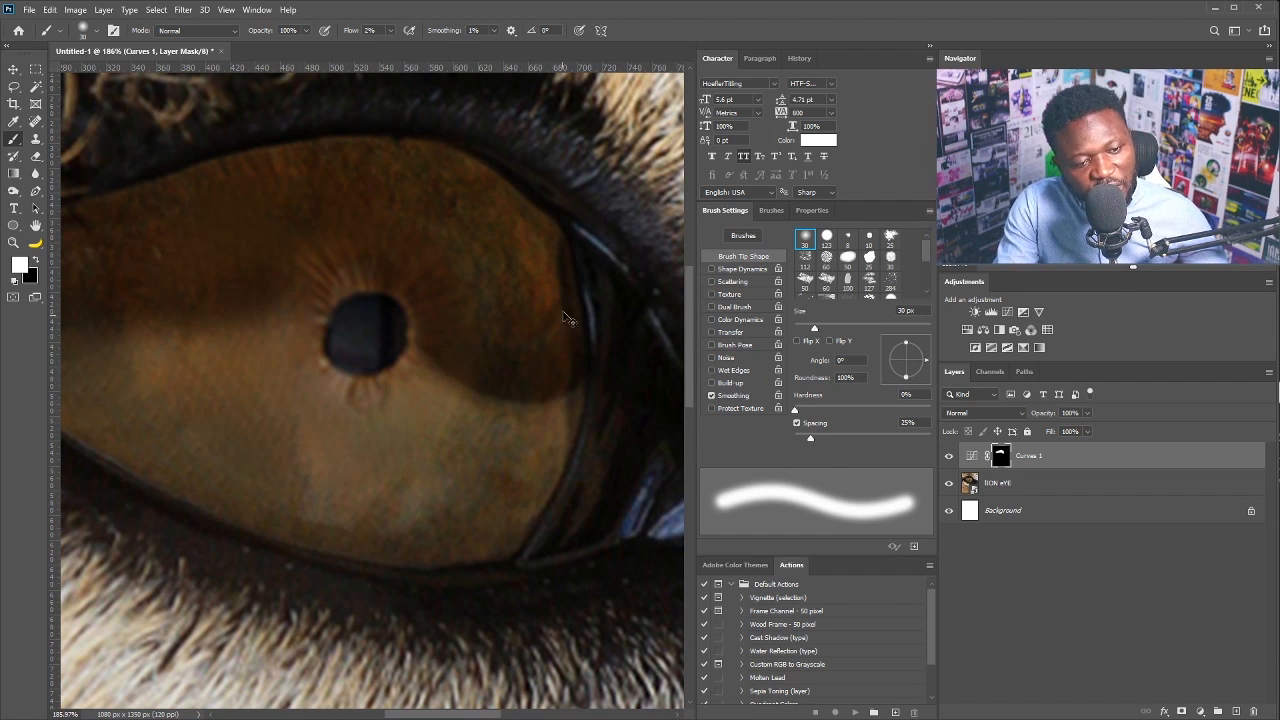
# Add a second, brightening Curves adjustment with input 91 and output 179, and invert its mask to black.
pyautogui.hotkey('ctrl', '1')
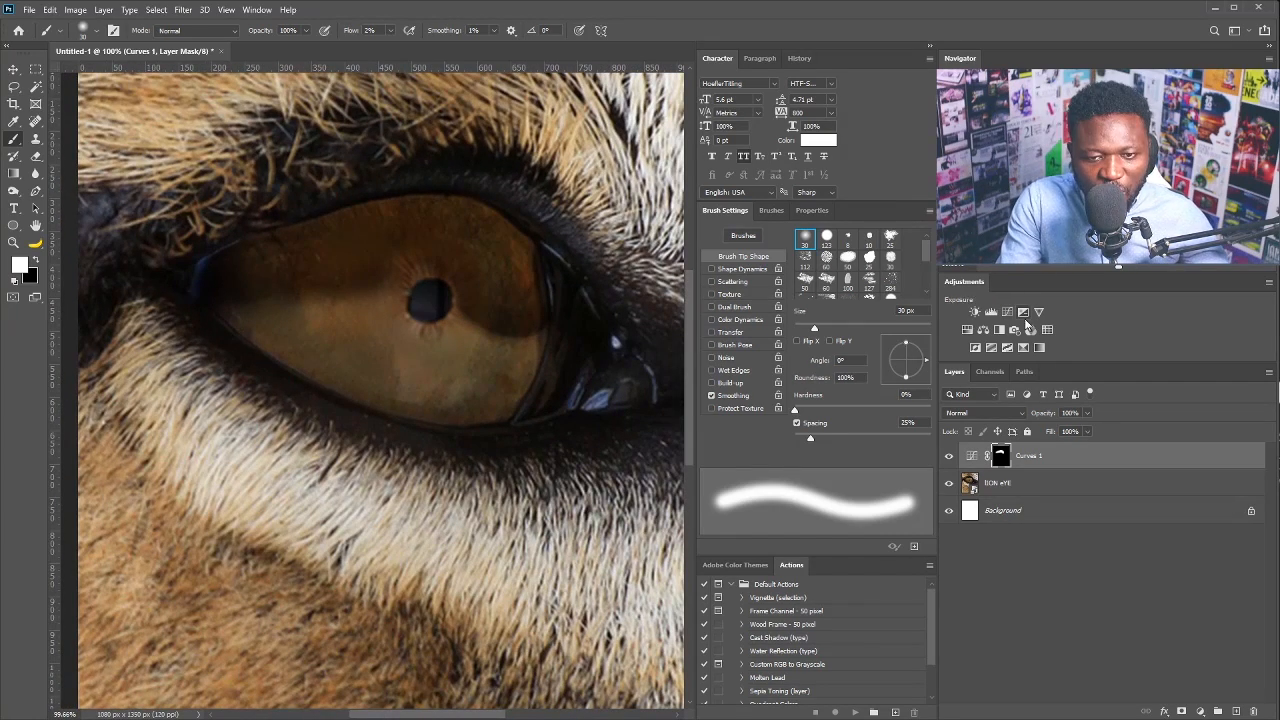
pyautogui.click(1008, 314)
pyautogui.moveTo(828, 381); pyautogui.dragTo(803, 344)
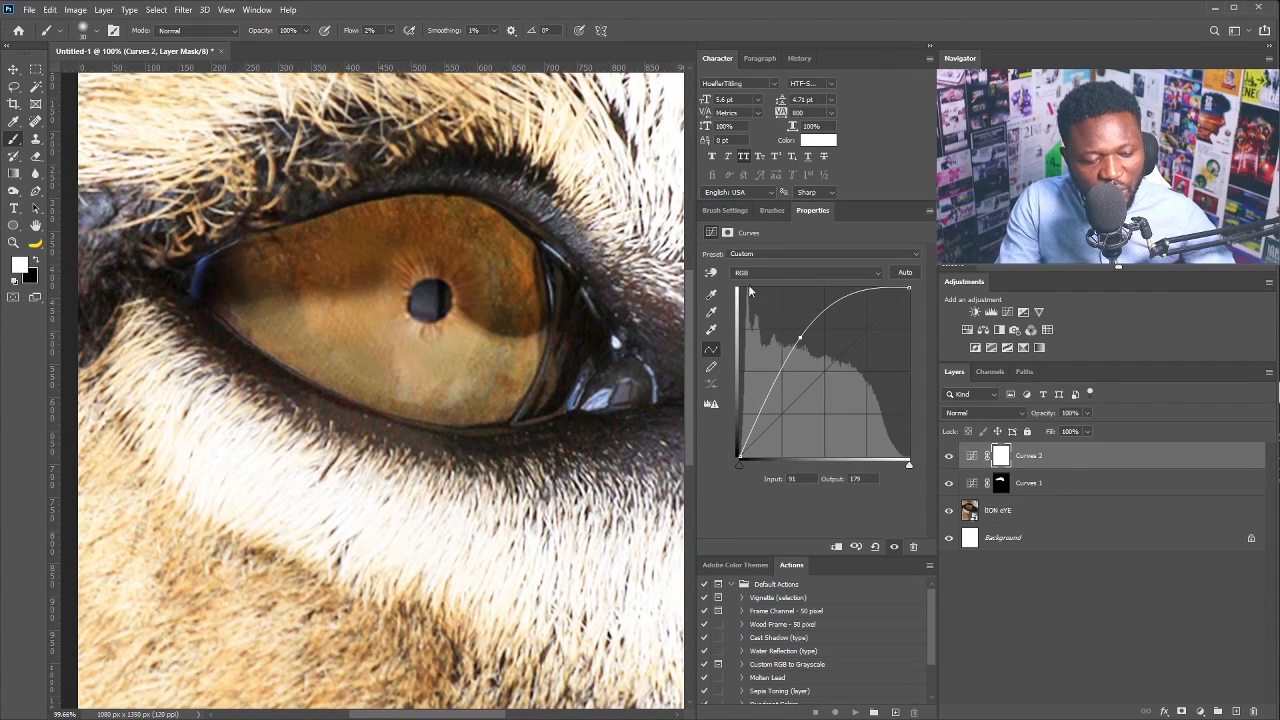
pyautogui.hotkey('ctrl', 'i')
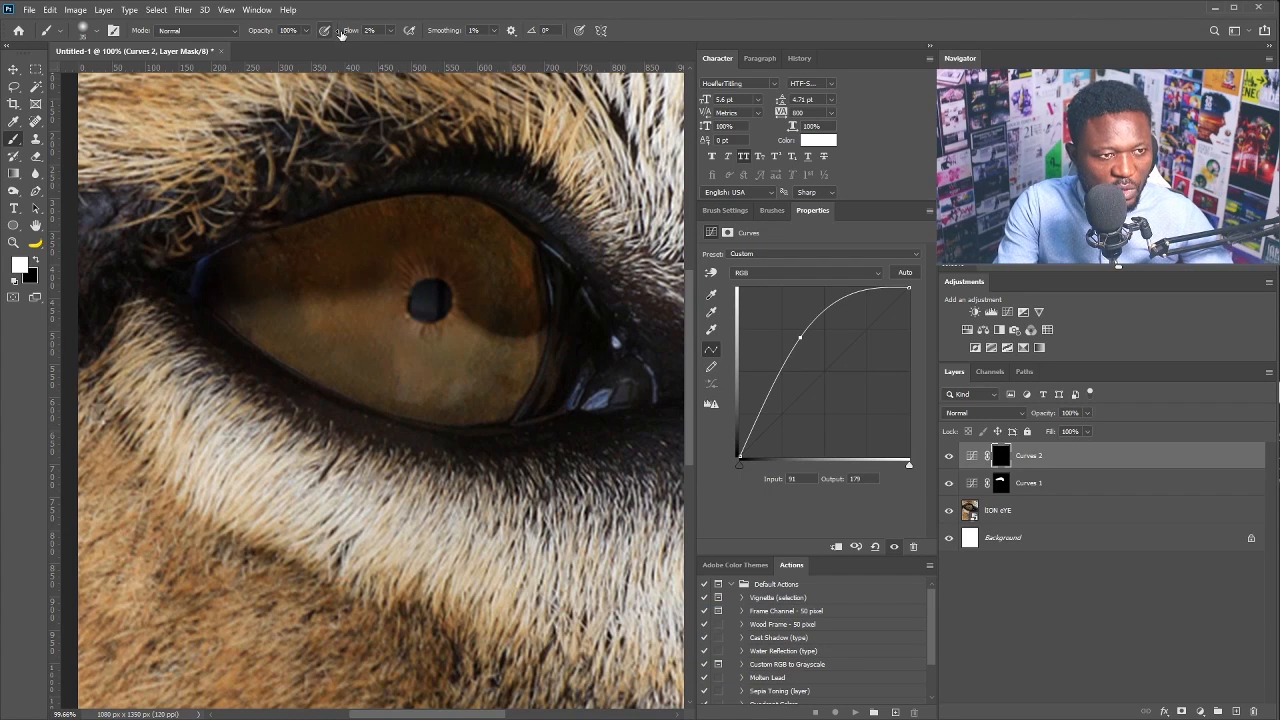
# Raise the brush flow, enlarge the brush to 125 px, and paint white on the Curves 2 mask over the lower half of the eyeball.
pyautogui.moveTo(409, 43); pyautogui.dragTo(397, 45)
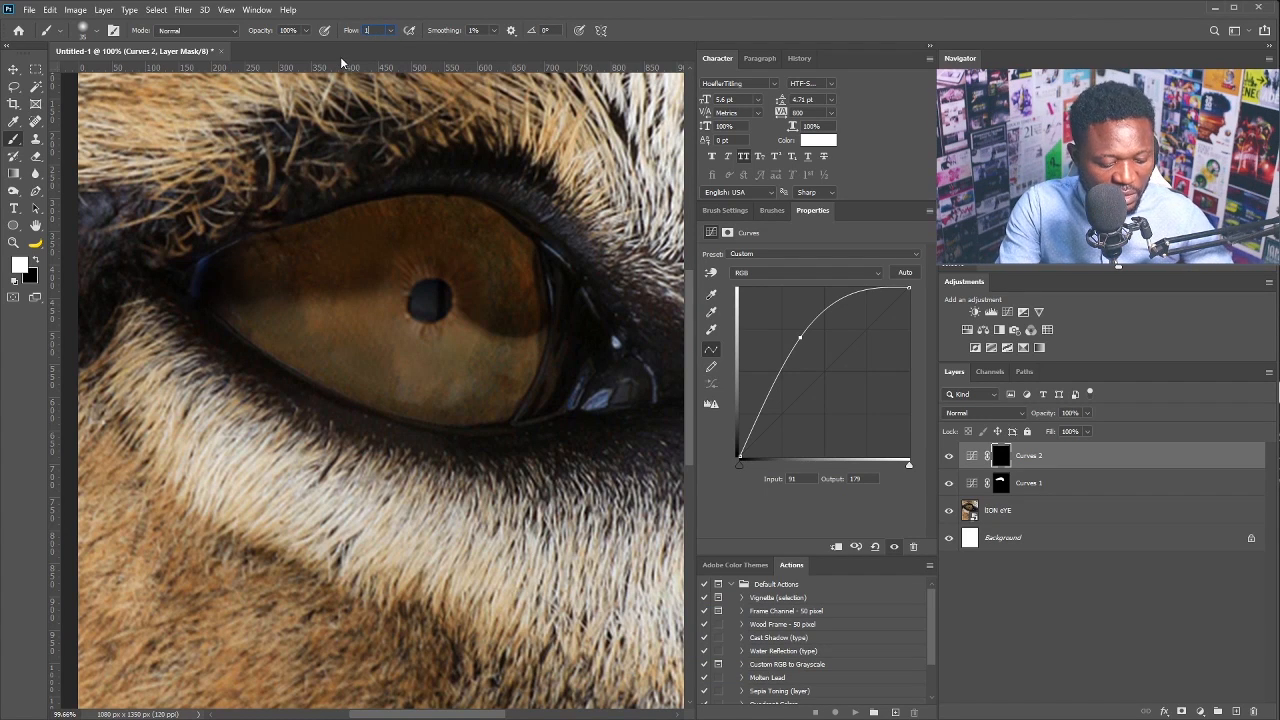
pyautogui.press(']')
pyautogui.press(']')
pyautogui.press(']')
pyautogui.press(']')
pyautogui.press(']')
pyautogui.press(']')
pyautogui.press(']')
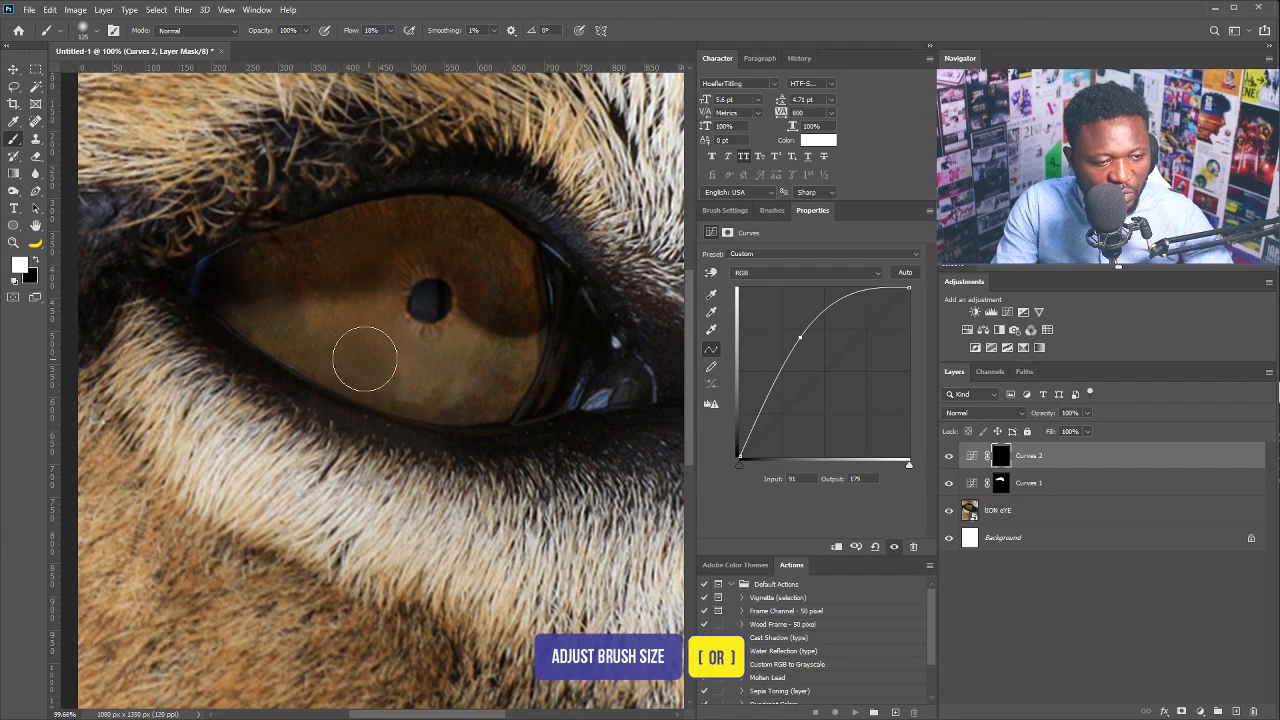
pyautogui.moveTo(315, 346)
pyautogui.mouseDown()
pyautogui.moveTo(361, 375)
pyautogui.moveTo(473, 389)
pyautogui.moveTo(340, 353)
pyautogui.moveTo(437, 375)
pyautogui.moveTo(528, 361)
pyautogui.moveTo(416, 392)
pyautogui.moveTo(309, 349)
pyautogui.moveTo(366, 377)
pyautogui.moveTo(355, 353)
pyautogui.moveTo(454, 390)
pyautogui.moveTo(441, 390)
pyautogui.moveTo(489, 373)
pyautogui.moveTo(325, 359)
pyautogui.moveTo(377, 367)
pyautogui.moveTo(341, 350)
pyautogui.moveTo(349, 364)
pyautogui.moveTo(445, 380)
pyautogui.moveTo(323, 334)
pyautogui.moveTo(398, 391)
pyautogui.moveTo(388, 364)
pyautogui.moveTo(456, 388)
pyautogui.mouseUp()
# Strengthen the Curves 2 brightening by moving its curve point to input 88 and output 198.
pyautogui.scroll(3, 380, 372)
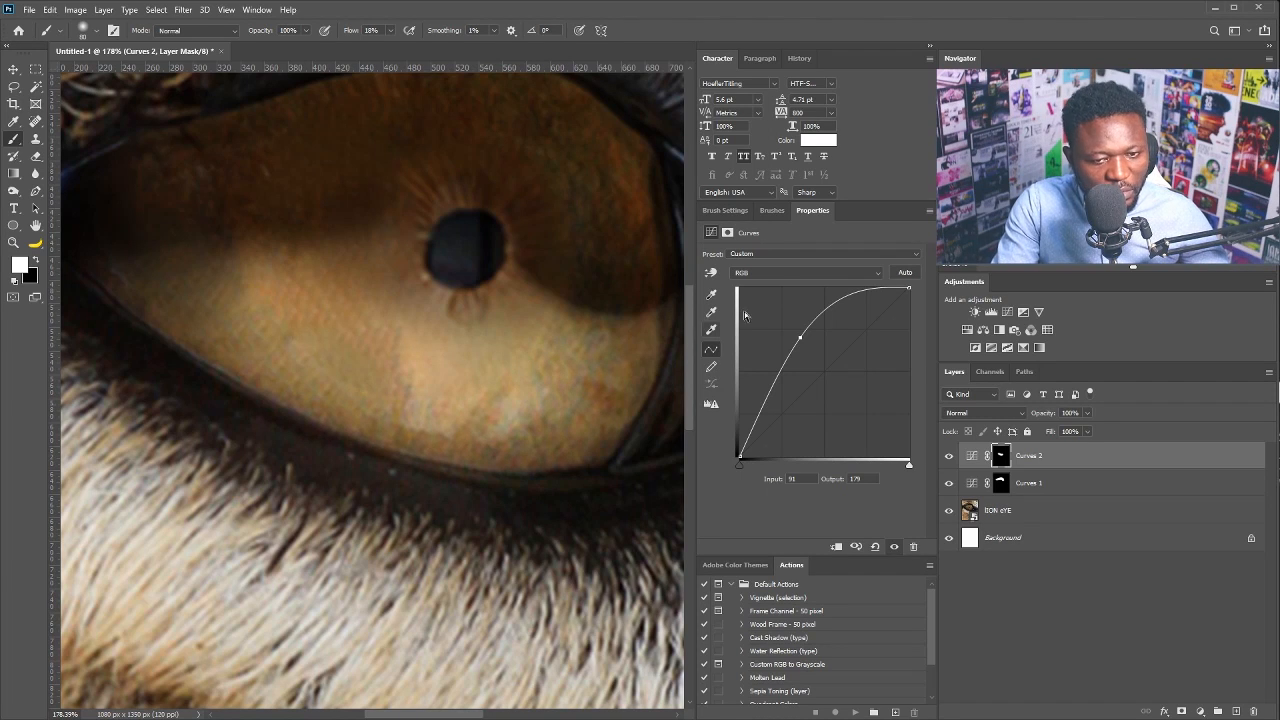
pyautogui.moveTo(799, 336); pyautogui.dragTo(798, 325)
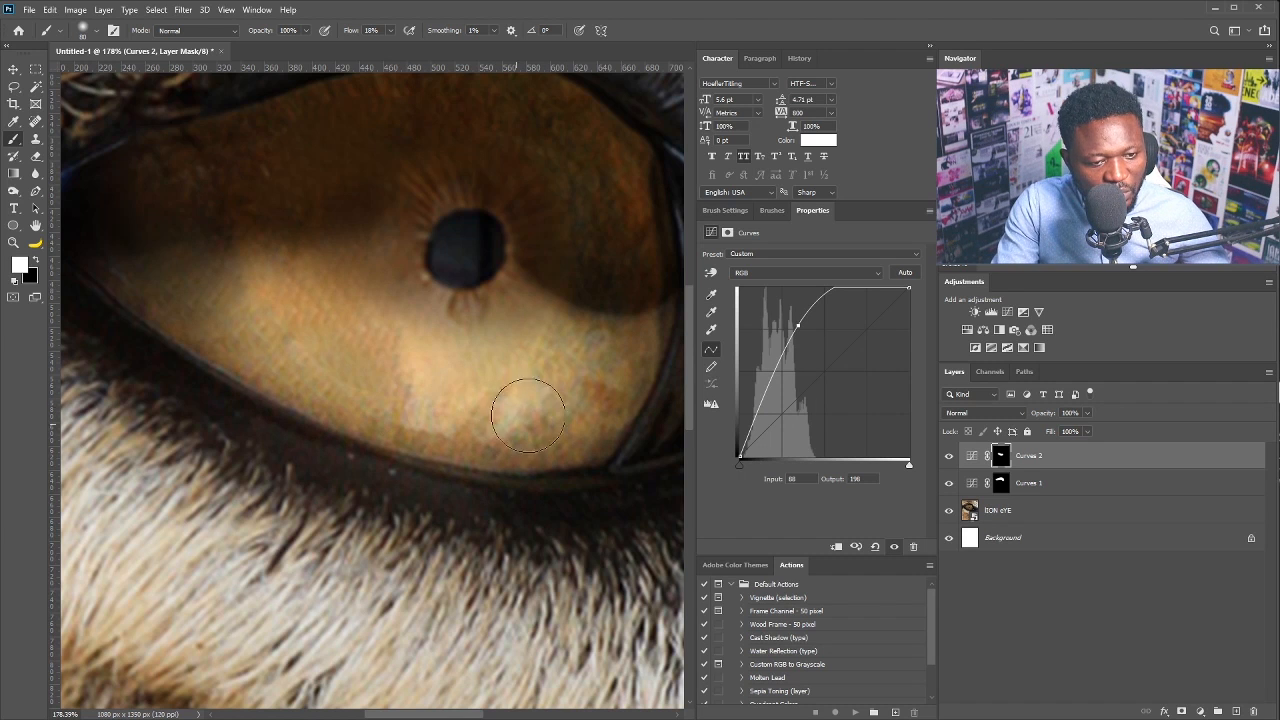
pyautogui.scroll(-2, 503, 252)
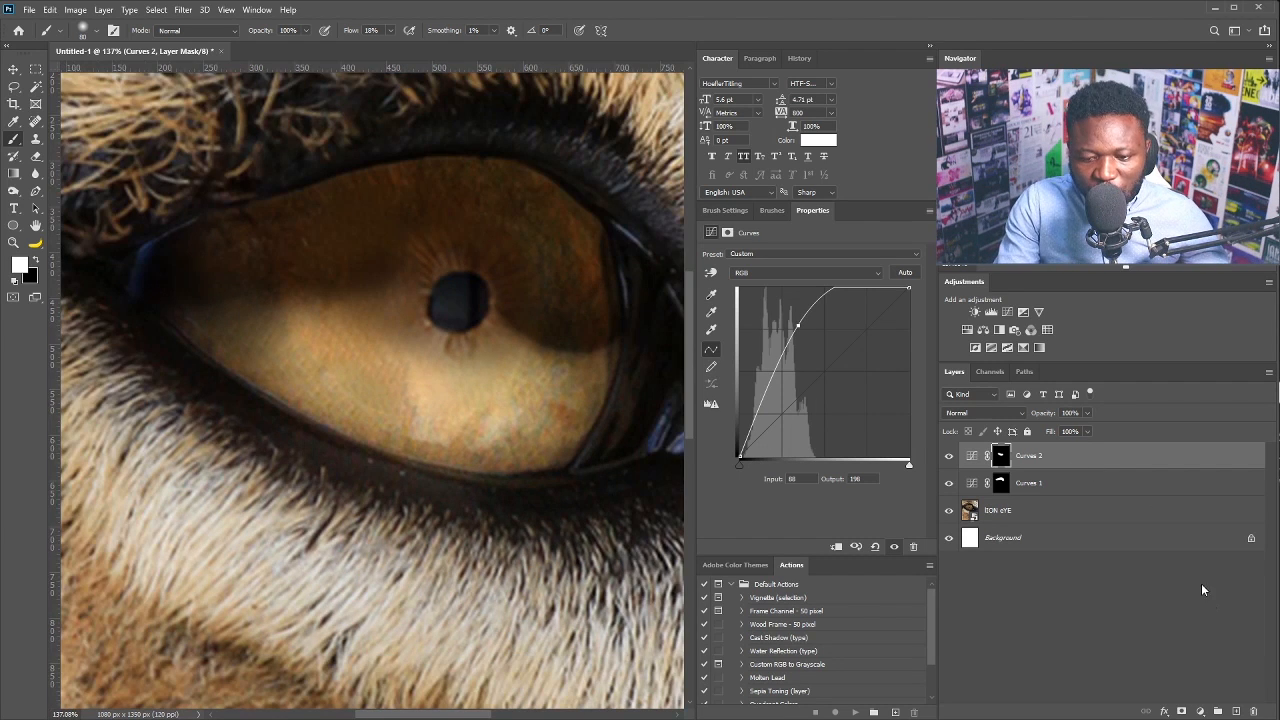
# Create a layer named Light above Curves 2 in Color Dodge mode, filled with the neutral black.
pyautogui.keyDown('alt'); pyautogui.click(1236, 711); pyautogui.keyUp('alt')
pyautogui.click(795, 375)
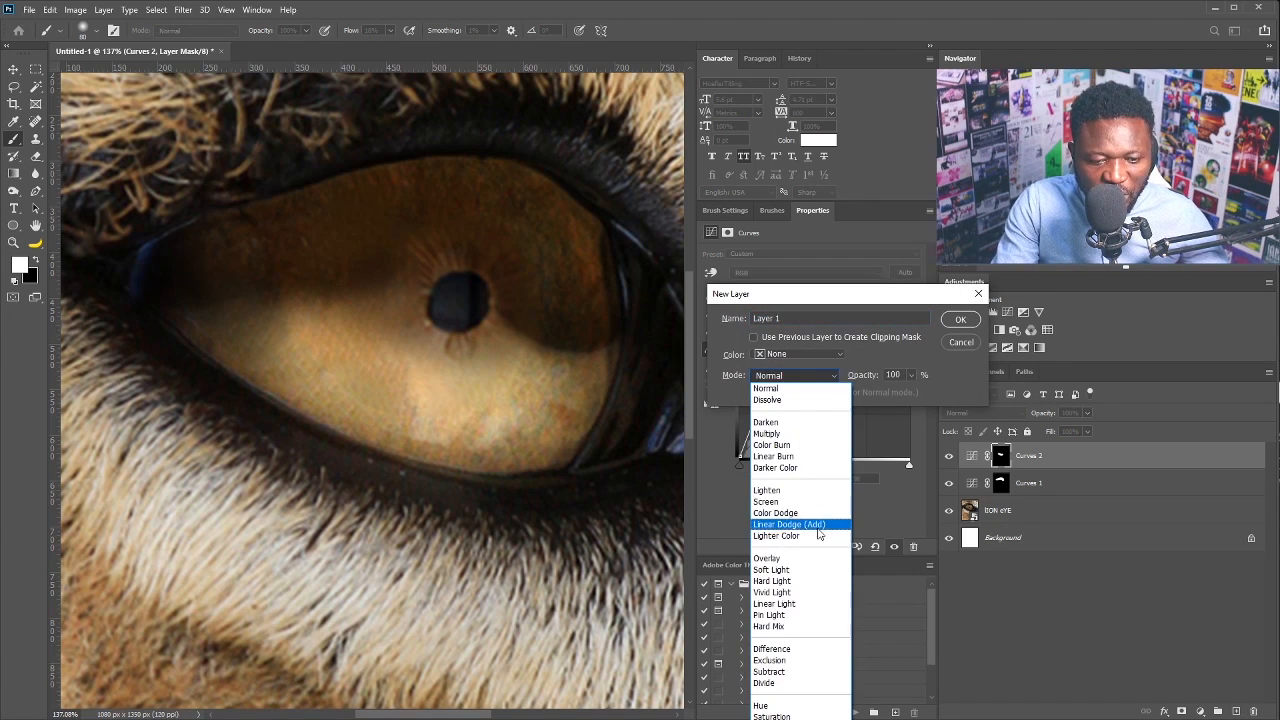
pyautogui.click(810, 513)
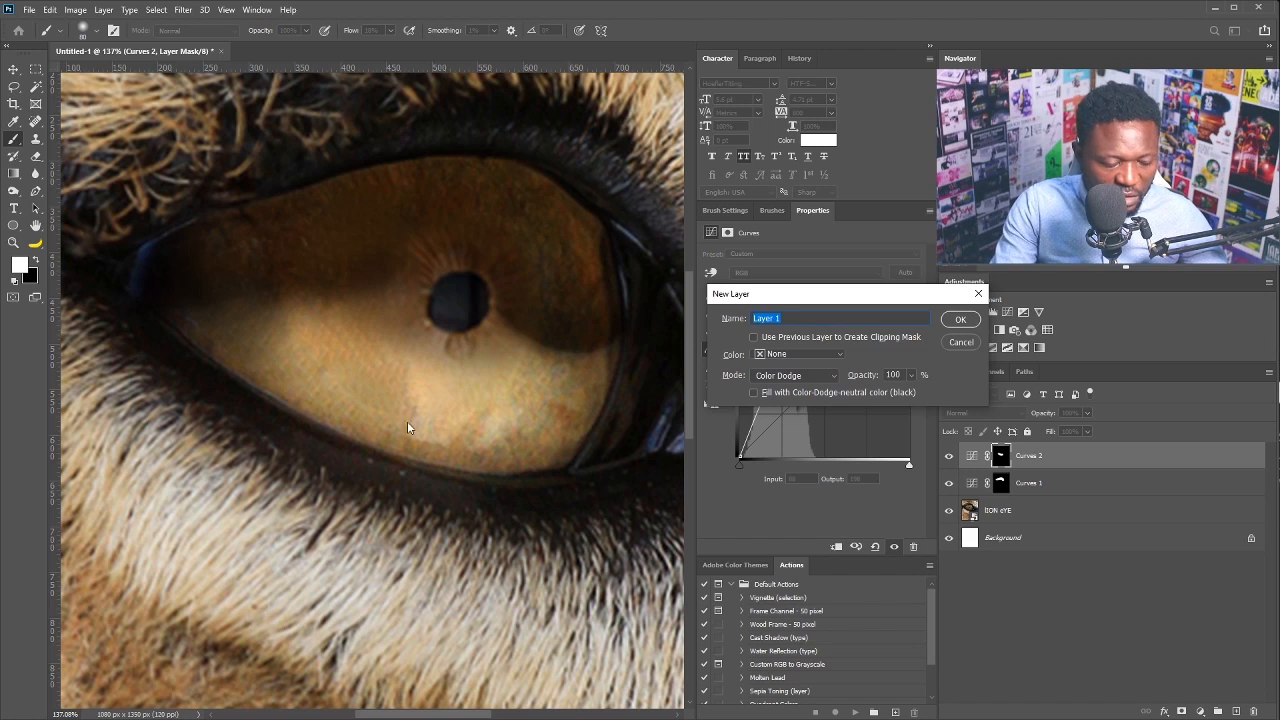
pyautogui.write('Light')
pyautogui.click(753, 392)
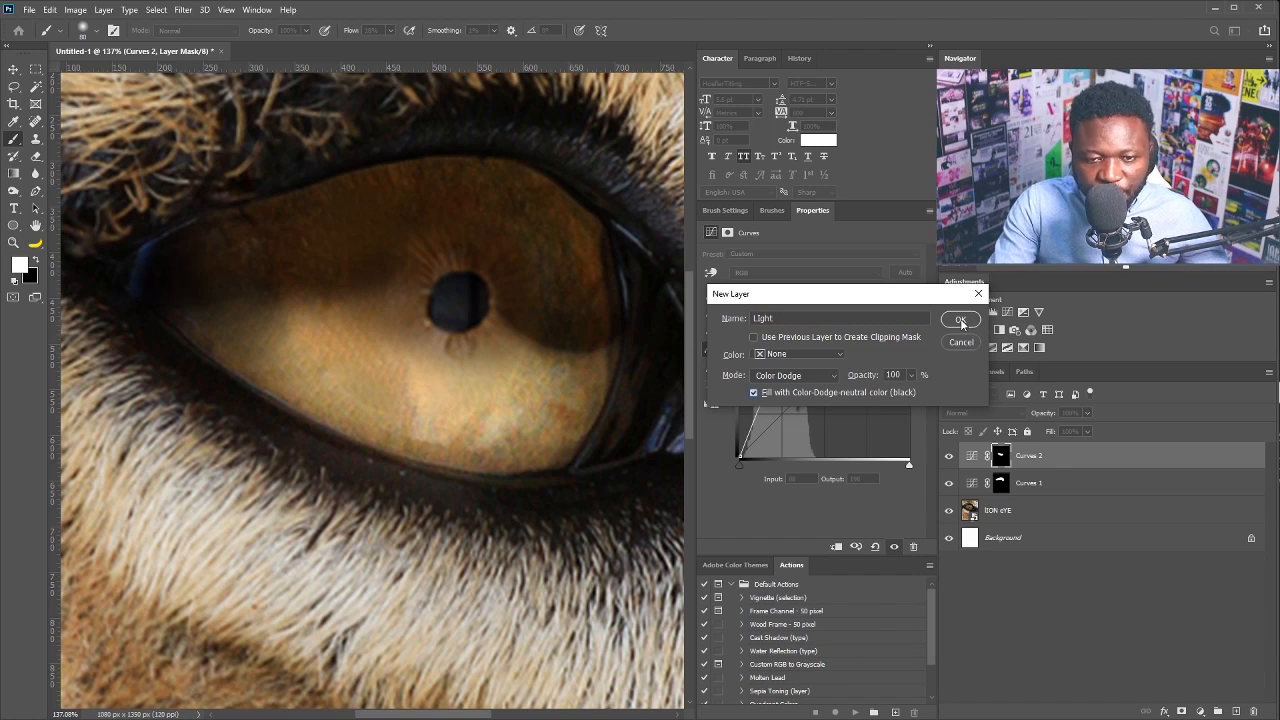
pyautogui.click(961, 321)
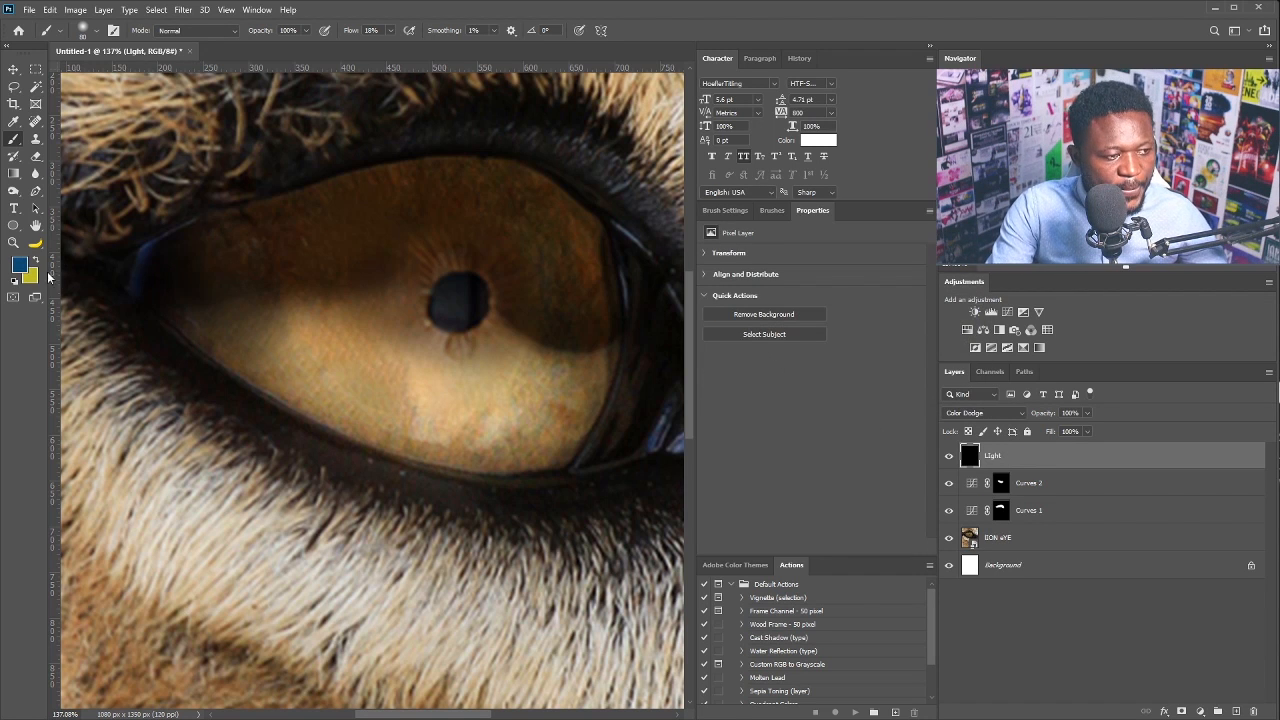
# Set the foreground colour to the bright orange fa8c13, starting from a brown sampled in the eye.
pyautogui.click(19, 268)
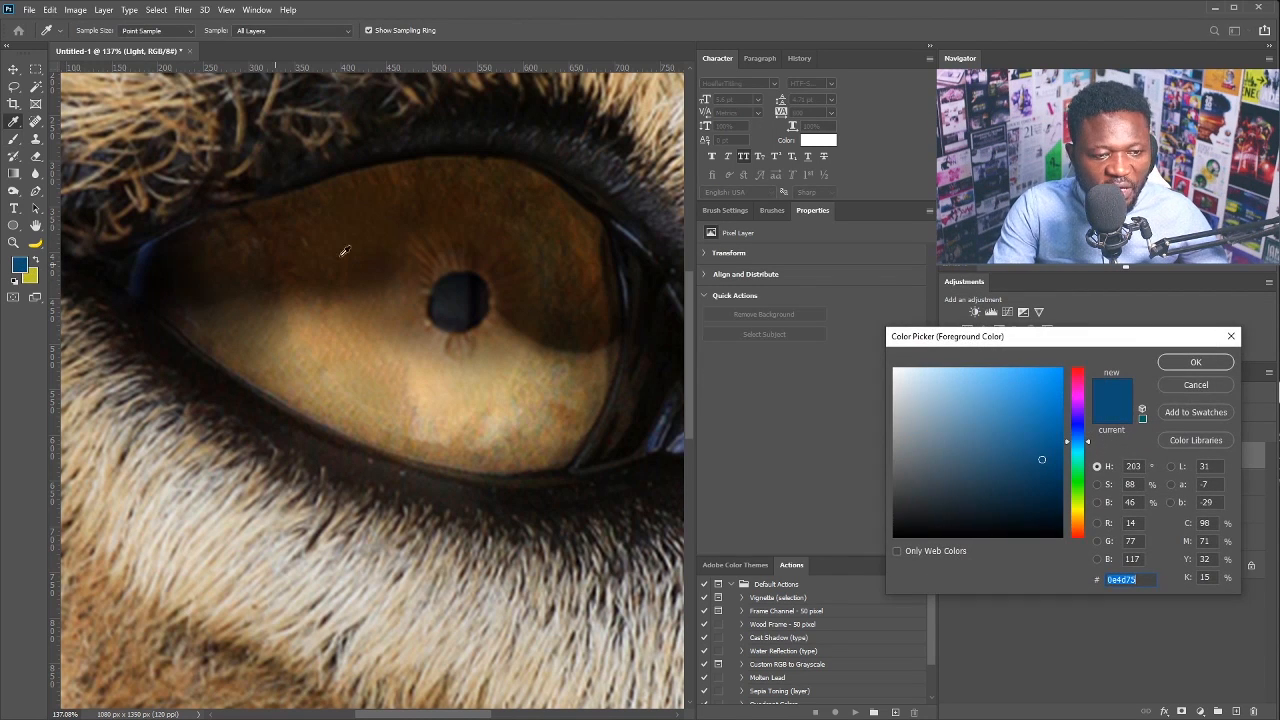
pyautogui.click(580, 241)
pyautogui.click(1050, 371)
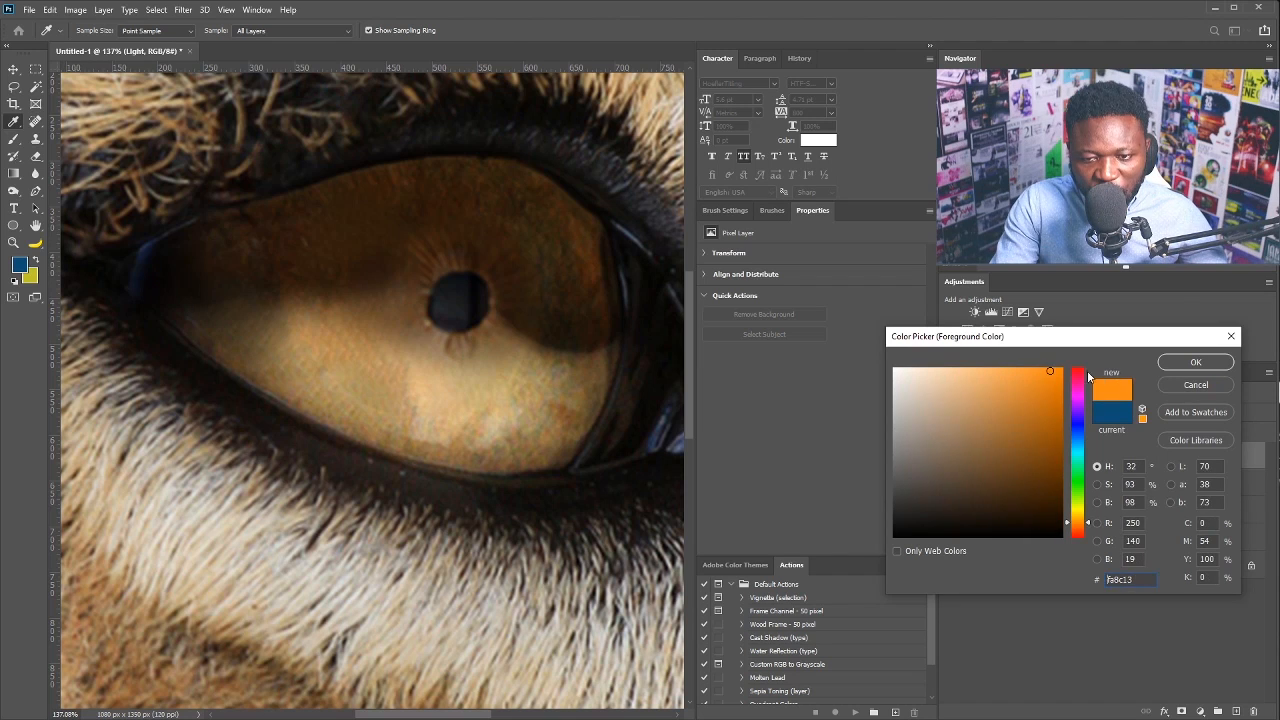
pyautogui.click(1195, 362)
# Set the brush flow to 10% and paint an orange glow across the lower eyeball on the Light layer.
pyautogui.press('b')
pyautogui.click(390, 30)
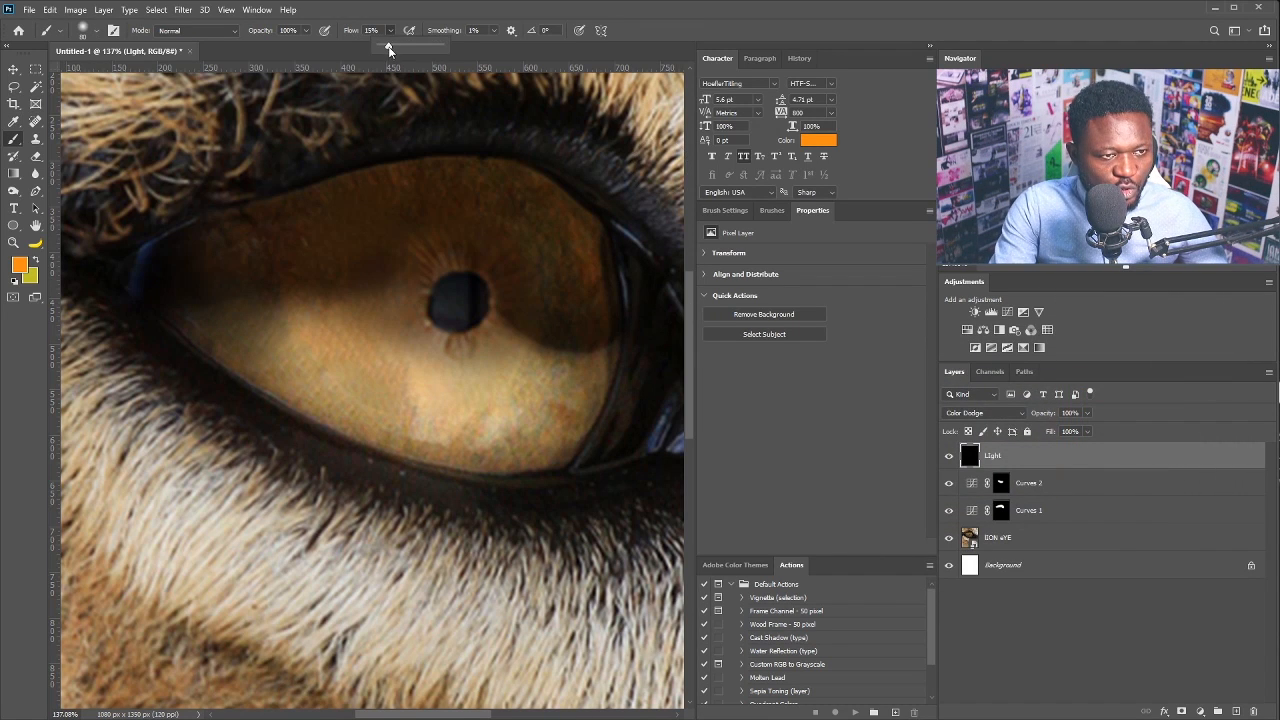
pyautogui.moveTo(385, 48); pyautogui.dragTo(385, 47)
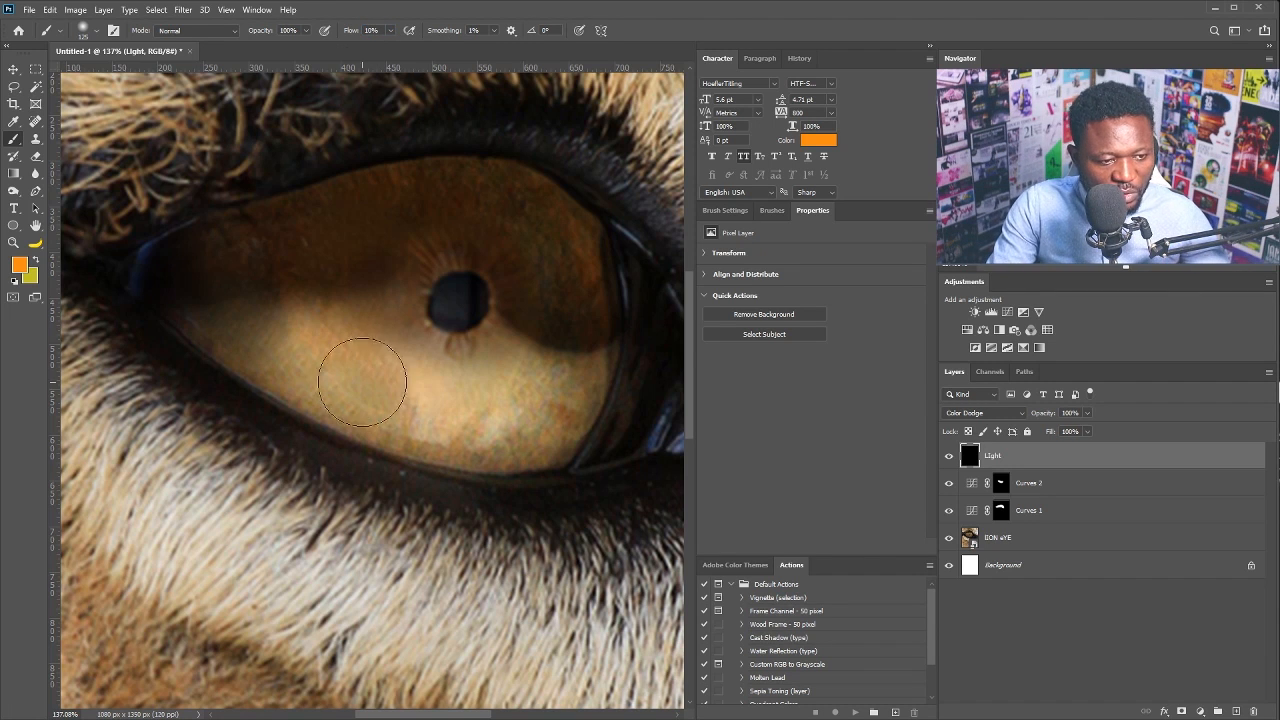
pyautogui.moveTo(371, 395)
pyautogui.mouseDown()
pyautogui.moveTo(447, 418)
pyautogui.moveTo(570, 403)
pyautogui.moveTo(325, 374)
pyautogui.moveTo(254, 336)
pyautogui.moveTo(435, 408)
pyautogui.moveTo(564, 397)
pyautogui.moveTo(438, 440)
pyautogui.moveTo(485, 462)
pyautogui.moveTo(584, 435)
pyautogui.moveTo(412, 377)
pyautogui.moveTo(285, 368)
pyautogui.moveTo(482, 349)
pyautogui.moveTo(337, 344)
pyautogui.moveTo(546, 369)
pyautogui.moveTo(531, 425)
pyautogui.moveTo(516, 432)
pyautogui.moveTo(431, 399)
pyautogui.moveTo(447, 376)
pyautogui.moveTo(431, 429)
pyautogui.moveTo(549, 391)
pyautogui.moveTo(368, 380)
pyautogui.moveTo(407, 407)
pyautogui.moveTo(529, 423)
pyautogui.mouseUp()
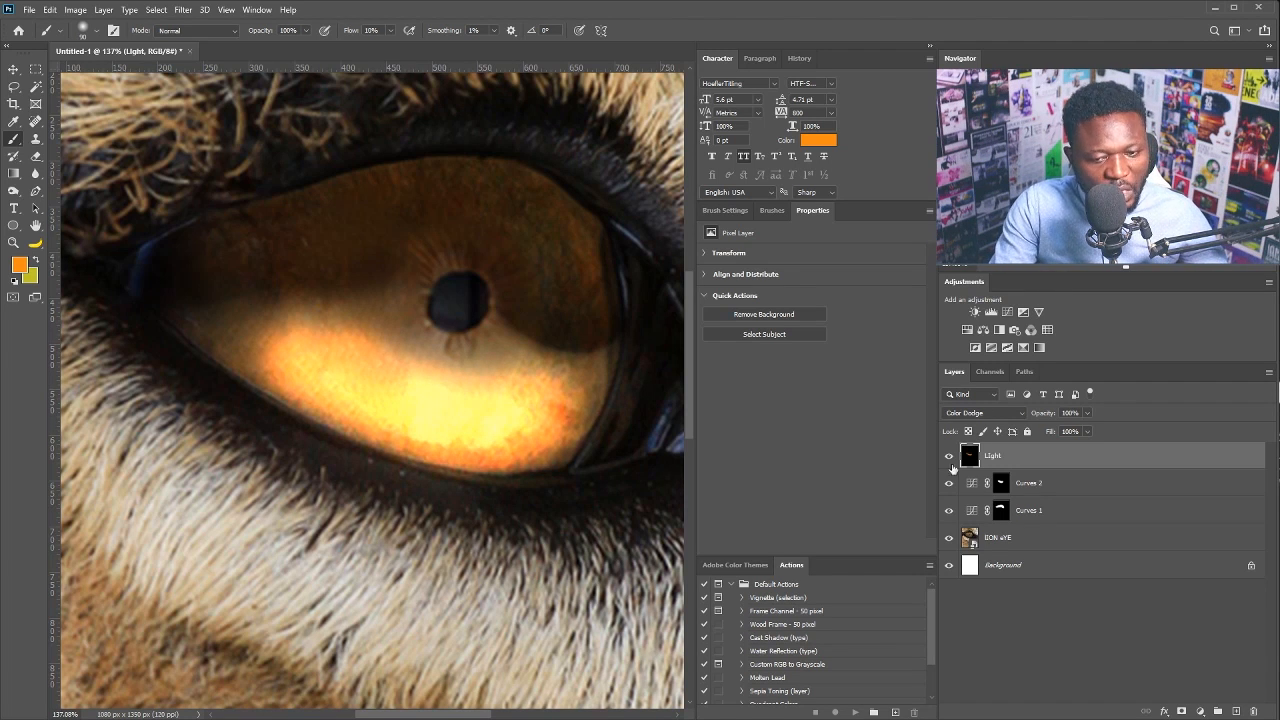
# Create a Normal-mode layer named Light_mini directly above Curves 2.
pyautogui.click(1000, 483)
pyautogui.keyDown('alt'); pyautogui.click(1233, 711); pyautogui.keyUp('alt')
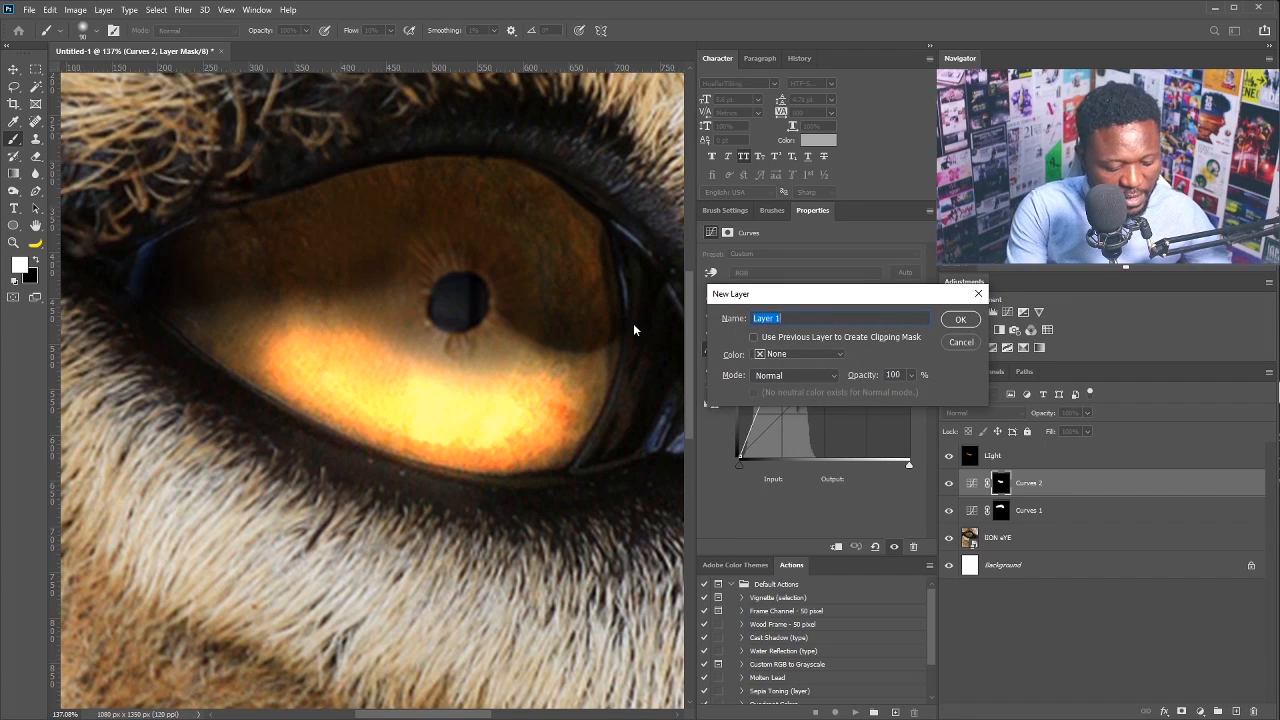
pyautogui.write('Light_mini')
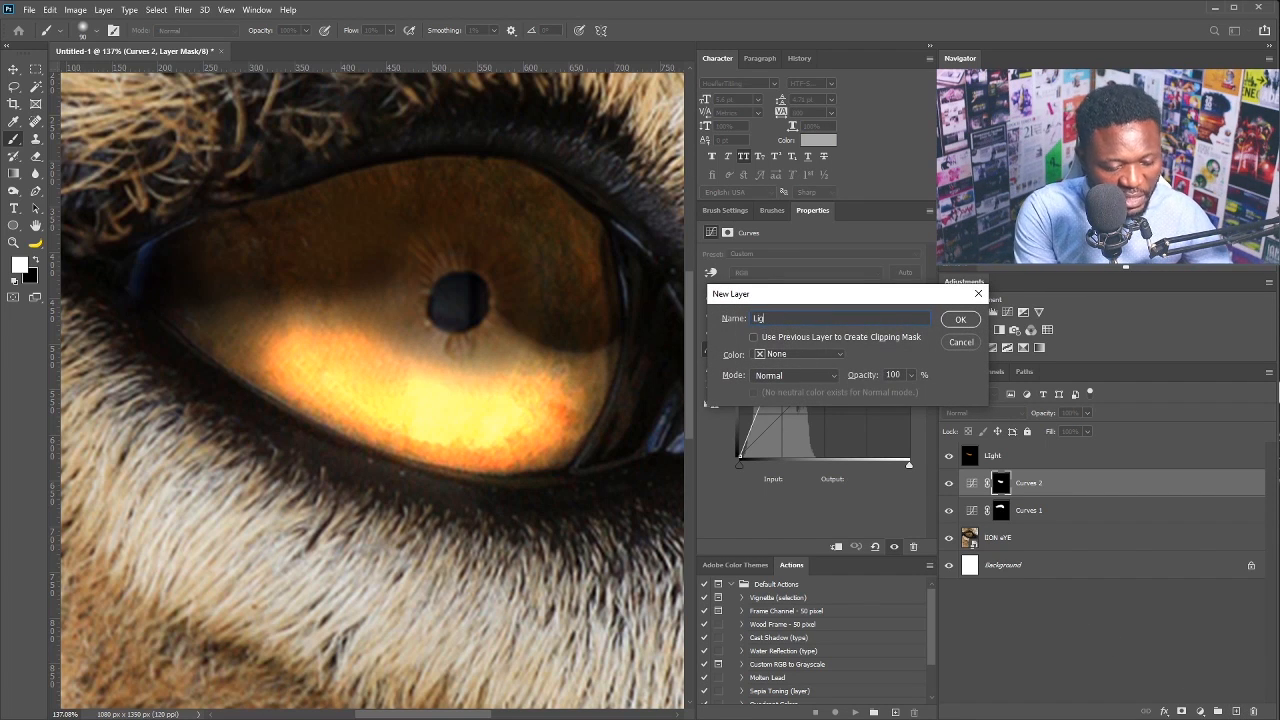
pyautogui.click(972, 320)
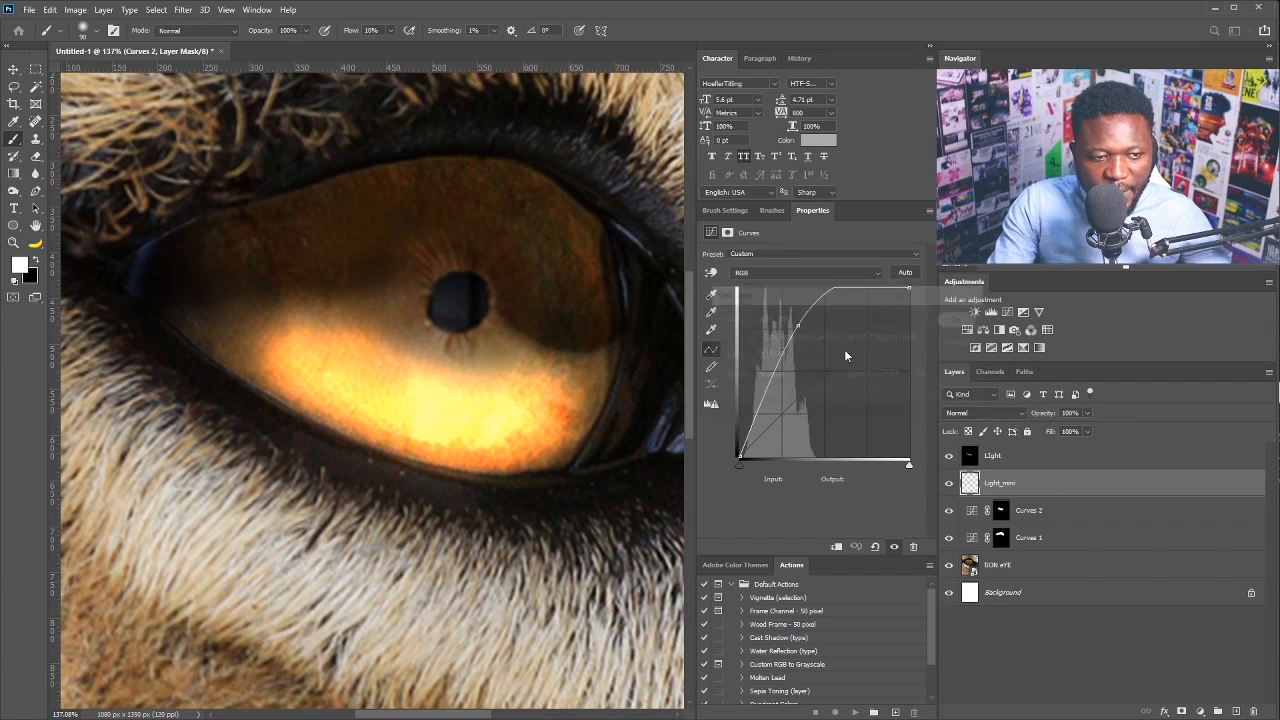
# Set the foreground colour to the lighter orange ffad52.
pyautogui.click(18, 267)
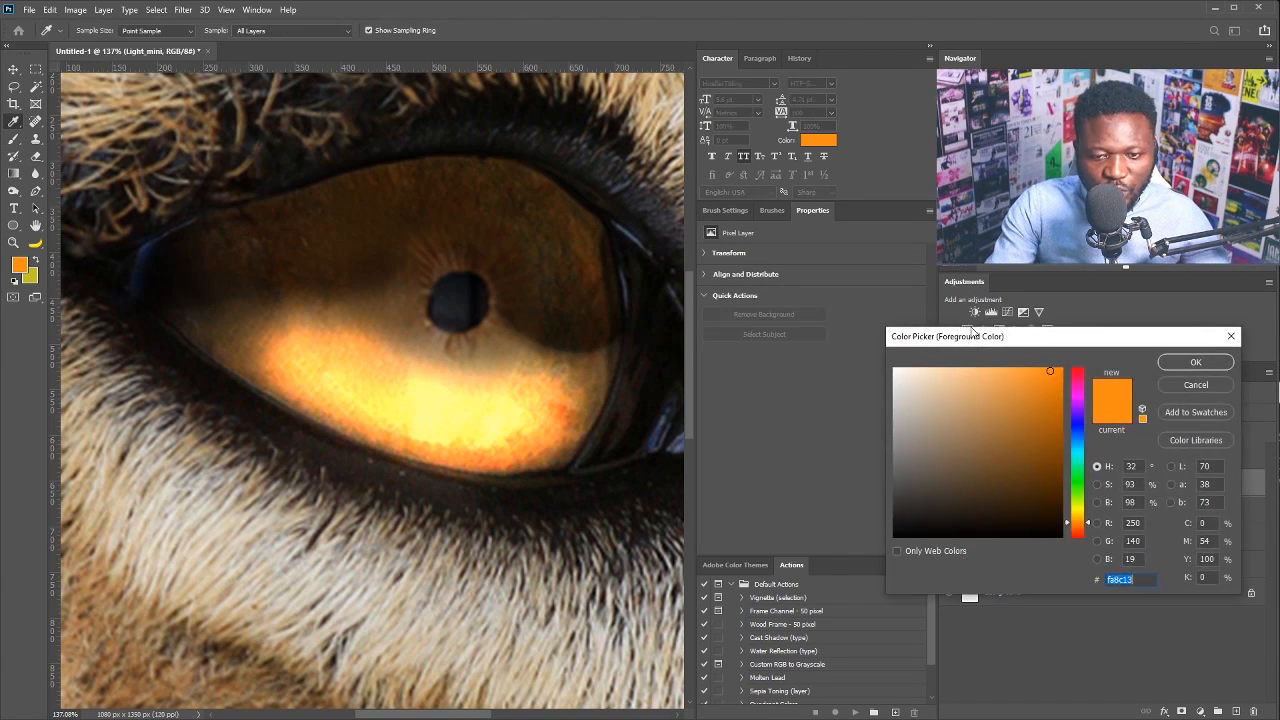
pyautogui.click(1011, 373)
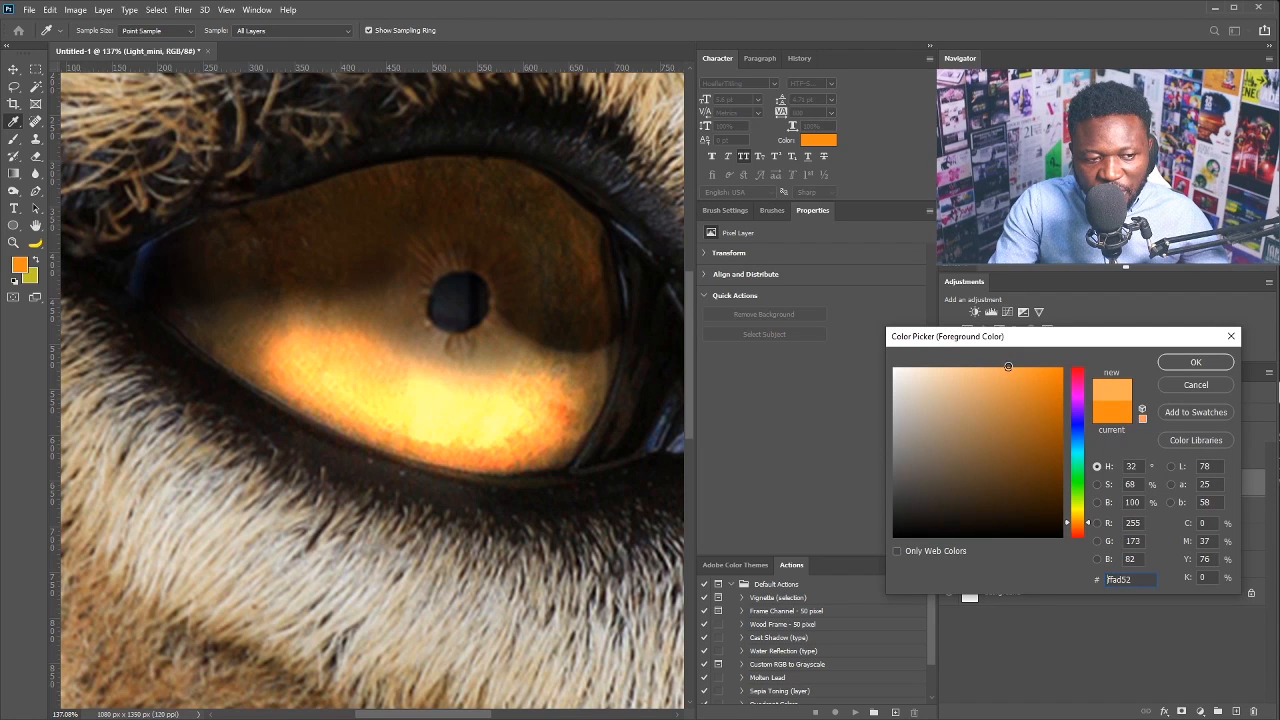
pyautogui.click(1188, 364)
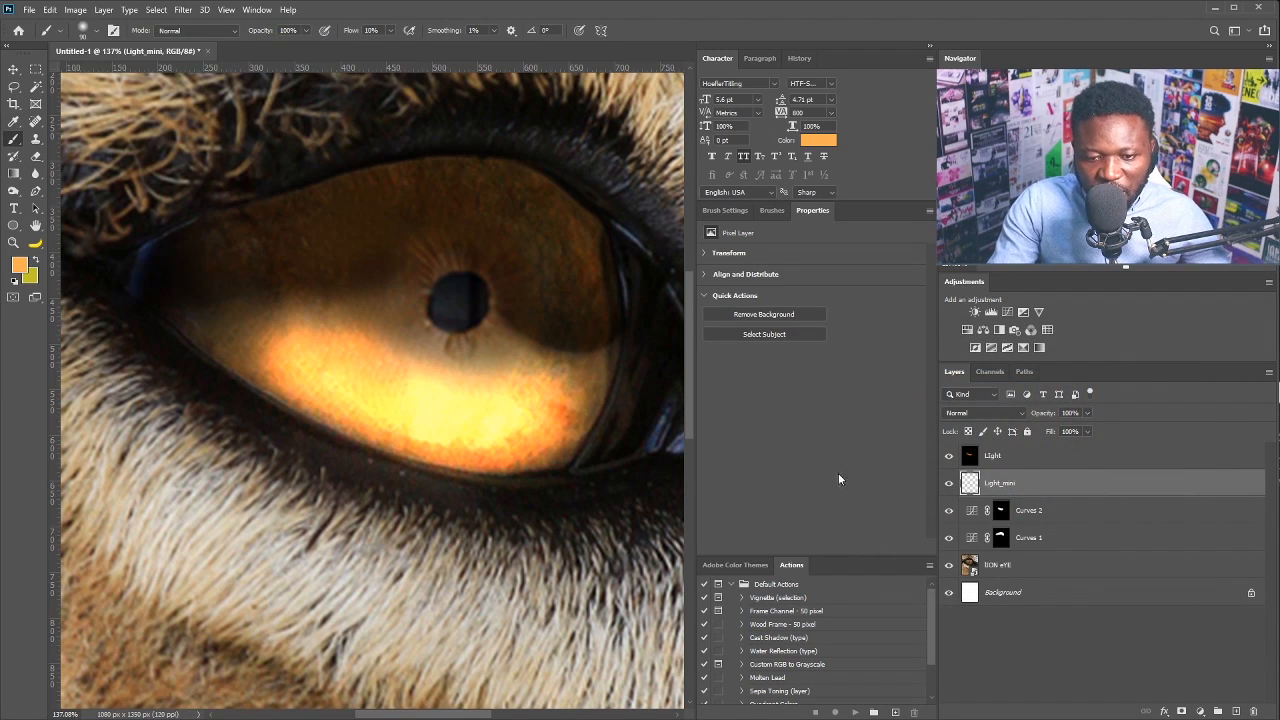
# Paint a soft glow over the lower eyeball on Light_mini with a 175 px brush, and reduce the brush to 50 px.
pyautogui.press(']')
pyautogui.press(']')
pyautogui.press(']')
pyautogui.press(']')
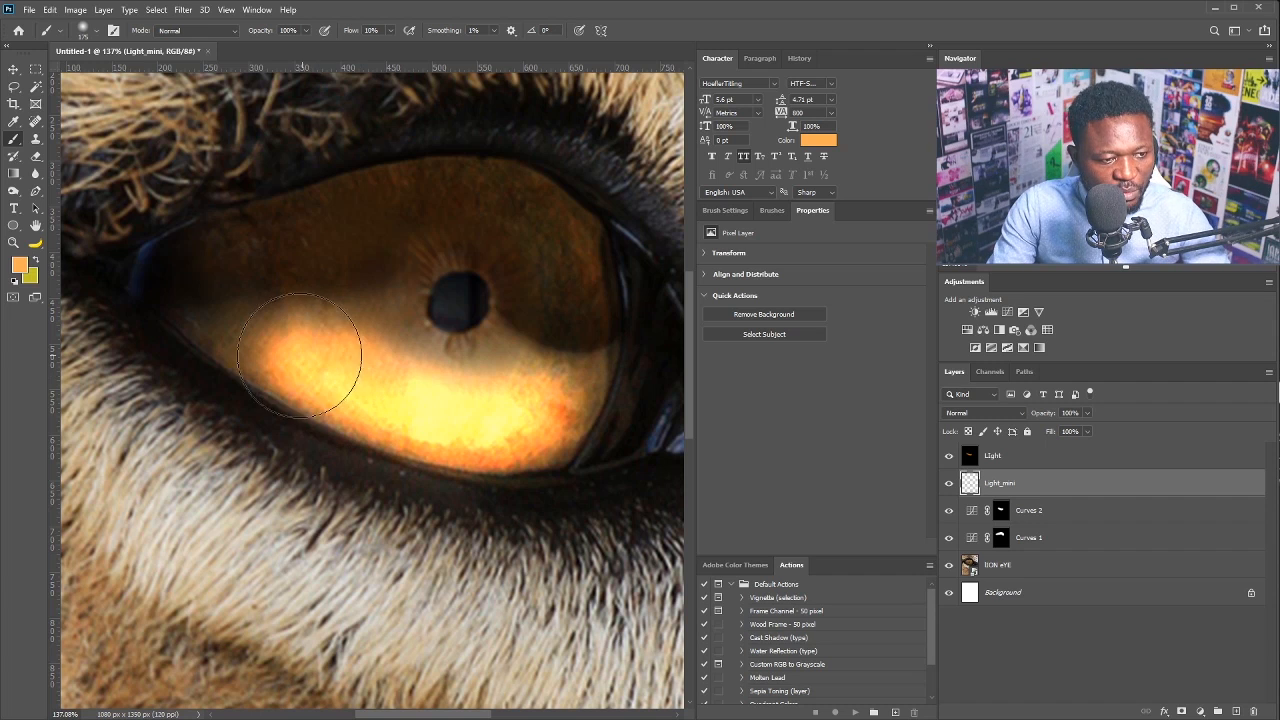
pyautogui.moveTo(299, 356)
pyautogui.mouseDown()
pyautogui.moveTo(381, 386)
pyautogui.moveTo(551, 405)
pyautogui.moveTo(508, 416)
pyautogui.moveTo(361, 397)
pyautogui.mouseUp()
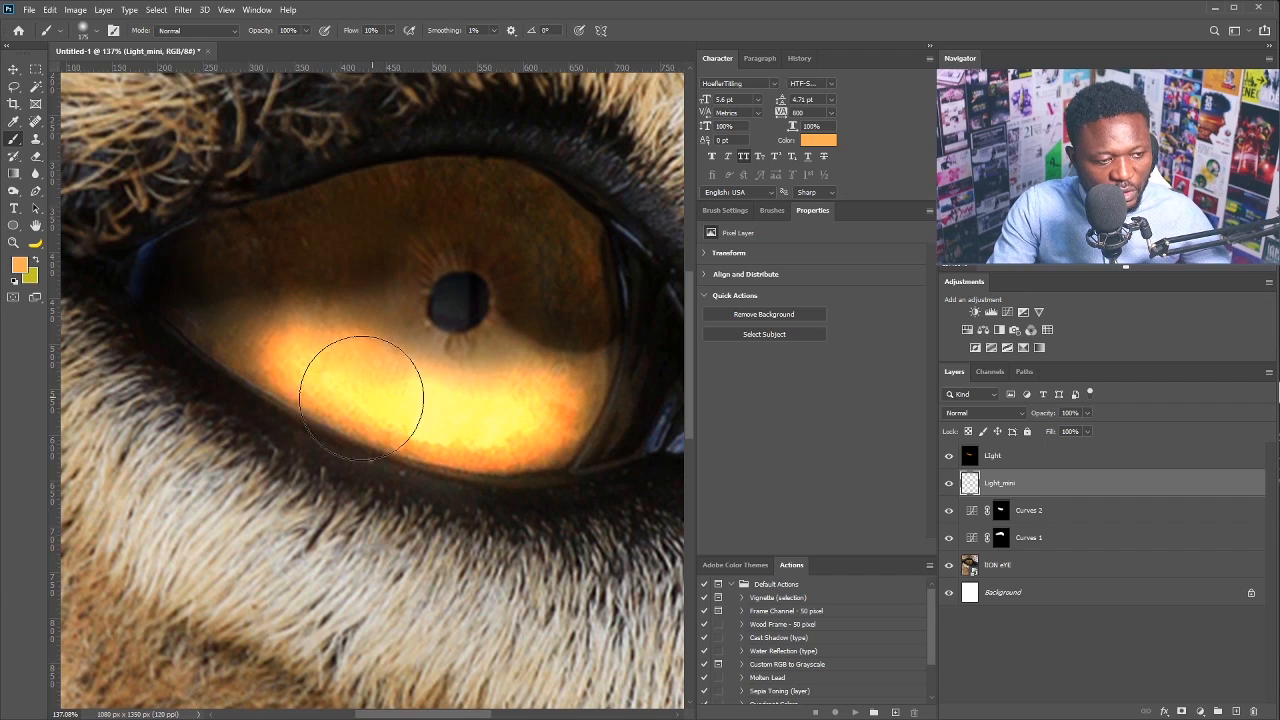
pyautogui.press('[')
pyautogui.press('[')
pyautogui.press('[')
pyautogui.press('[')
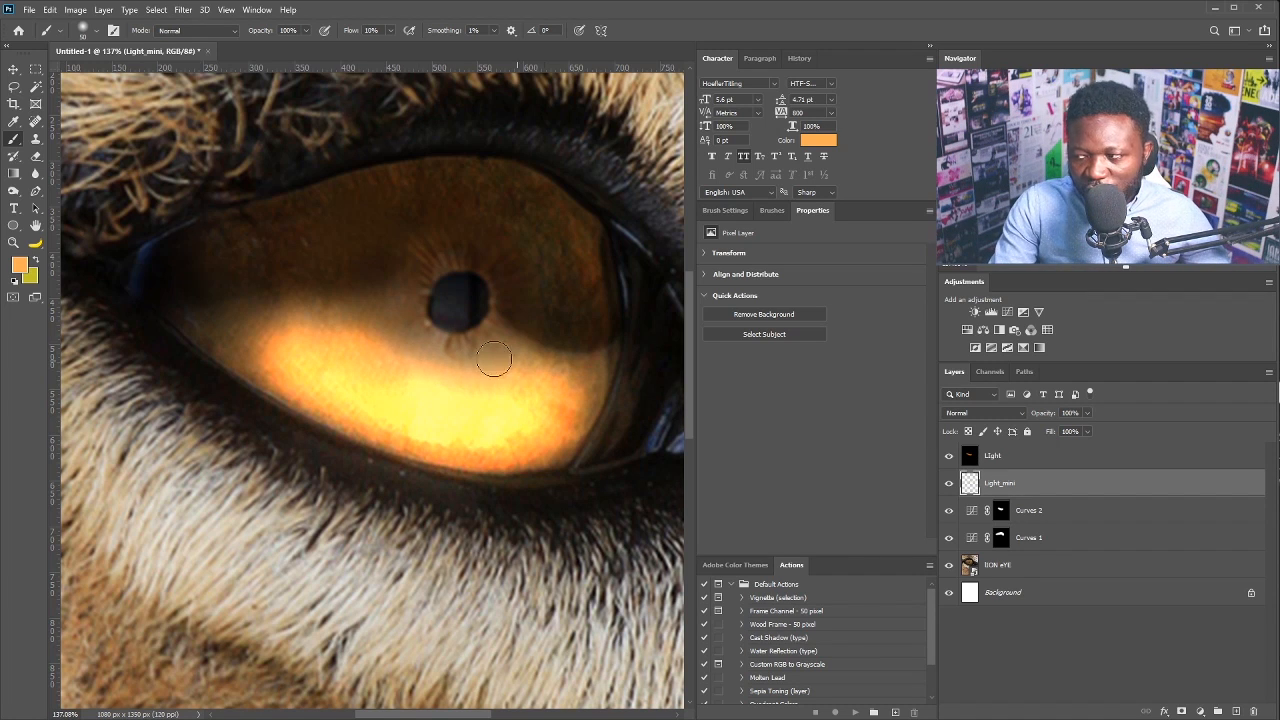
# Return to the Light layer, set the foreground colour to ff9724, and paint the glow up to the pupil's lower edge with an 80 px brush.
pyautogui.click(971, 458)
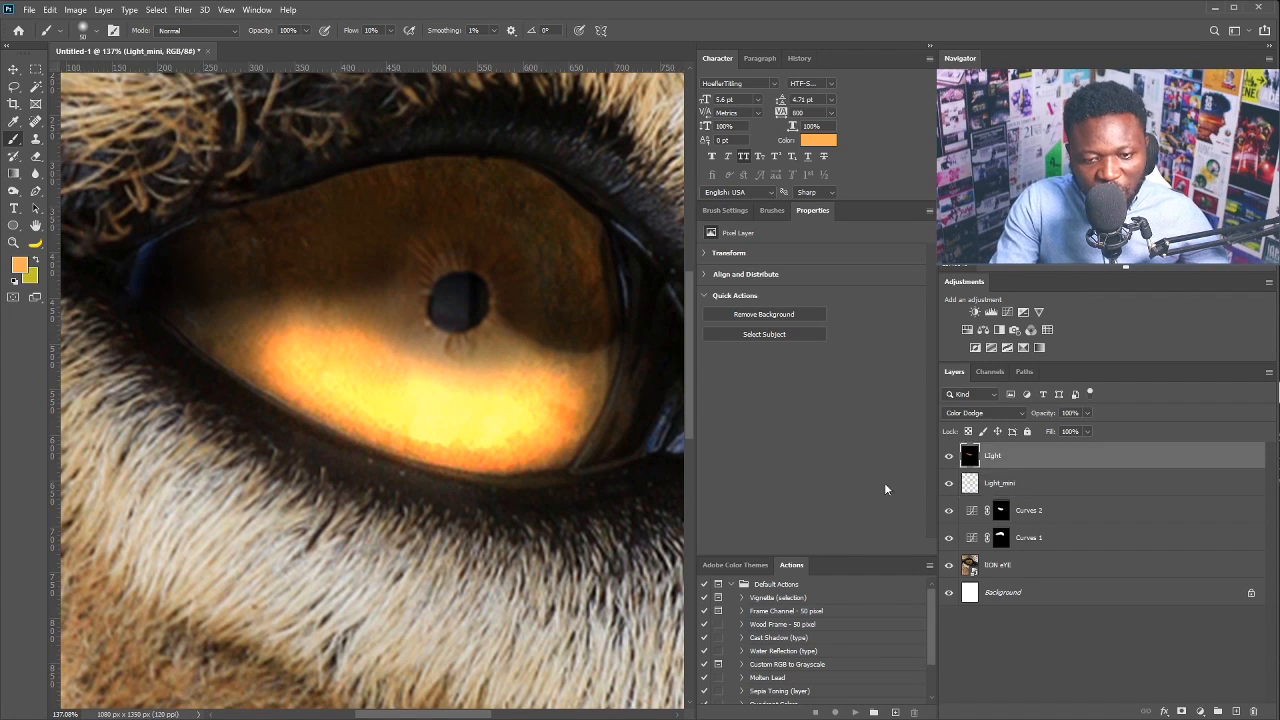
pyautogui.click(20, 266)
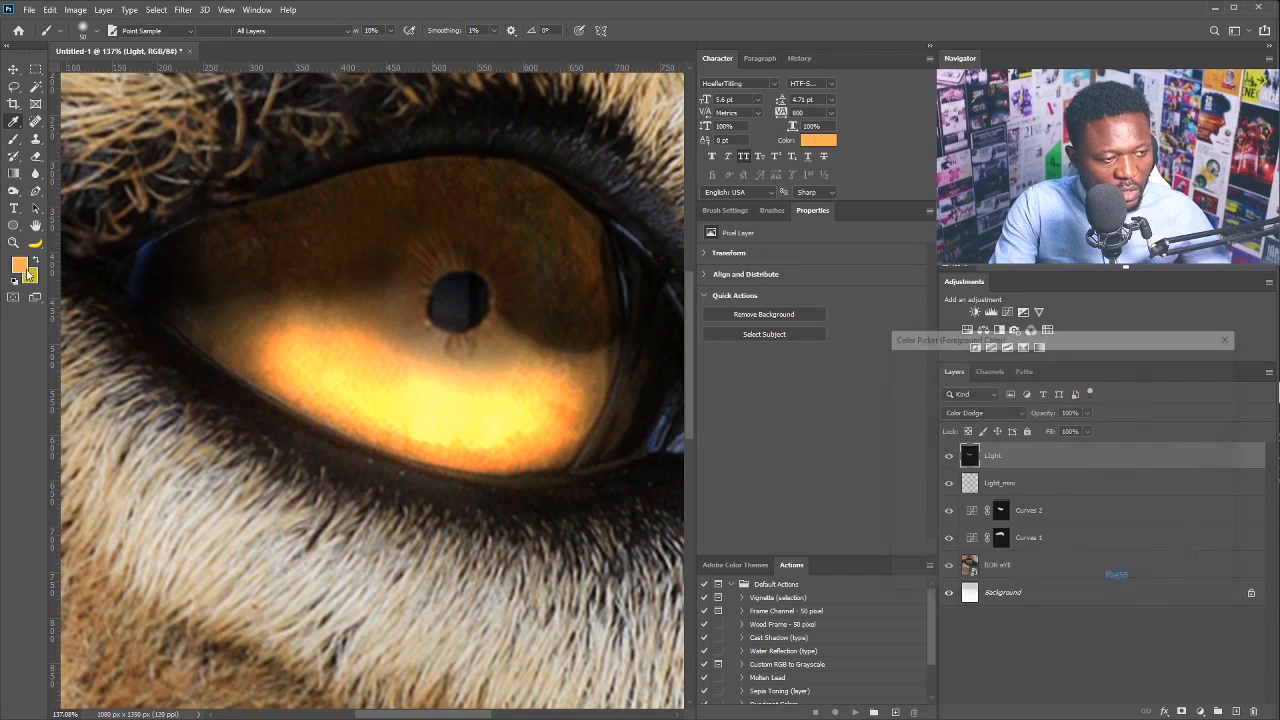
pyautogui.moveTo(1023, 371); pyautogui.dragTo(1039, 359)
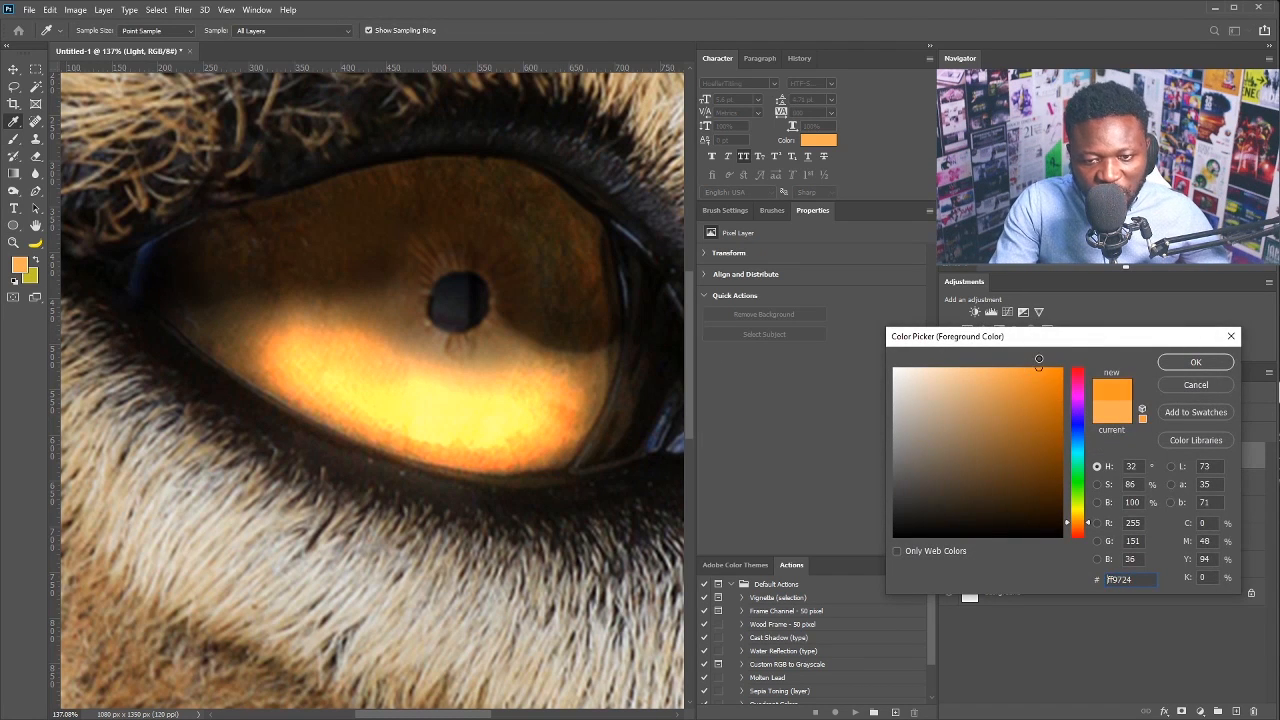
pyautogui.click(1167, 361)
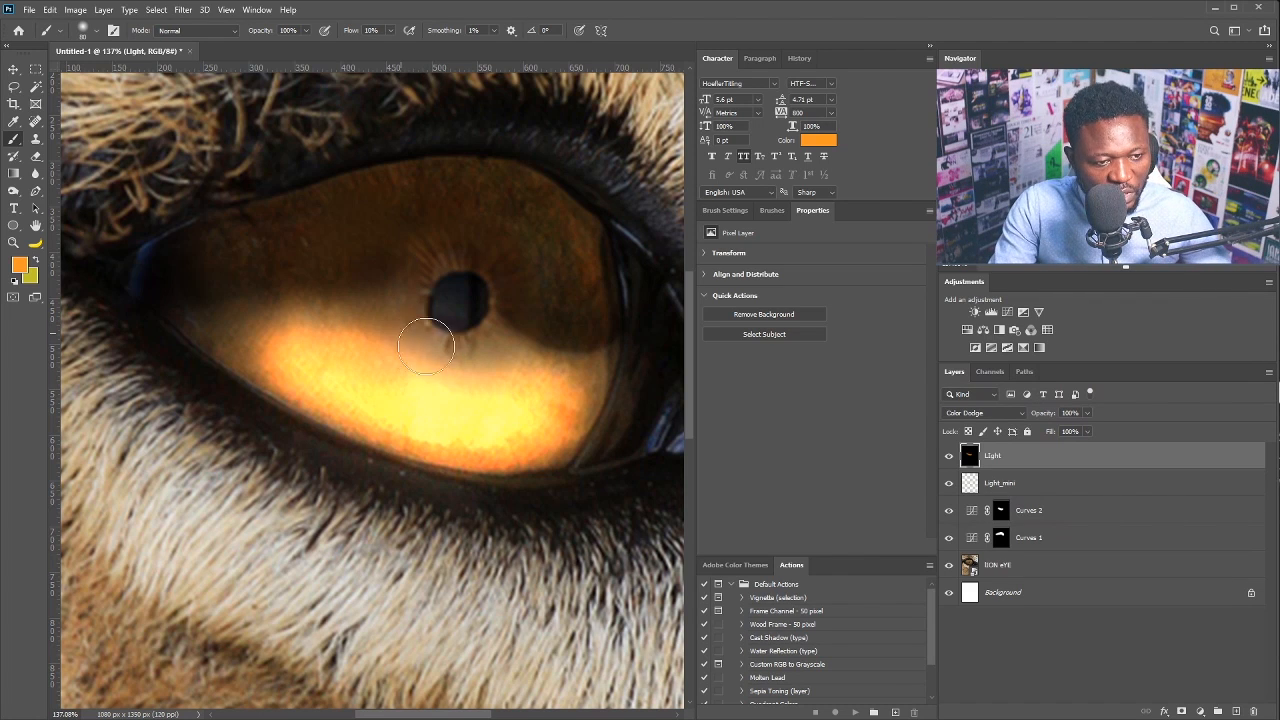
pyautogui.moveTo(426, 346)
pyautogui.mouseDown()
pyautogui.moveTo(497, 345)
pyautogui.moveTo(458, 359)
pyautogui.moveTo(409, 331)
pyautogui.moveTo(476, 349)
pyautogui.moveTo(566, 334)
pyautogui.moveTo(505, 361)
pyautogui.mouseUp()
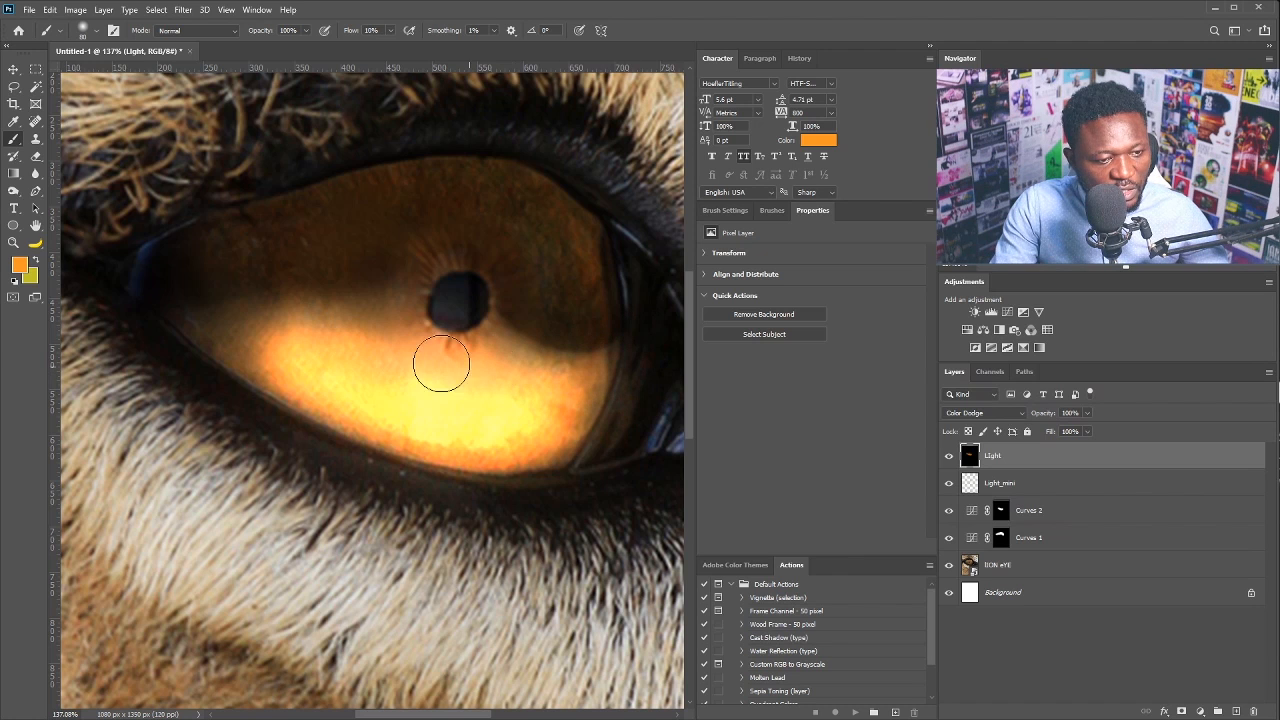
# Create a Normal-mode layer named Brush_Dot above the Light layer.
pyautogui.scroll(-2, 450, 370)
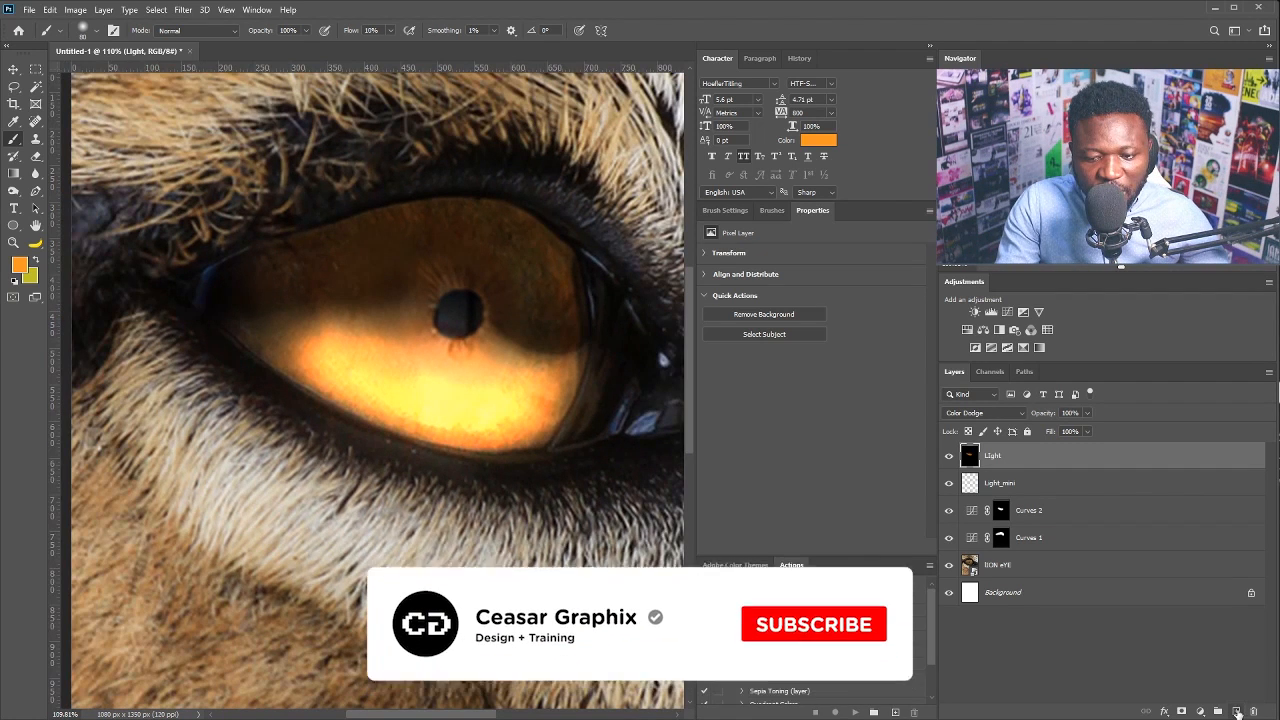
pyautogui.keyDown('alt'); pyautogui.click(1236, 711); pyautogui.keyUp('alt')
pyautogui.write('Brush_Dot')
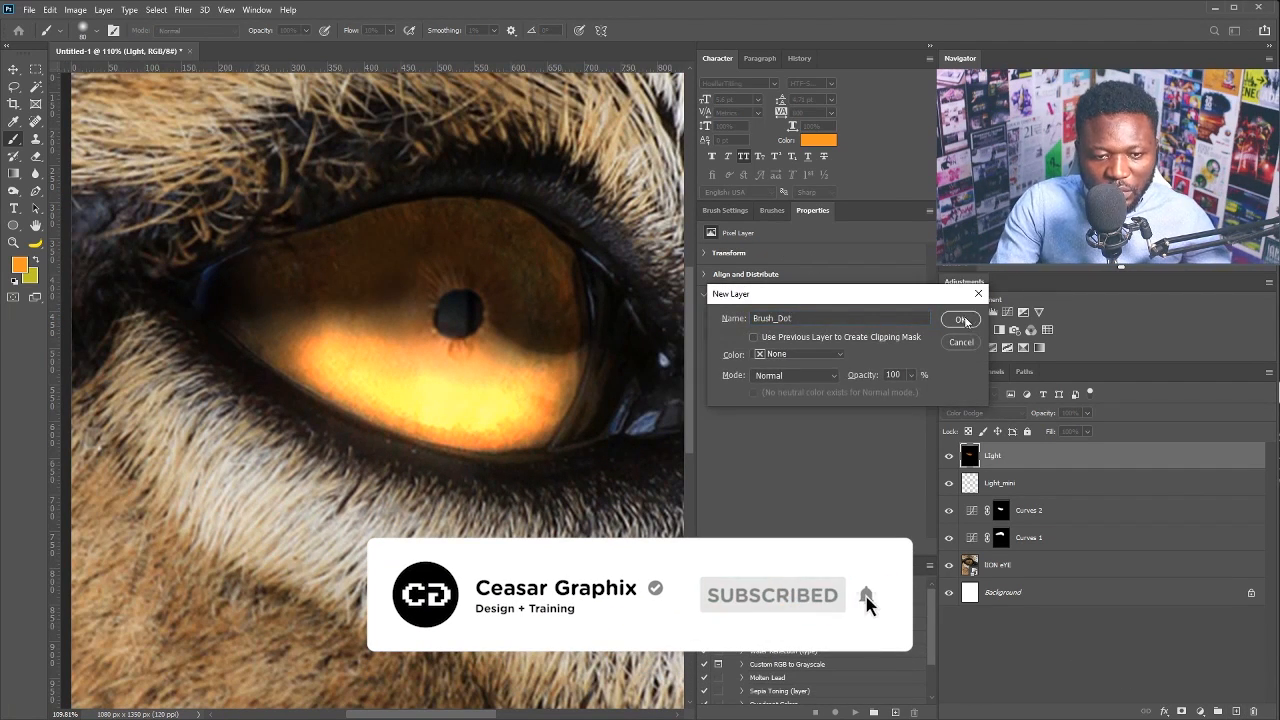
pyautogui.click(962, 319)
# Set the foreground colour to white, ffffff.
pyautogui.press('i')
pyautogui.click(18, 266)
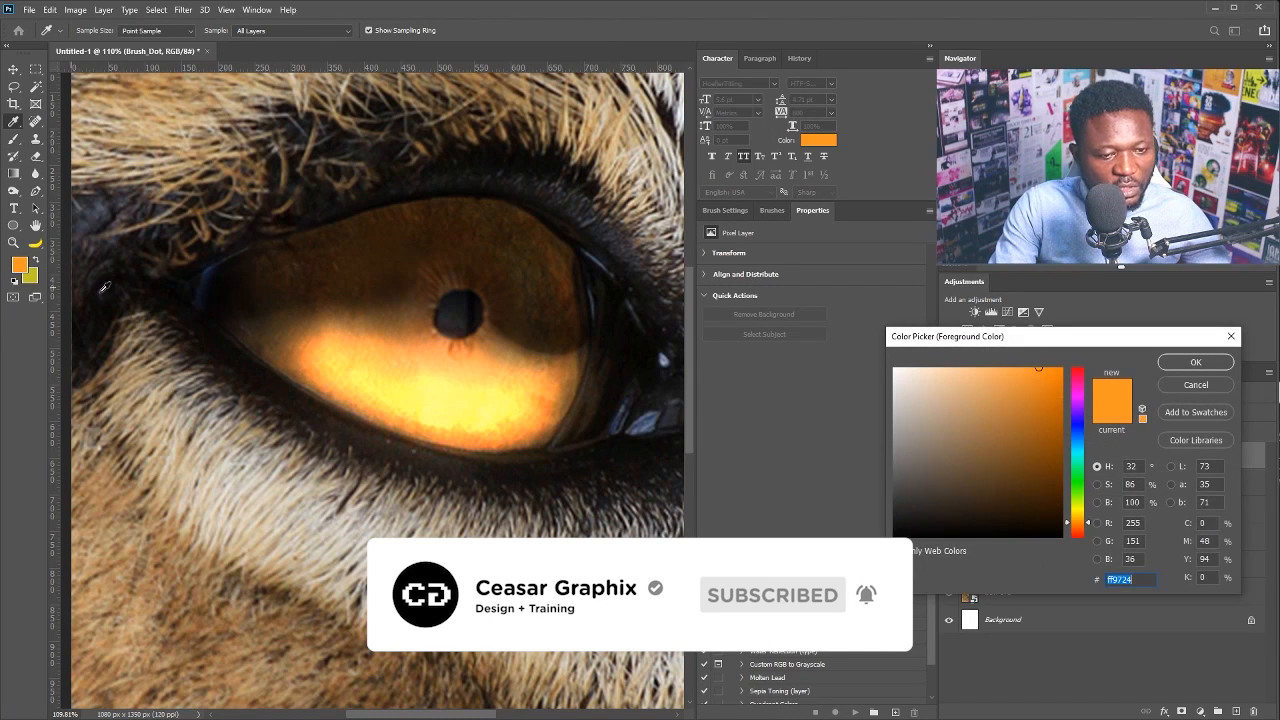
pyautogui.write('ffffff')
pyautogui.click(1195, 362)
# Set the brush flow to 100%, choose the 123 px hard round tip, and reduce its size to 60 px.
pyautogui.press('b')
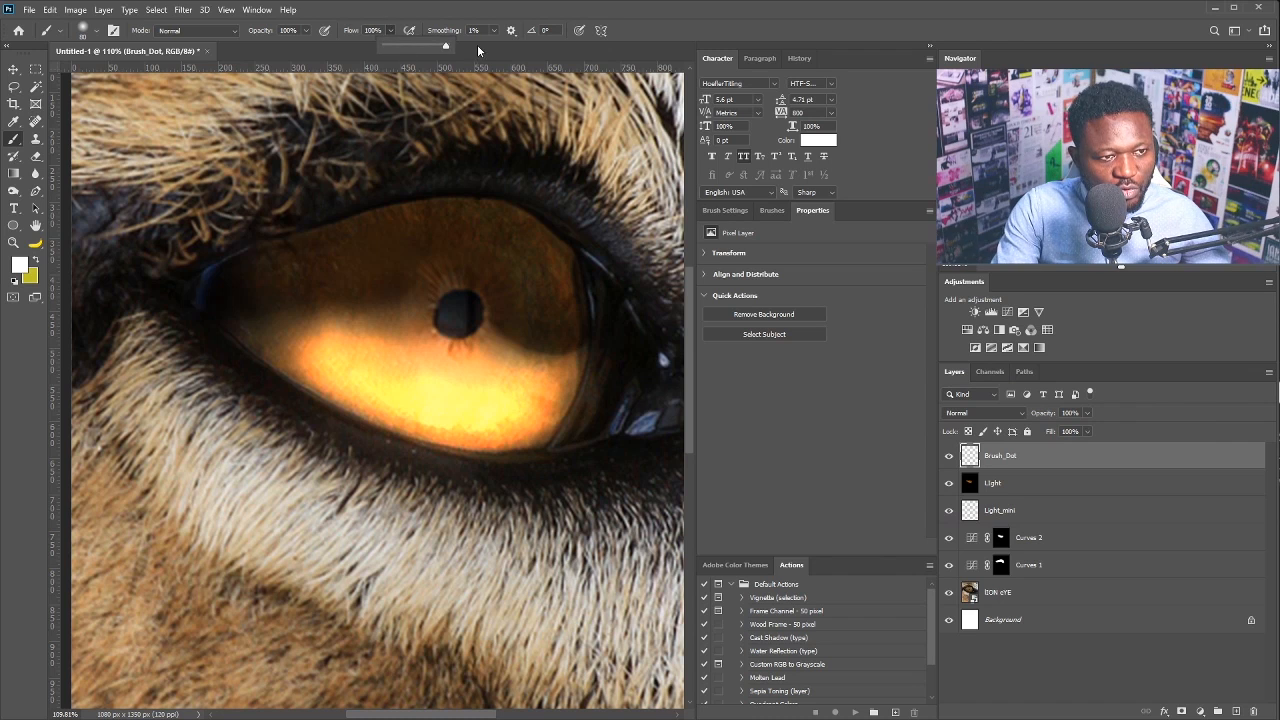
pyautogui.press('F5')
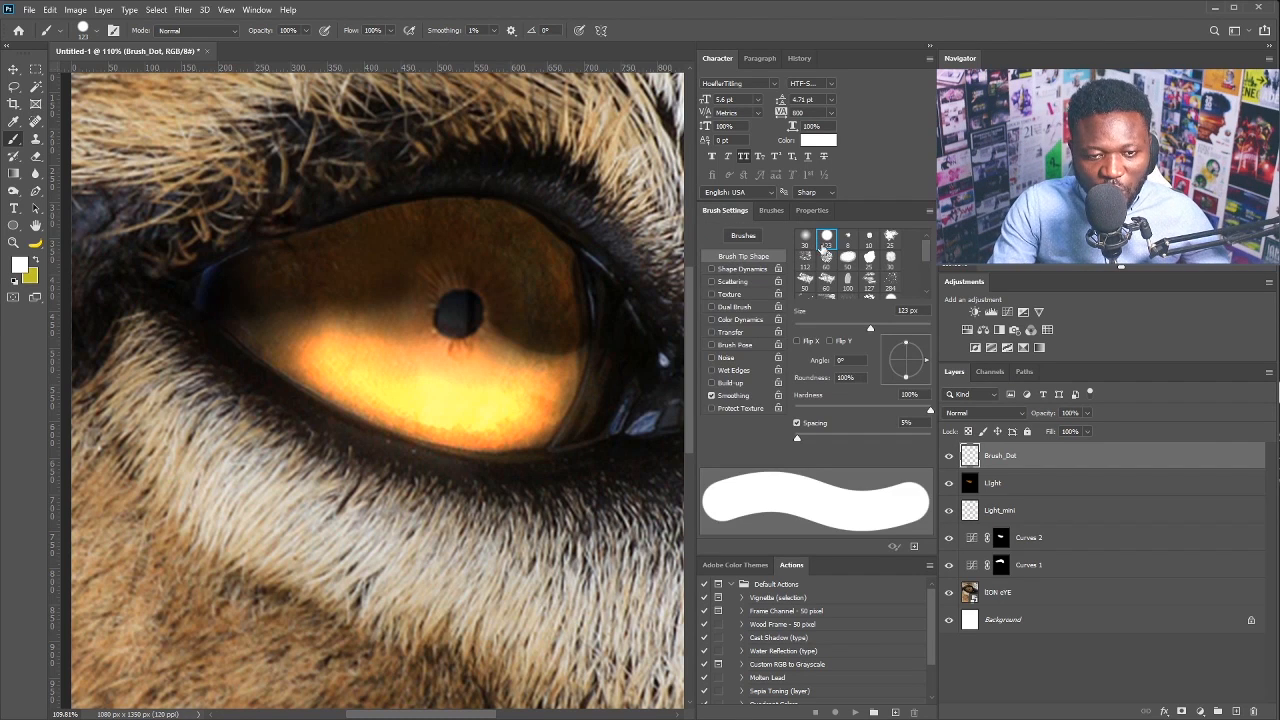
pyautogui.press('[')
pyautogui.press('[')
pyautogui.press('[')
pyautogui.press('[')
pyautogui.press('[')
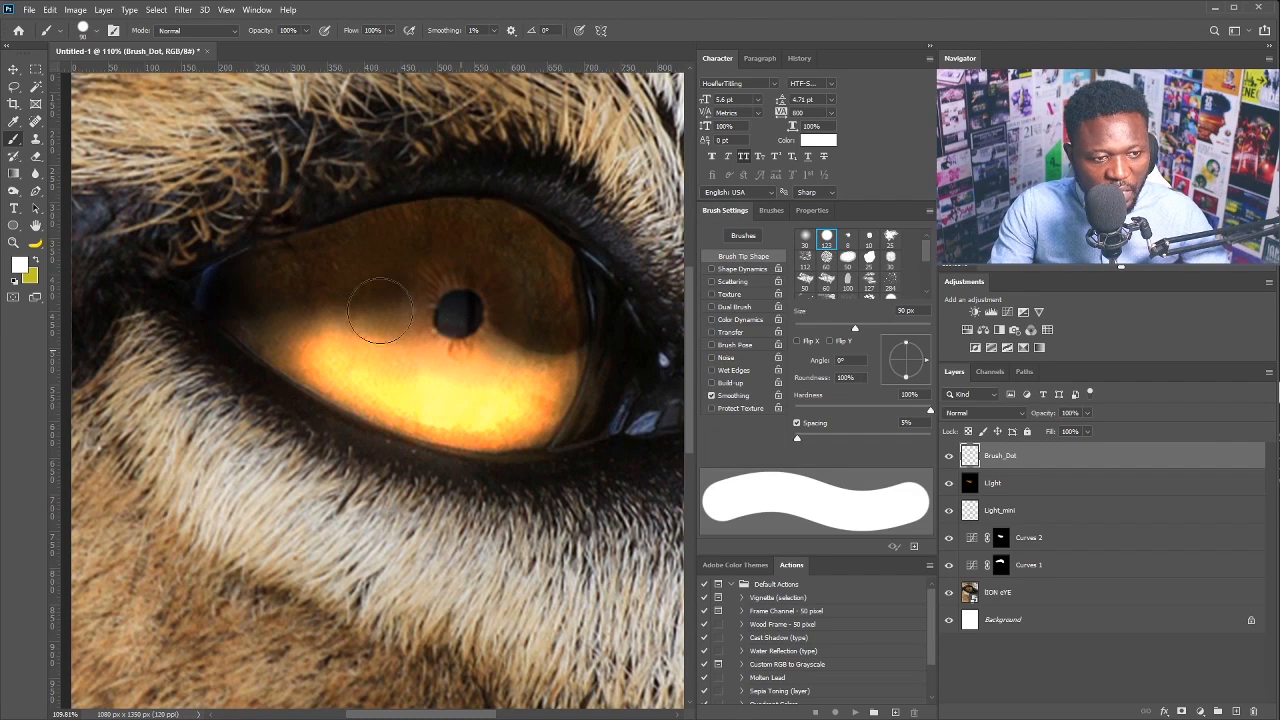
pyautogui.press('[')
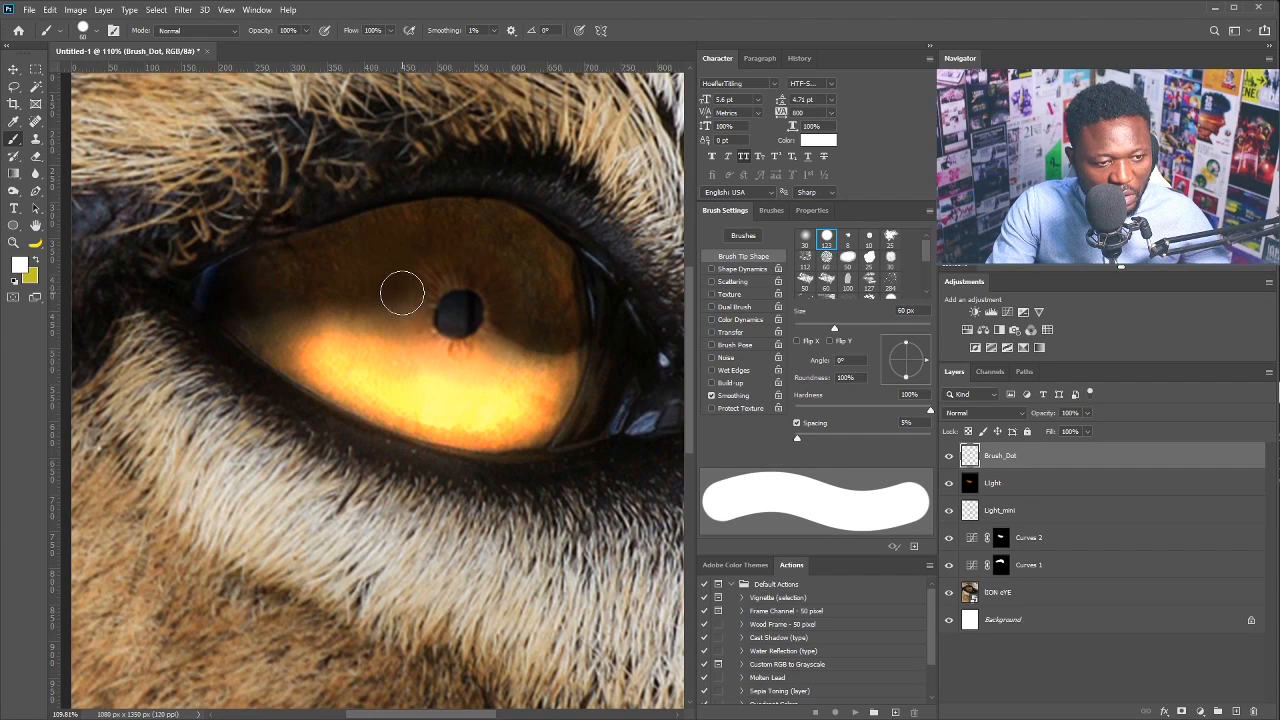
# Paint two white dots beside the pupil's left edge, one at 60 px and a smaller one below it at 20 px.
pyautogui.click(403, 292)
pyautogui.press('[')
pyautogui.press('[')
pyautogui.press('[')
pyautogui.press('[')
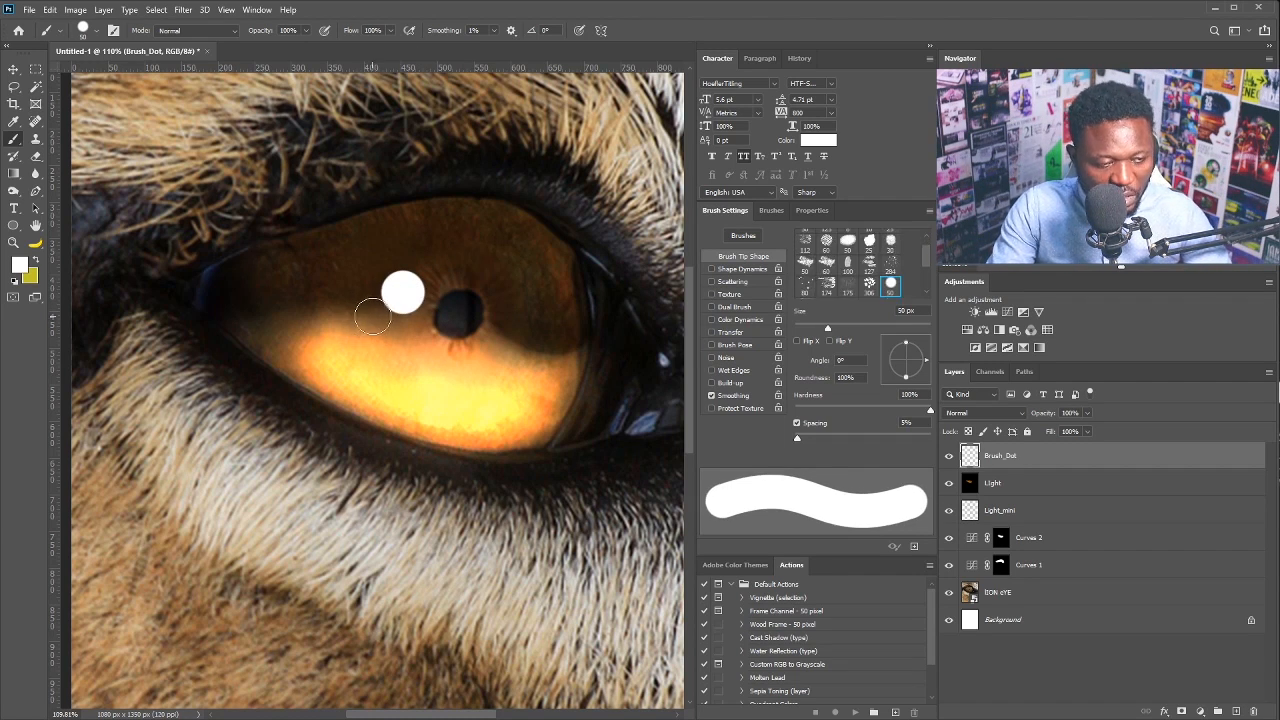
pyautogui.press('[')
pyautogui.press('[')
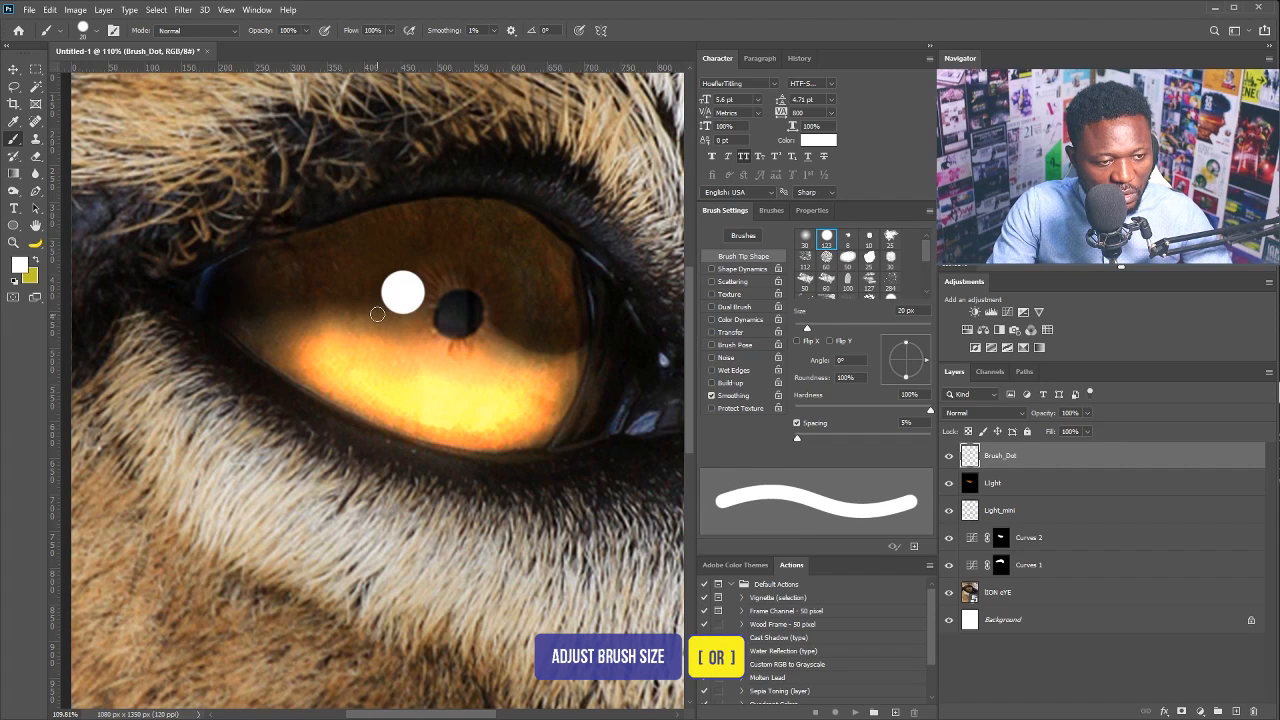
pyautogui.click(378, 316)
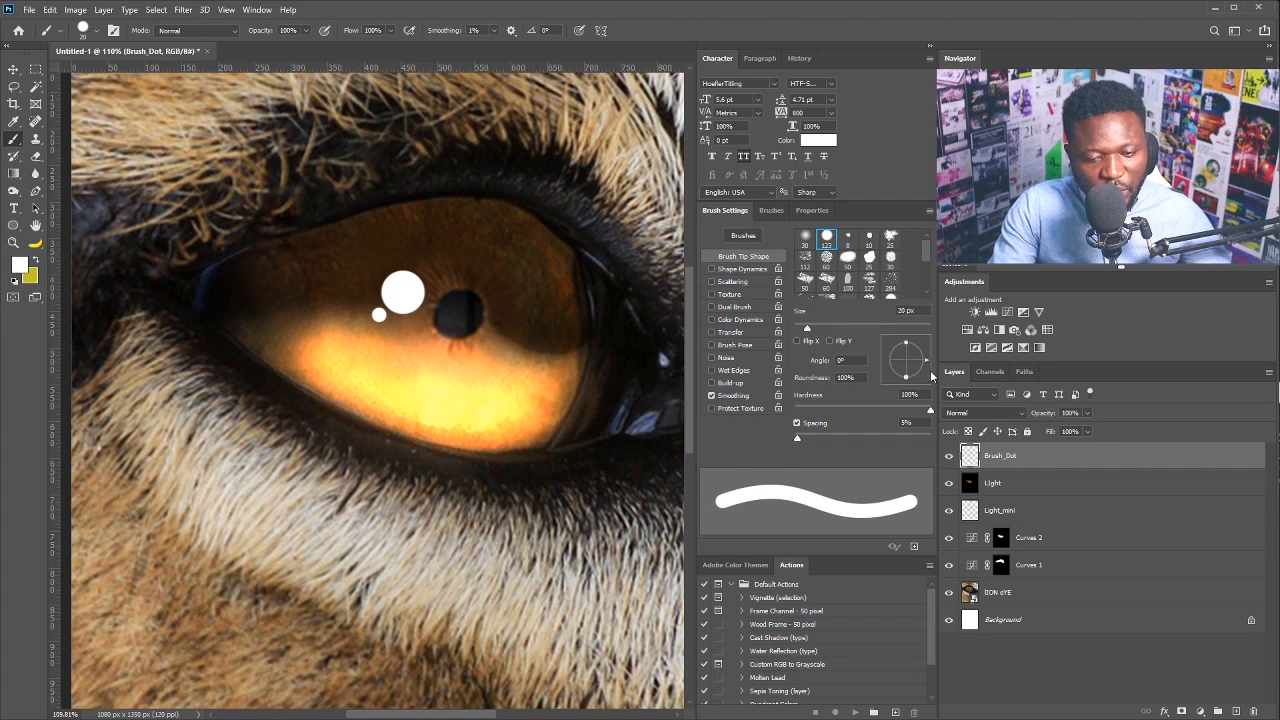
# Move the two dots slightly up toward the pupil and warp them into irregular oval reflections.
pyautogui.press('v')
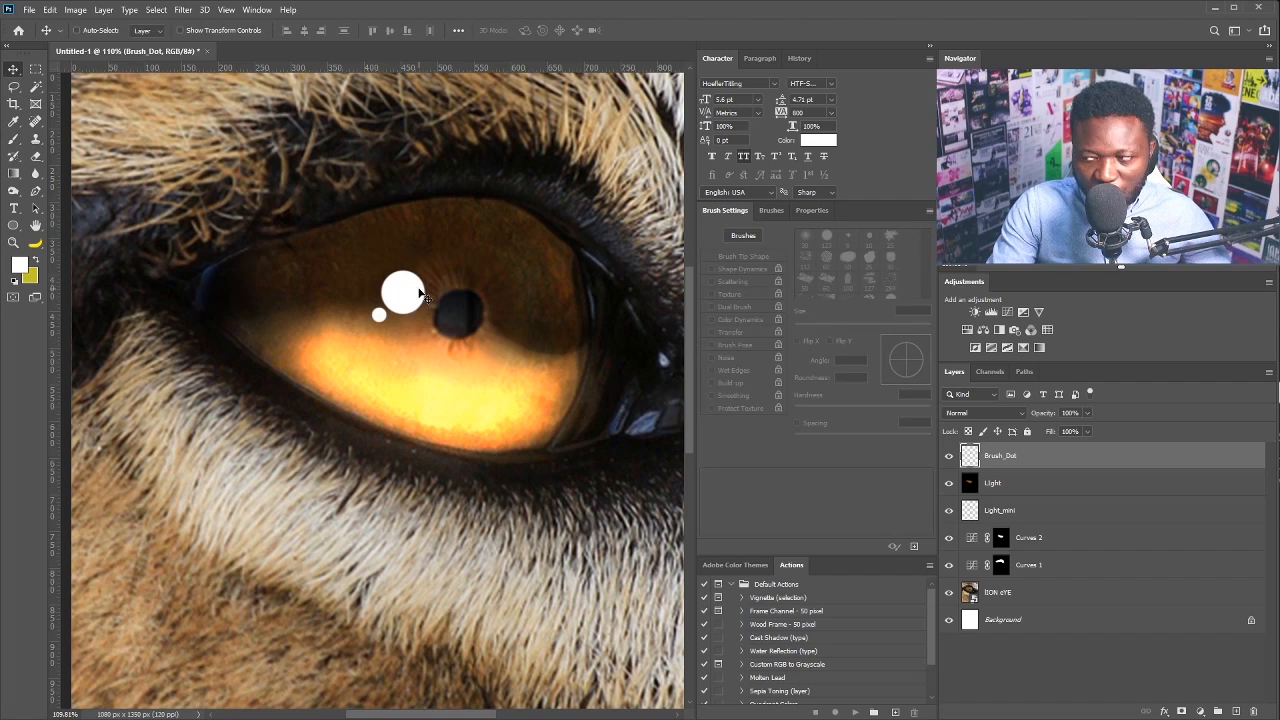
pyautogui.moveTo(420, 291); pyautogui.dragTo(434, 277)
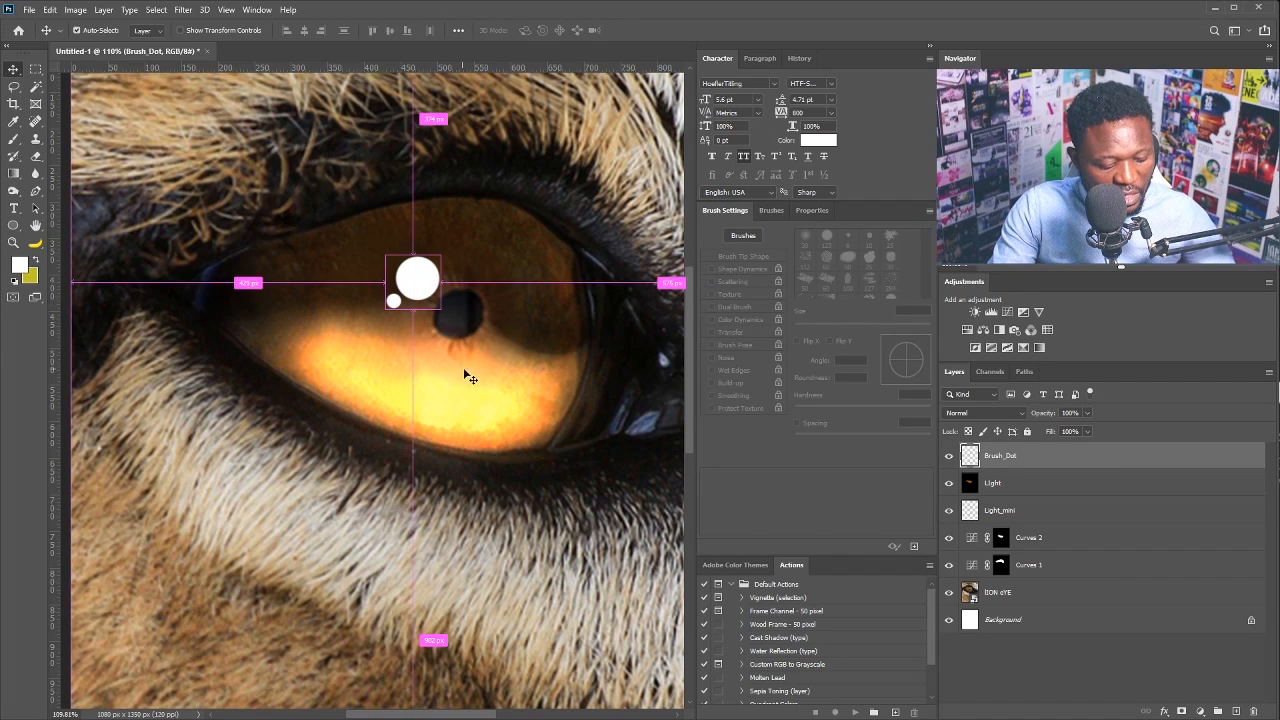
pyautogui.hotkey('ctrl', 't')
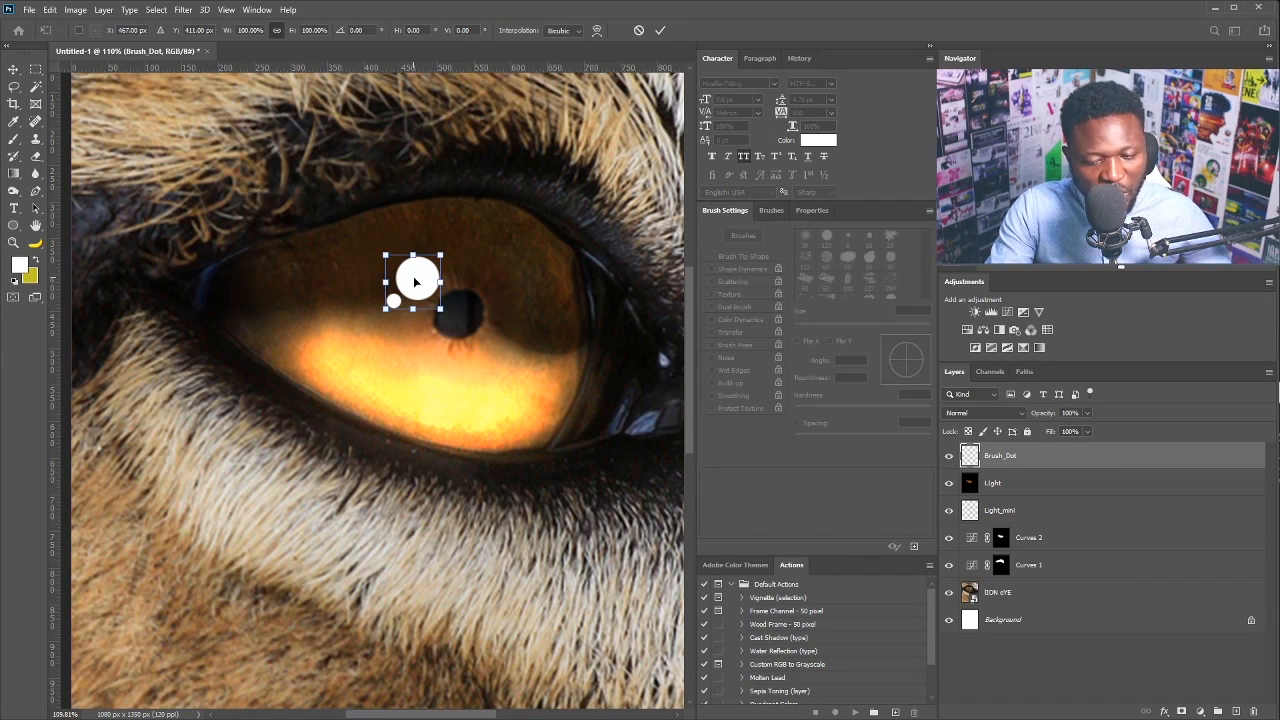
pyautogui.rightClick(419, 290)
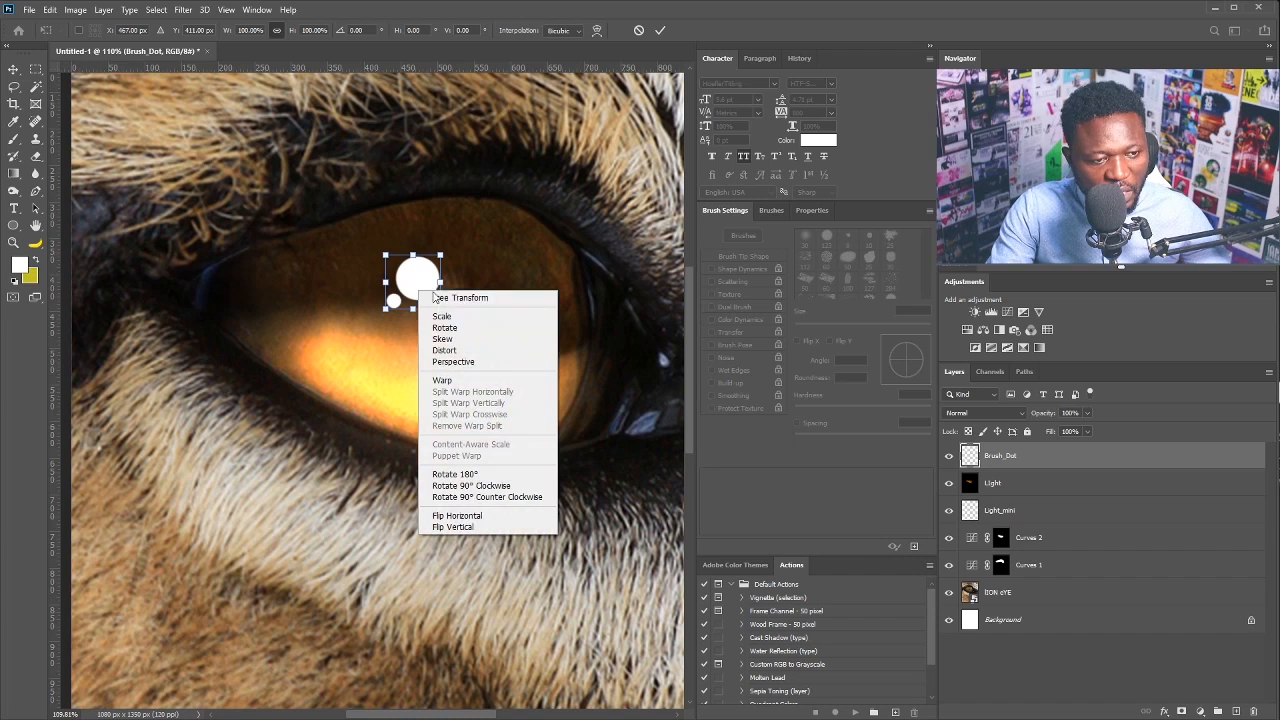
pyautogui.click(470, 384)
pyautogui.moveTo(430, 297); pyautogui.dragTo(395, 302)
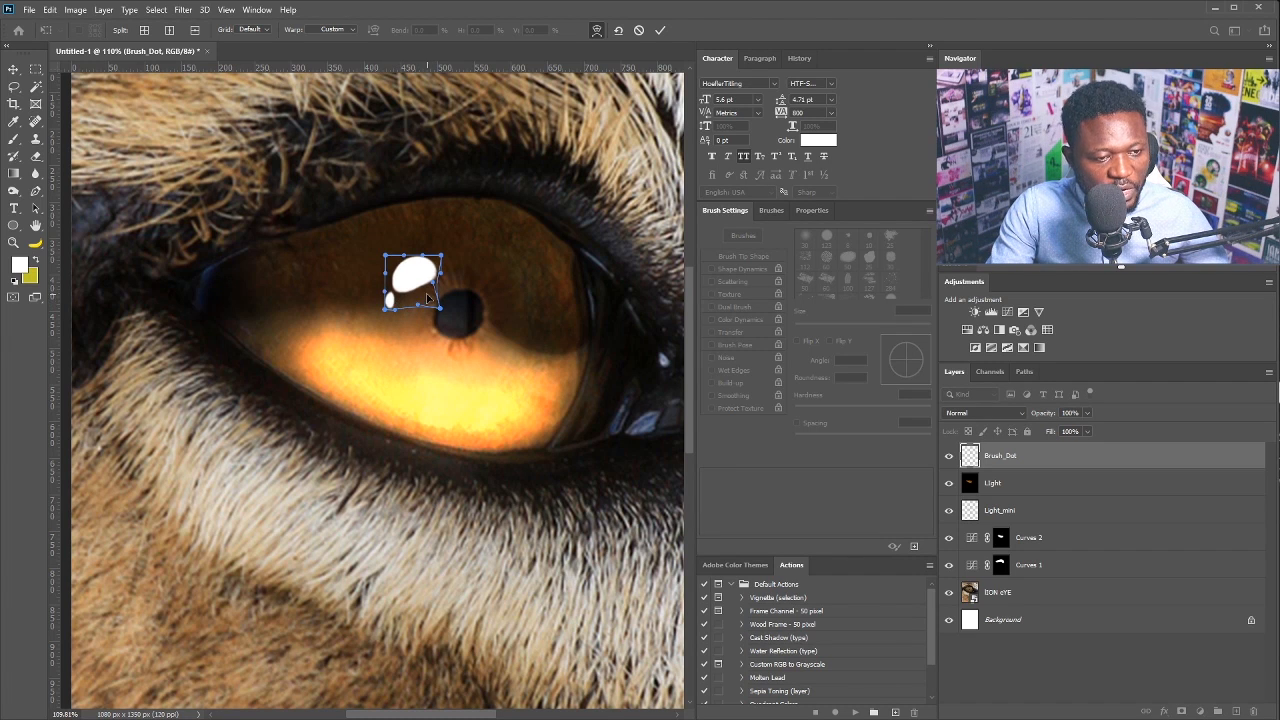
# Rotate the warped dots with Free Transform and place them against the pupil's upper-left edge.
pyautogui.rightClick(424, 288)
pyautogui.click(463, 297)
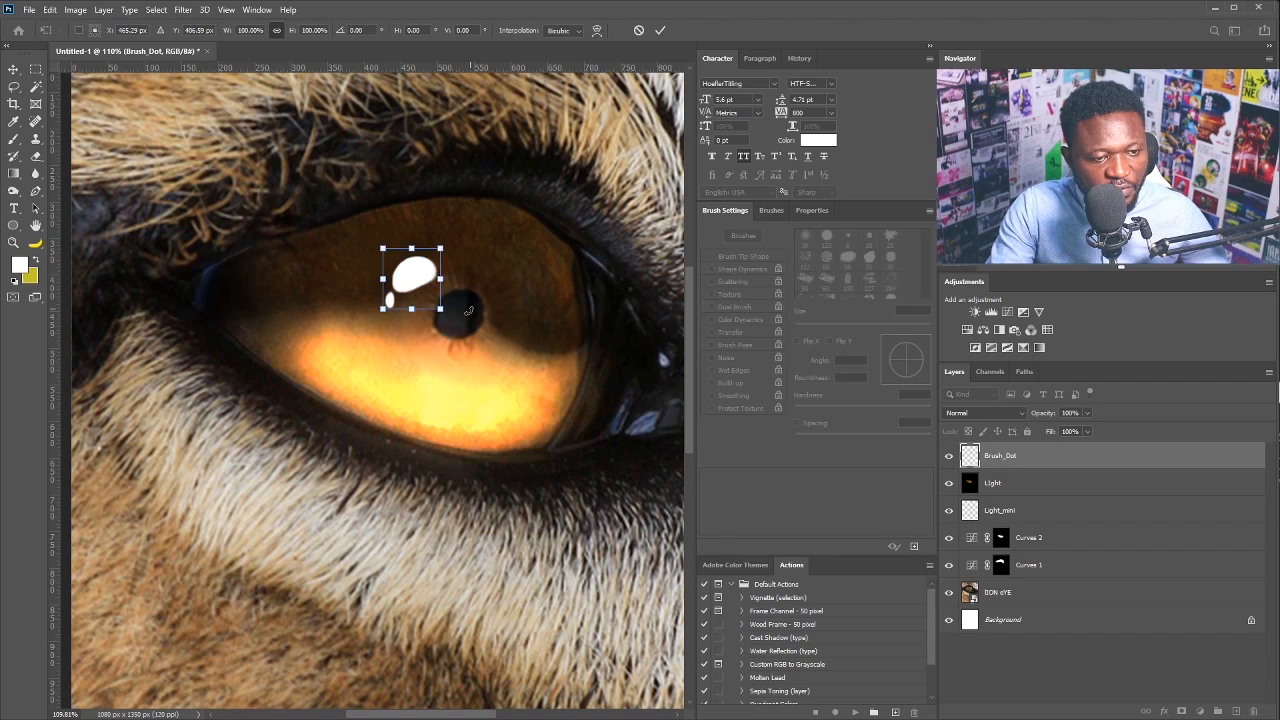
pyautogui.moveTo(462, 316); pyautogui.dragTo(439, 290)
pyautogui.press('Return')
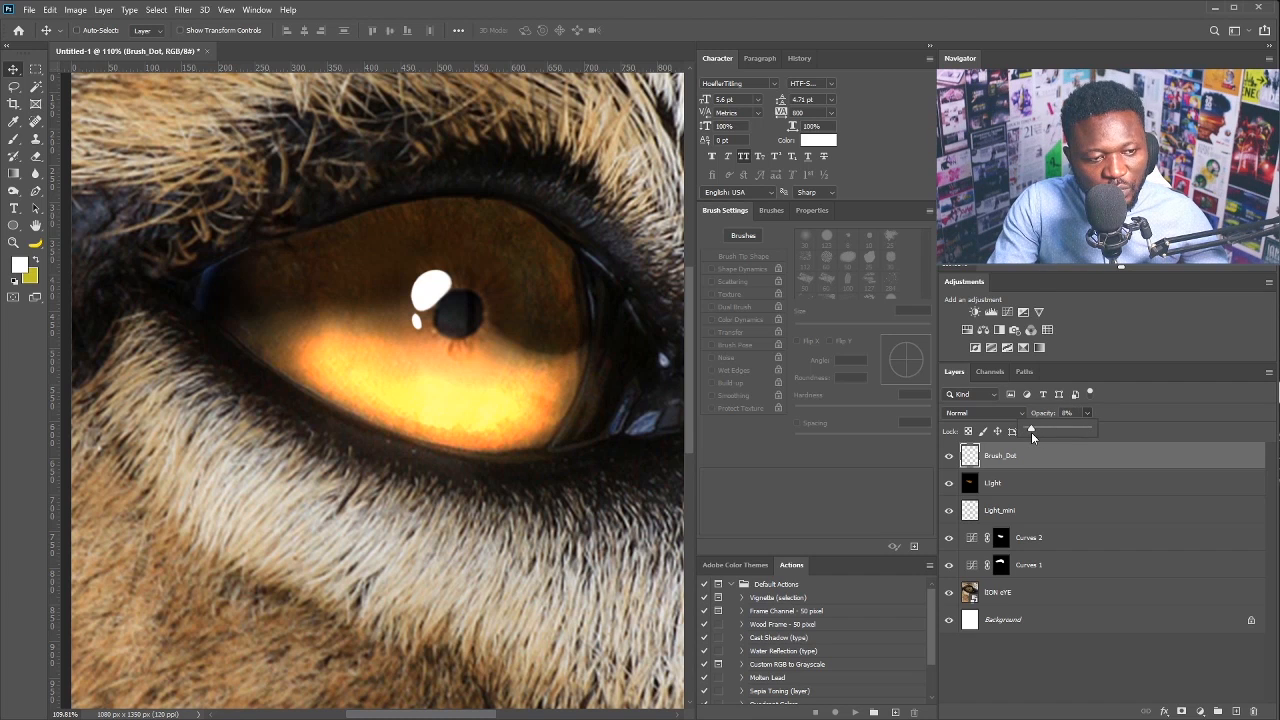
# Lower the Brush_Dot layer's opacity to 25% and nudge the reflection slightly left.
pyautogui.moveTo(1031, 432); pyautogui.dragTo(1043, 430)
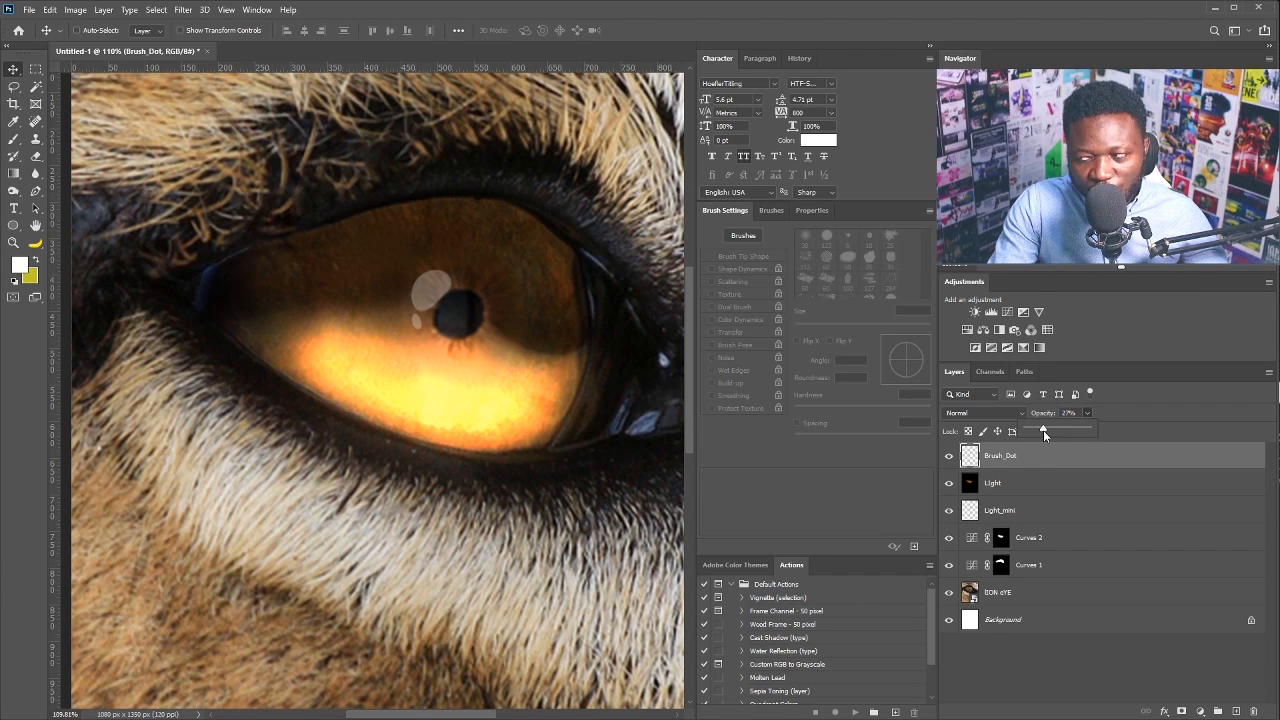
pyautogui.moveTo(1042, 430); pyautogui.dragTo(1040, 430)
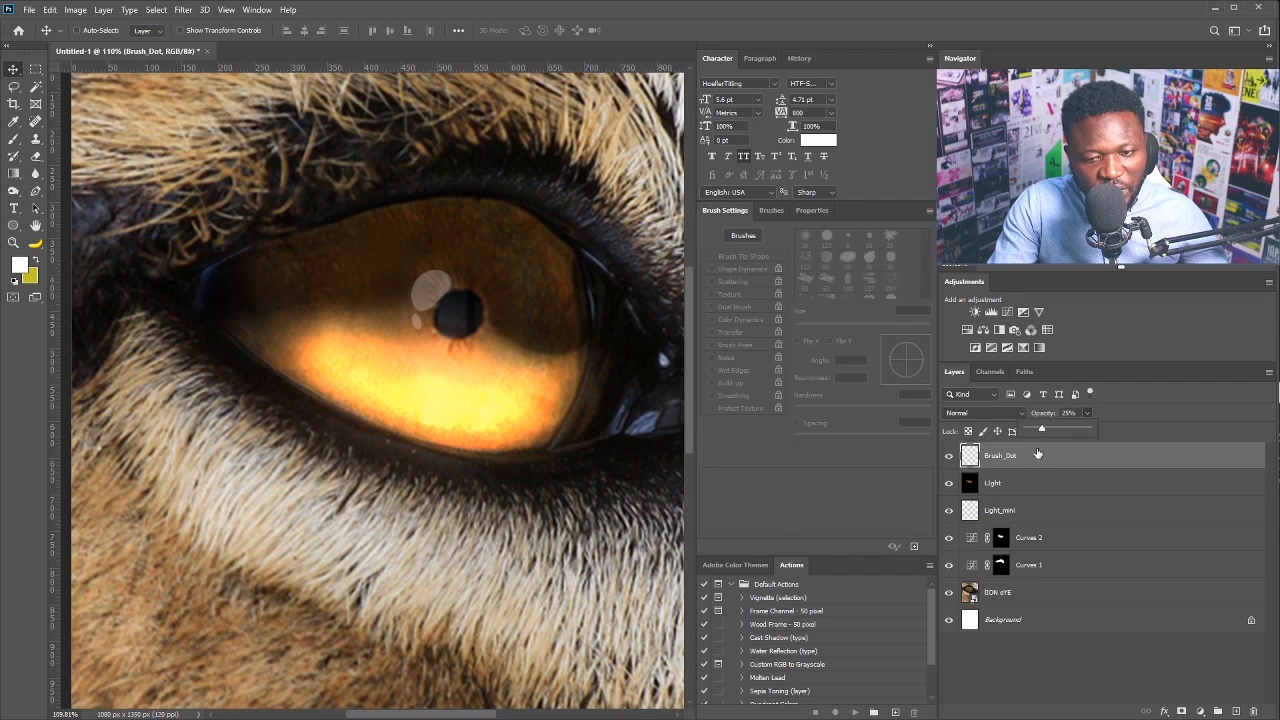
pyautogui.moveTo(443, 291); pyautogui.dragTo(439, 293)
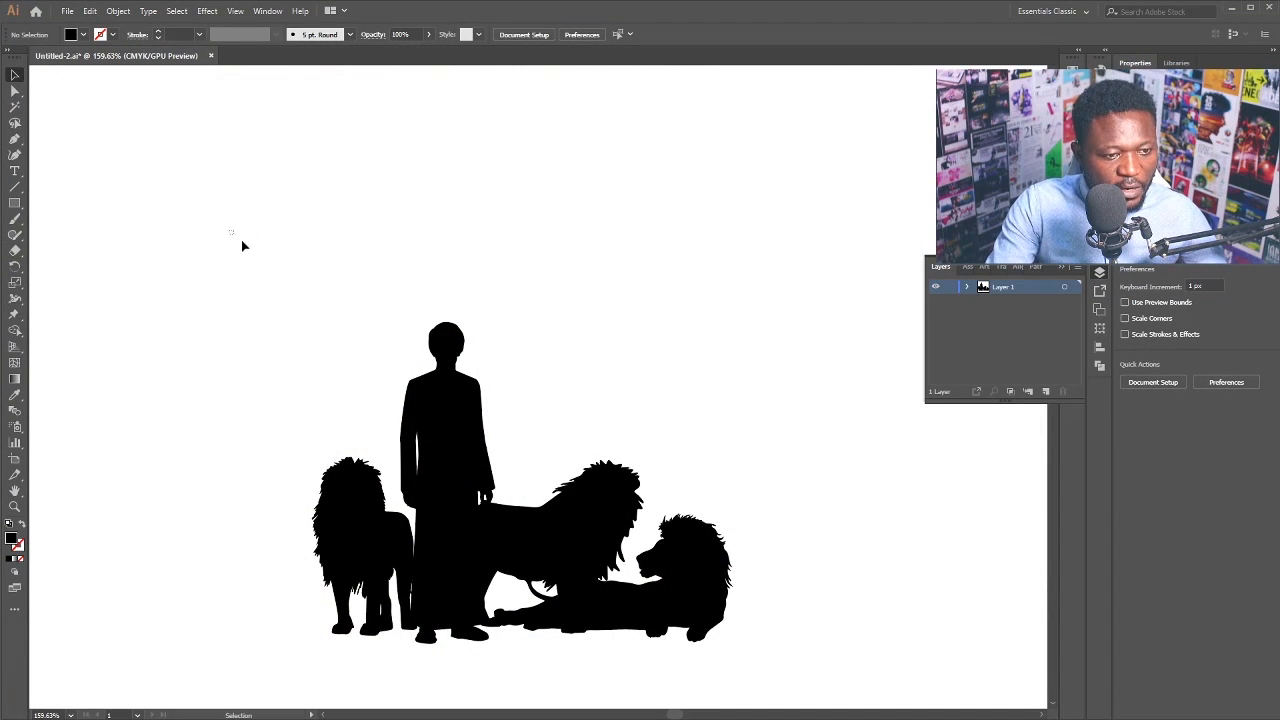
# In Illustrator, copy the silhouettes of the standing man and the three lions, and return to the Photoshop document.
pyautogui.moveTo(242, 241); pyautogui.dragTo(837, 666)
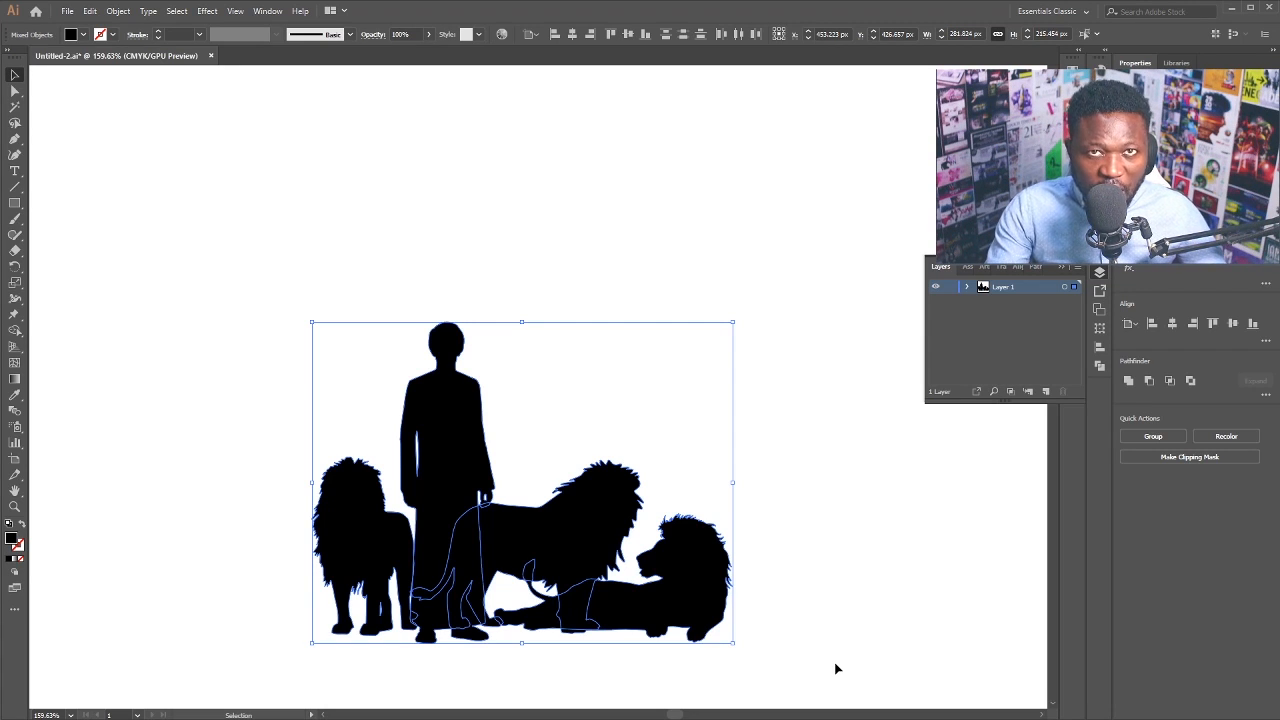
pyautogui.hotkey('ctrl', 'c')
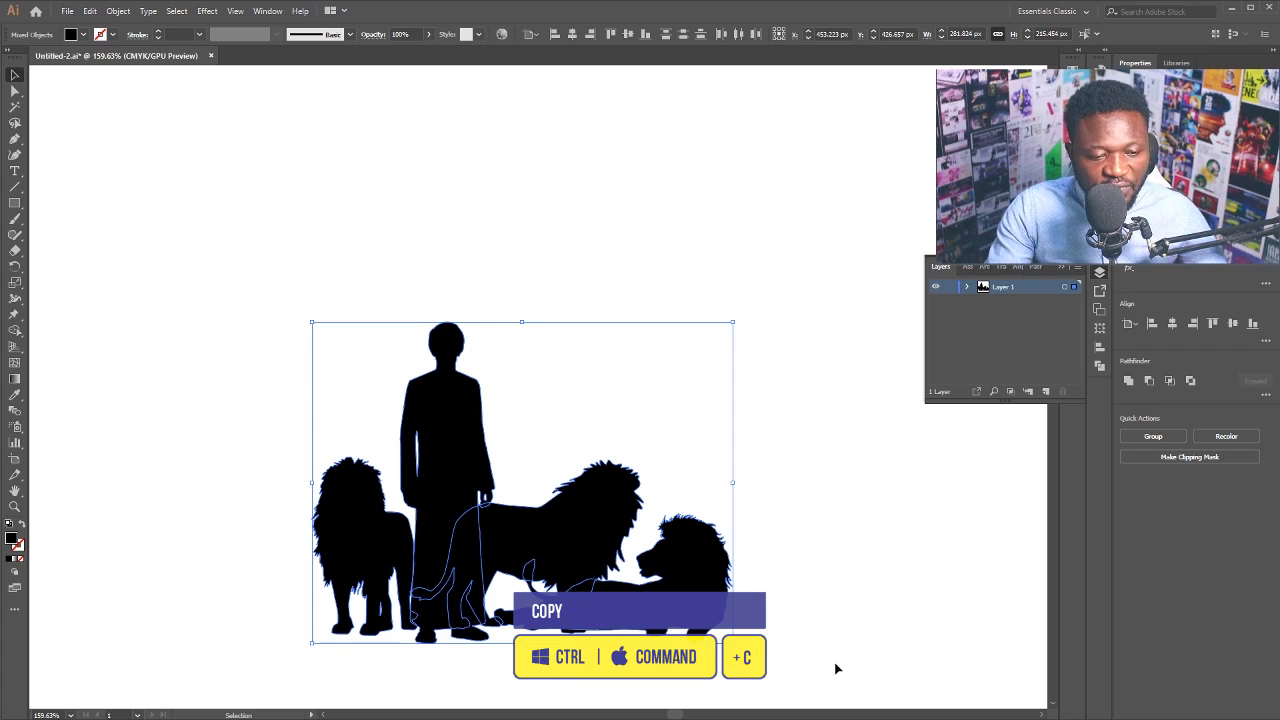
pyautogui.hotkey('alt', 'Tab')
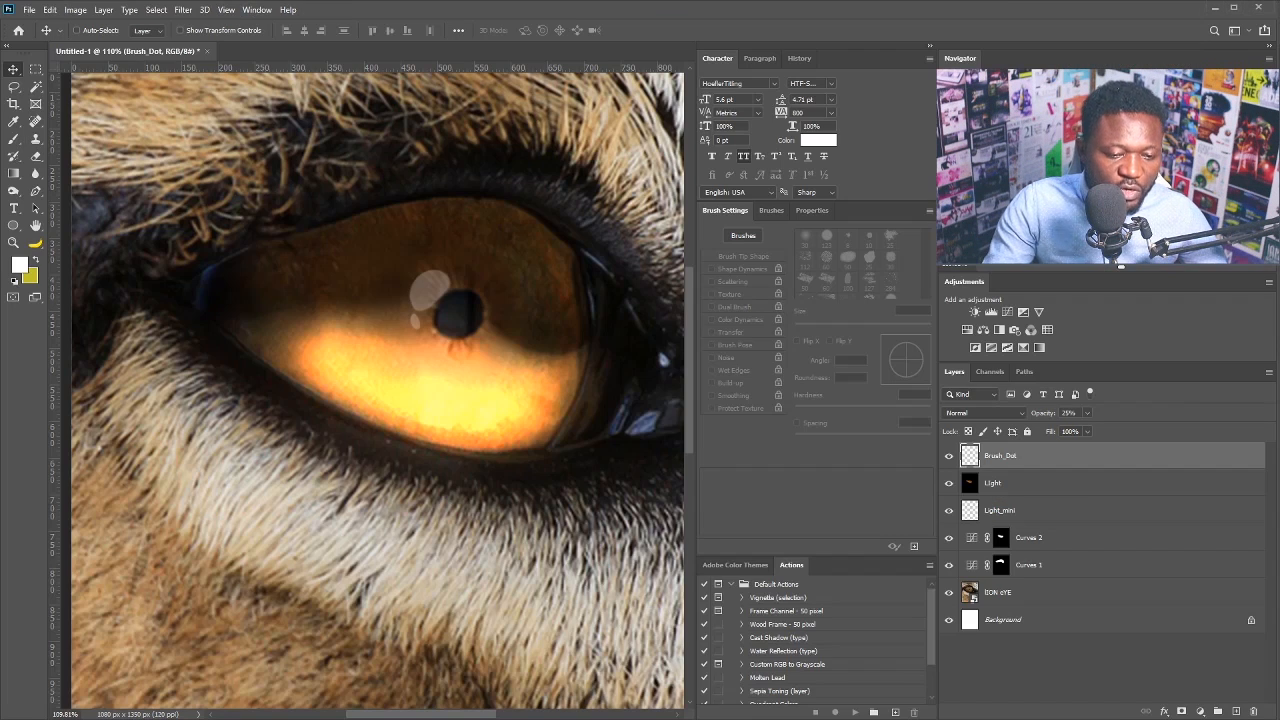
# Paste the copied silhouettes as a Shape Layer and move them over the eye.
pyautogui.press('ctrl')
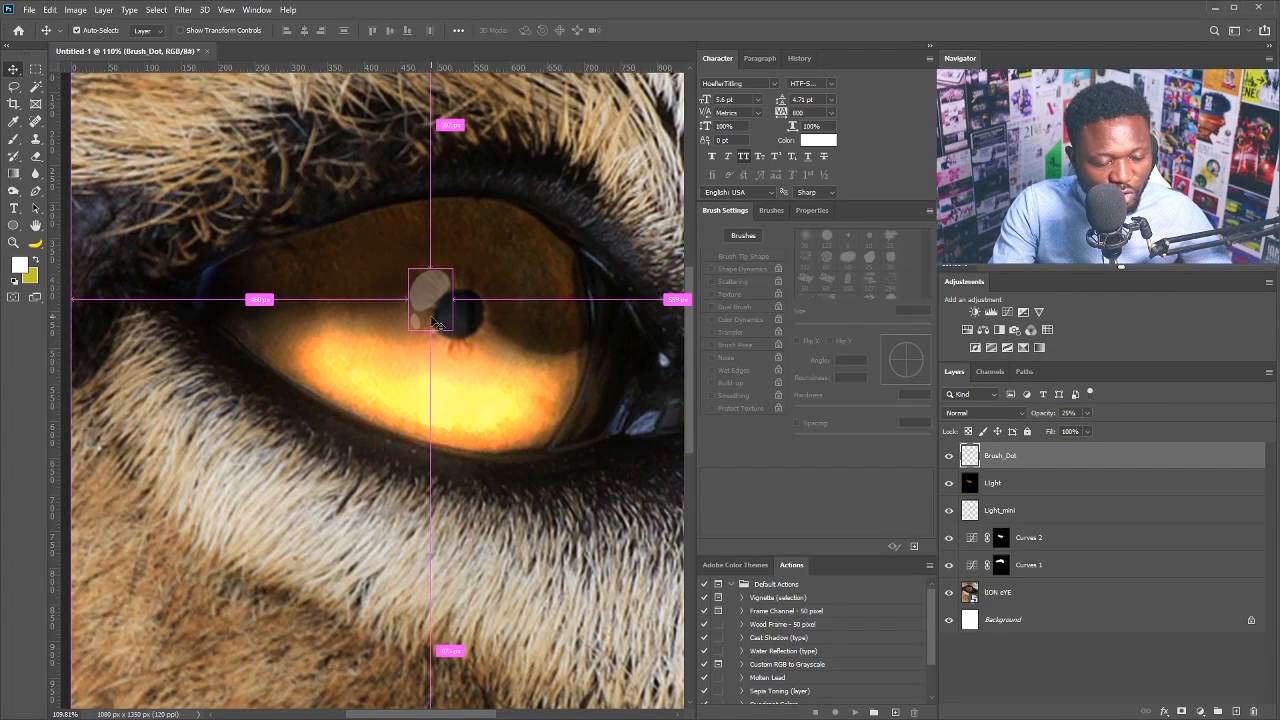
pyautogui.hotkey('ctrl', 'v')
pyautogui.moveTo(815, 285); pyautogui.dragTo(707, 353)
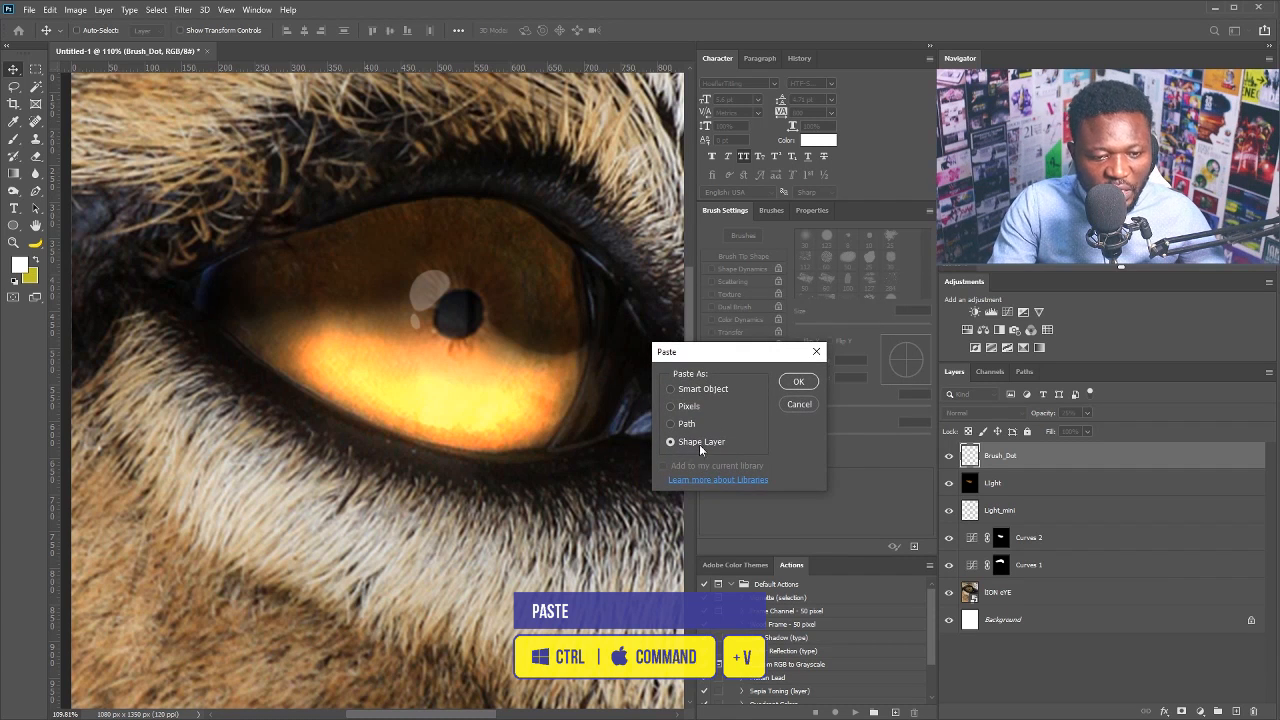
pyautogui.click(798, 381)
pyautogui.moveTo(463, 413); pyautogui.dragTo(578, 327)
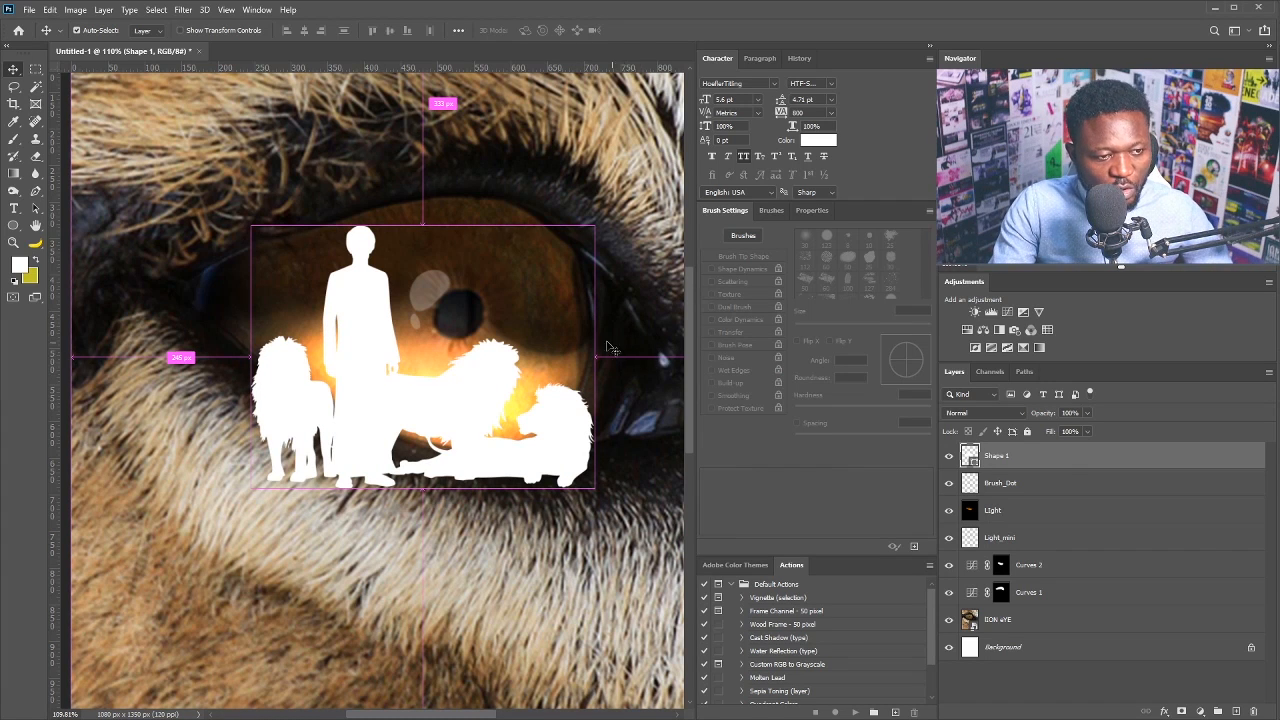
# Scale the silhouettes down to about 207 px wide and place them on the eye's lower rim.
pyautogui.hotkey('ctrl', 't')
pyautogui.moveTo(596, 217); pyautogui.dragTo(491, 304)
pyautogui.moveTo(420, 366); pyautogui.dragTo(458, 400)
pyautogui.moveTo(526, 334)
pyautogui.mouseDown()
pyautogui.moveTo(503, 352)
pyautogui.moveTo(528, 357)
pyautogui.moveTo(532, 322)
pyautogui.moveTo(535, 343)
pyautogui.mouseUp()
pyautogui.press('Return')
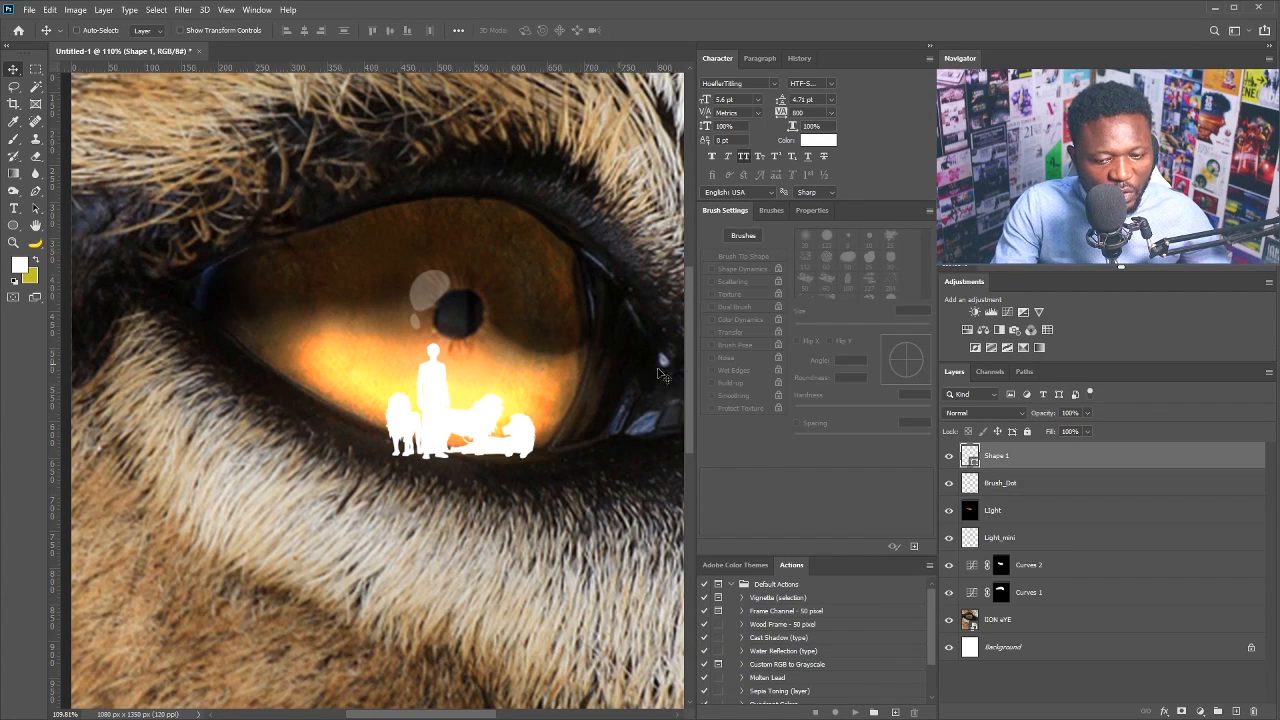
# Change the silhouette shape's fill to black.
pyautogui.click(13, 225)
pyautogui.click(149, 30)
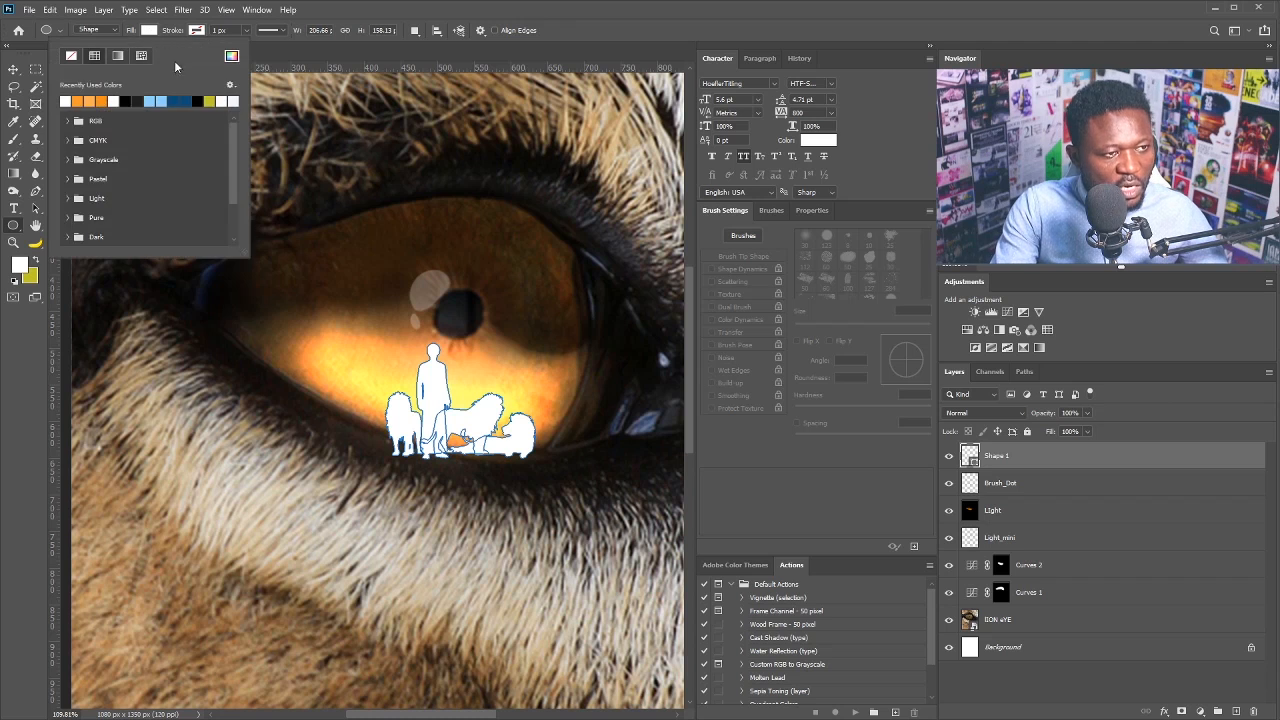
pyautogui.click(125, 101)
pyautogui.press('Return')
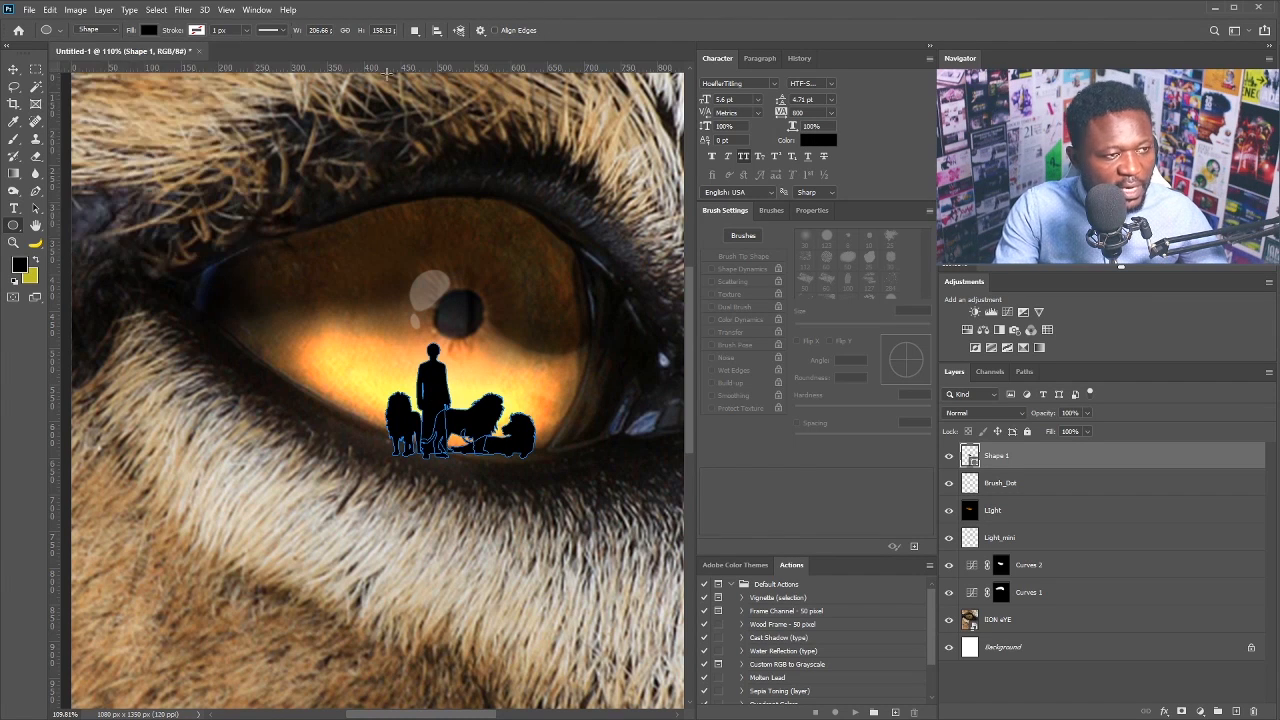
pyautogui.click(13, 68)
# Enlarge the silhouette group slightly and adjust its position on the eye's lower rim.
pyautogui.scroll(3, 454, 456)
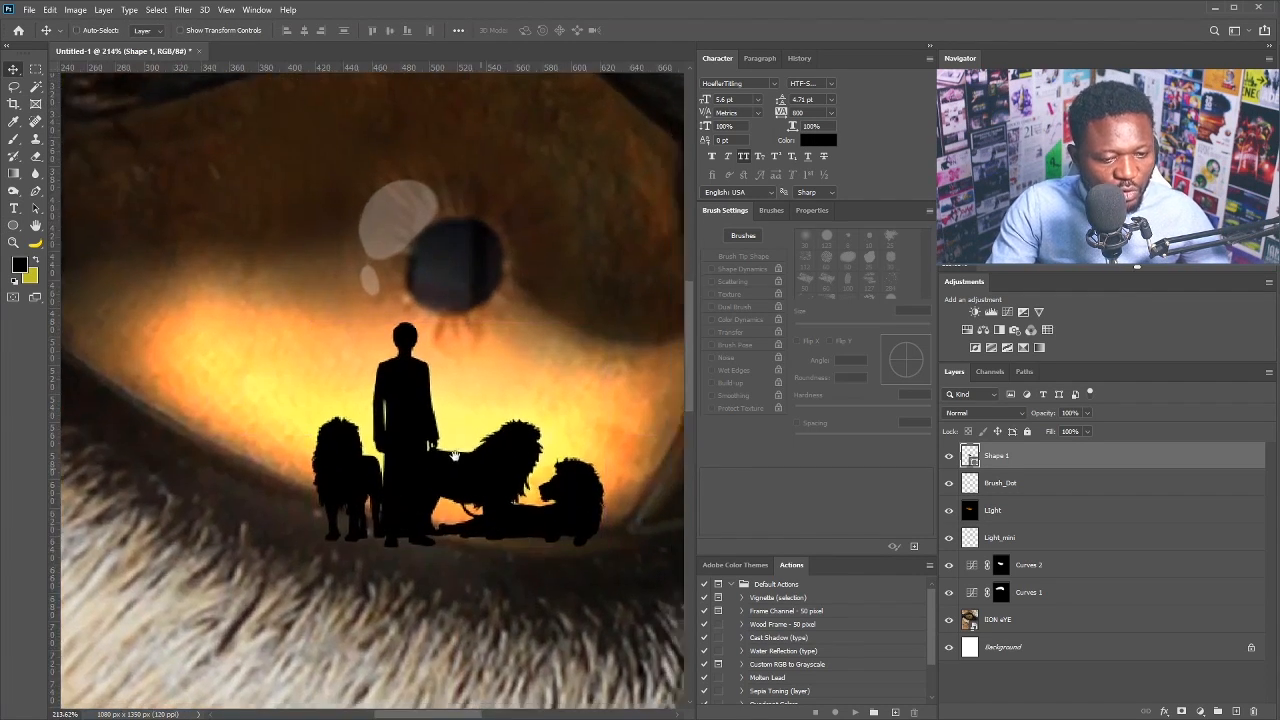
pyautogui.moveTo(454, 456)
pyautogui.mouseDown()
pyautogui.moveTo(430, 434)
pyautogui.moveTo(454, 452)
pyautogui.mouseUp()
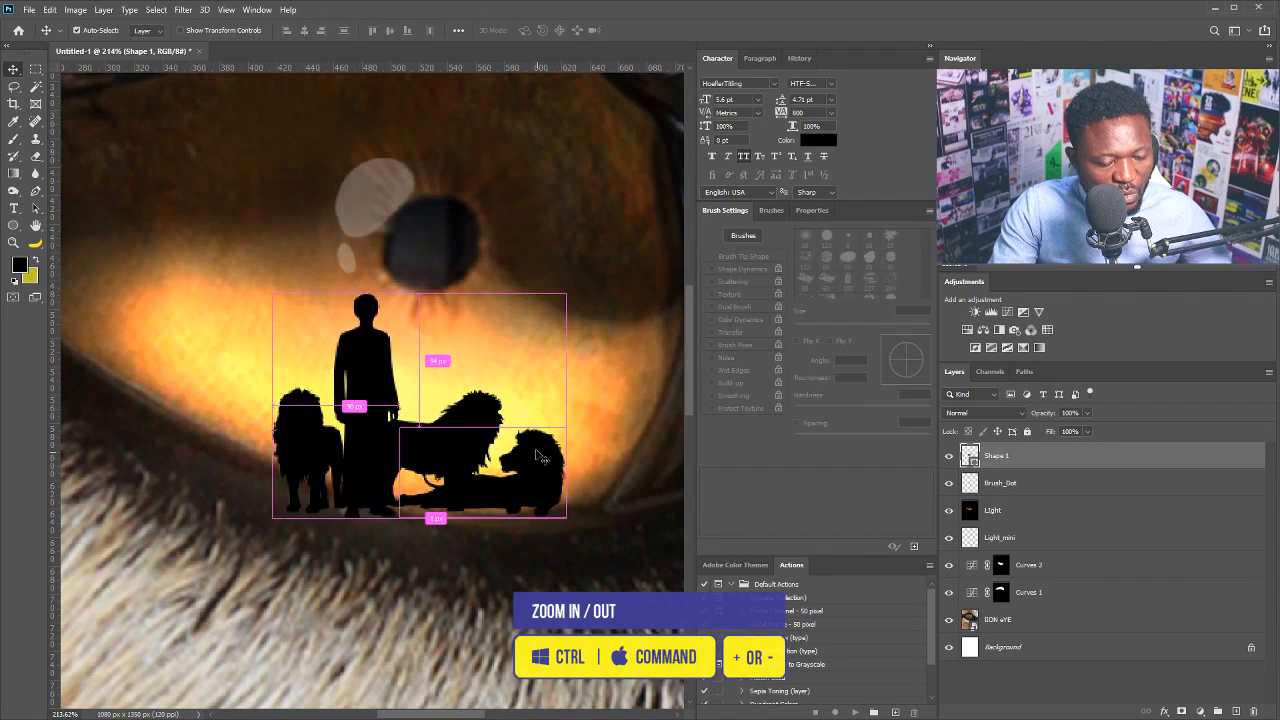
pyautogui.hotkey('ctrl', 't')
pyautogui.moveTo(565, 295); pyautogui.dragTo(577, 285)
pyautogui.press('Return')
pyautogui.moveTo(440, 463); pyautogui.dragTo(441, 463)
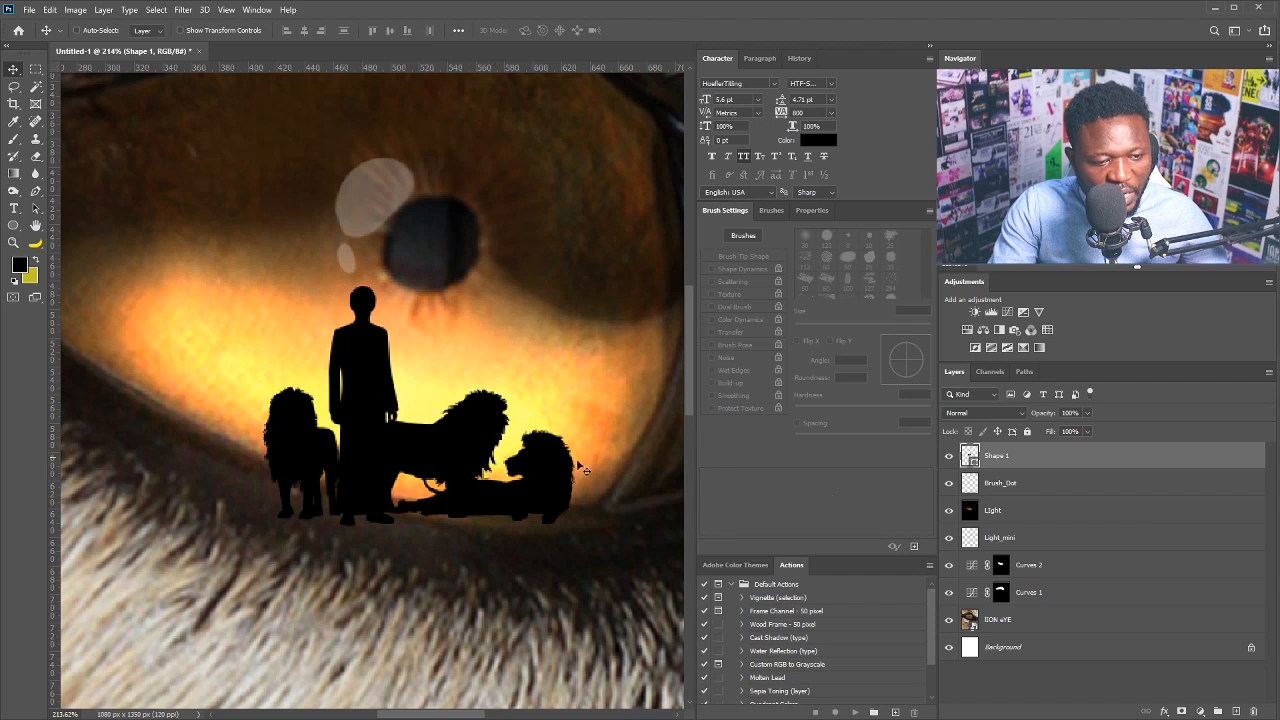
# Hide the Shape 1 layer to expose the lower eye rim, and switch to the Pen tool in Path mode.
pyautogui.click(949, 456)
pyautogui.moveTo(197, 431); pyautogui.dragTo(354, 484)
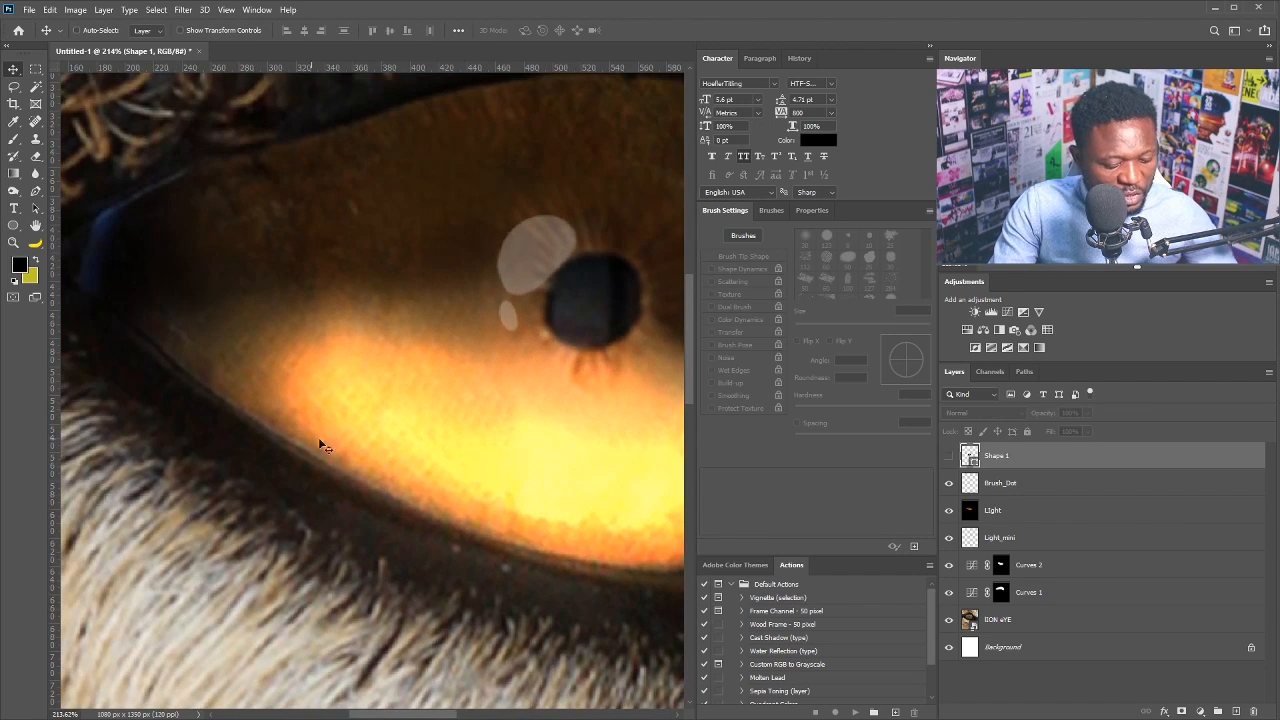
pyautogui.press('p')
pyautogui.moveTo(329, 406); pyautogui.dragTo(214, 399)
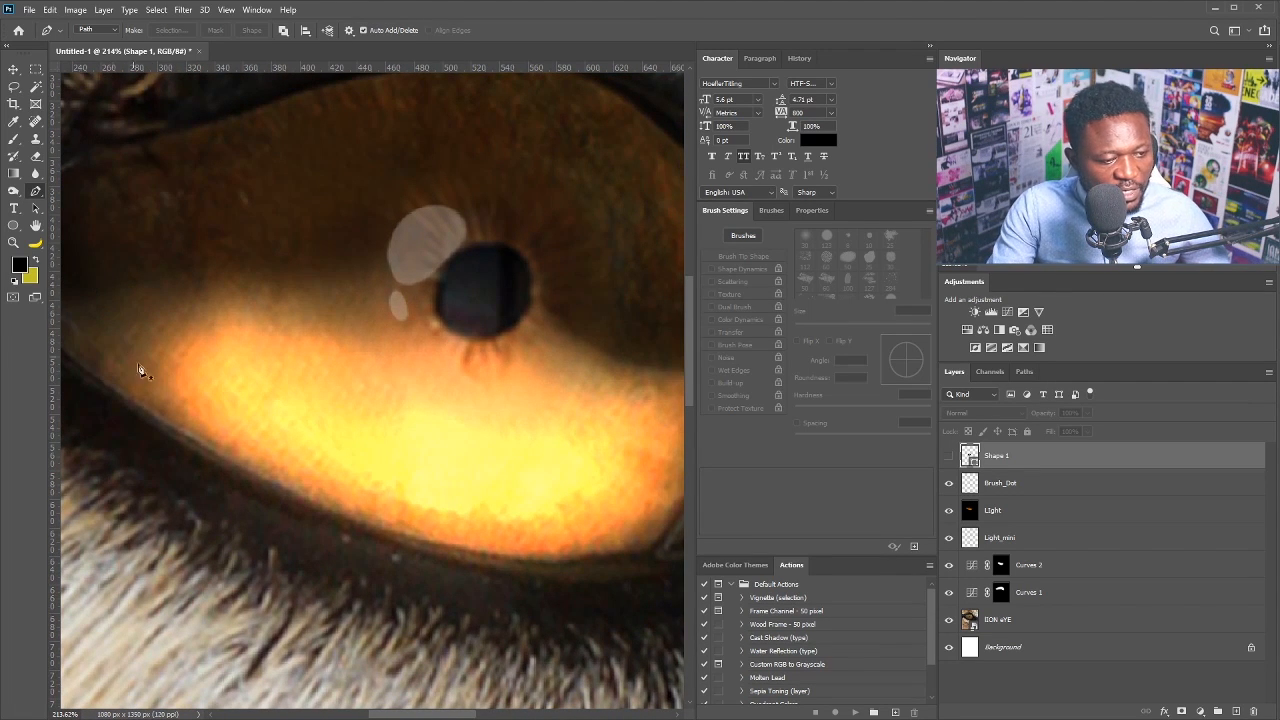
pyautogui.click(948, 456)
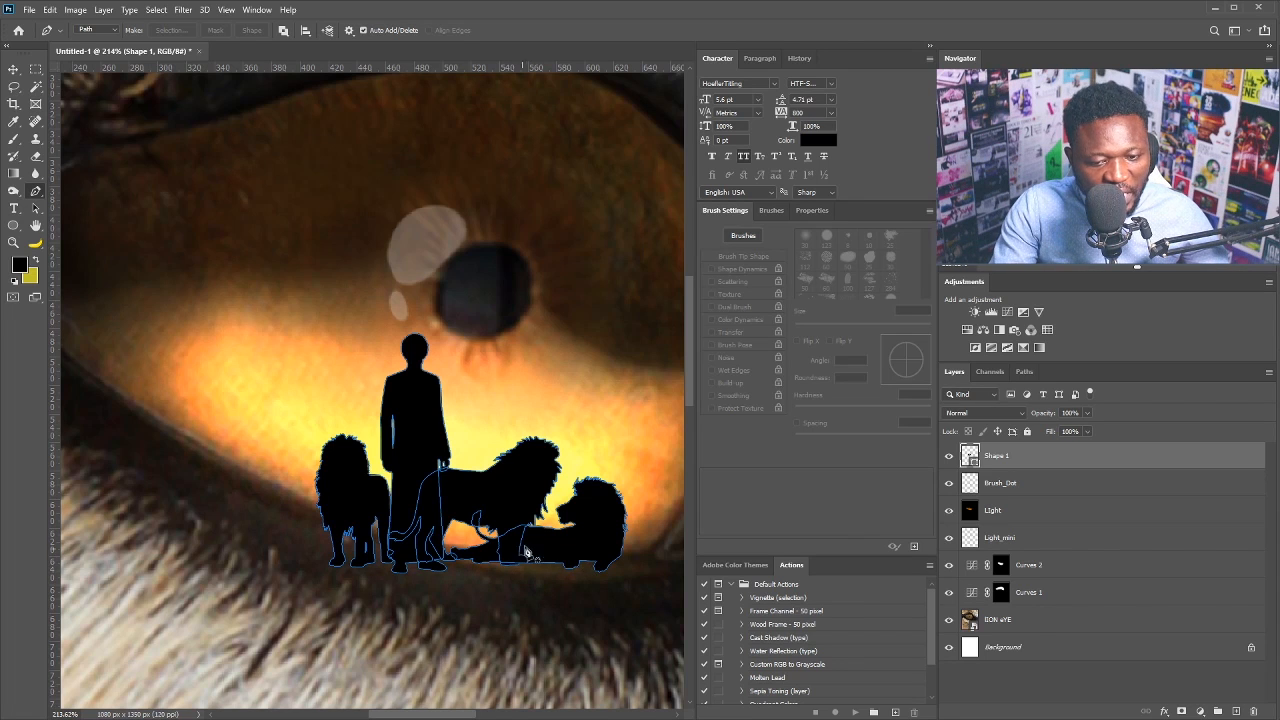
pyautogui.click(949, 456)
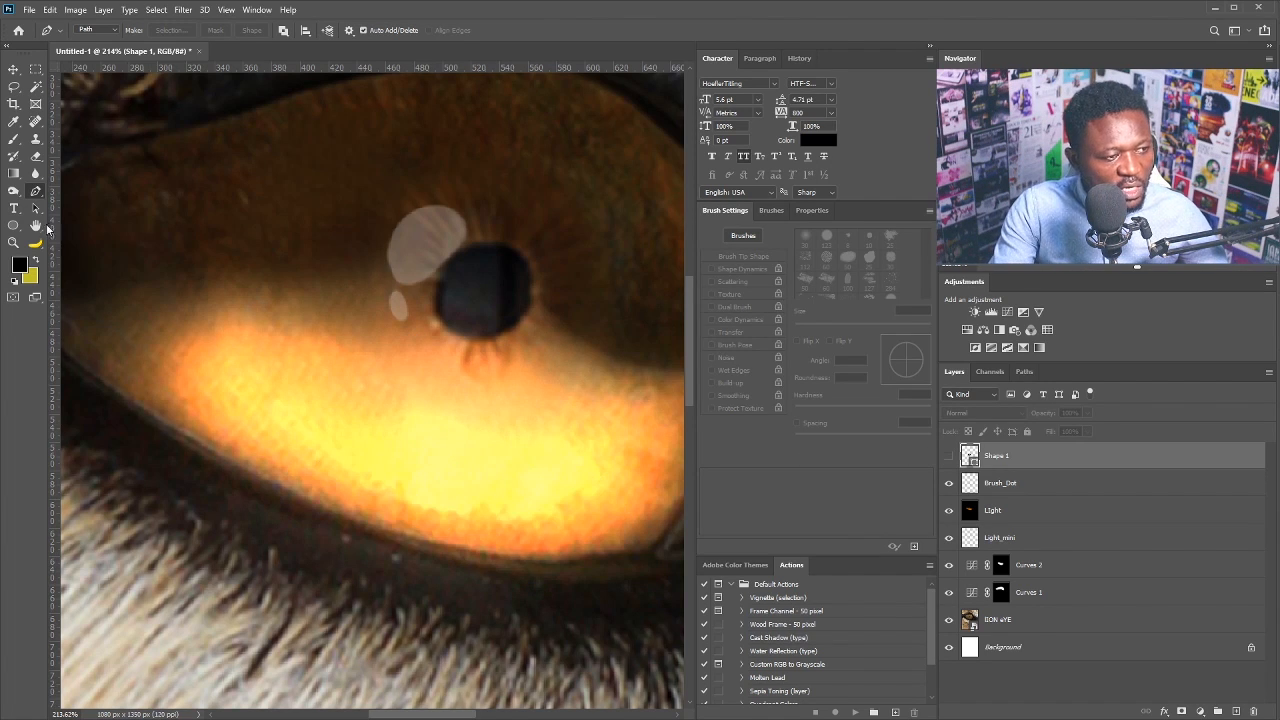
# Trace a curved path along the eye's lower rim, from its left side around and up the right side.
pyautogui.click(172, 425)
pyautogui.moveTo(387, 486); pyautogui.dragTo(332, 462)
pyautogui.moveTo(395, 523); pyautogui.dragTo(571, 554)
pyautogui.moveTo(620, 494); pyautogui.dragTo(637, 464)
pyautogui.moveTo(650, 386); pyautogui.dragTo(481, 501)
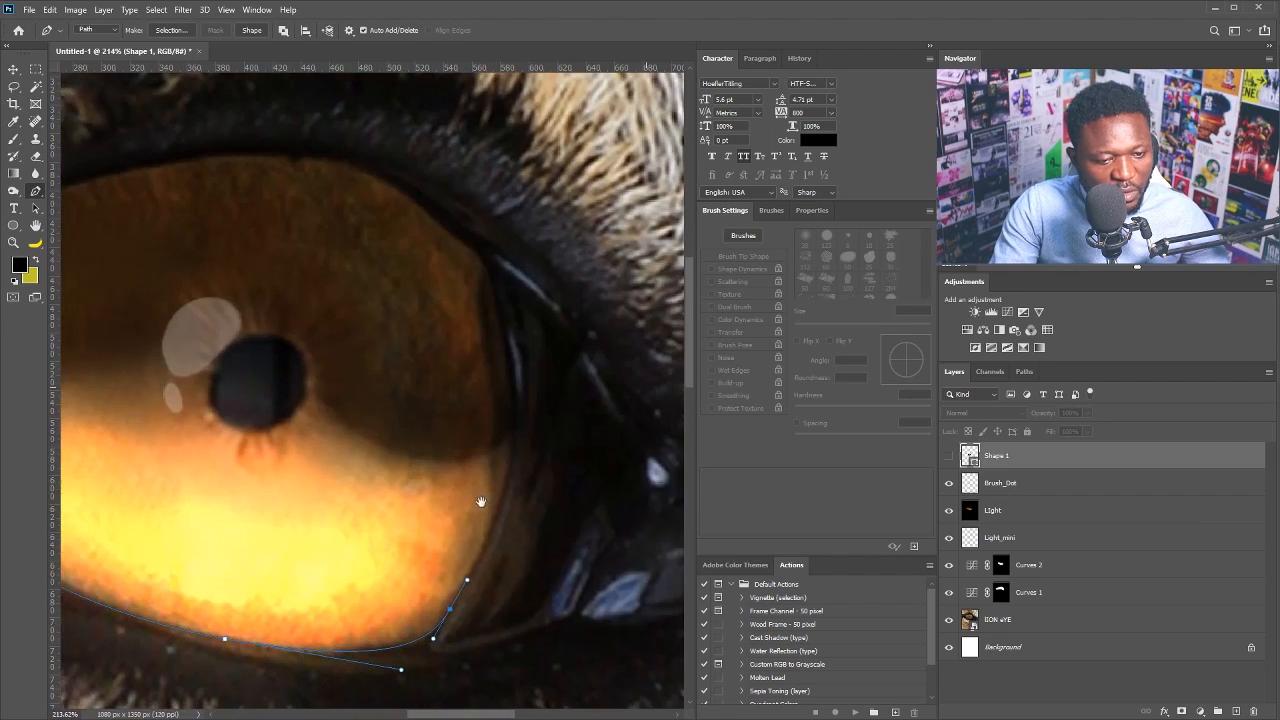
pyautogui.moveTo(503, 455); pyautogui.dragTo(466, 353)
# Close the path across the iris above the pupil and convert it to a selection.
pyautogui.moveTo(314, 299); pyautogui.dragTo(620, 298)
pyautogui.click(608, 244)
pyautogui.moveTo(249, 512); pyautogui.dragTo(436, 704)
pyautogui.hotkey('ctrl', '-')
pyautogui.moveTo(411, 356); pyautogui.dragTo(332, 376)
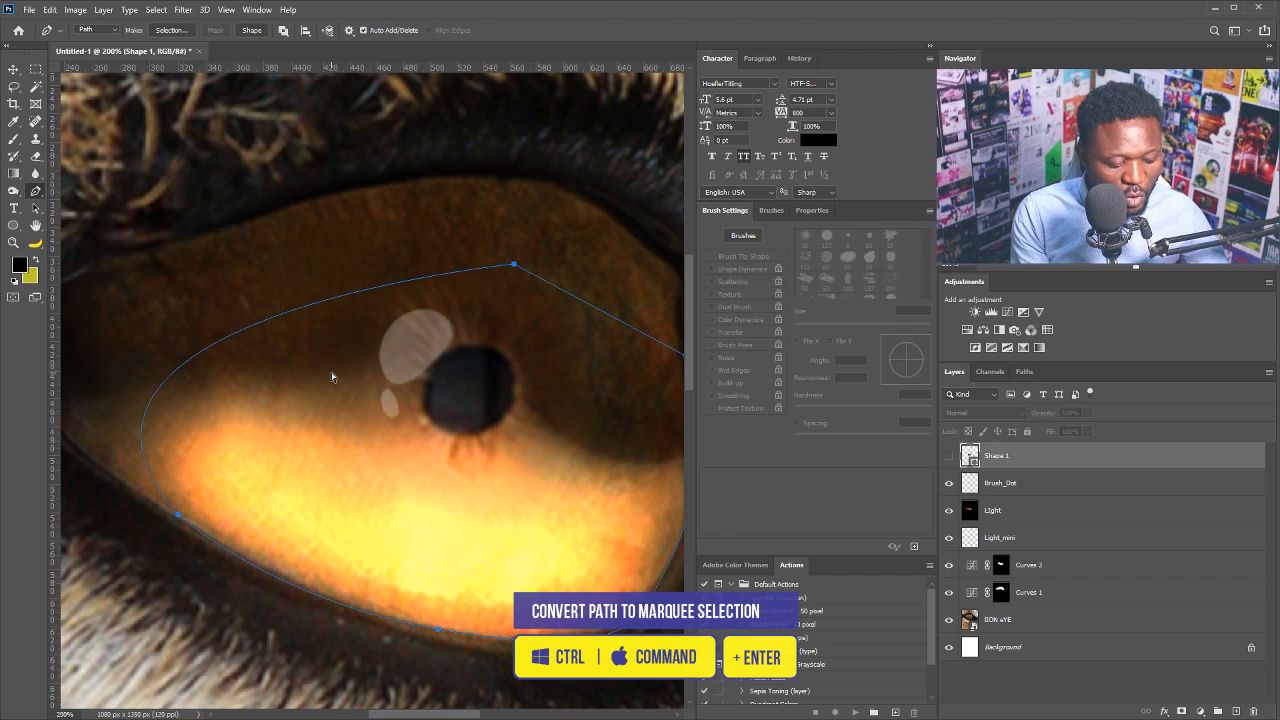
pyautogui.hotkey('ctrl', 'Return')
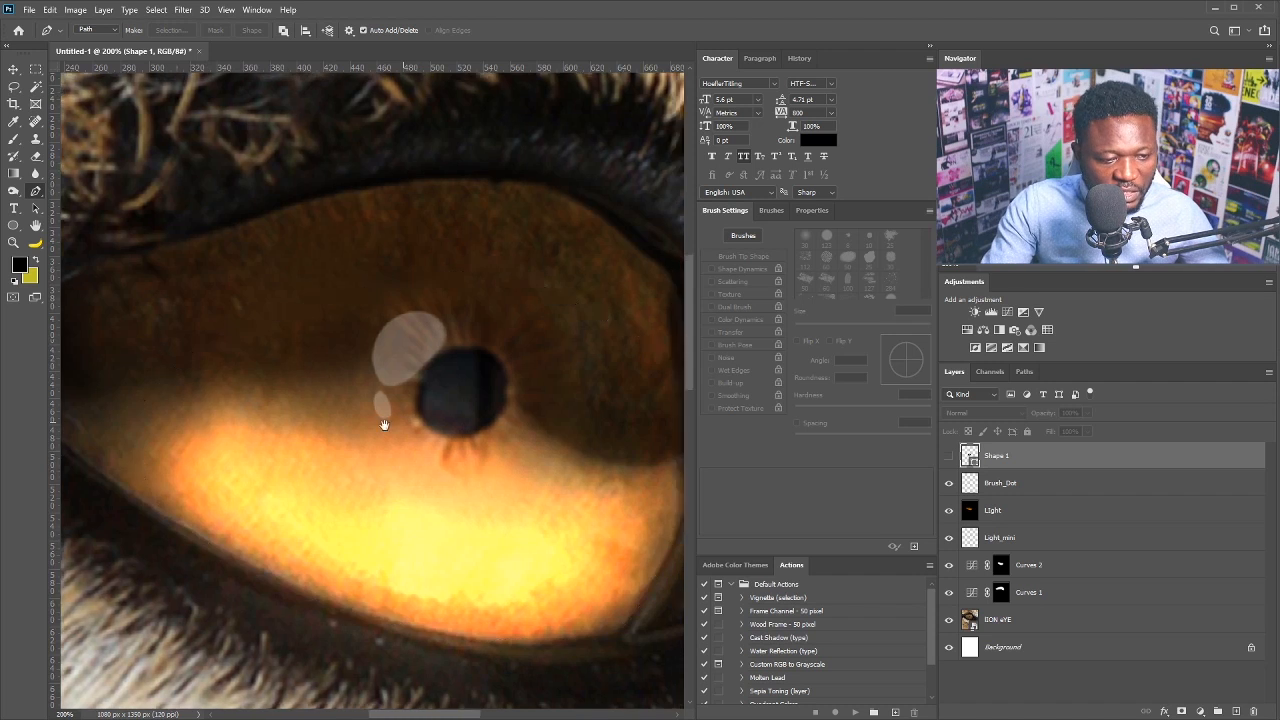
pyautogui.moveTo(384, 424); pyautogui.dragTo(324, 429)
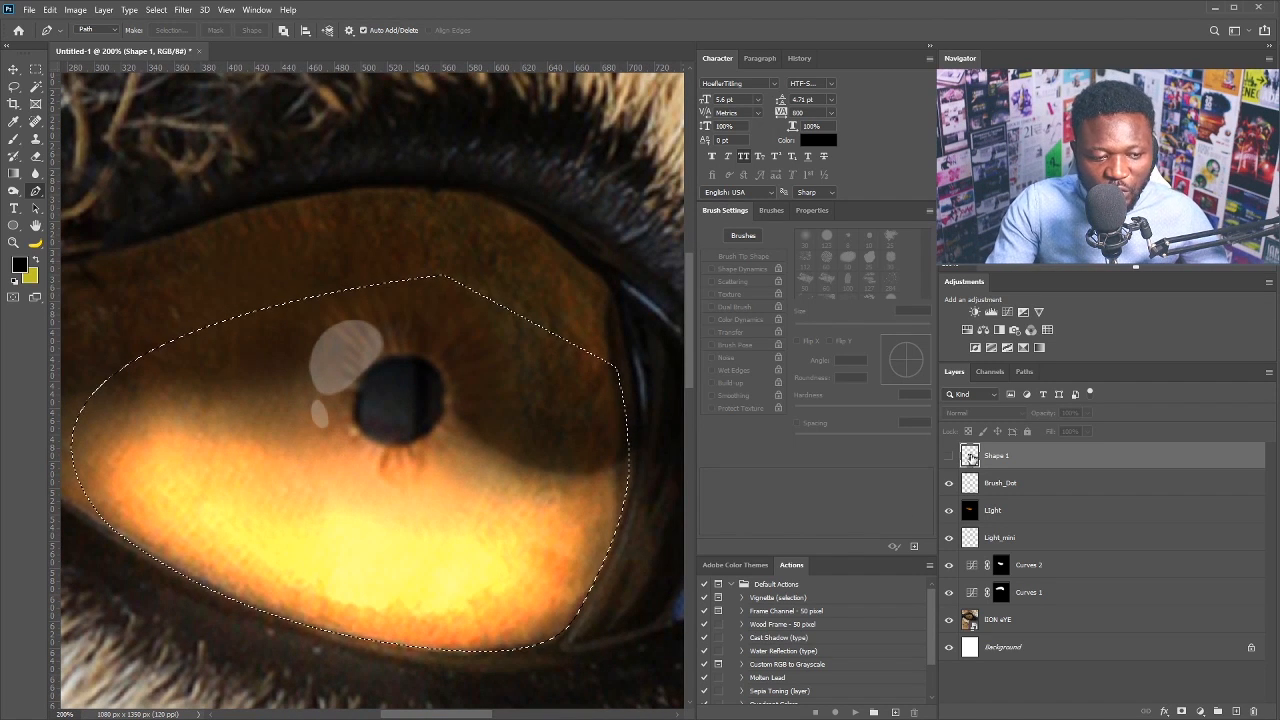
# Show the Shape 1 silhouette layer again and rename it Daniel.
pyautogui.click(949, 456)
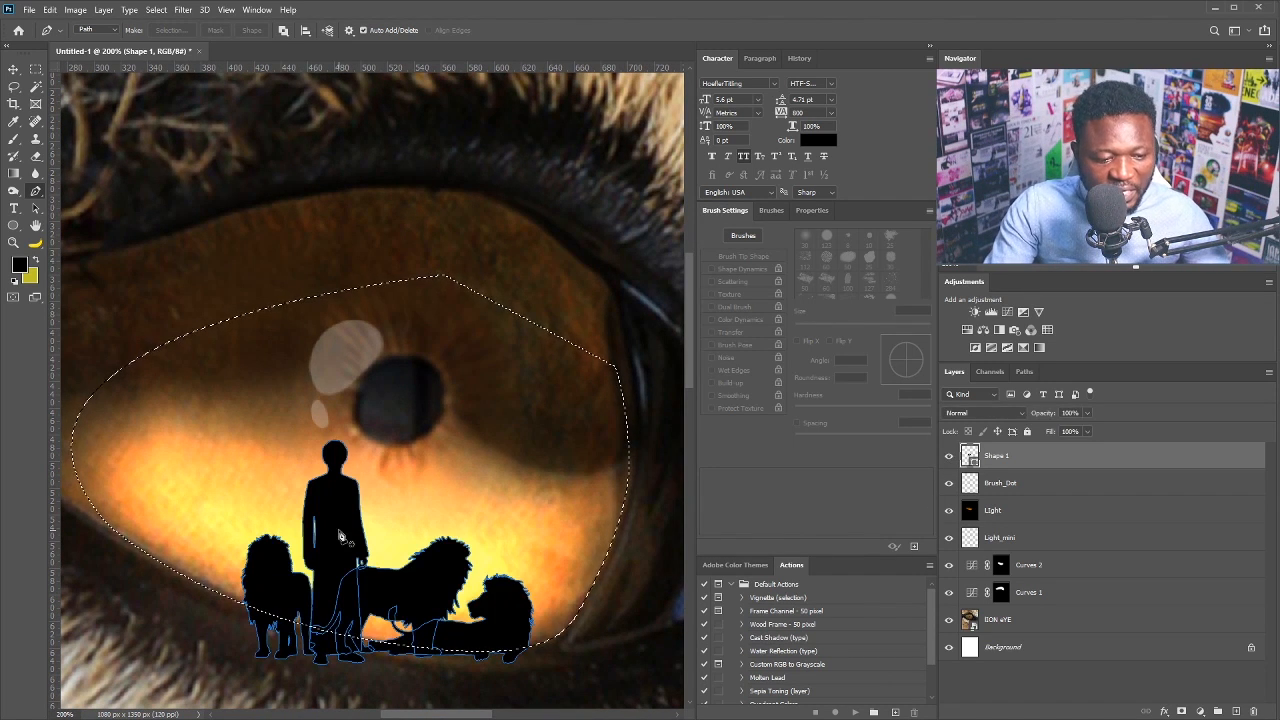
pyautogui.doubleClick(993, 457)
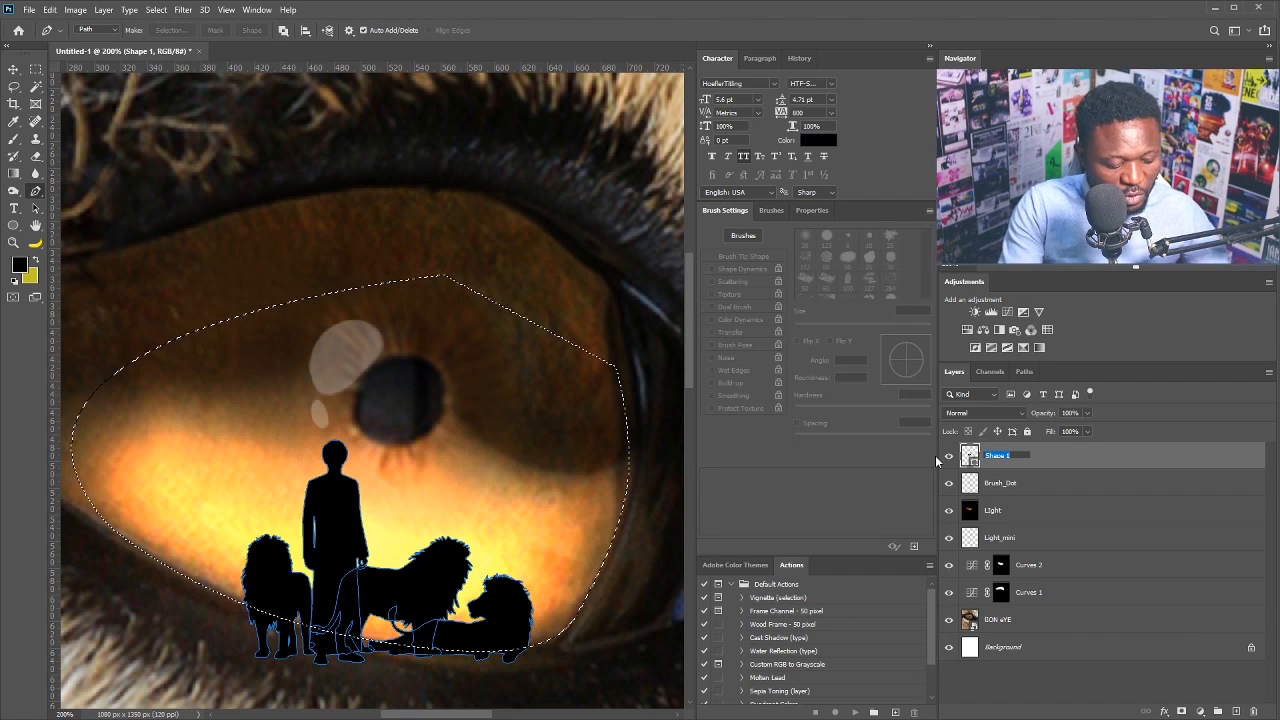
pyautogui.write('Daniel')
pyautogui.press('Return')
# Mask the Daniel layer with the active eye selection and feather the mask by 1.8 px.
pyautogui.click(1182, 711)
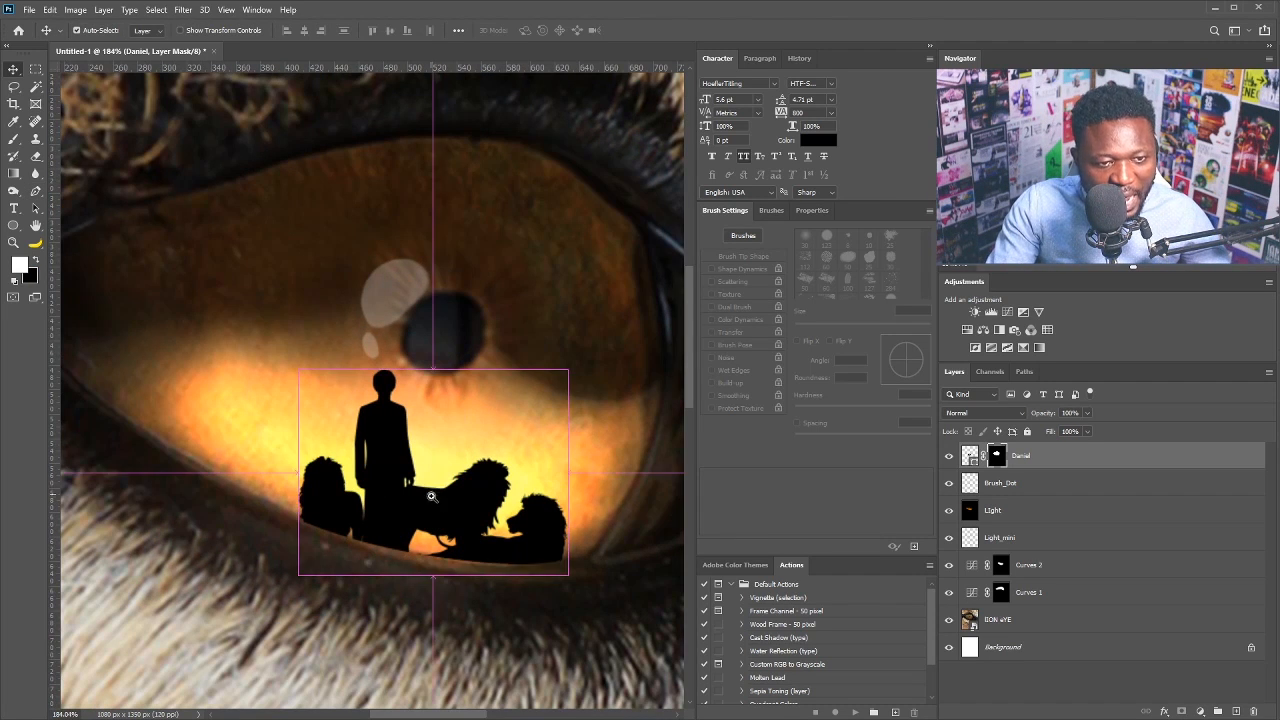
pyautogui.scroll(3, 429, 503)
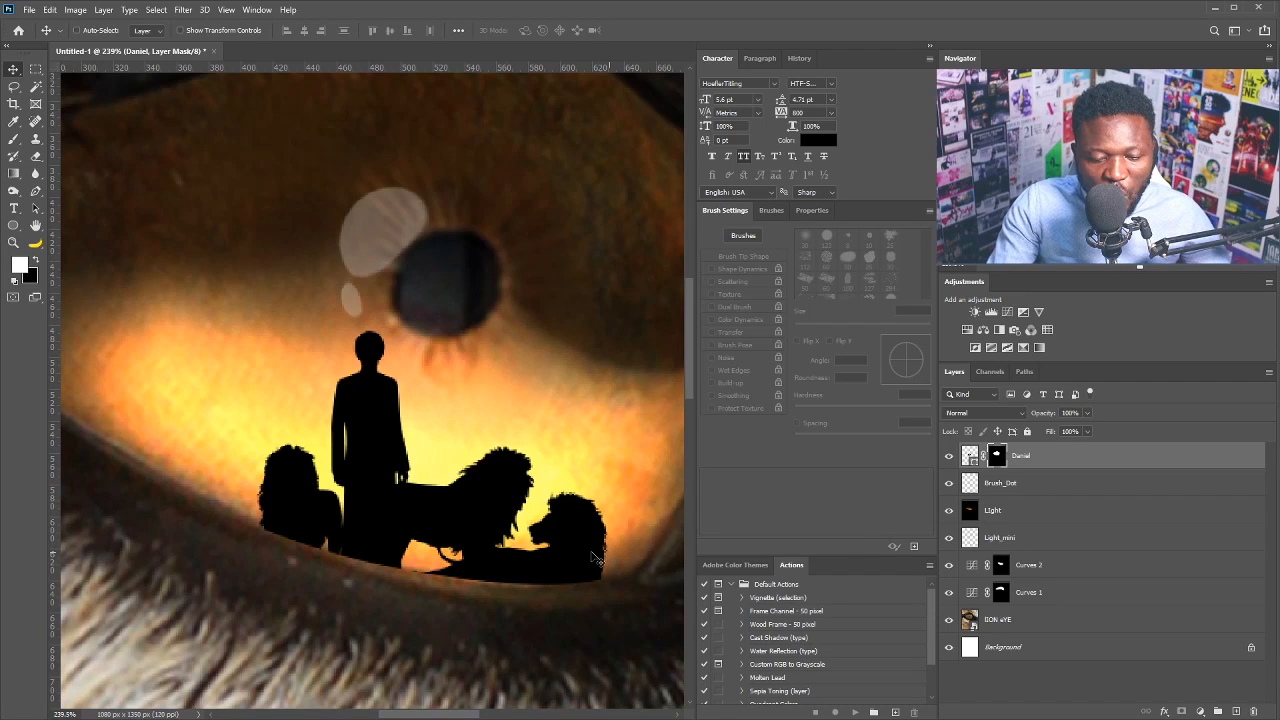
pyautogui.scroll(2, 397, 583)
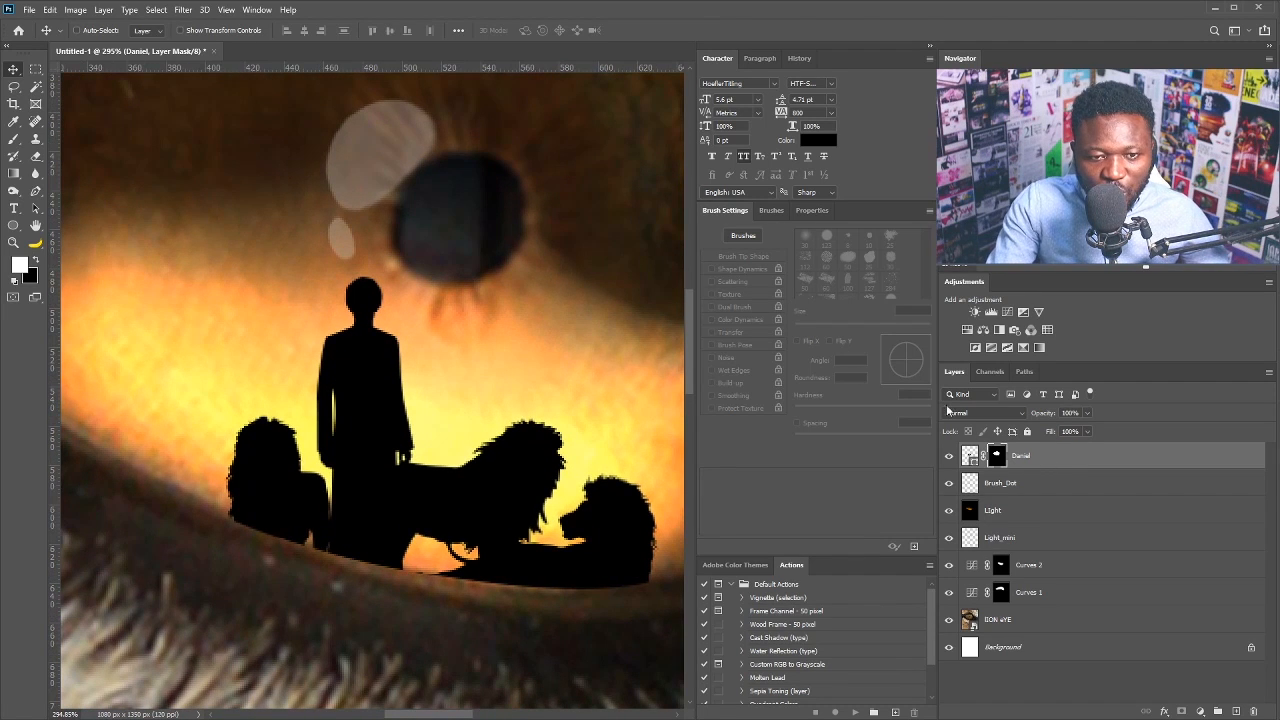
pyautogui.doubleClick(996, 455)
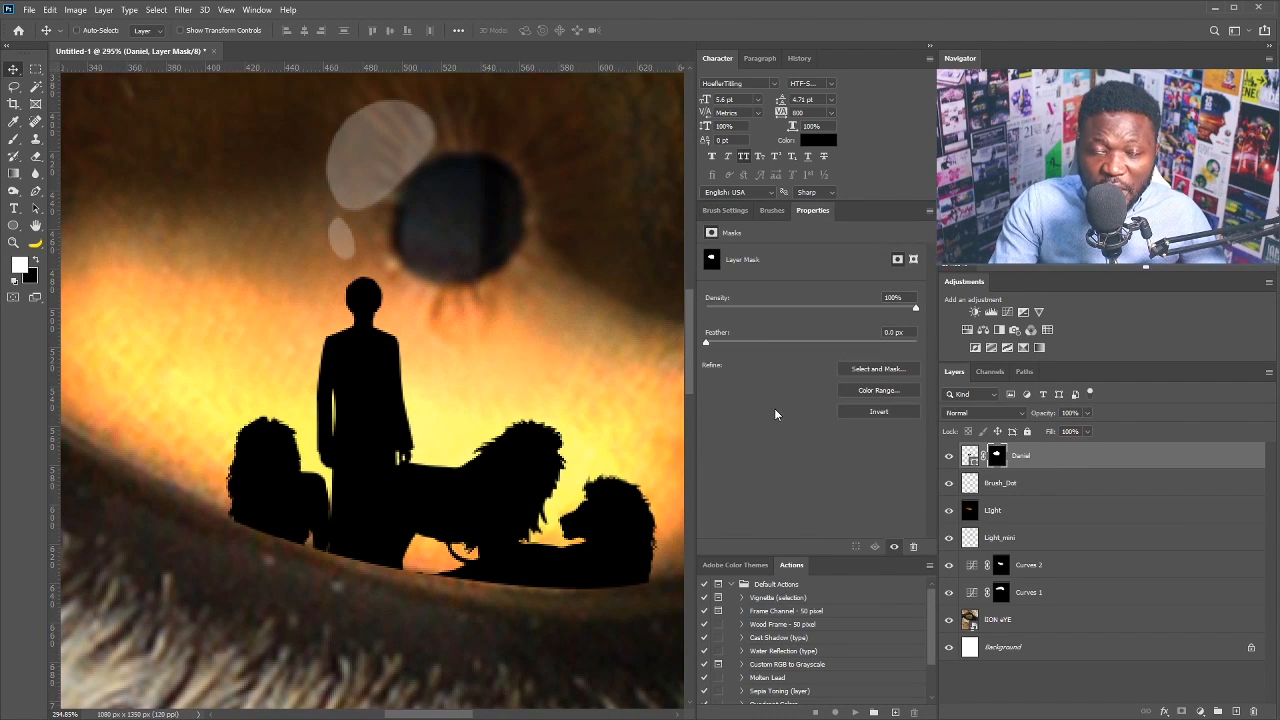
pyautogui.scroll(3, 582, 586)
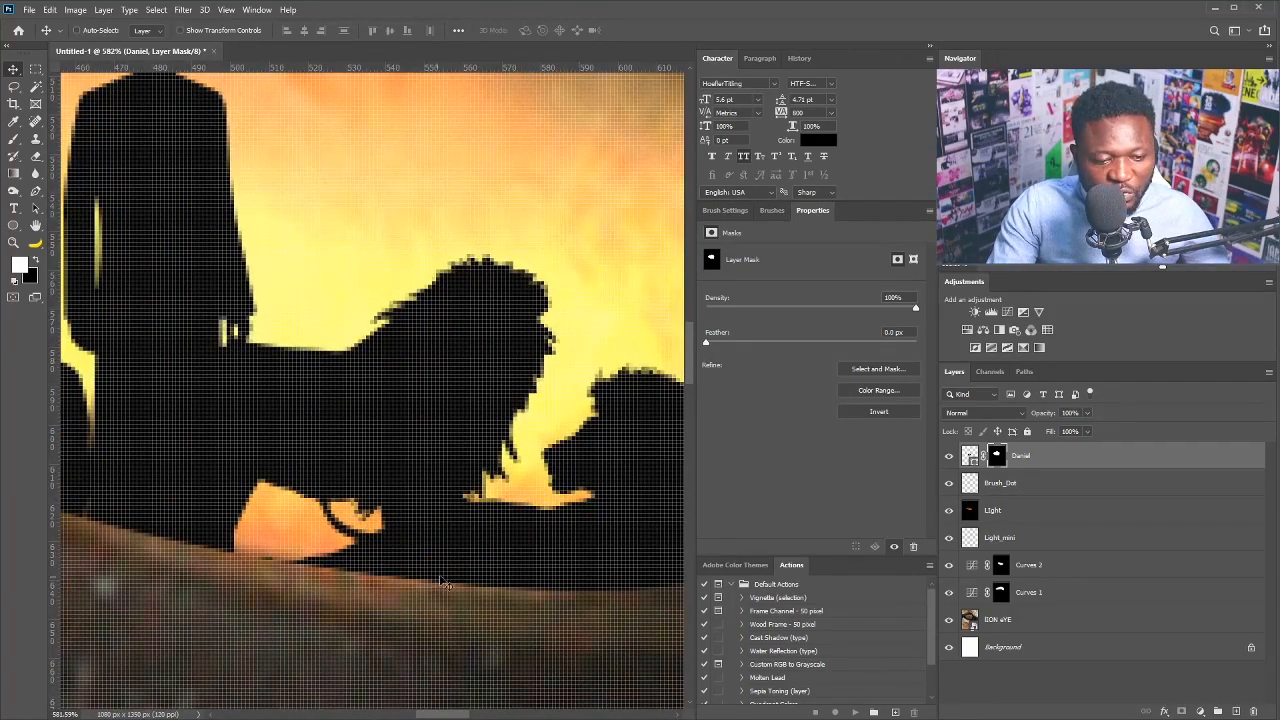
pyautogui.hscroll(-6, 350, 580)
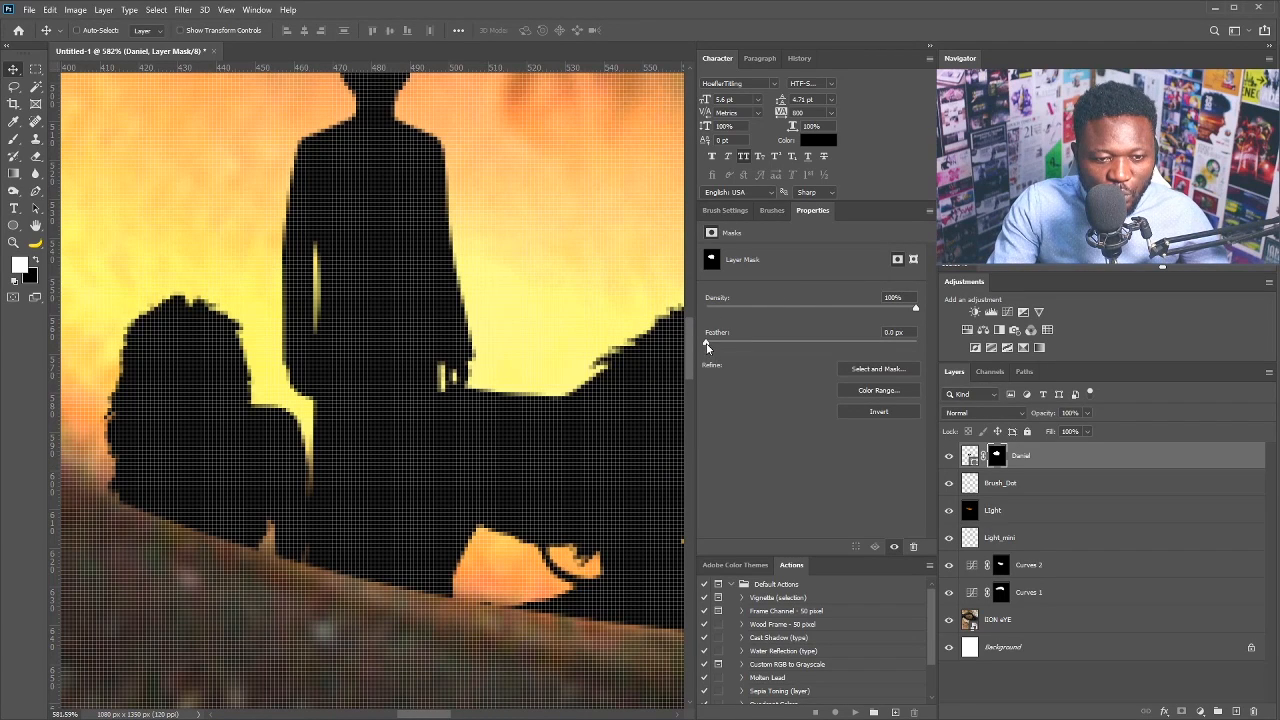
pyautogui.moveTo(705, 342); pyautogui.dragTo(746, 346)
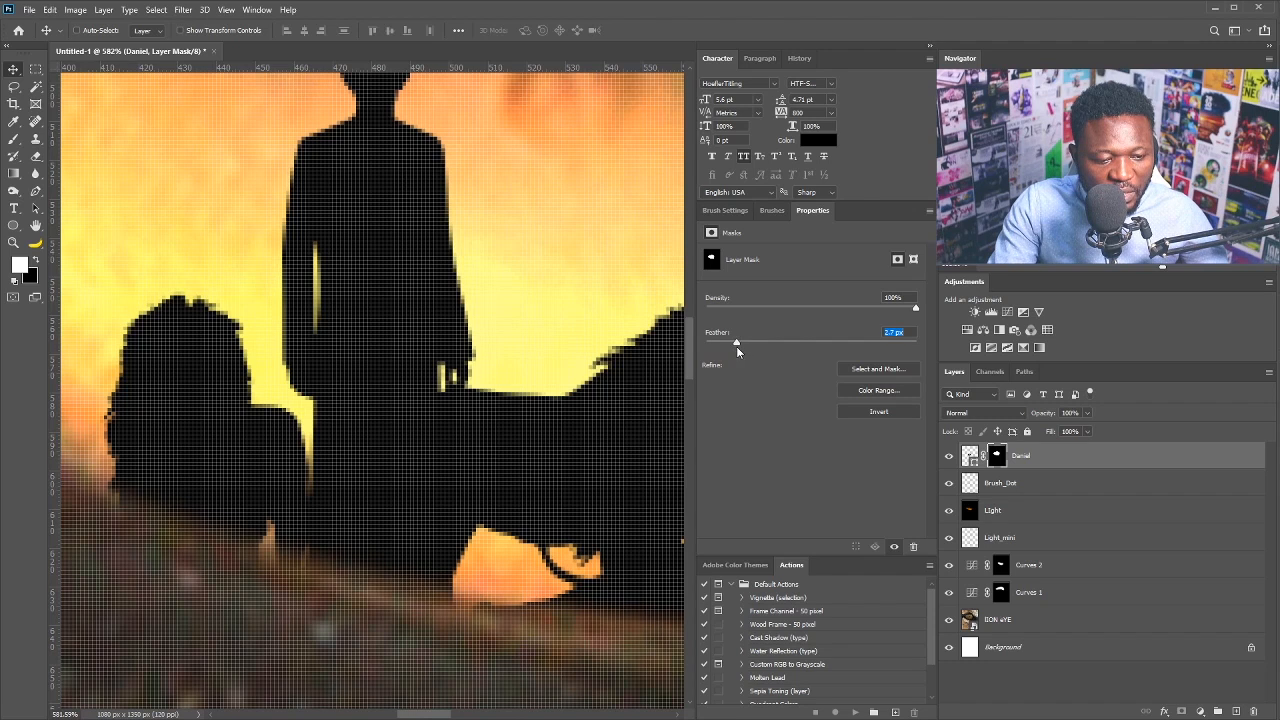
pyautogui.moveTo(728, 346); pyautogui.dragTo(726, 342)
pyautogui.scroll(-8, 520, 409)
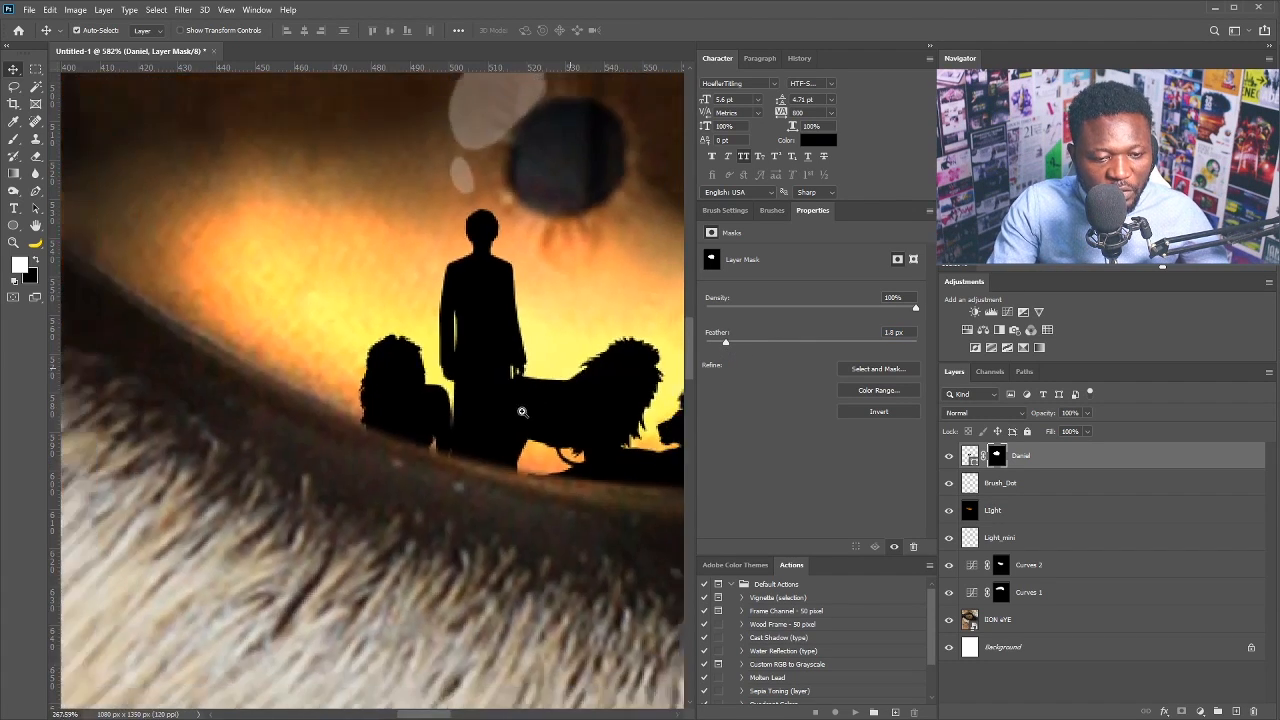
pyautogui.moveTo(491, 437); pyautogui.dragTo(375, 546)
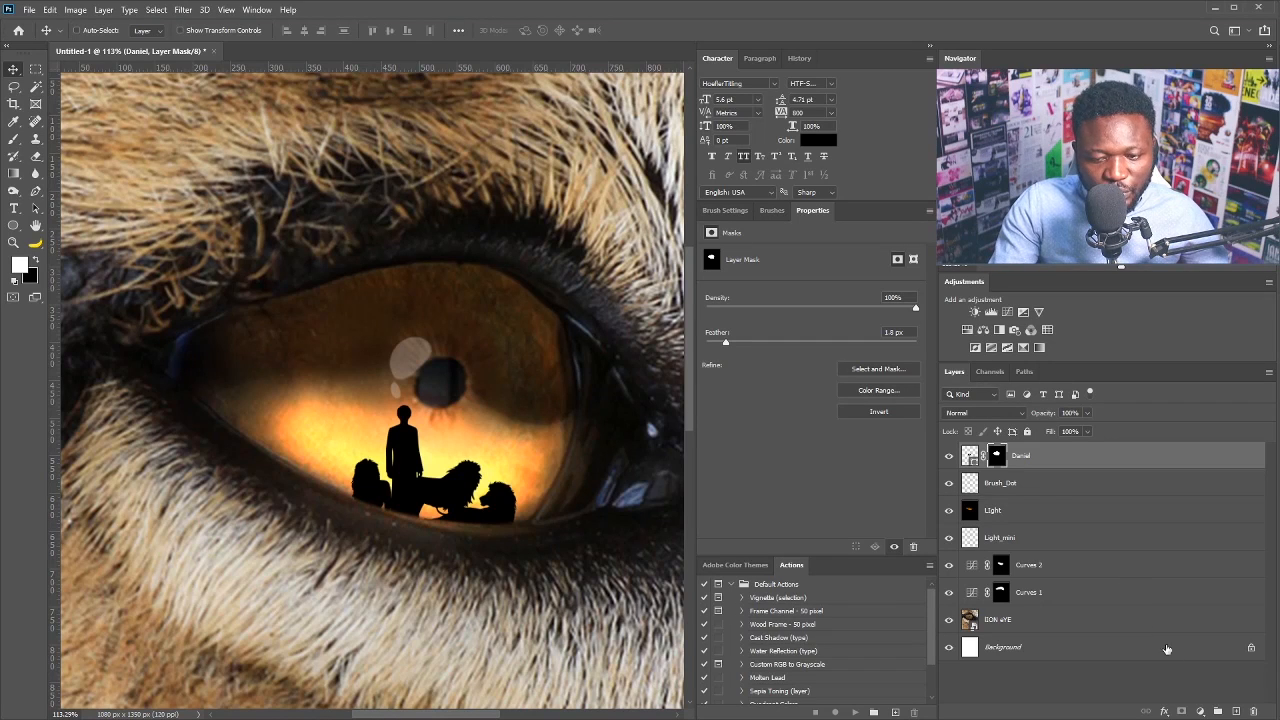
# Place the Daniel layer in a collapsed group named Daniel and add a white layer mask to the group.
pyautogui.click(1219, 712)
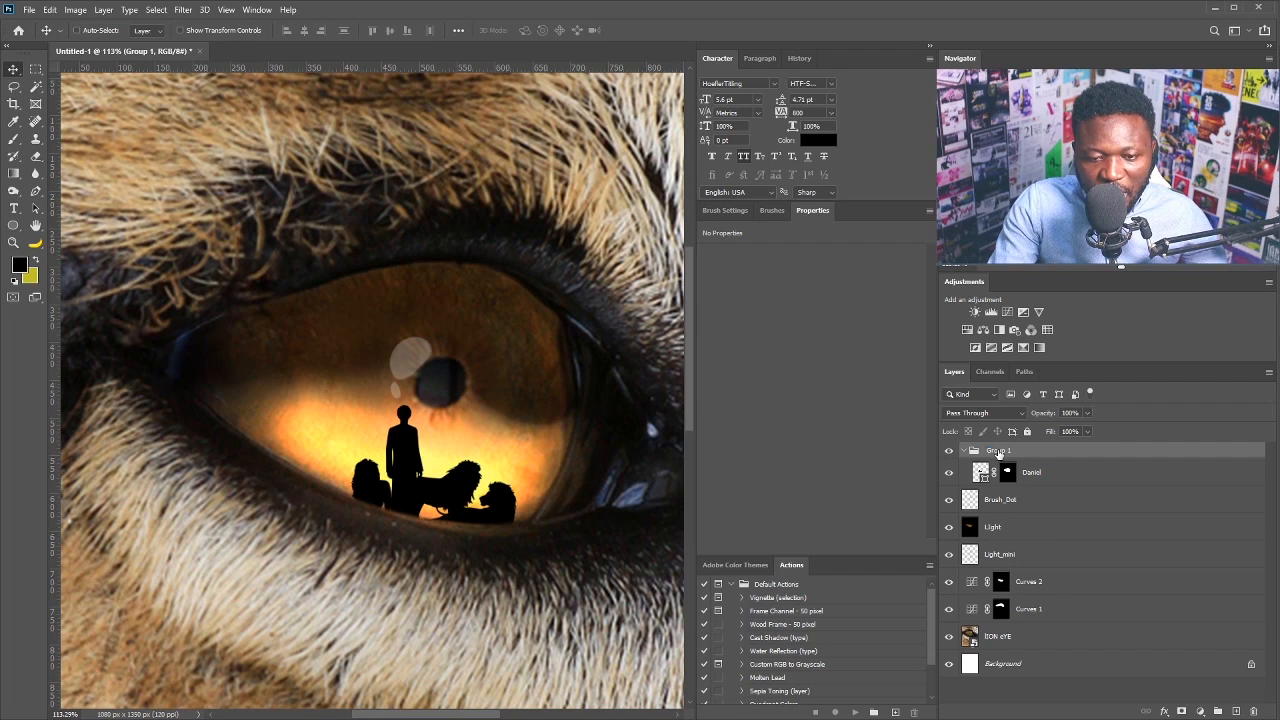
pyautogui.write('Da')
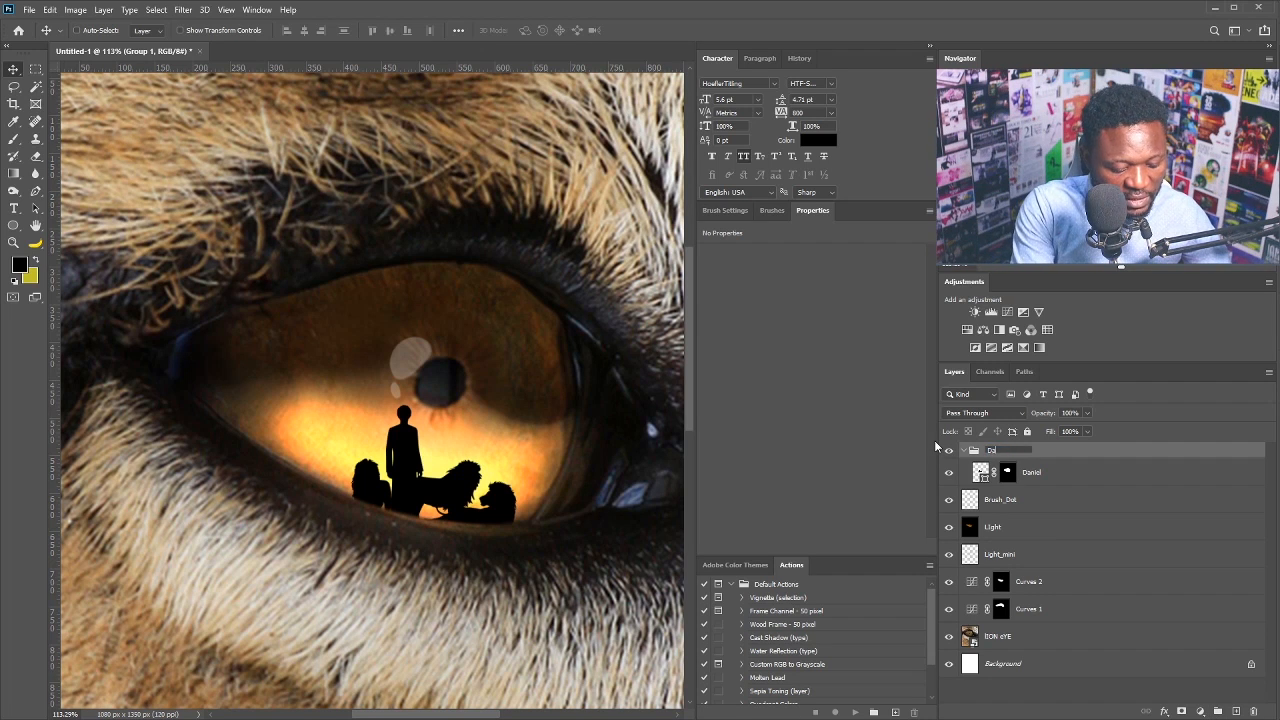
pyautogui.write('niel')
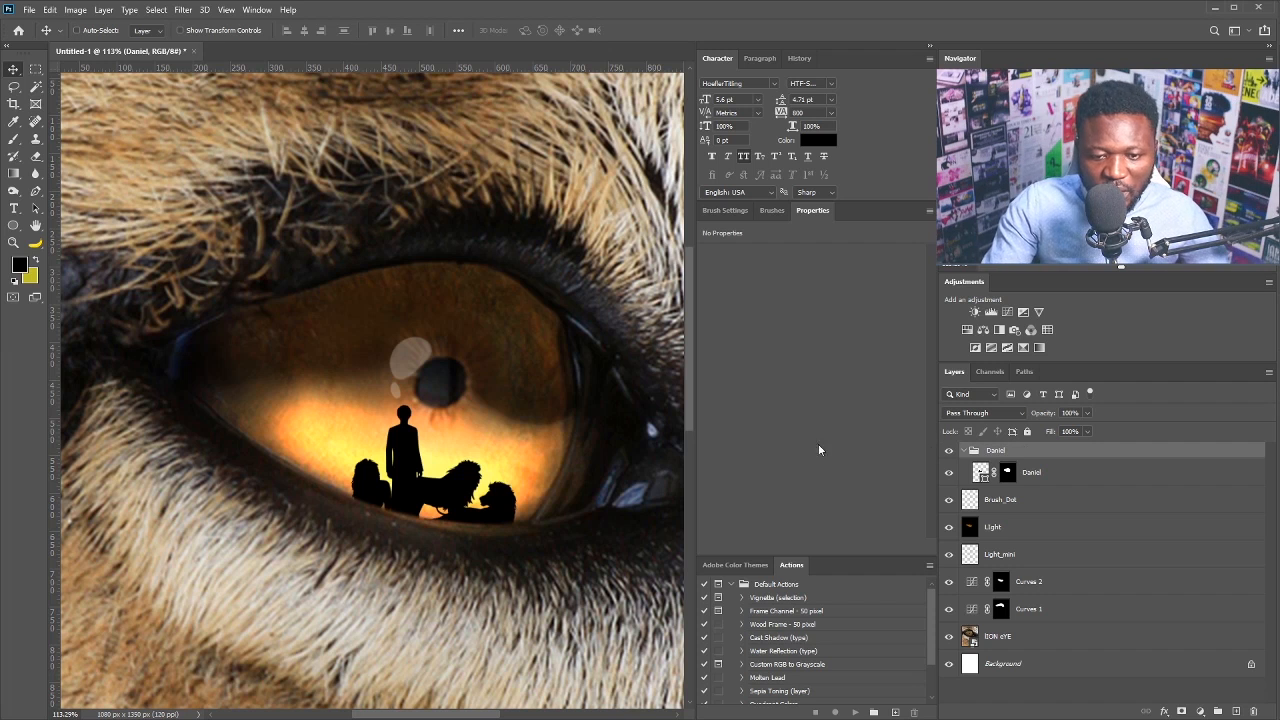
pyautogui.click(962, 450)
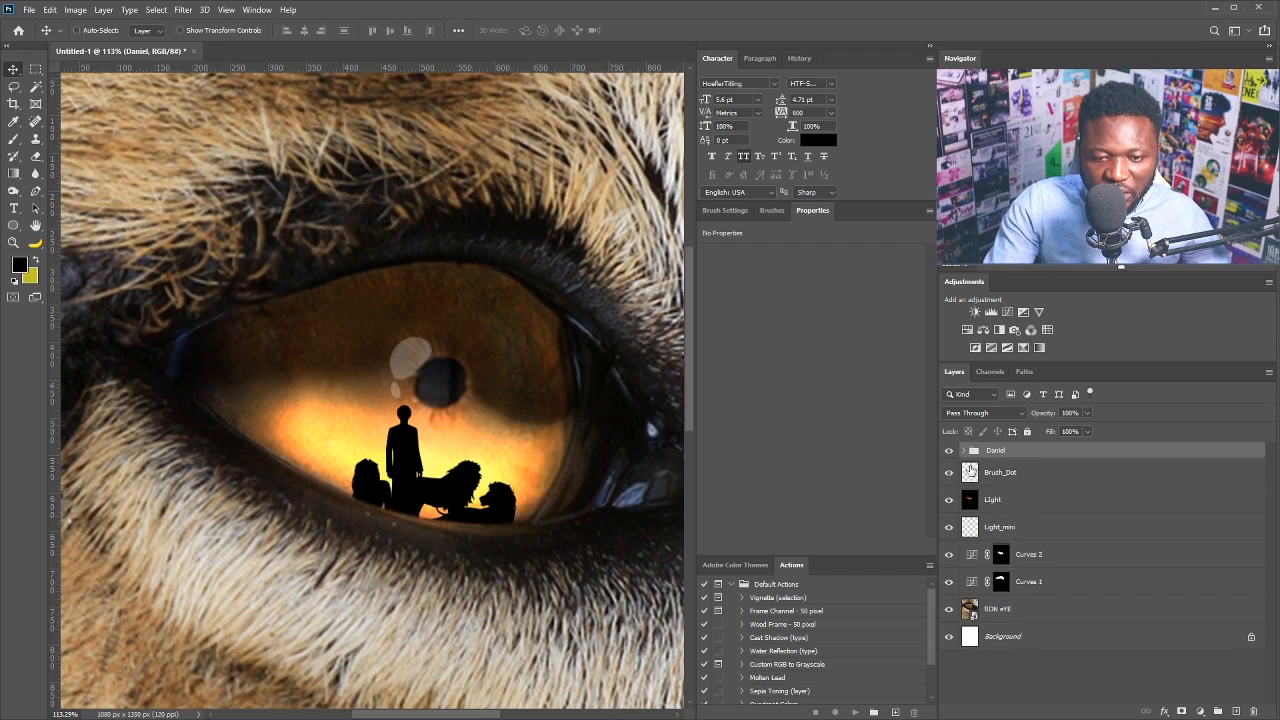
pyautogui.click(1183, 711)
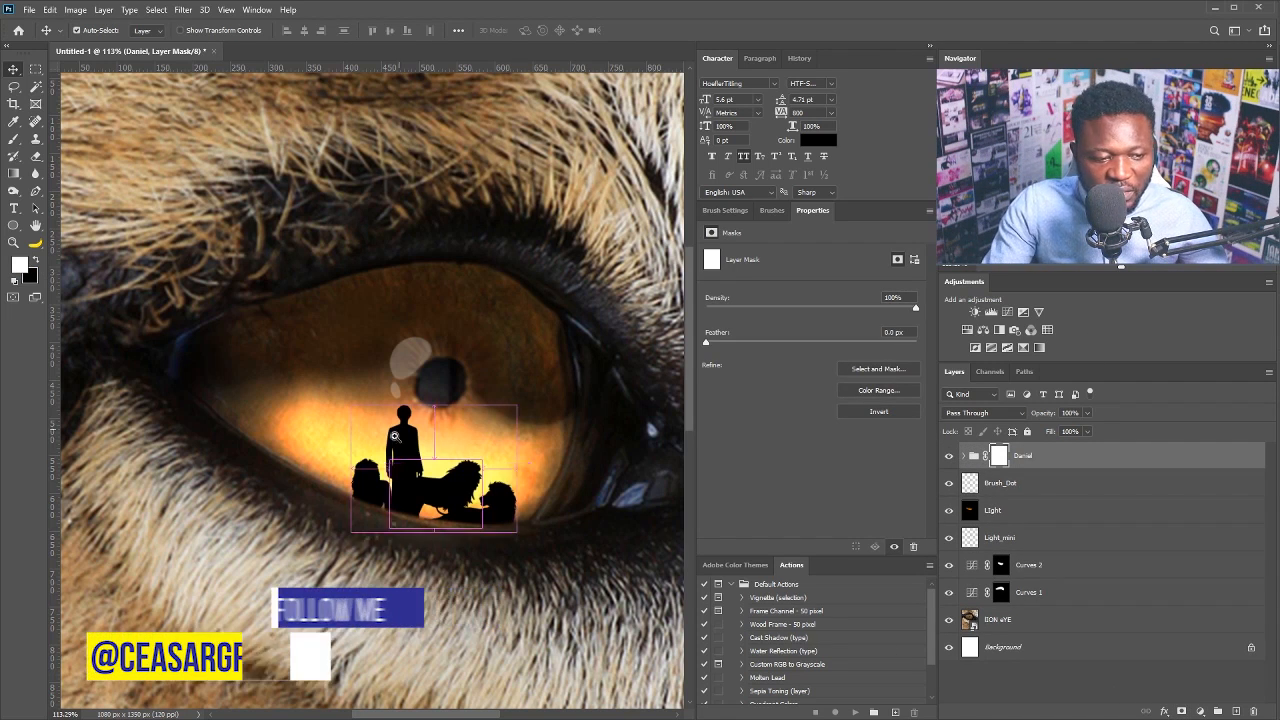
# Set up a soft black Brush for the group mask with 0% hardness, 15% flow and a 5 px size.
pyautogui.moveTo(394, 436)
pyautogui.mouseDown()
pyautogui.moveTo(374, 398)
pyautogui.moveTo(383, 441)
pyautogui.mouseUp()
pyautogui.scroll(-5, 428, 393)
pyautogui.scroll(4, 400, 410)
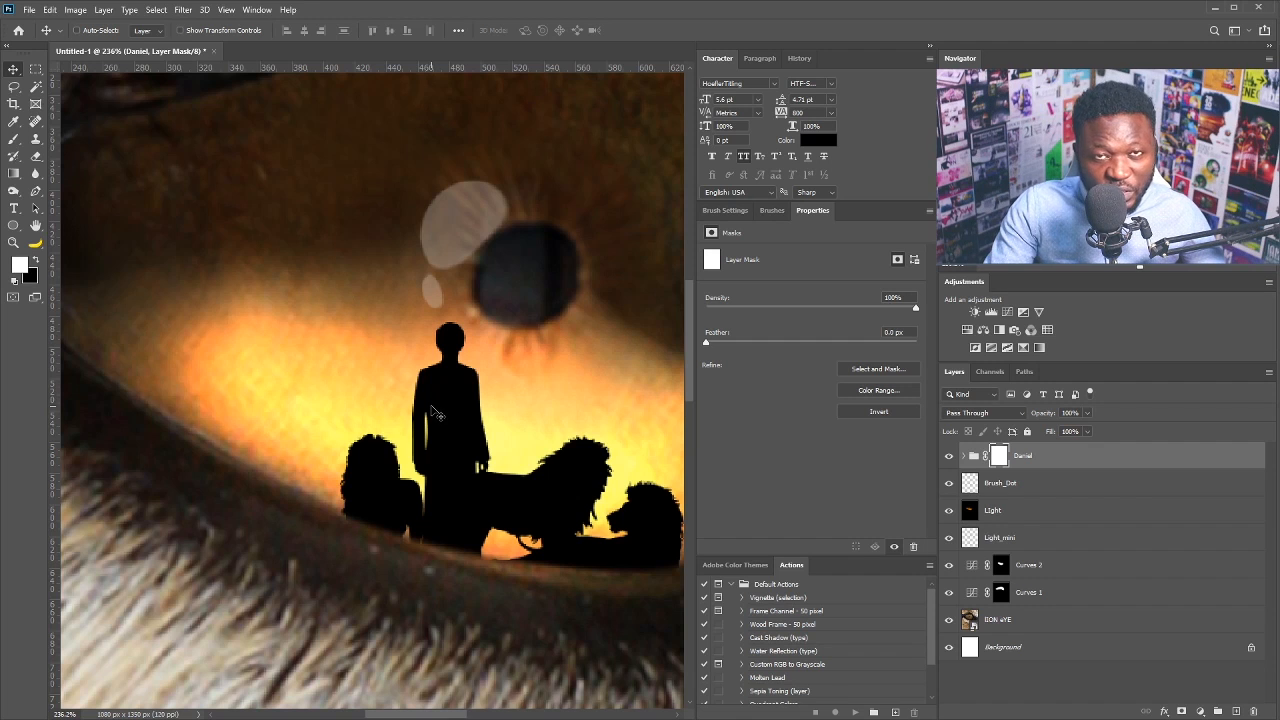
pyautogui.scroll(3, 505, 420)
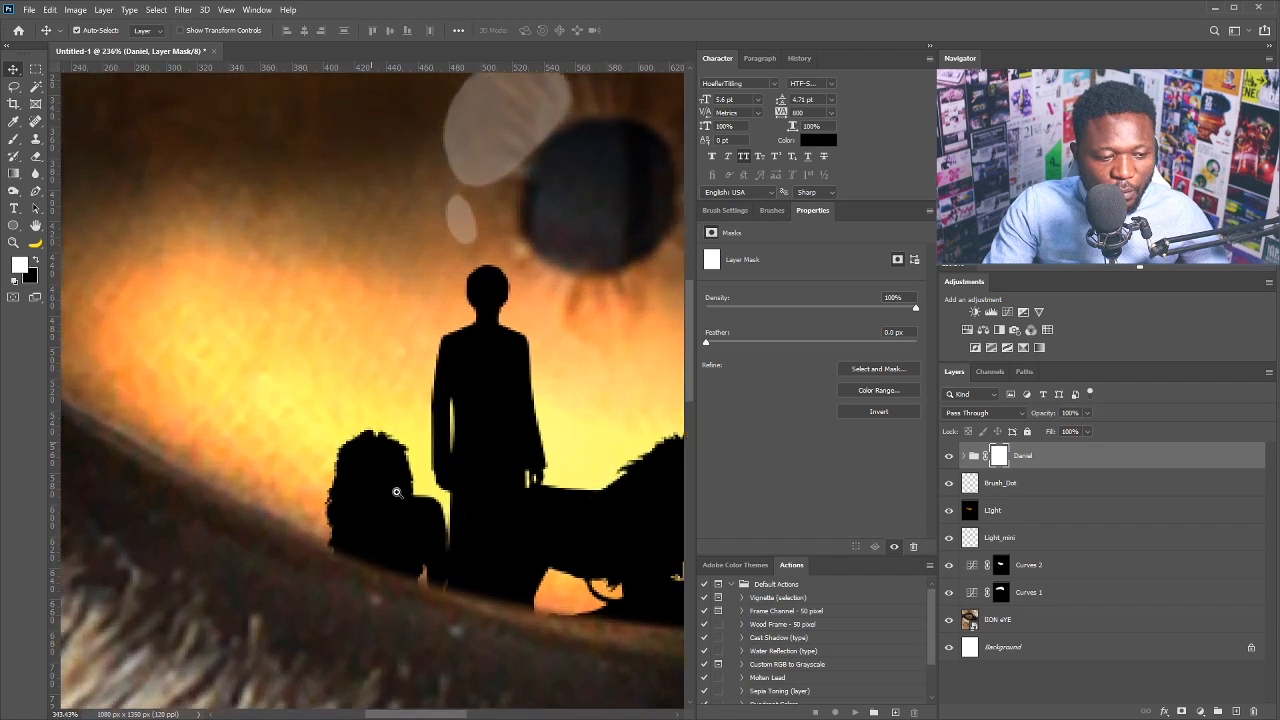
pyautogui.moveTo(509, 410); pyautogui.dragTo(429, 454)
pyautogui.scroll(-2, 429, 450)
pyautogui.scroll(4, 429, 443)
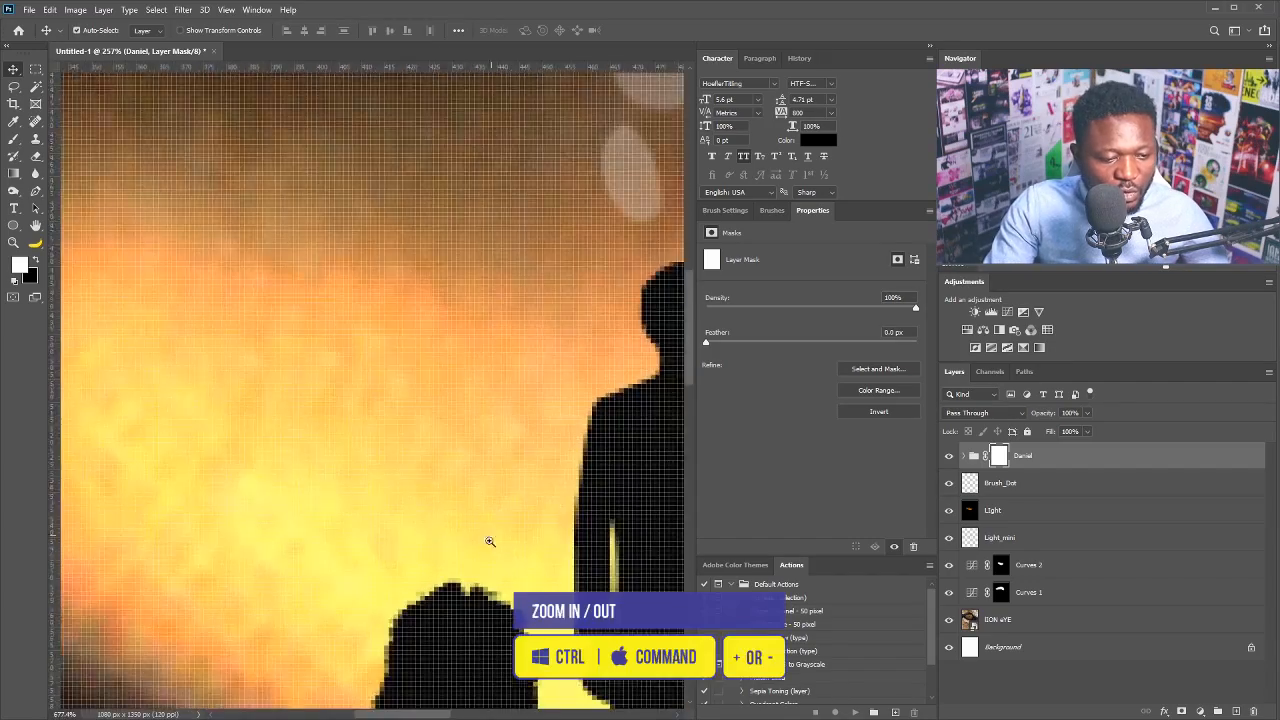
pyautogui.scroll(1, 386, 520)
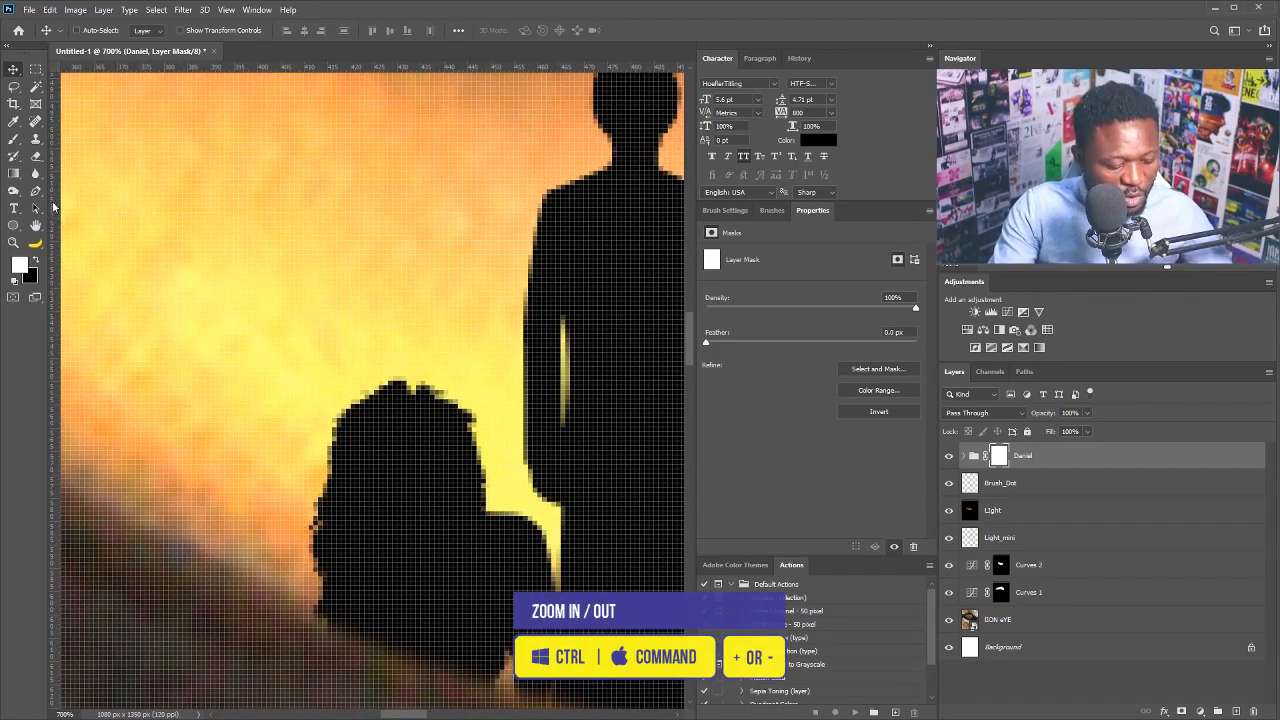
pyautogui.click(13, 138)
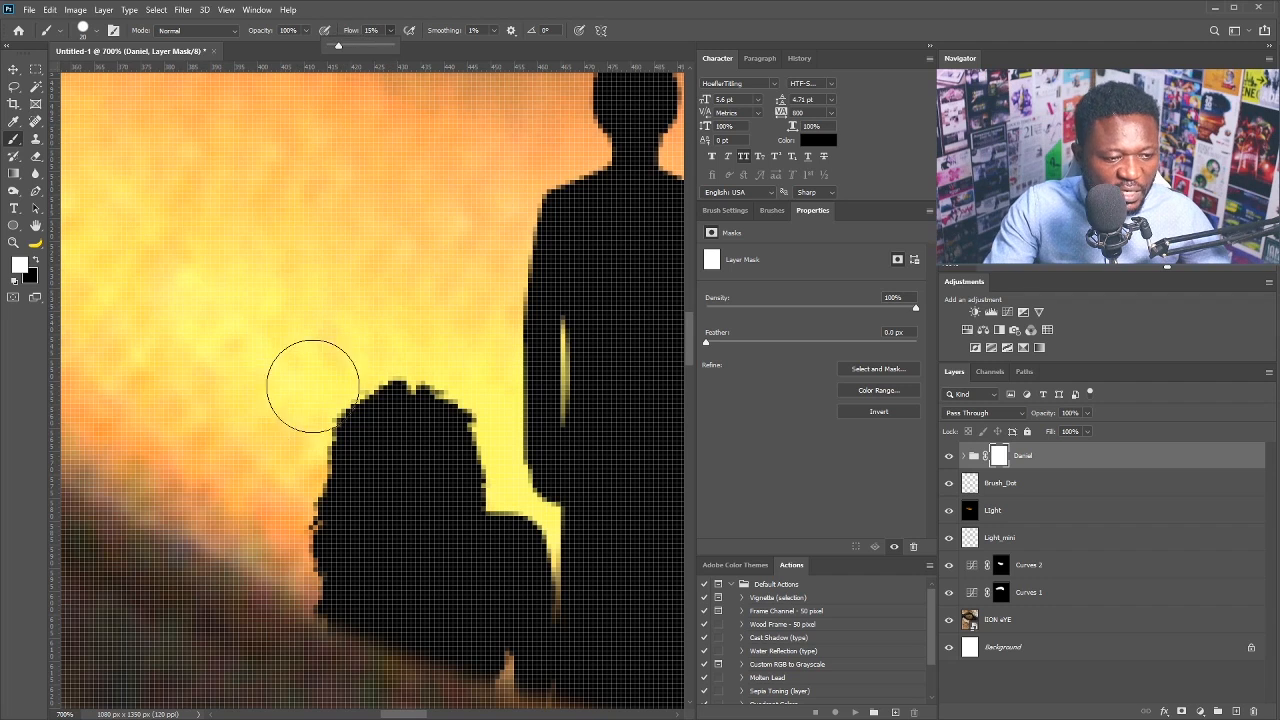
pyautogui.click(322, 398)
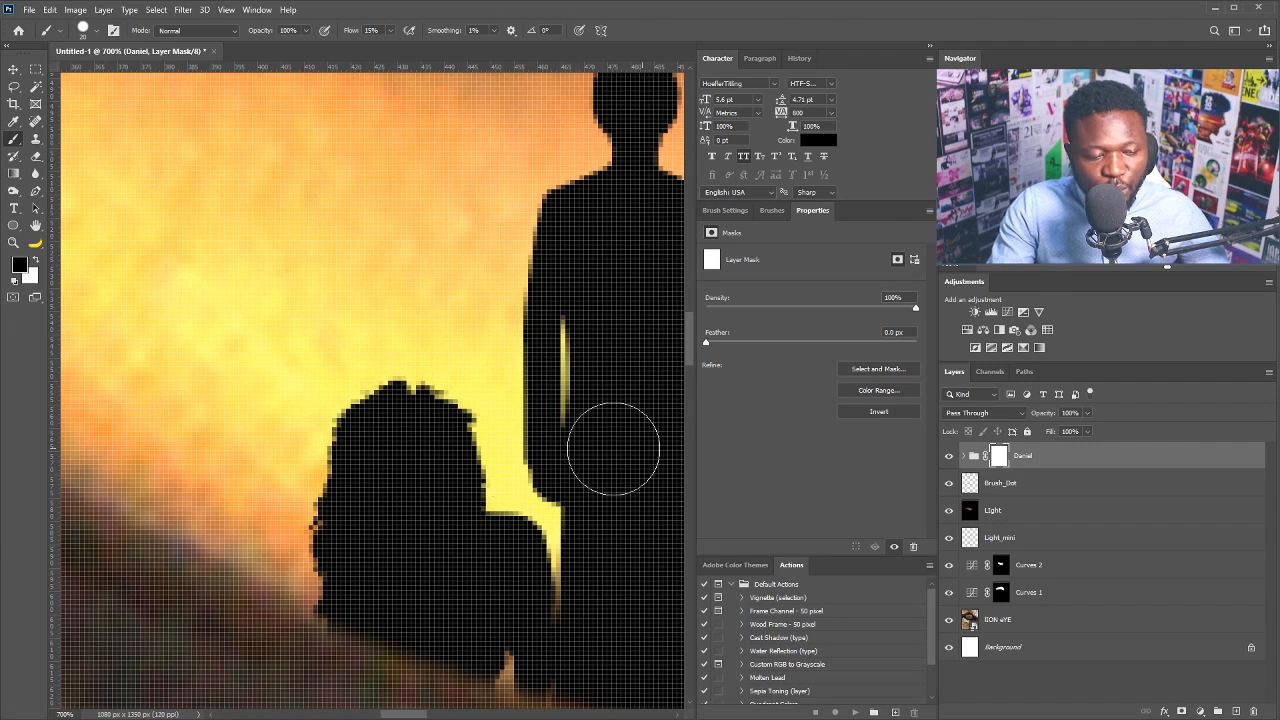
pyautogui.click(728, 210)
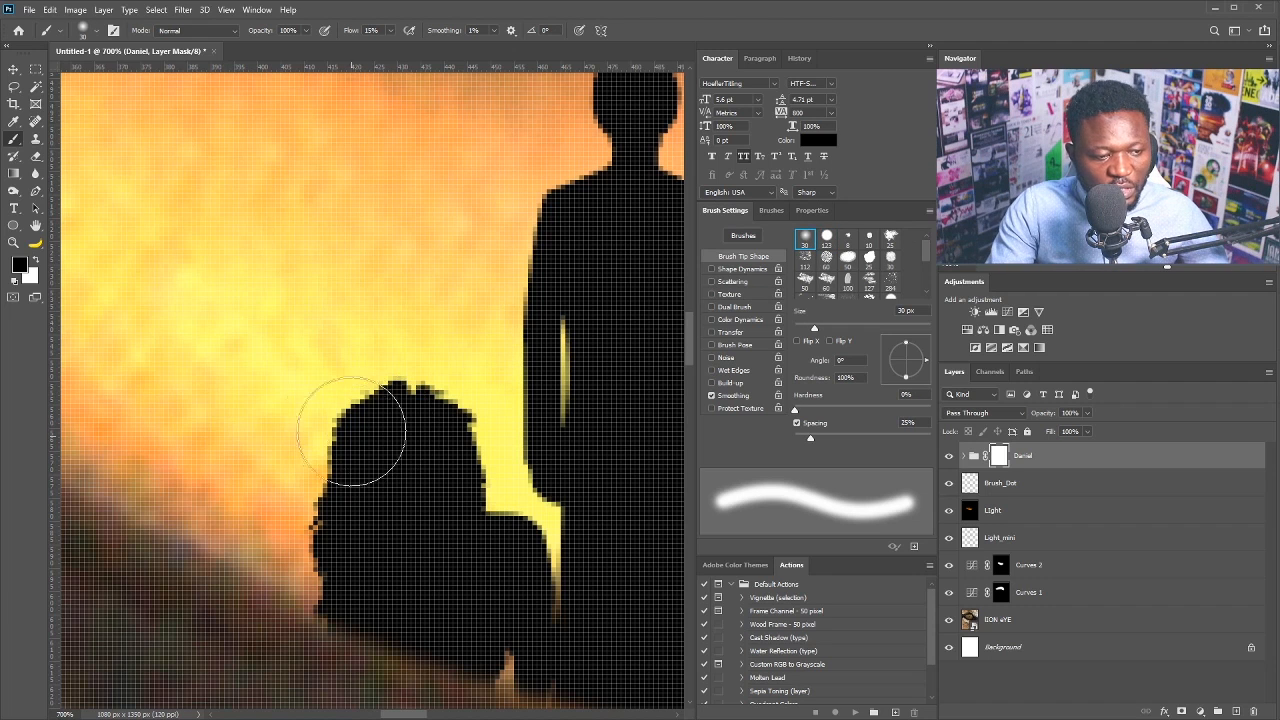
pyautogui.press('[')
pyautogui.press('[')
pyautogui.press('[')
pyautogui.press('[')
pyautogui.press('[')
pyautogui.press('[')
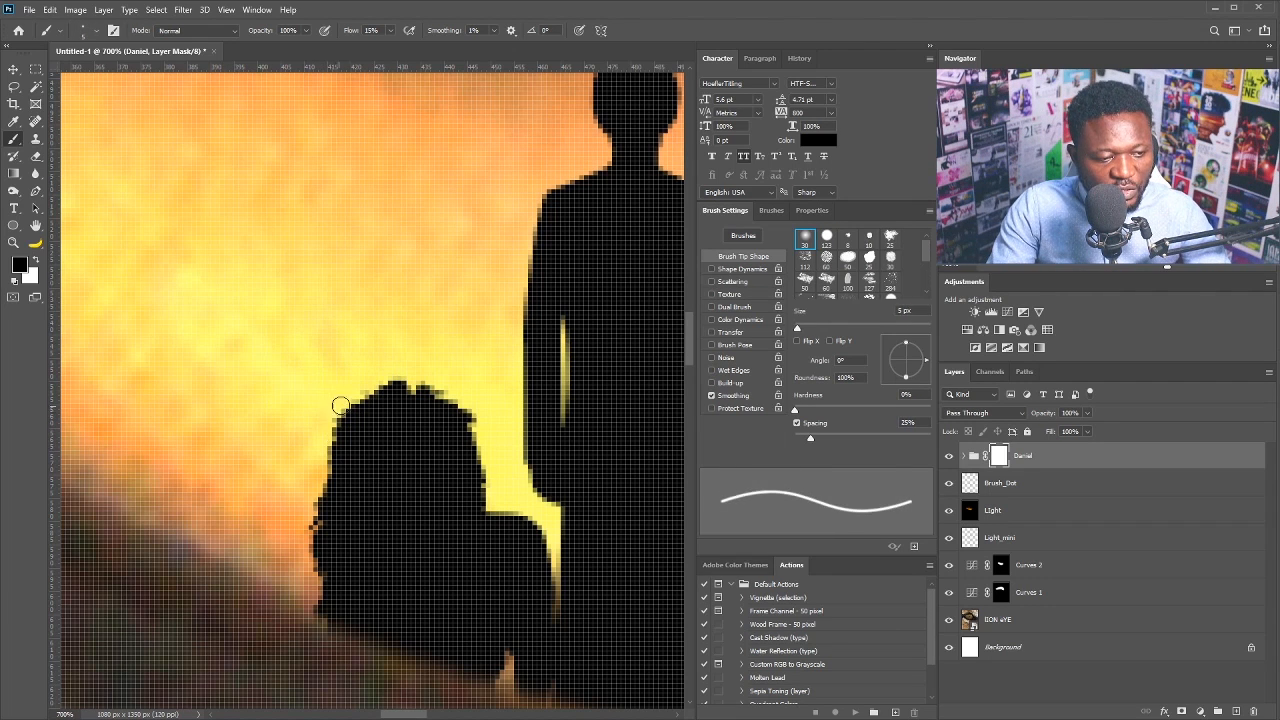
# Soften the outline of the leftmost lion by painting black on the group mask with an 8 px brush.
pyautogui.scroll(3, 318, 405)
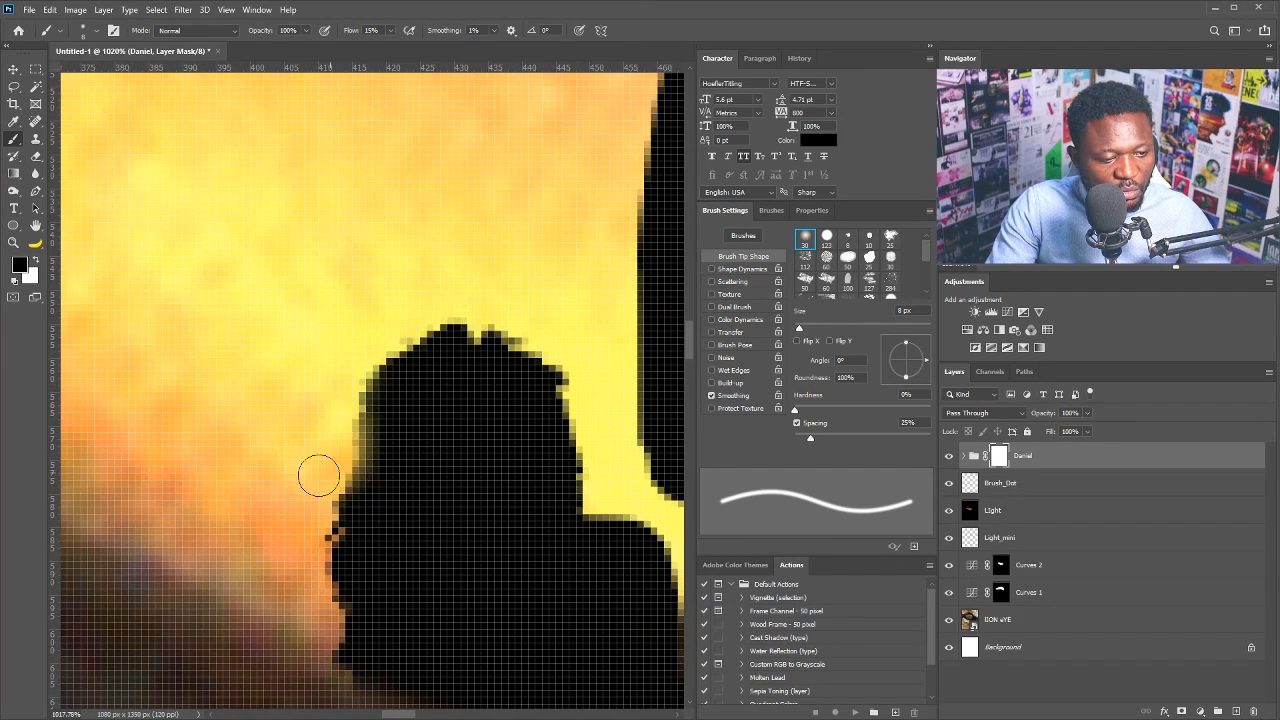
pyautogui.moveTo(340, 420)
pyautogui.mouseDown()
pyautogui.moveTo(377, 331)
pyautogui.moveTo(534, 357)
pyautogui.moveTo(568, 492)
pyautogui.moveTo(522, 407)
pyautogui.mouseUp()
pyautogui.moveTo(513, 443)
pyautogui.mouseDown()
pyautogui.moveTo(484, 428)
pyautogui.moveTo(506, 442)
pyautogui.mouseUp()
pyautogui.moveTo(380, 266)
pyautogui.mouseDown()
pyautogui.moveTo(414, 334)
pyautogui.moveTo(391, 377)
pyautogui.moveTo(410, 380)
pyautogui.mouseUp()
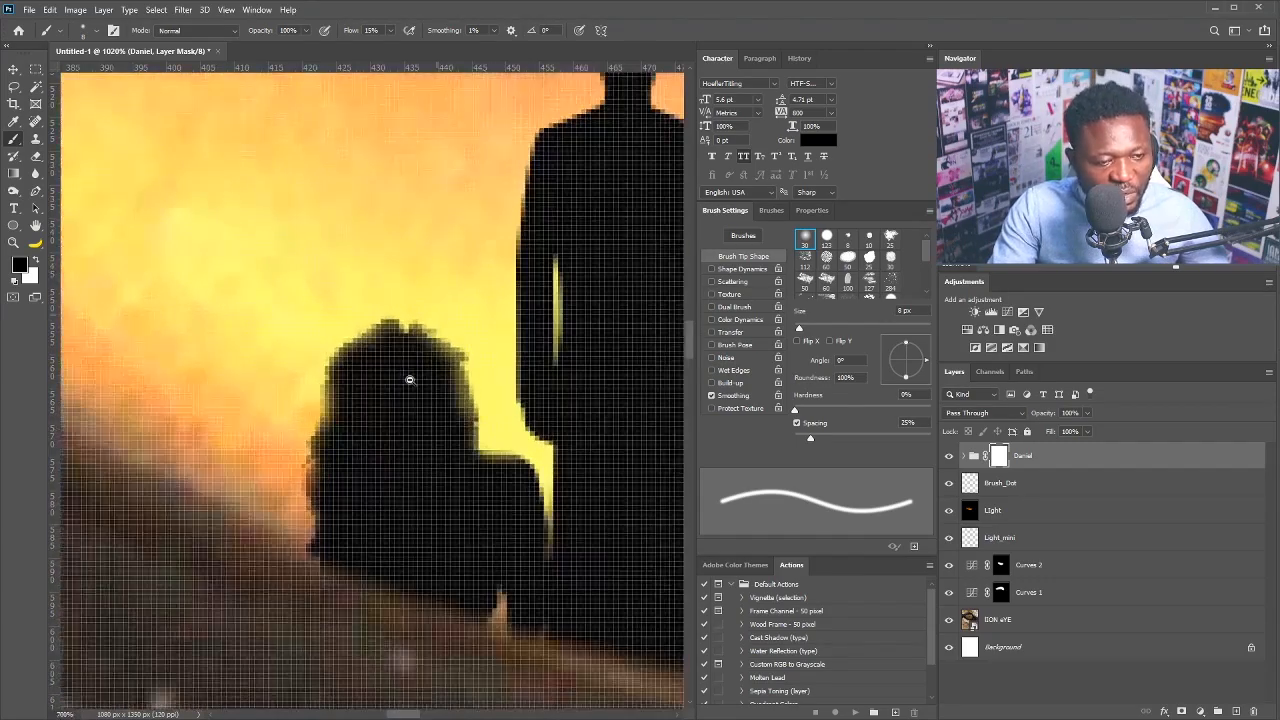
# Enable pen pressure for brush size and soften the man's arms, shoulders and head on the group mask, reducing the brush to 5 px.
pyautogui.click(580, 31)
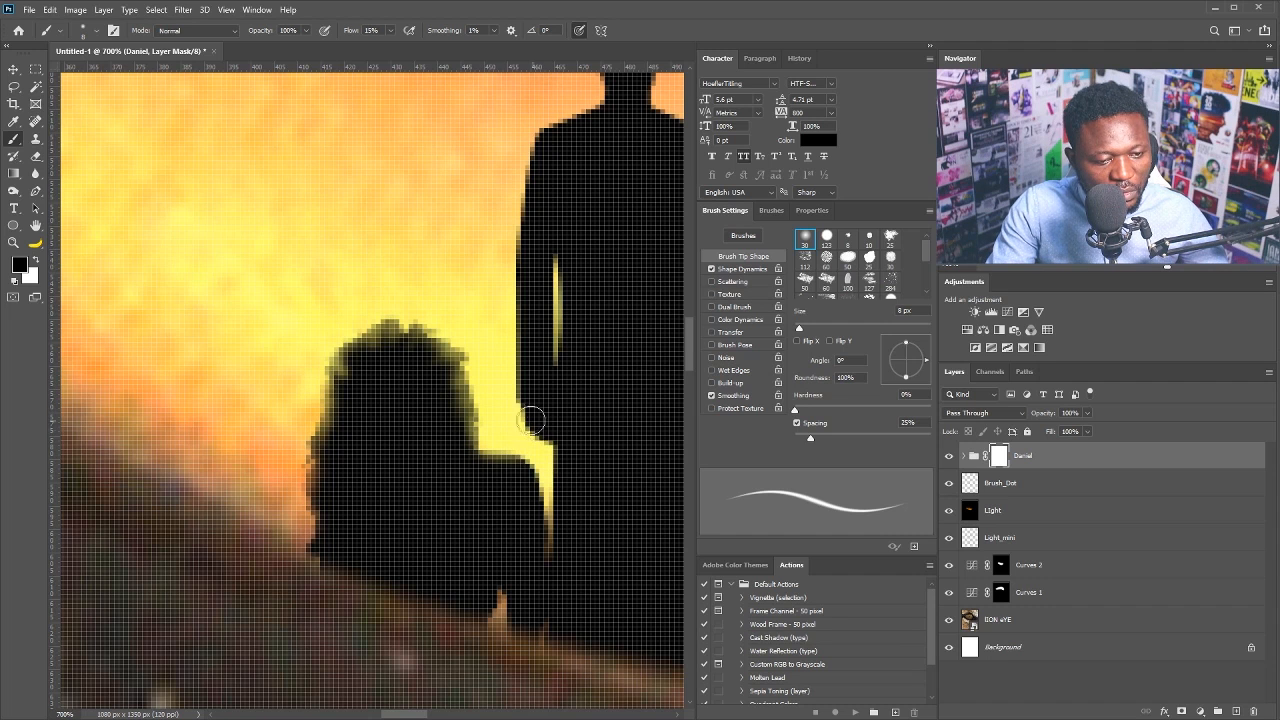
pyautogui.moveTo(518, 381)
pyautogui.mouseDown()
pyautogui.moveTo(509, 263)
pyautogui.moveTo(532, 430)
pyautogui.moveTo(530, 392)
pyautogui.mouseUp()
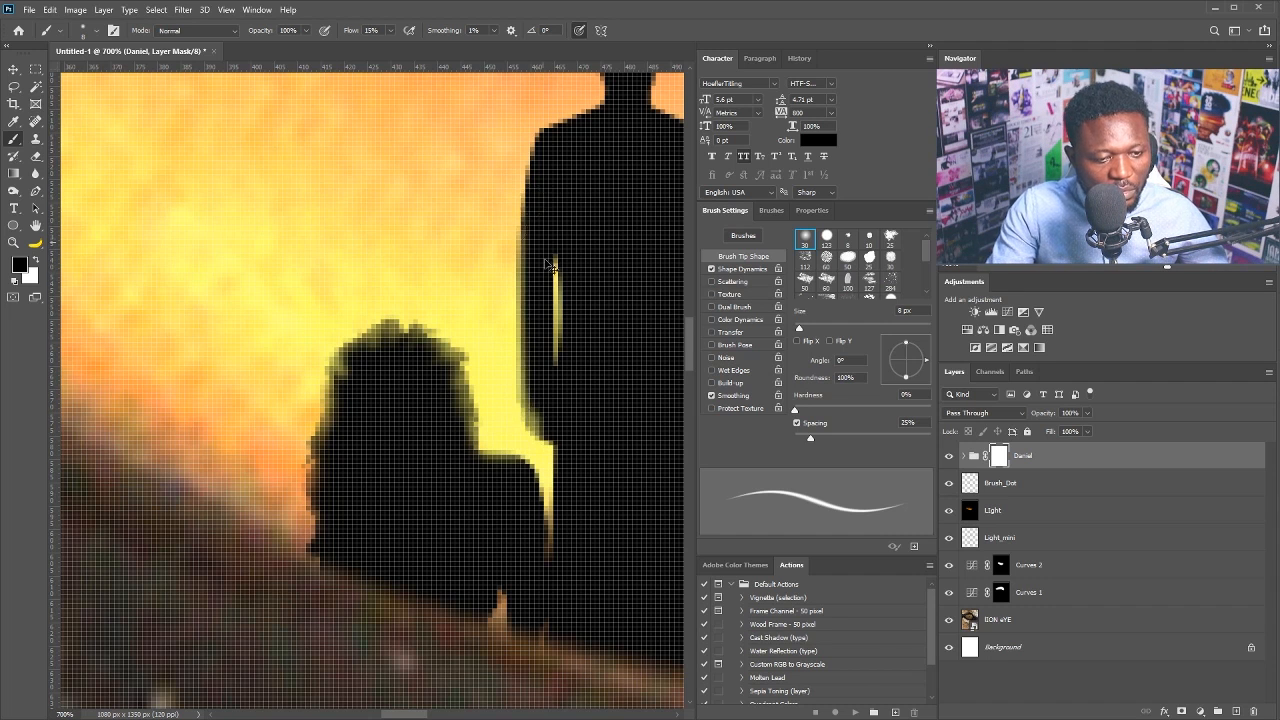
pyautogui.scroll(3, 541, 250)
pyautogui.press('[')
pyautogui.press('[')
pyautogui.press('[')
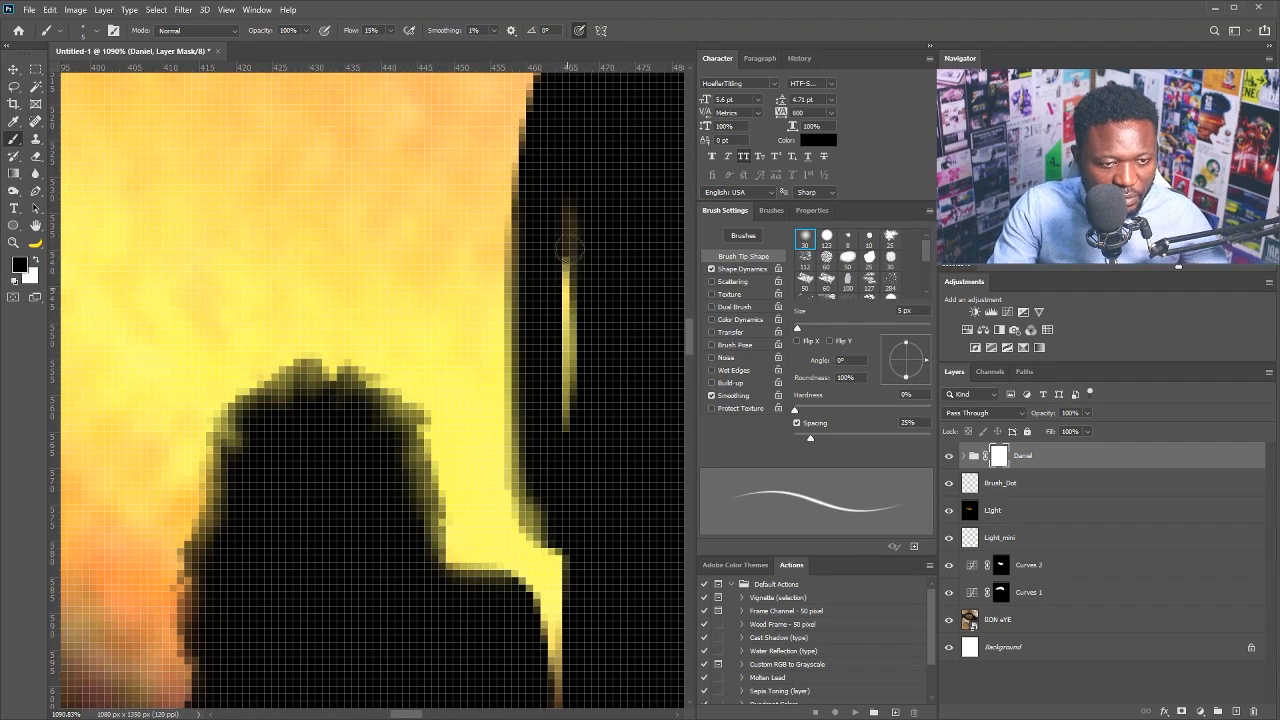
pyautogui.moveTo(566, 230); pyautogui.dragTo(461, 362)
pyautogui.moveTo(476, 220)
pyautogui.mouseDown()
pyautogui.moveTo(534, 187)
pyautogui.moveTo(507, 204)
pyautogui.moveTo(442, 340)
pyautogui.moveTo(454, 279)
pyautogui.moveTo(425, 323)
pyautogui.mouseUp()
pyautogui.moveTo(469, 285)
pyautogui.mouseDown()
pyautogui.moveTo(419, 308)
pyautogui.moveTo(365, 487)
pyautogui.mouseUp()
pyautogui.moveTo(431, 521); pyautogui.dragTo(428, 475)
pyautogui.moveTo(544, 374)
pyautogui.mouseDown()
pyautogui.moveTo(466, 374)
pyautogui.moveTo(401, 191)
pyautogui.mouseUp()
pyautogui.moveTo(288, 480); pyautogui.dragTo(288, 378)
pyautogui.moveTo(565, 430)
pyautogui.mouseDown()
pyautogui.moveTo(583, 483)
pyautogui.moveTo(547, 585)
pyautogui.moveTo(525, 519)
pyautogui.moveTo(534, 186)
pyautogui.mouseUp()
pyautogui.moveTo(534, 151); pyautogui.dragTo(518, 381)
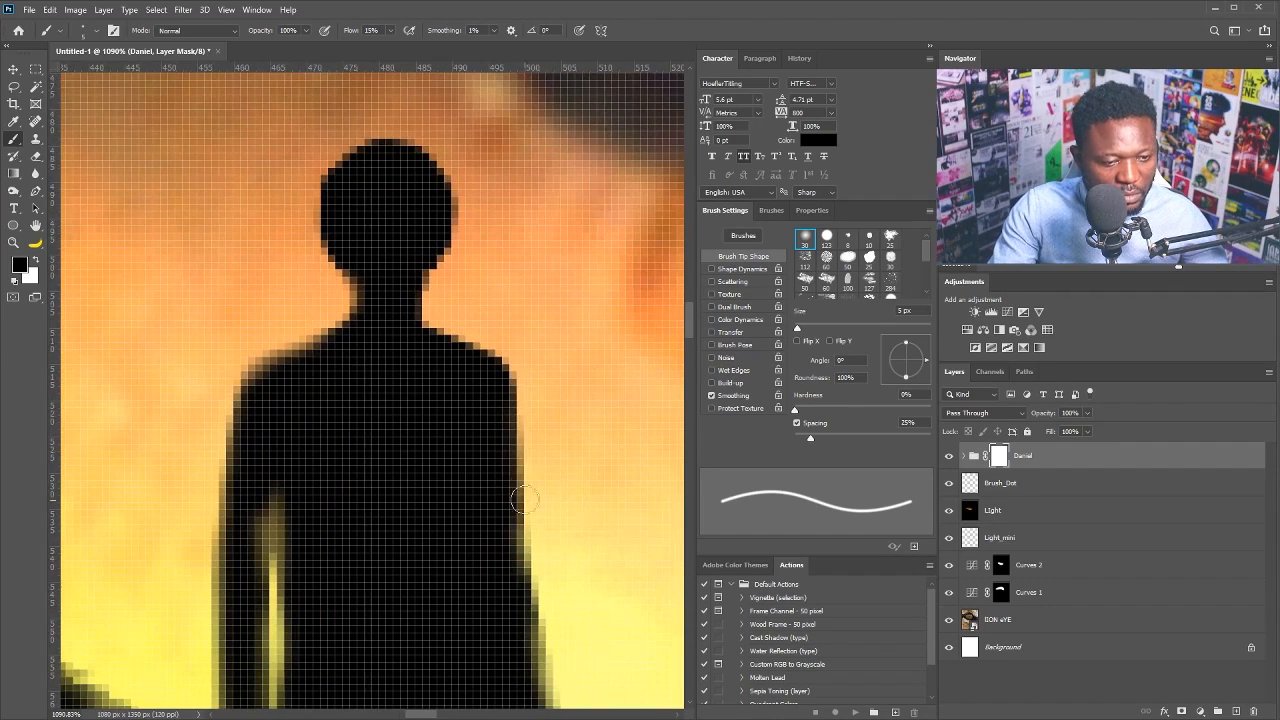
pyautogui.moveTo(520, 501)
pyautogui.mouseDown()
pyautogui.moveTo(437, 337)
pyautogui.moveTo(446, 262)
pyautogui.moveTo(369, 123)
pyautogui.mouseUp()
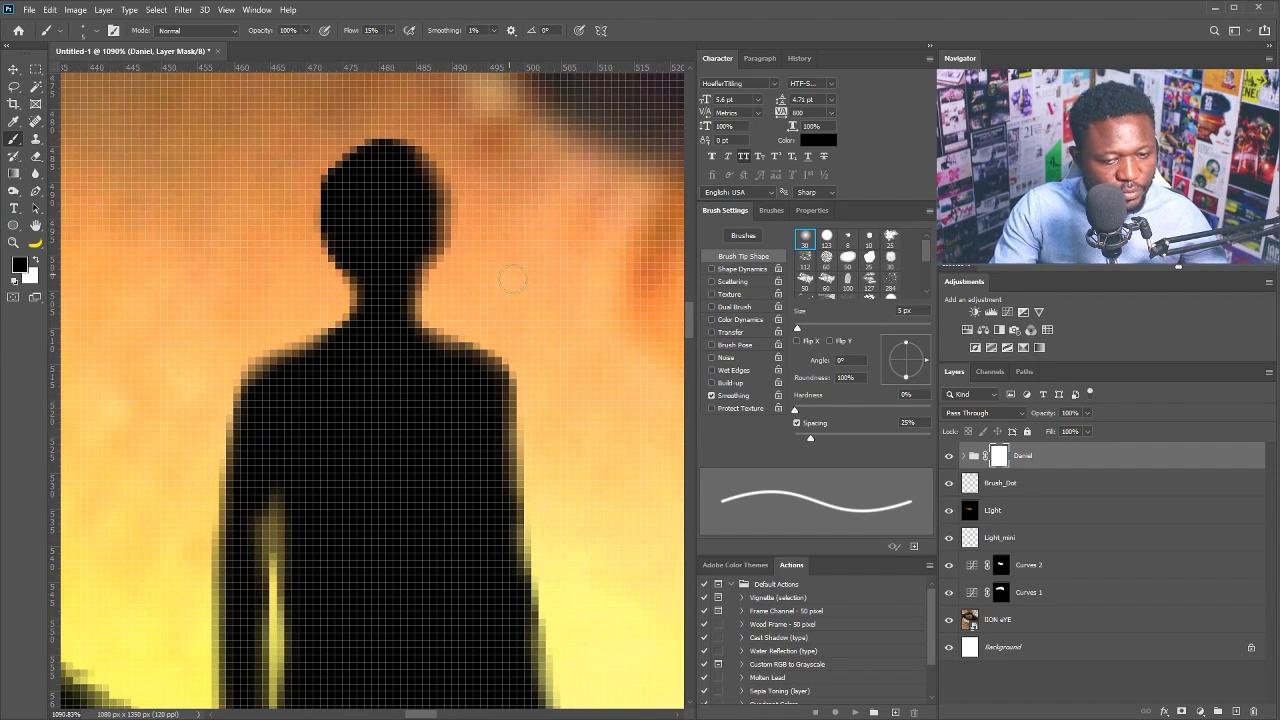
# Paint a fine detail on the mask at the left side of the man's neck with a 1 px brush.
pyautogui.scroll(5, 372, 300)
pyautogui.press('[')
pyautogui.press('[')
pyautogui.press('[')
pyautogui.press('[')
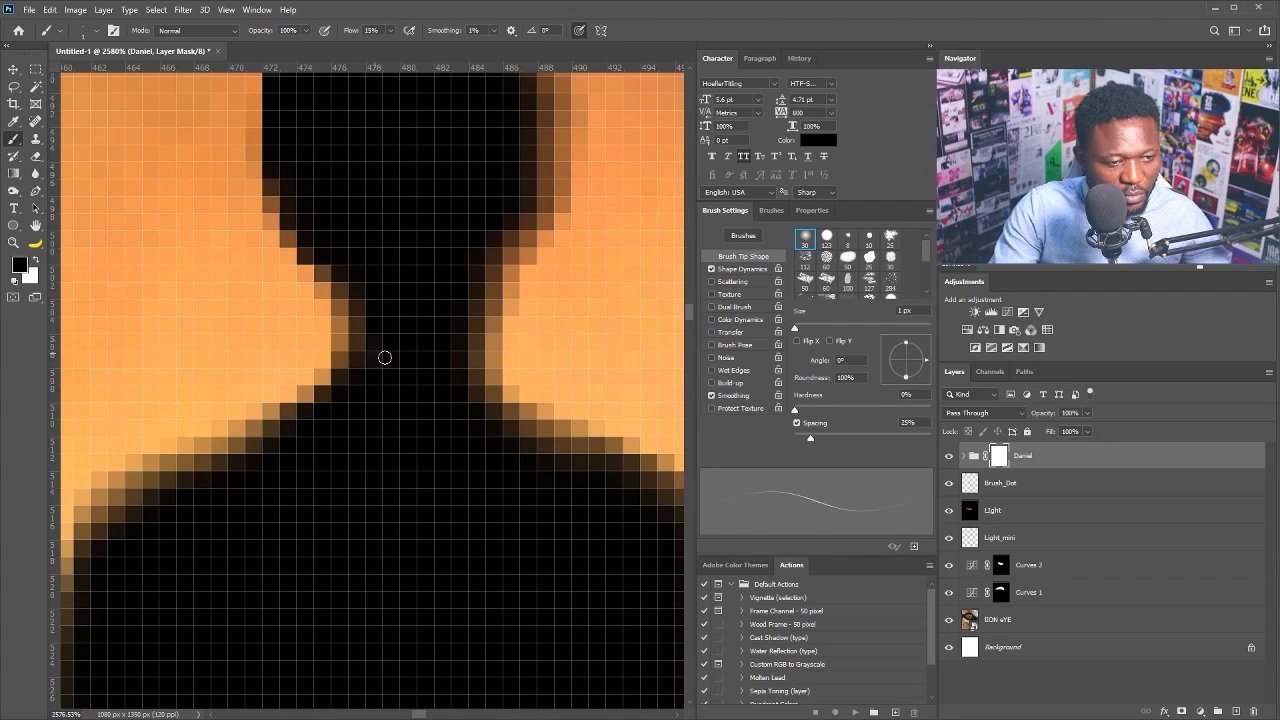
pyautogui.moveTo(343, 310); pyautogui.dragTo(351, 313)
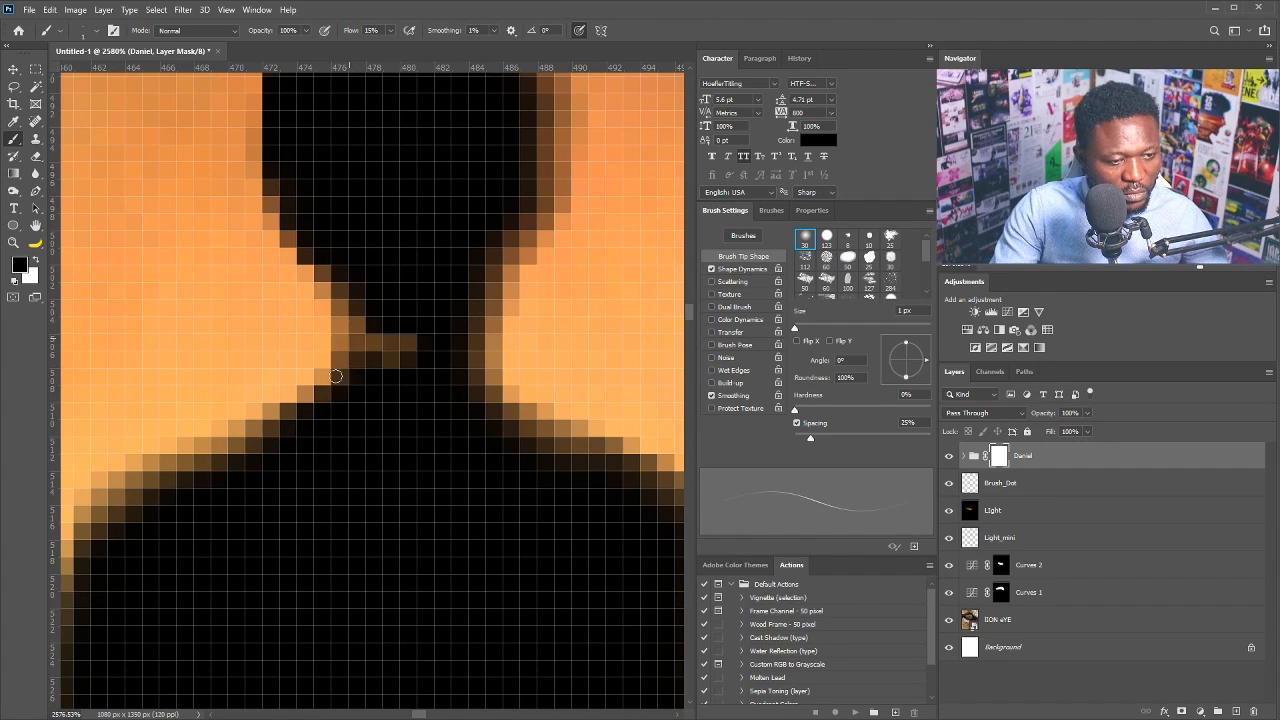
# Turn off pen pressure for size and soften the man's shoulders and arms on the group mask with a 5 px black brush.
pyautogui.scroll(-10, 336, 376)
pyautogui.scroll(8, 378, 264)
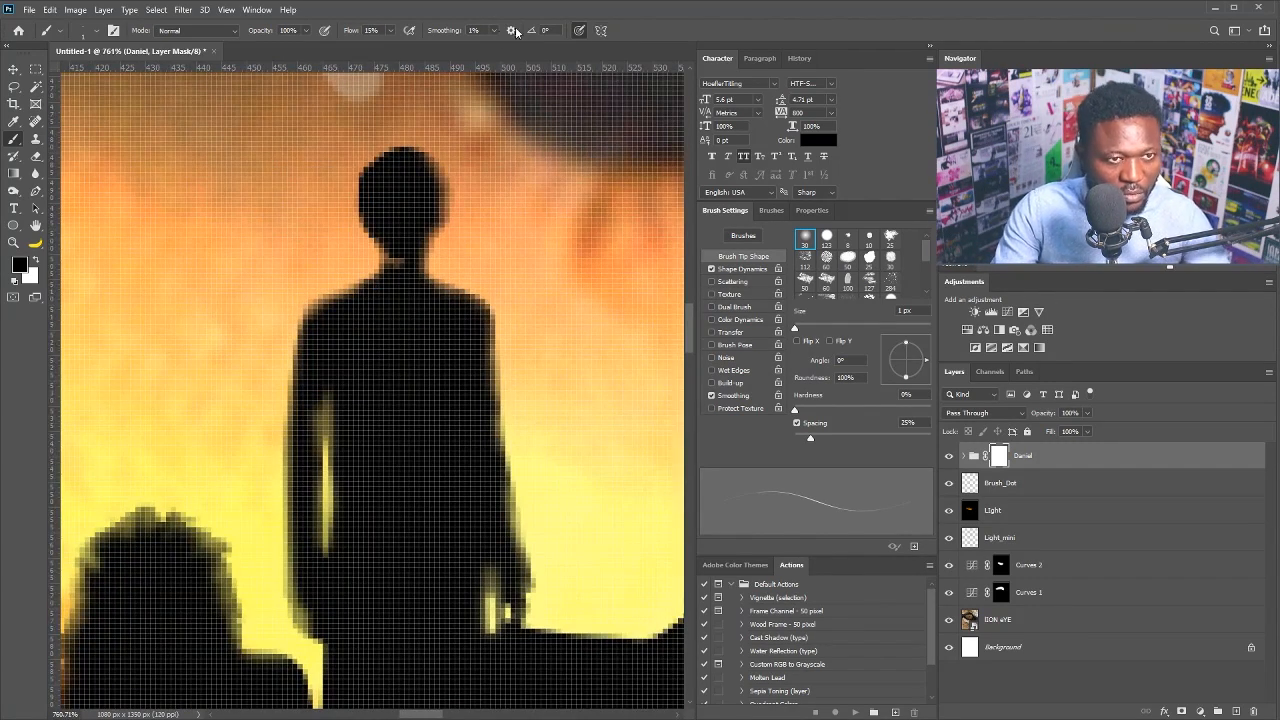
pyautogui.press(']')
pyautogui.press(']')
pyautogui.press(']')
pyautogui.press(']')
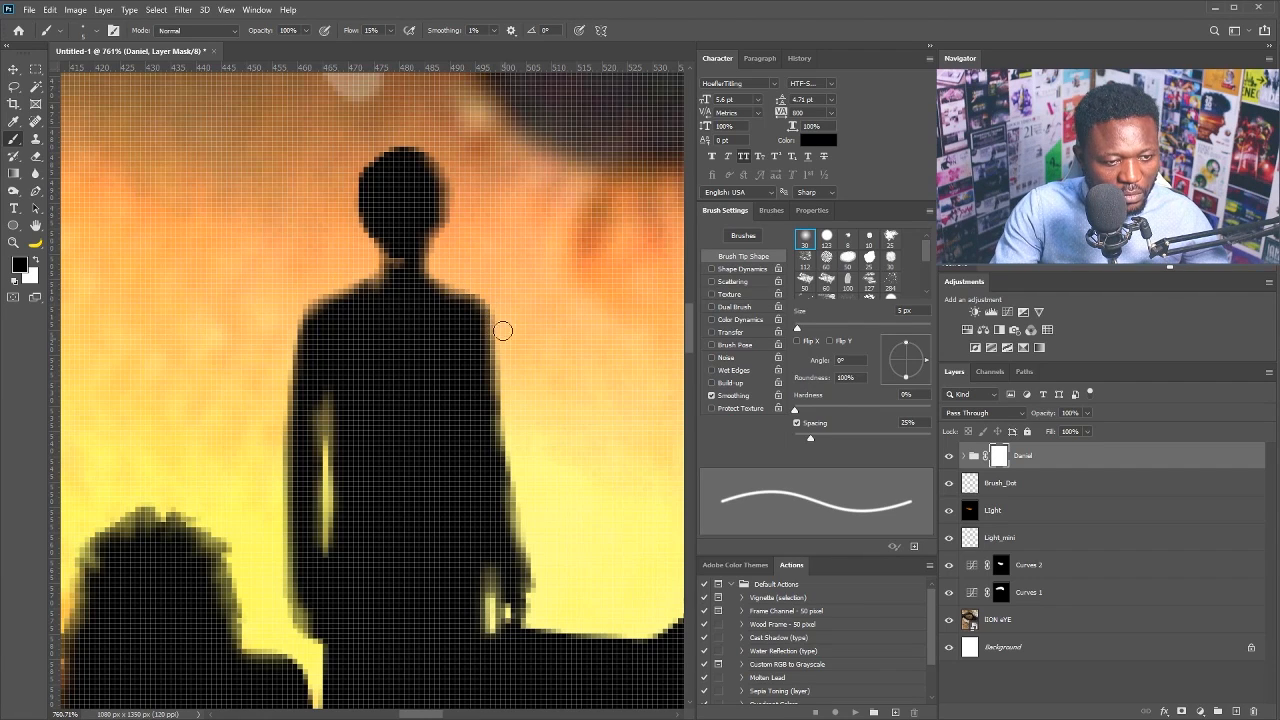
pyautogui.moveTo(503, 331); pyautogui.dragTo(517, 500)
pyautogui.moveTo(523, 584); pyautogui.dragTo(329, 330)
pyautogui.moveTo(316, 380)
pyautogui.mouseDown()
pyautogui.moveTo(424, 386)
pyautogui.moveTo(500, 350)
pyautogui.moveTo(483, 329)
pyautogui.moveTo(460, 360)
pyautogui.mouseUp()
# Soften the middle lion's back and mane by painting black on the group mask with a larger brush.
pyautogui.press(']')
pyautogui.press(']')
pyautogui.press(']')
pyautogui.press(']')
pyautogui.press(']')
pyautogui.press(']')
pyautogui.press(']')
pyautogui.moveTo(509, 289); pyautogui.dragTo(419, 355)
pyautogui.moveTo(456, 362)
pyautogui.mouseDown()
pyautogui.moveTo(477, 334)
pyautogui.moveTo(560, 298)
pyautogui.mouseUp()
pyautogui.moveTo(588, 311)
pyautogui.mouseDown()
pyautogui.moveTo(494, 291)
pyautogui.moveTo(577, 377)
pyautogui.moveTo(480, 595)
pyautogui.moveTo(555, 615)
pyautogui.moveTo(612, 462)
pyautogui.mouseUp()
# Soften the rightmost lion and the middle lion's back on the group mask with an 8 px brush at 6% flow.
pyautogui.press('[')
pyautogui.press('[')
pyautogui.press('[')
pyautogui.press('[')
pyautogui.moveTo(637, 431)
pyautogui.mouseDown()
pyautogui.moveTo(474, 428)
pyautogui.moveTo(559, 454)
pyautogui.moveTo(629, 540)
pyautogui.moveTo(620, 600)
pyautogui.mouseUp()
pyautogui.moveTo(605, 602); pyautogui.dragTo(566, 440)
pyautogui.moveTo(556, 354)
pyautogui.mouseDown()
pyautogui.moveTo(571, 385)
pyautogui.moveTo(420, 266)
pyautogui.moveTo(349, 371)
pyautogui.mouseUp()
pyautogui.moveTo(390, 30); pyautogui.dragTo(386, 47)
pyautogui.moveTo(414, 357)
pyautogui.mouseDown()
pyautogui.moveTo(526, 266)
pyautogui.moveTo(595, 429)
pyautogui.mouseUp()
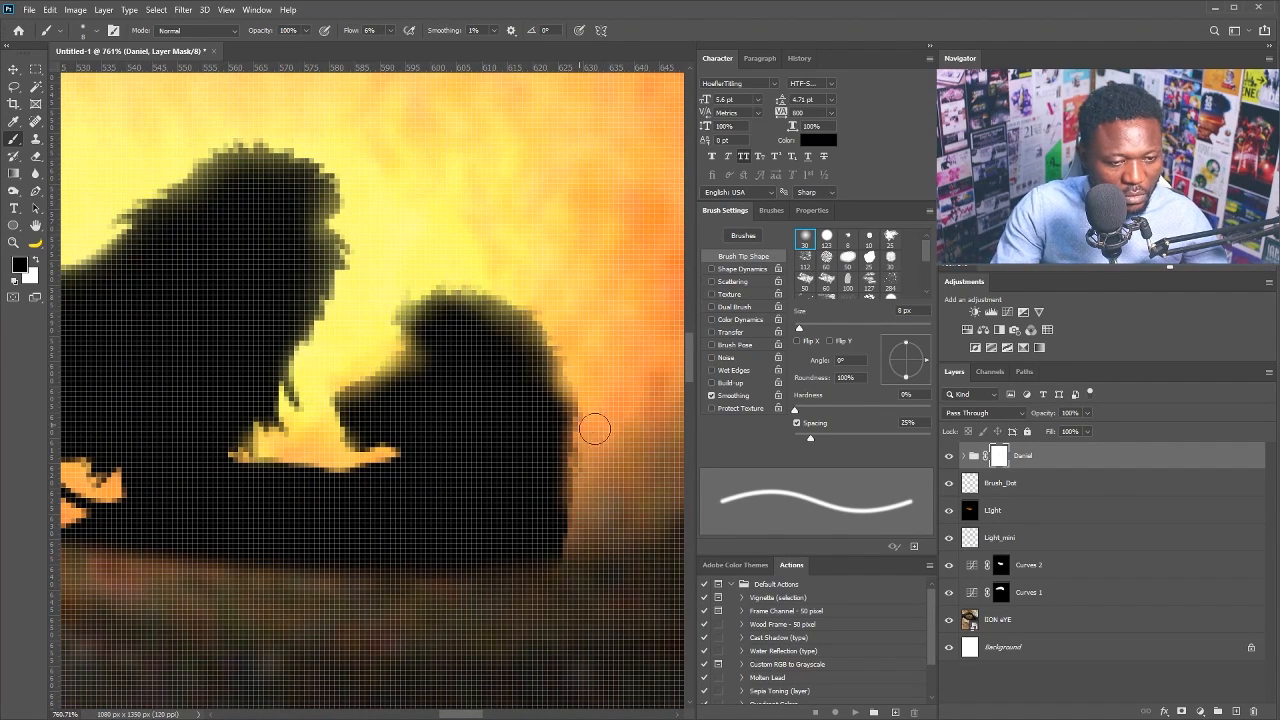
pyautogui.moveTo(328, 190)
pyautogui.mouseDown()
pyautogui.moveTo(309, 154)
pyautogui.moveTo(541, 212)
pyautogui.mouseUp()
pyautogui.moveTo(390, 287); pyautogui.dragTo(354, 267)
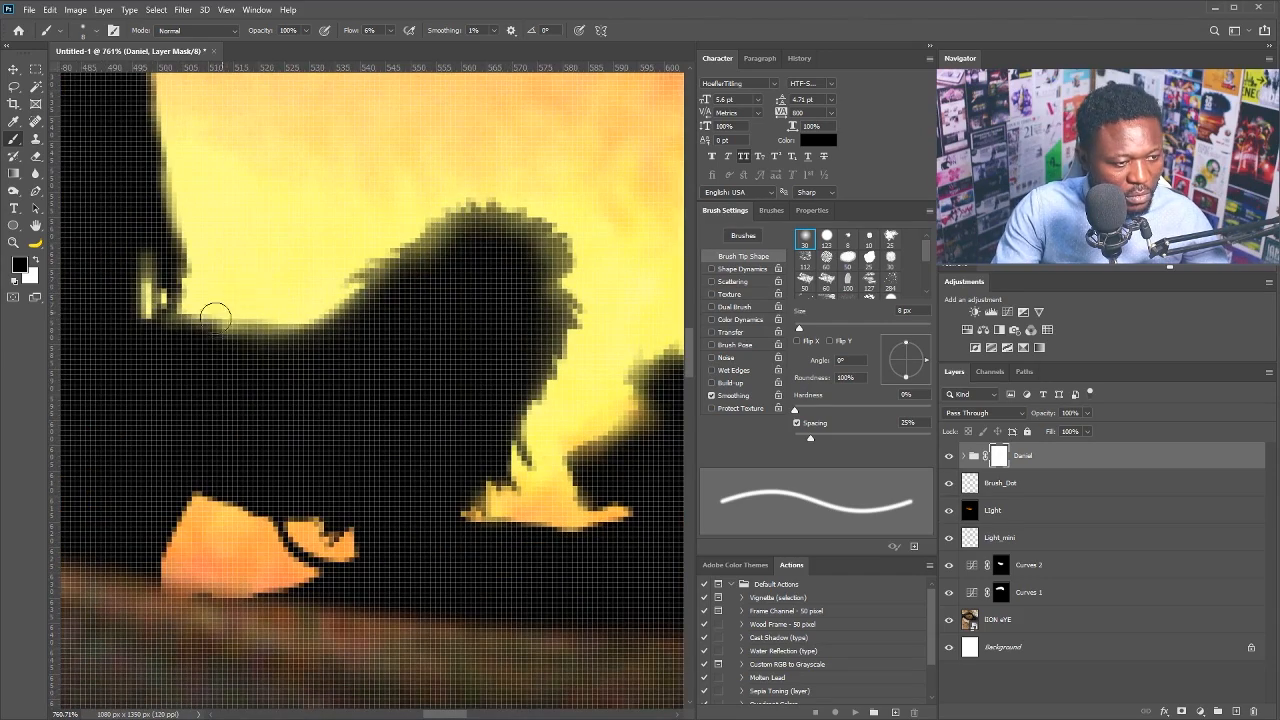
# Fade the edges around the man's head, shoulders and arms on the group mask with a 20 px soft brush.
pyautogui.moveTo(214, 210); pyautogui.dragTo(354, 386)
pyautogui.moveTo(299, 214); pyautogui.dragTo(377, 397)
pyautogui.press(']')
pyautogui.press(']')
pyautogui.press(']')
pyautogui.press(']')
pyautogui.press(']')
pyautogui.press('[')
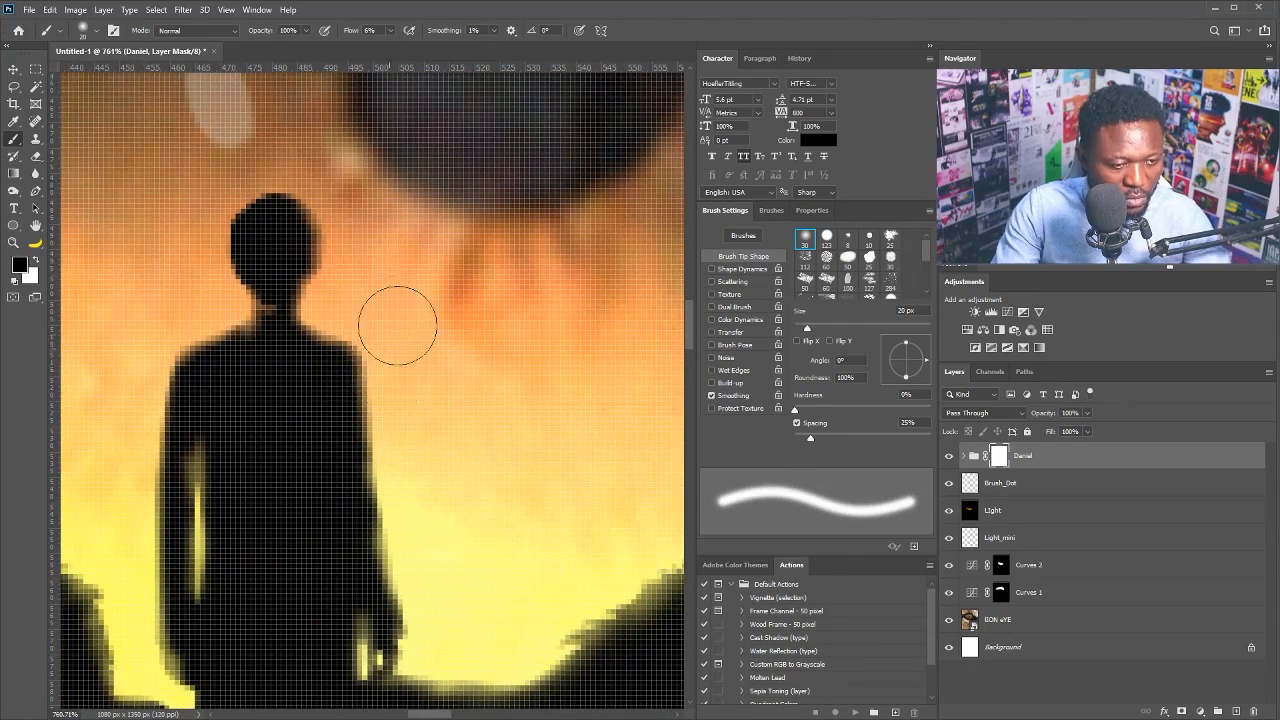
pyautogui.moveTo(366, 348)
pyautogui.mouseDown()
pyautogui.moveTo(400, 354)
pyautogui.moveTo(398, 394)
pyautogui.mouseUp()
pyautogui.moveTo(198, 290)
pyautogui.mouseDown()
pyautogui.moveTo(230, 340)
pyautogui.moveTo(160, 355)
pyautogui.mouseUp()
pyautogui.moveTo(342, 286); pyautogui.dragTo(250, 380)
pyautogui.moveTo(382, 474); pyautogui.dragTo(500, 474)
pyautogui.moveTo(323, 447); pyautogui.dragTo(366, 438)
# Refine the softened outlines of the middle and rightmost lions on the group mask with a 9 px brush.
pyautogui.press('[')
pyautogui.press('[')
pyautogui.press('[')
pyautogui.moveTo(425, 408)
pyautogui.mouseDown()
pyautogui.moveTo(315, 376)
pyautogui.moveTo(536, 448)
pyautogui.moveTo(372, 398)
pyautogui.moveTo(283, 411)
pyautogui.moveTo(545, 430)
pyautogui.mouseUp()
pyautogui.moveTo(494, 320)
pyautogui.mouseDown()
pyautogui.moveTo(416, 318)
pyautogui.moveTo(302, 365)
pyautogui.moveTo(370, 365)
pyautogui.mouseUp()
pyautogui.moveTo(362, 390); pyautogui.dragTo(378, 342)
pyautogui.moveTo(598, 378); pyautogui.dragTo(471, 332)
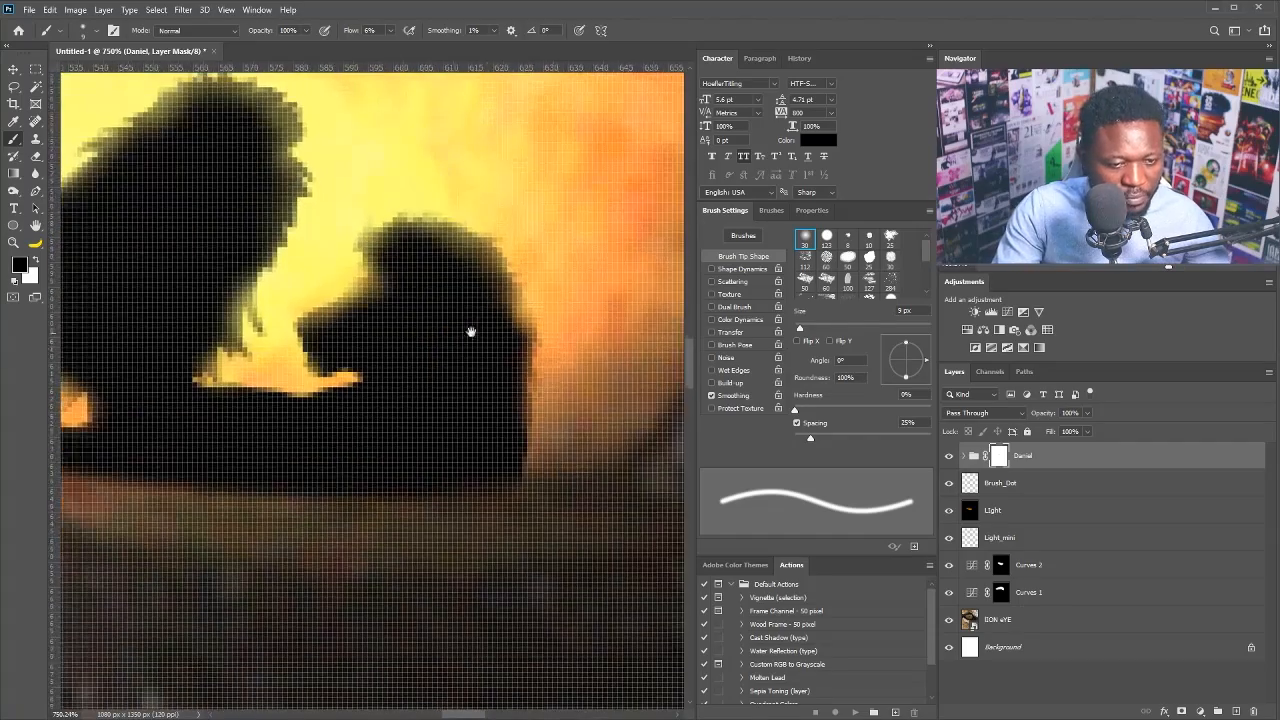
pyautogui.moveTo(313, 180); pyautogui.dragTo(463, 237)
pyautogui.moveTo(590, 410); pyautogui.dragTo(490, 412)
pyautogui.moveTo(258, 340); pyautogui.dragTo(380, 340)
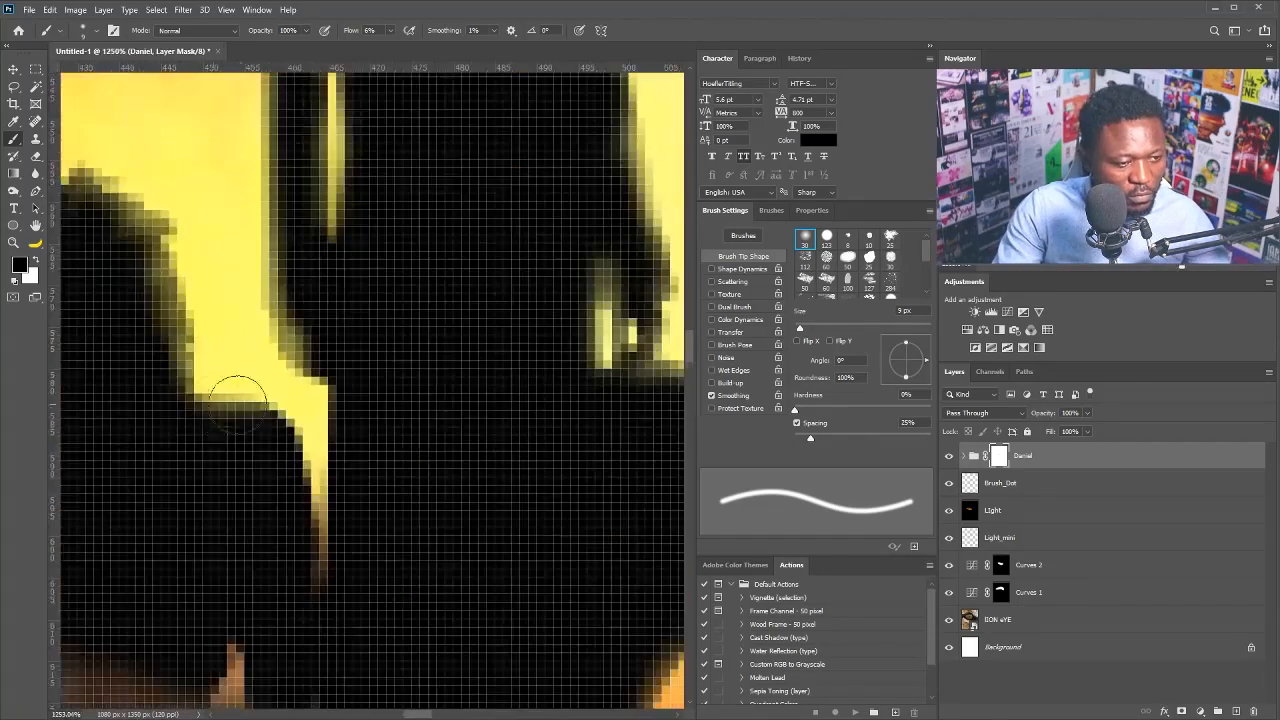
# Soften the edges between the leftmost lion and the man's legs, enabling pen pressure for size with an 8 px brush.
pyautogui.moveTo(238, 405)
pyautogui.mouseDown()
pyautogui.moveTo(293, 397)
pyautogui.moveTo(286, 440)
pyautogui.moveTo(284, 400)
pyautogui.moveTo(336, 510)
pyautogui.moveTo(313, 497)
pyautogui.moveTo(324, 575)
pyautogui.moveTo(341, 537)
pyautogui.moveTo(316, 510)
pyautogui.moveTo(322, 626)
pyautogui.moveTo(291, 340)
pyautogui.mouseUp()
pyautogui.press('[')
pyautogui.press('[')
pyautogui.press('[')
pyautogui.press('[')
pyautogui.press('[')
pyautogui.press('[')
pyautogui.click(576, 31)
pyautogui.press(']')
pyautogui.press(']')
pyautogui.press(']')
pyautogui.press(']')
pyautogui.press(']')
pyautogui.moveTo(440, 380)
pyautogui.mouseDown()
pyautogui.moveTo(394, 360)
pyautogui.moveTo(328, 399)
pyautogui.moveTo(390, 303)
pyautogui.moveTo(373, 394)
pyautogui.mouseUp()
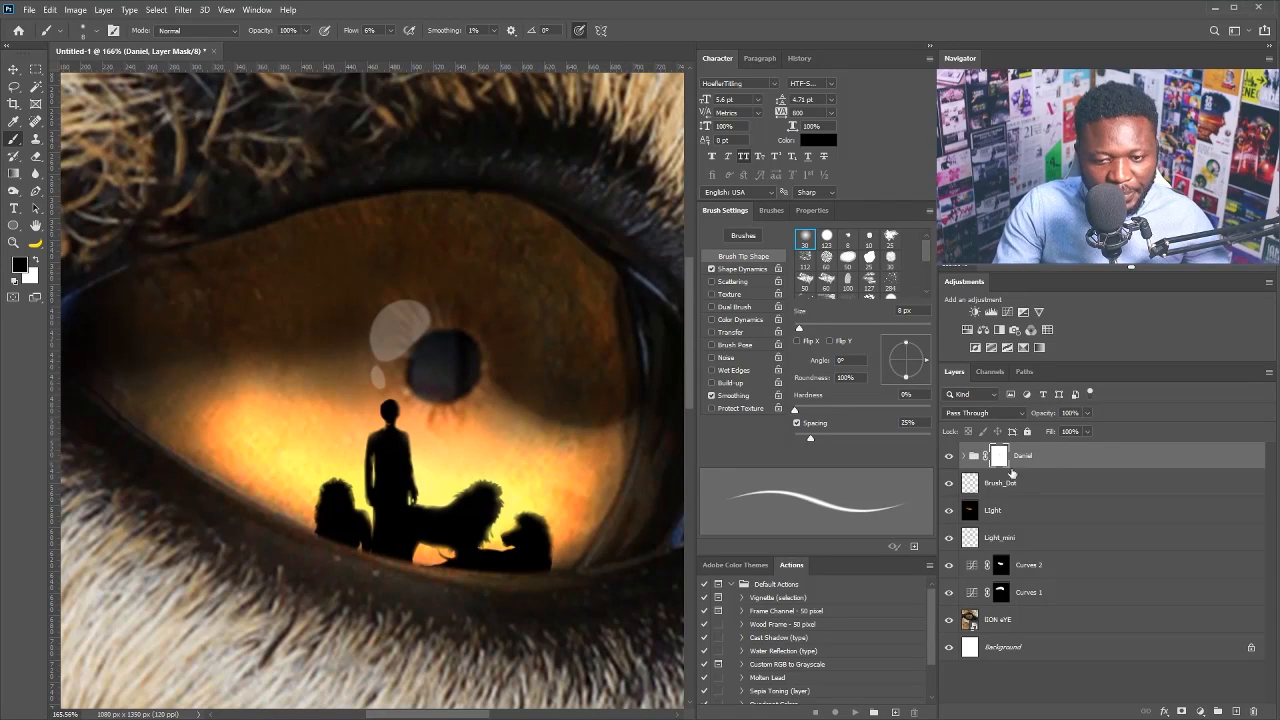
# Add a Color Lookup adjustment layer with the EdgyAmber.3DL LUT above the silhouettes group and invert its mask to black.
pyautogui.click(1046, 328)
pyautogui.click(818, 256)
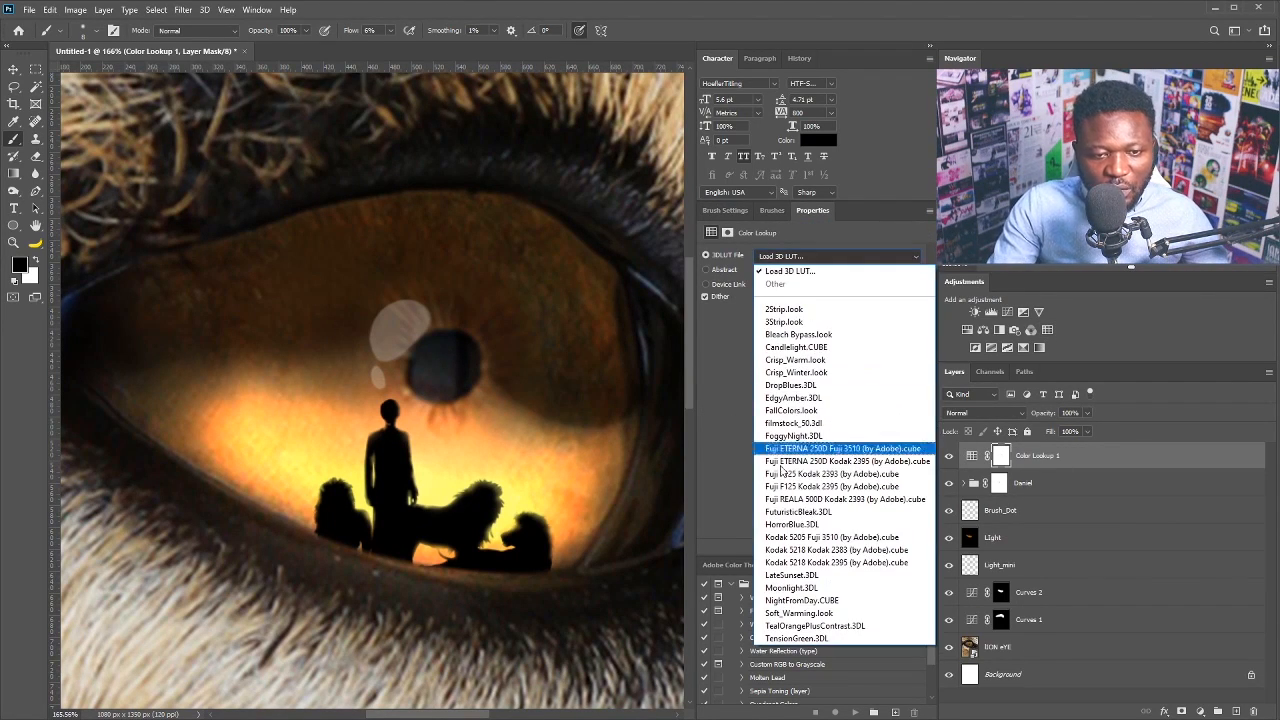
pyautogui.click(836, 398)
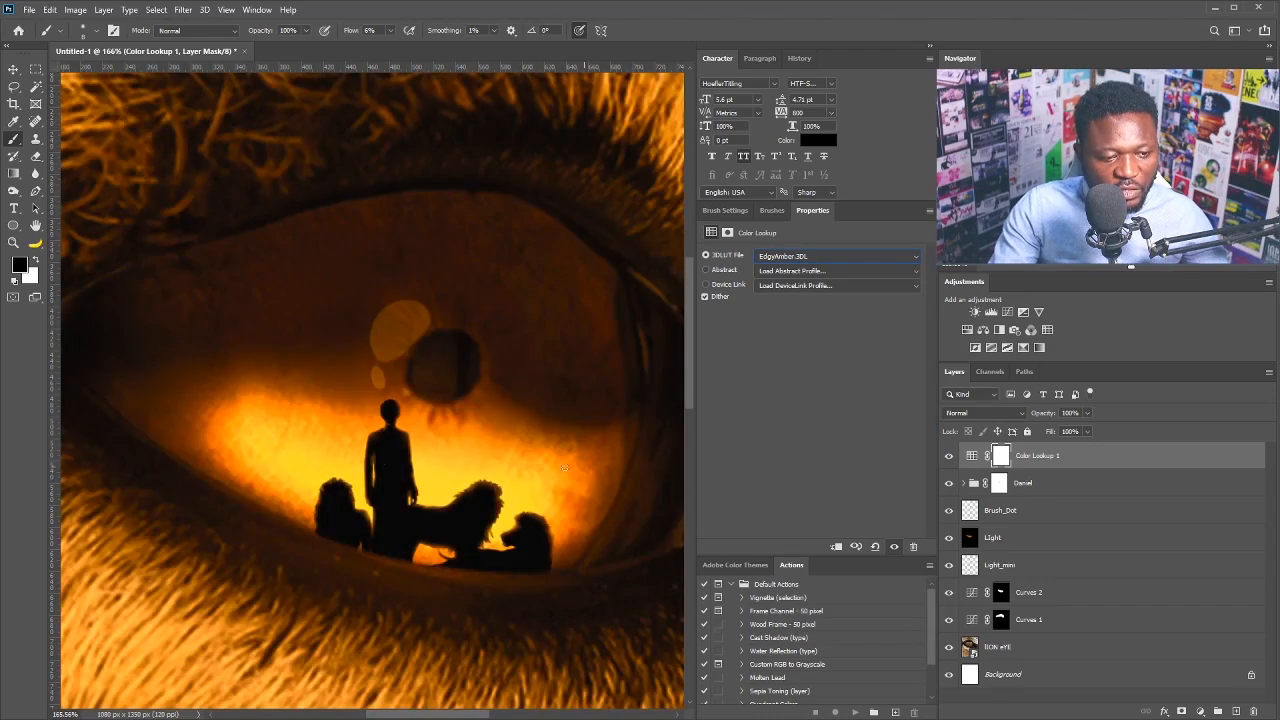
pyautogui.moveTo(491, 303); pyautogui.dragTo(462, 394)
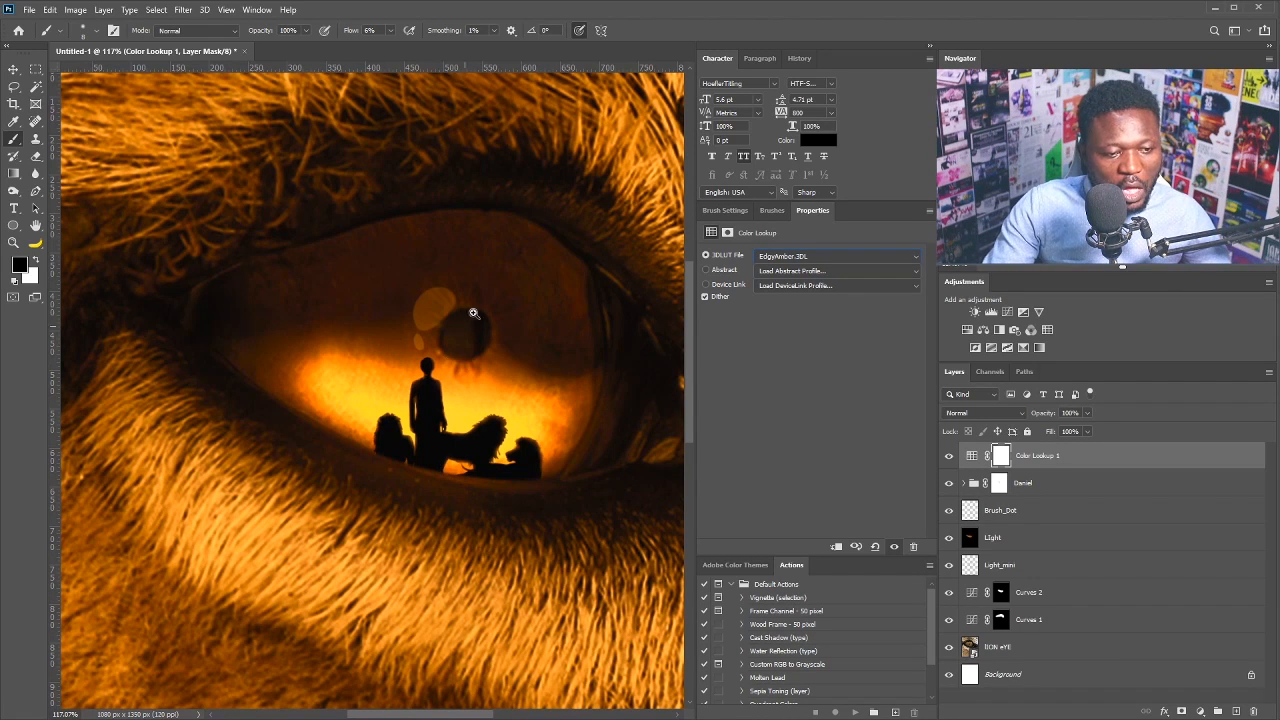
pyautogui.moveTo(473, 313)
pyautogui.mouseDown()
pyautogui.moveTo(466, 329)
pyautogui.moveTo(483, 300)
pyautogui.mouseUp()
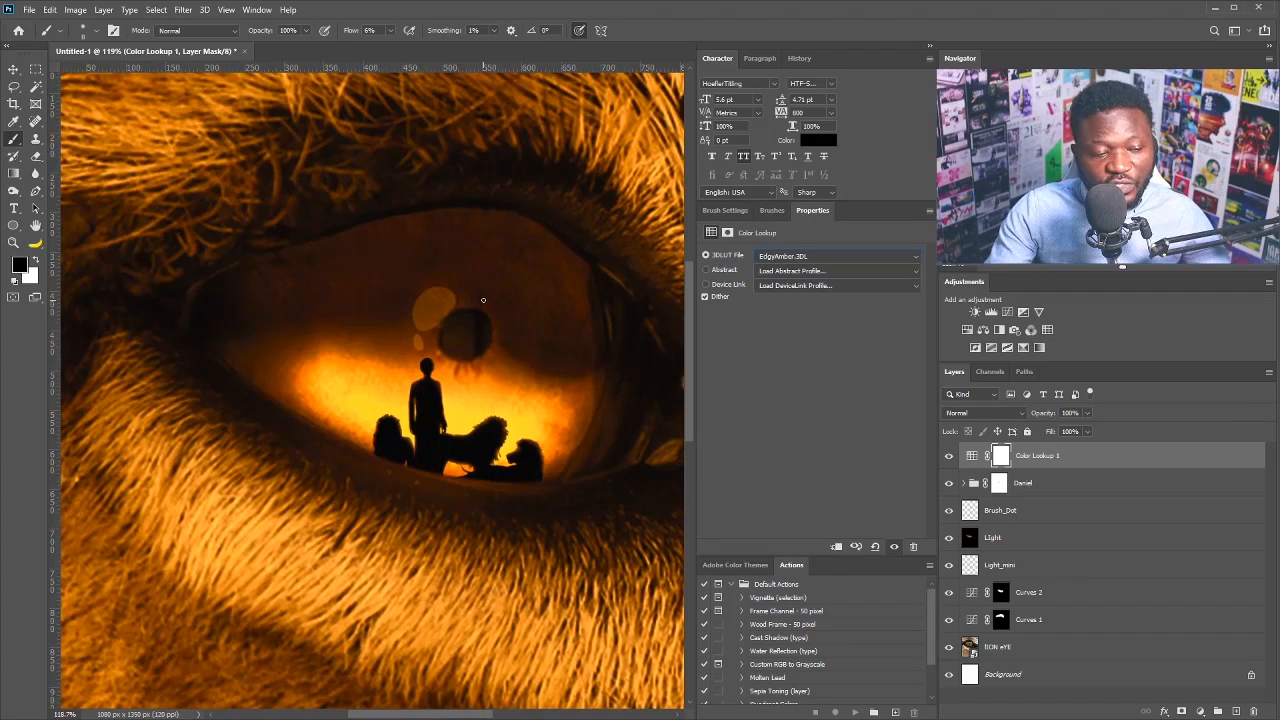
pyautogui.moveTo(342, 394); pyautogui.dragTo(308, 394)
pyautogui.moveTo(374, 353); pyautogui.dragTo(347, 394)
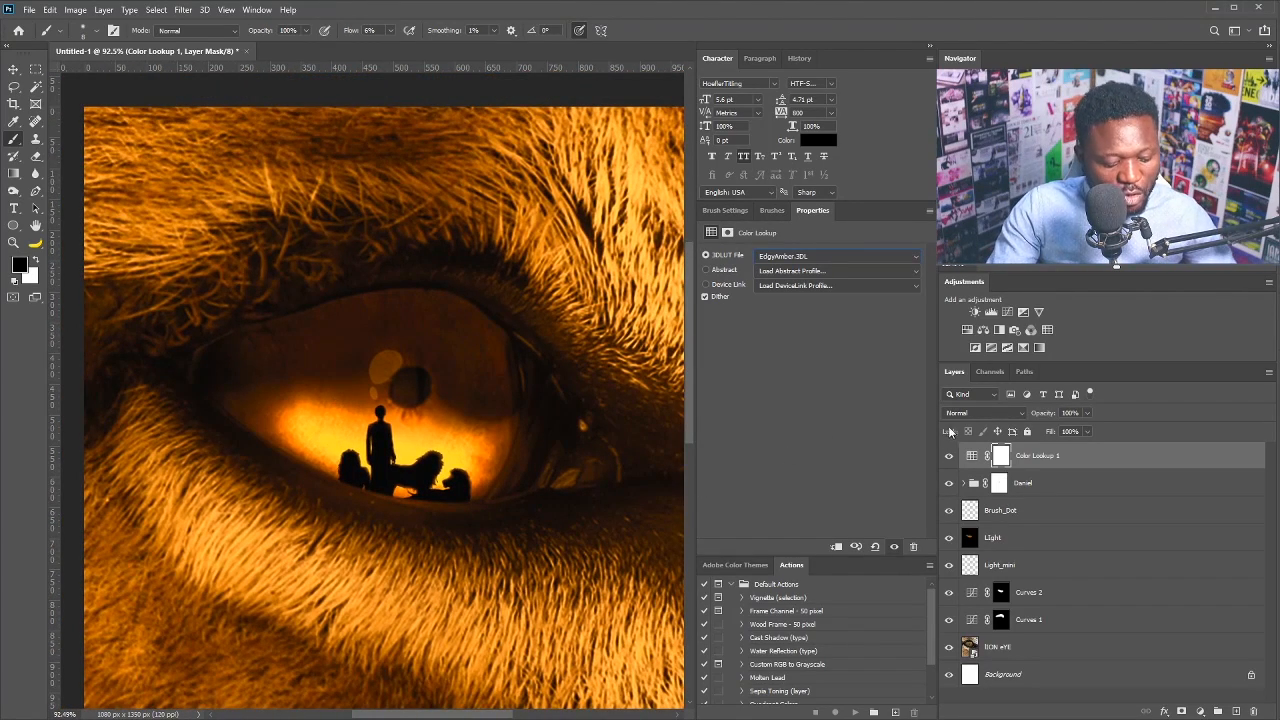
pyautogui.hotkey('ctrl', 'i')
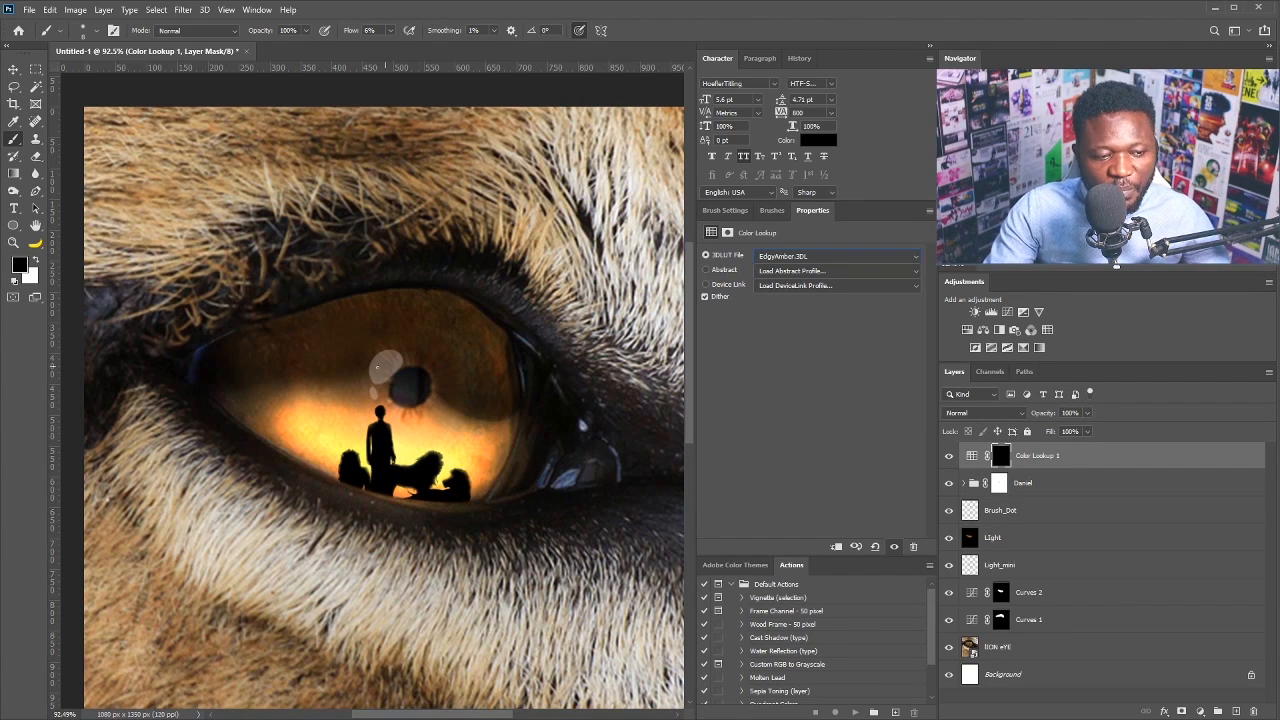
# Set up a white soft brush of 112 px with 16% flow and pen pressure for size turned off.
pyautogui.scroll(3, 377, 368)
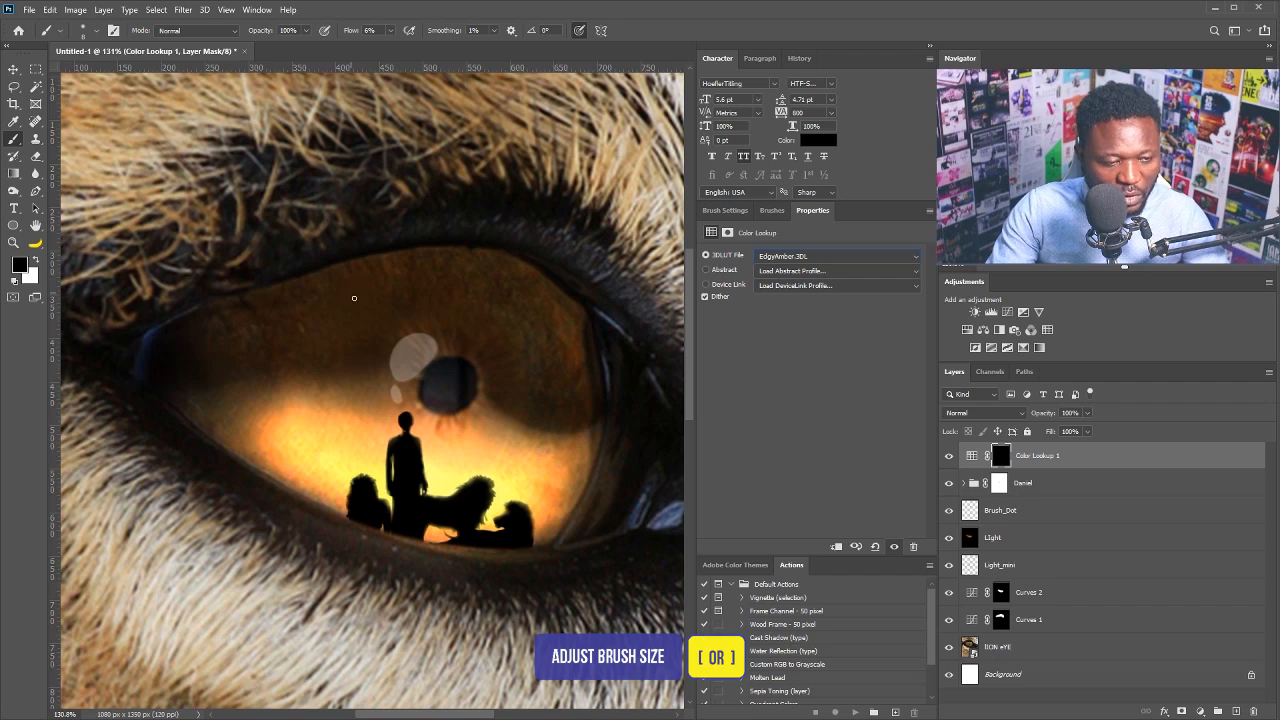
pyautogui.click(725, 211)
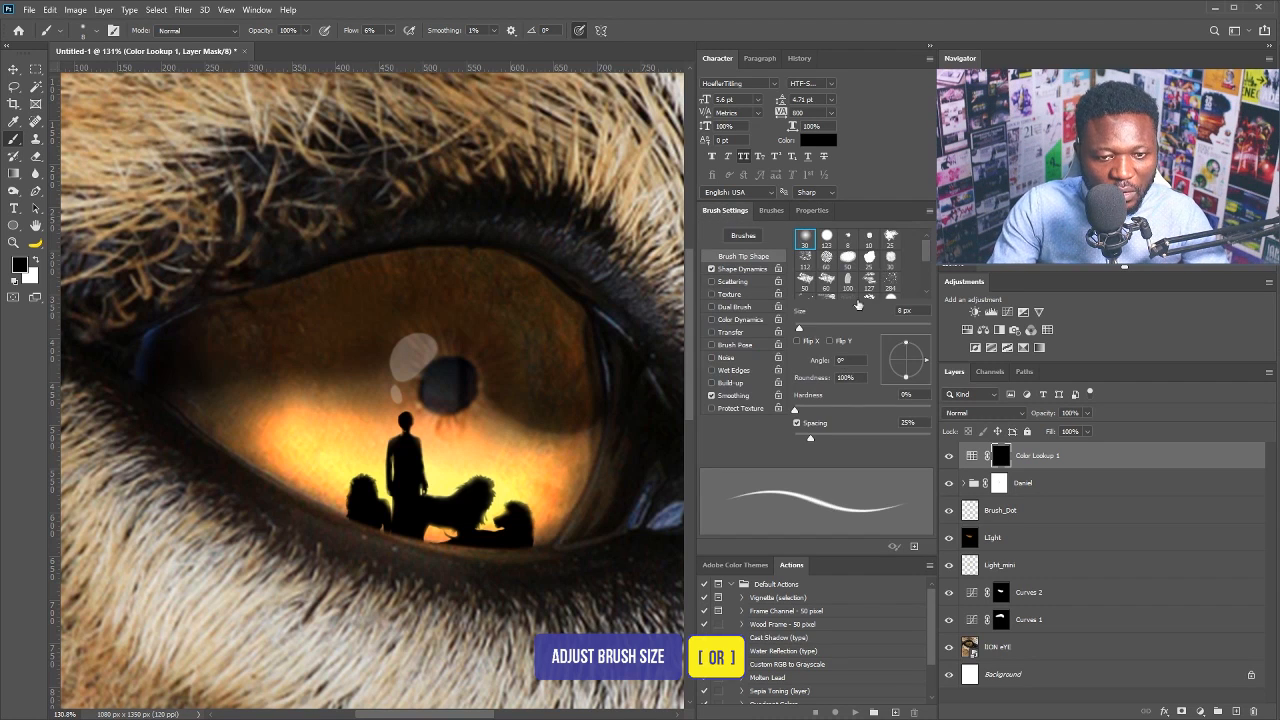
pyautogui.moveTo(807, 330); pyautogui.dragTo(848, 329)
pyautogui.click(579, 30)
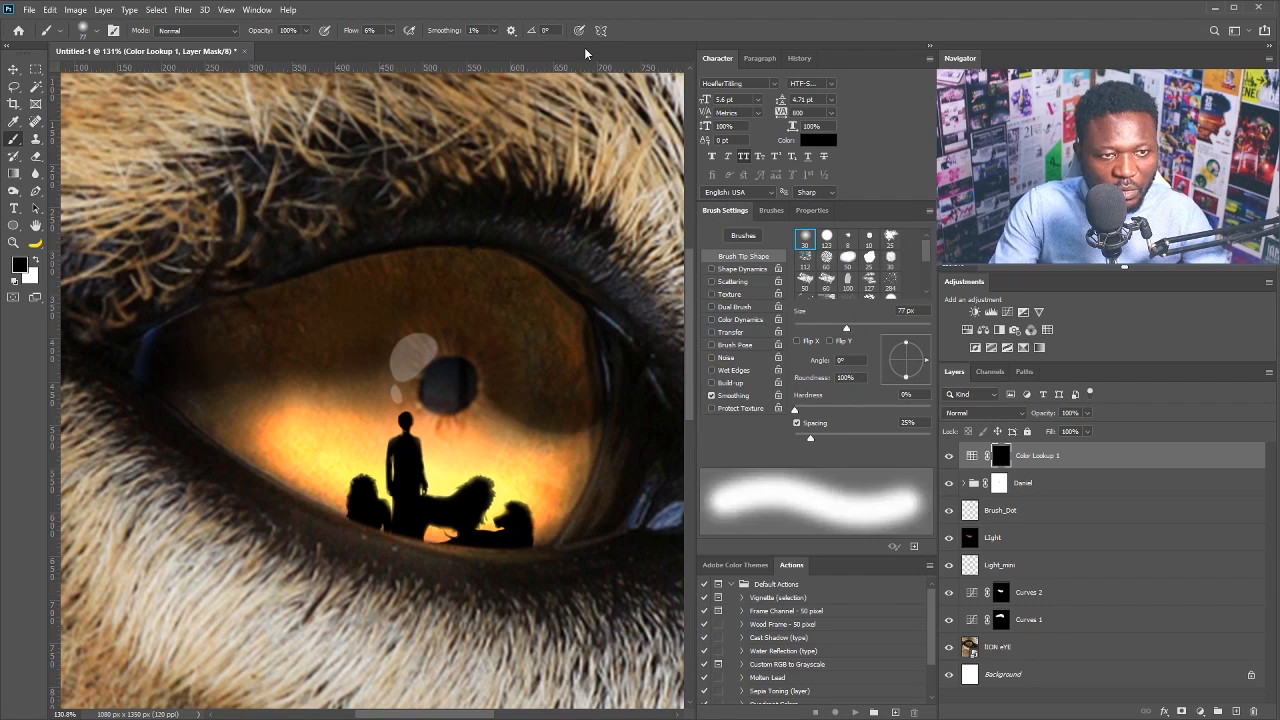
pyautogui.click(390, 31)
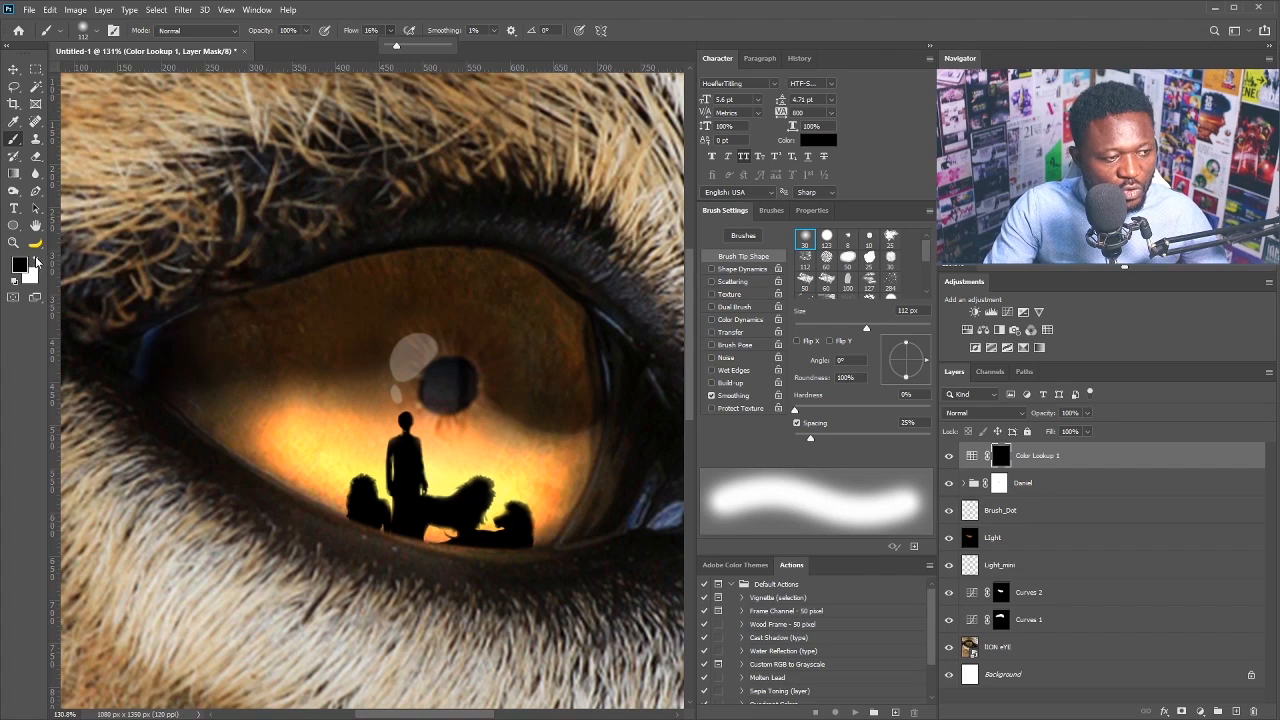
pyautogui.click(35, 259)
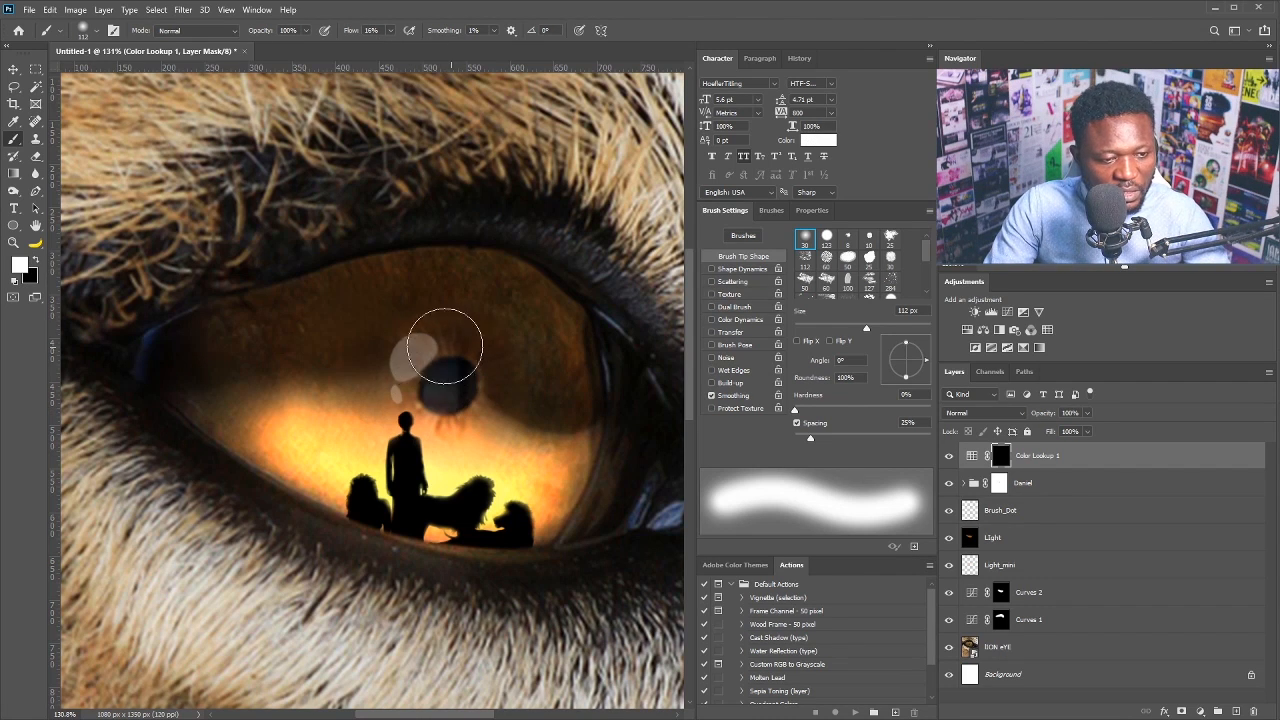
# Reveal the amber grade across the whole eye by painting white on the Color Lookup mask, enlarging the brush to 200 px.
pyautogui.moveTo(445, 346)
pyautogui.mouseDown()
pyautogui.moveTo(192, 366)
pyautogui.moveTo(218, 376)
pyautogui.mouseUp()
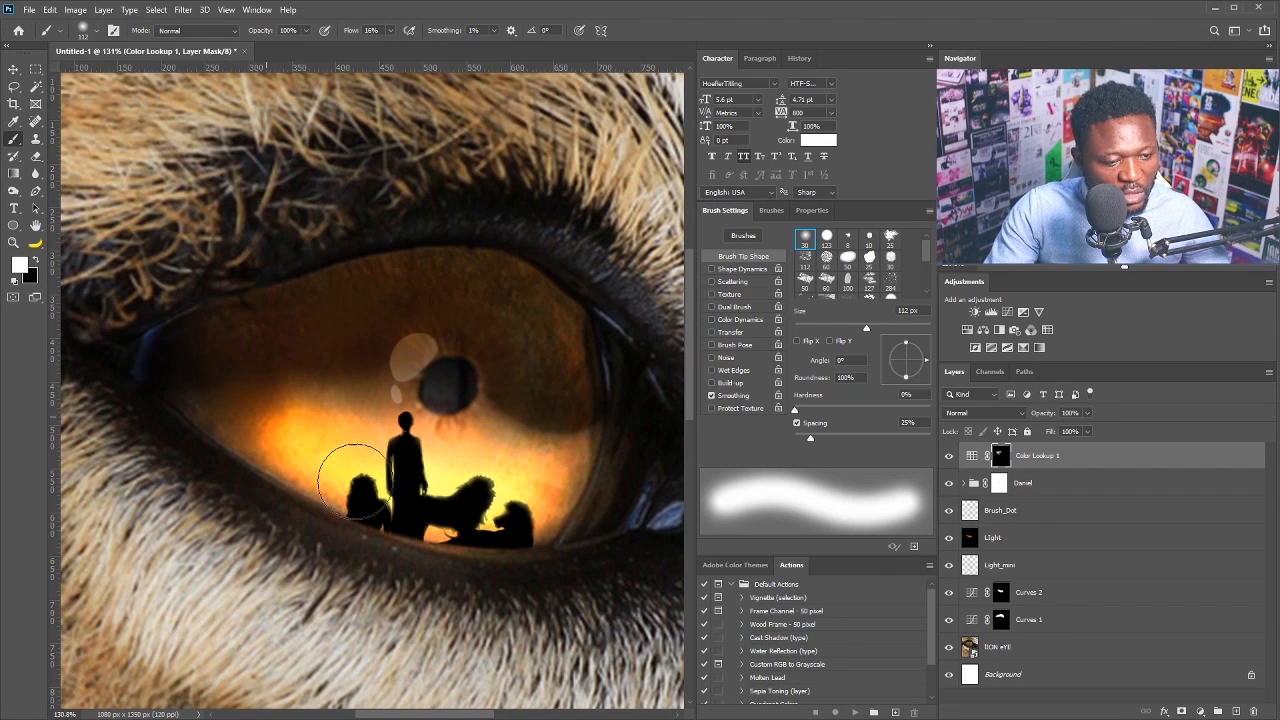
pyautogui.moveTo(355, 481)
pyautogui.mouseDown()
pyautogui.moveTo(457, 509)
pyautogui.moveTo(580, 460)
pyautogui.moveTo(309, 291)
pyautogui.moveTo(590, 323)
pyautogui.moveTo(191, 387)
pyautogui.moveTo(405, 396)
pyautogui.moveTo(506, 420)
pyautogui.moveTo(461, 367)
pyautogui.mouseUp()
pyautogui.press(']')
pyautogui.press(']')
pyautogui.press(']')
pyautogui.press(']')
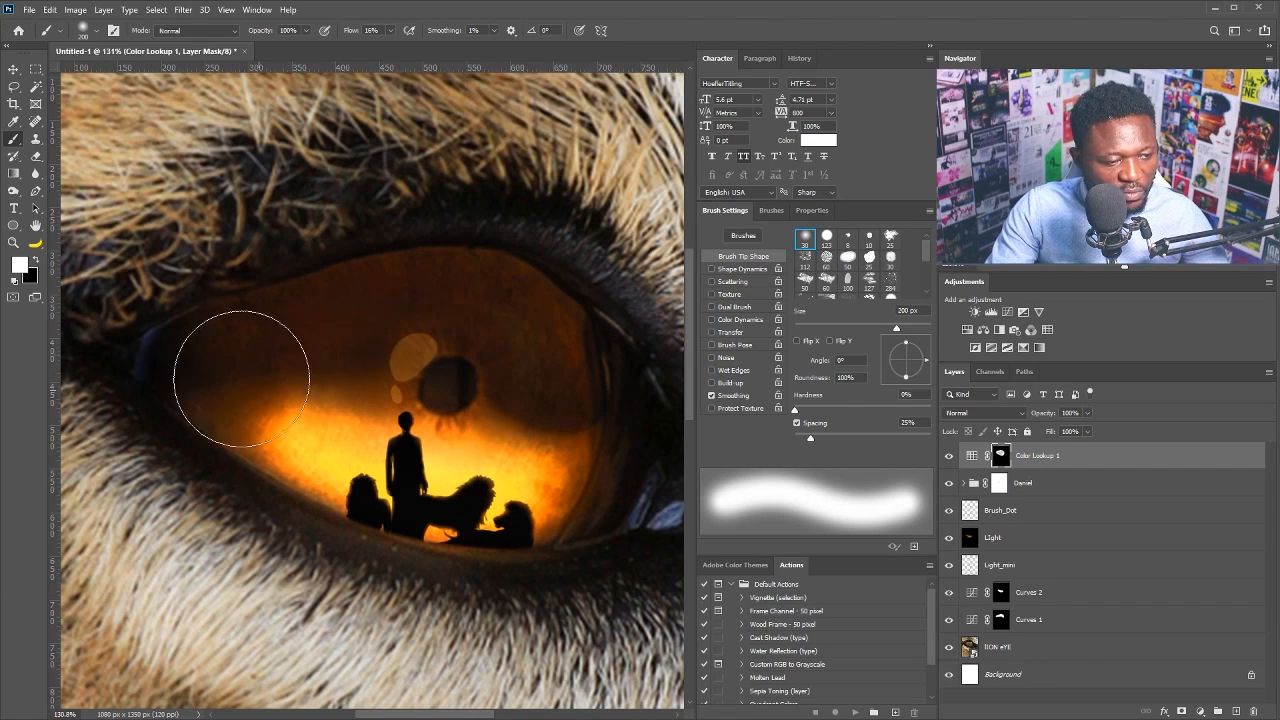
# Reduce the amber over the iris by painting black at 8% flow on the Color Lookup mask, and set the layer's opacity to 91%.
pyautogui.press('x')
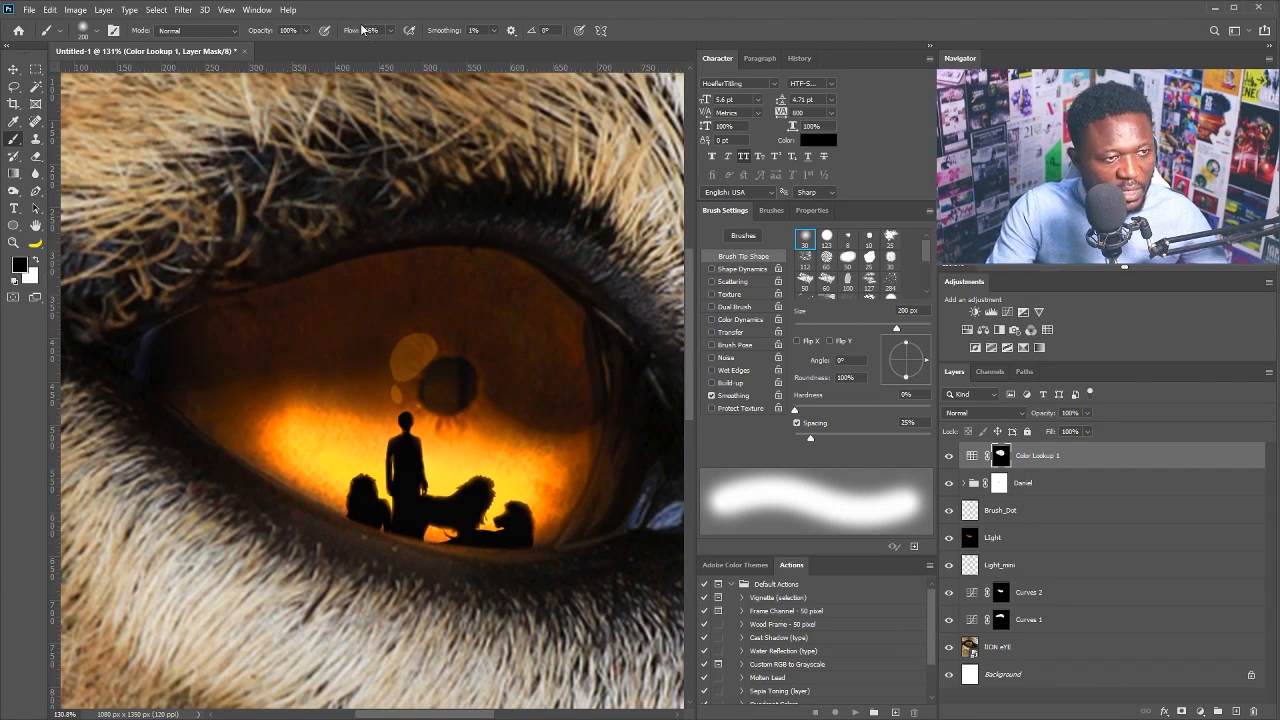
pyautogui.doubleClick(371, 29)
pyautogui.write('8')
pyautogui.moveTo(235, 375); pyautogui.dragTo(467, 282)
pyautogui.press('[')
pyautogui.press('[')
pyautogui.press('[')
pyautogui.press('[')
pyautogui.moveTo(551, 387)
pyautogui.mouseDown()
pyautogui.moveTo(388, 319)
pyautogui.moveTo(314, 347)
pyautogui.mouseUp()
pyautogui.moveTo(417, 311); pyautogui.dragTo(303, 306)
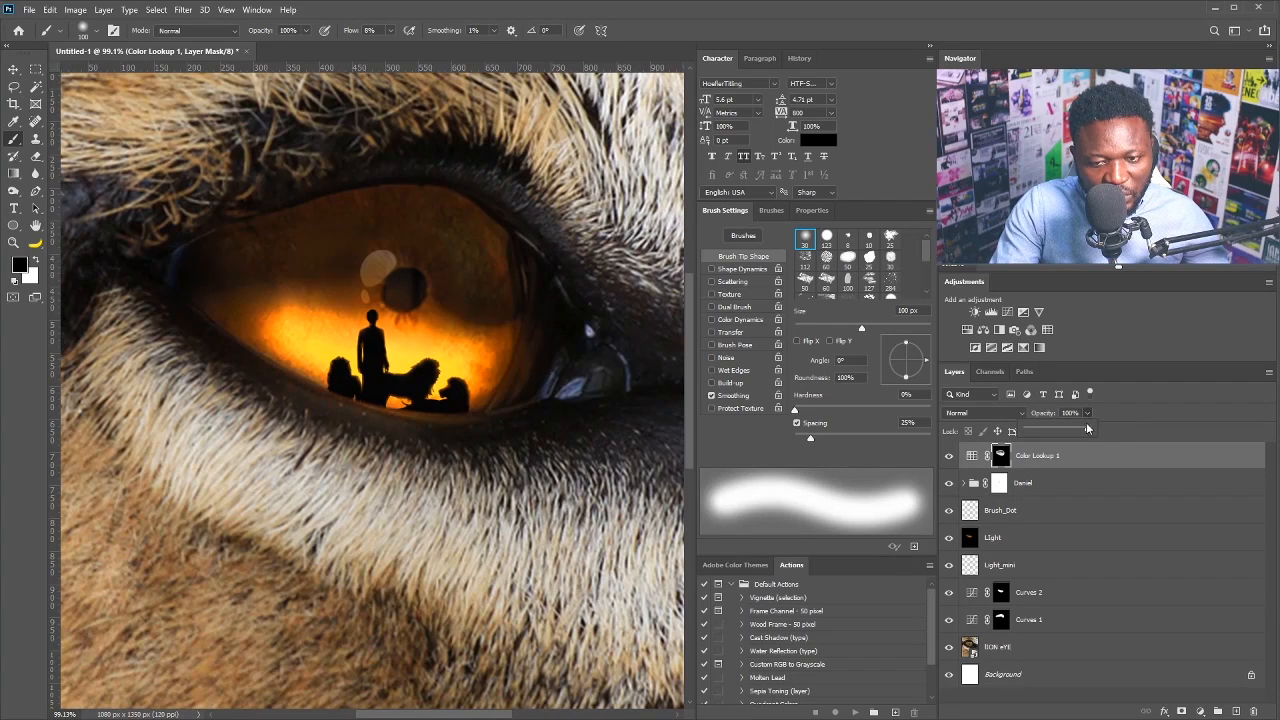
pyautogui.moveTo(387, 352); pyautogui.dragTo(338, 340)
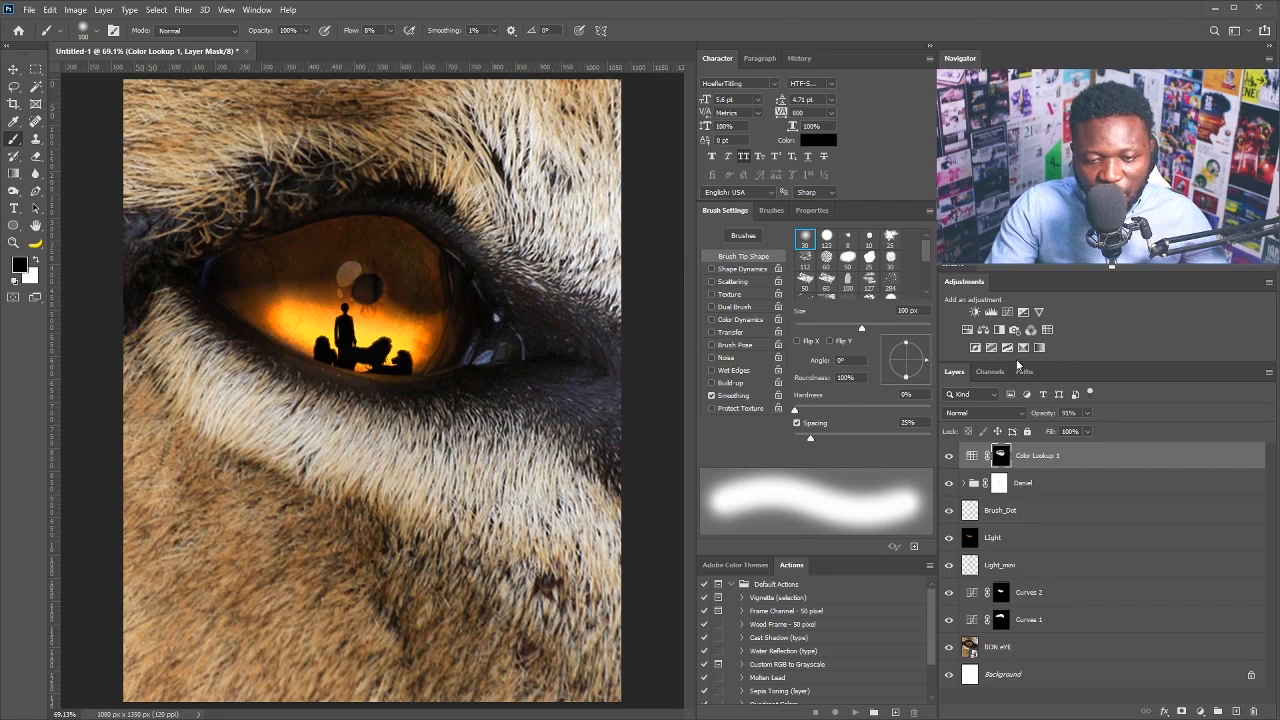
# Add a Gradient Map adjustment layer on top with the black-to-white Foreground to Background gradient.
pyautogui.click(1039, 348)
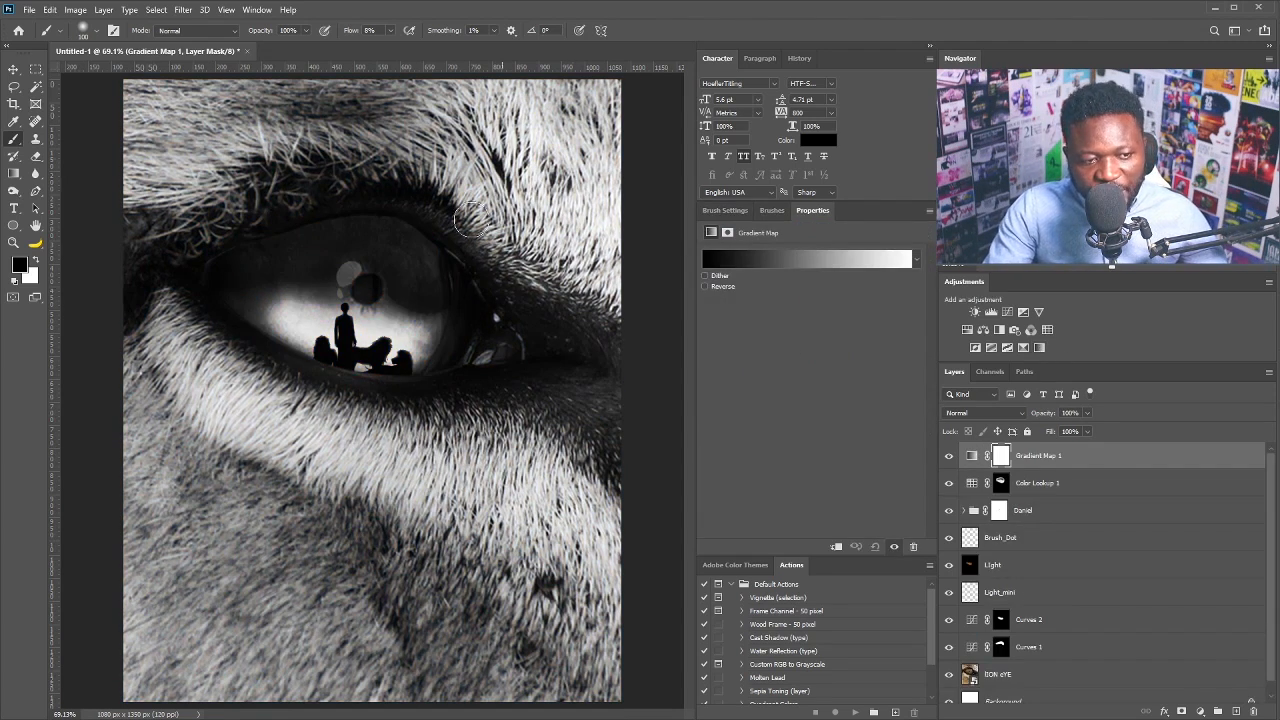
pyautogui.click(808, 259)
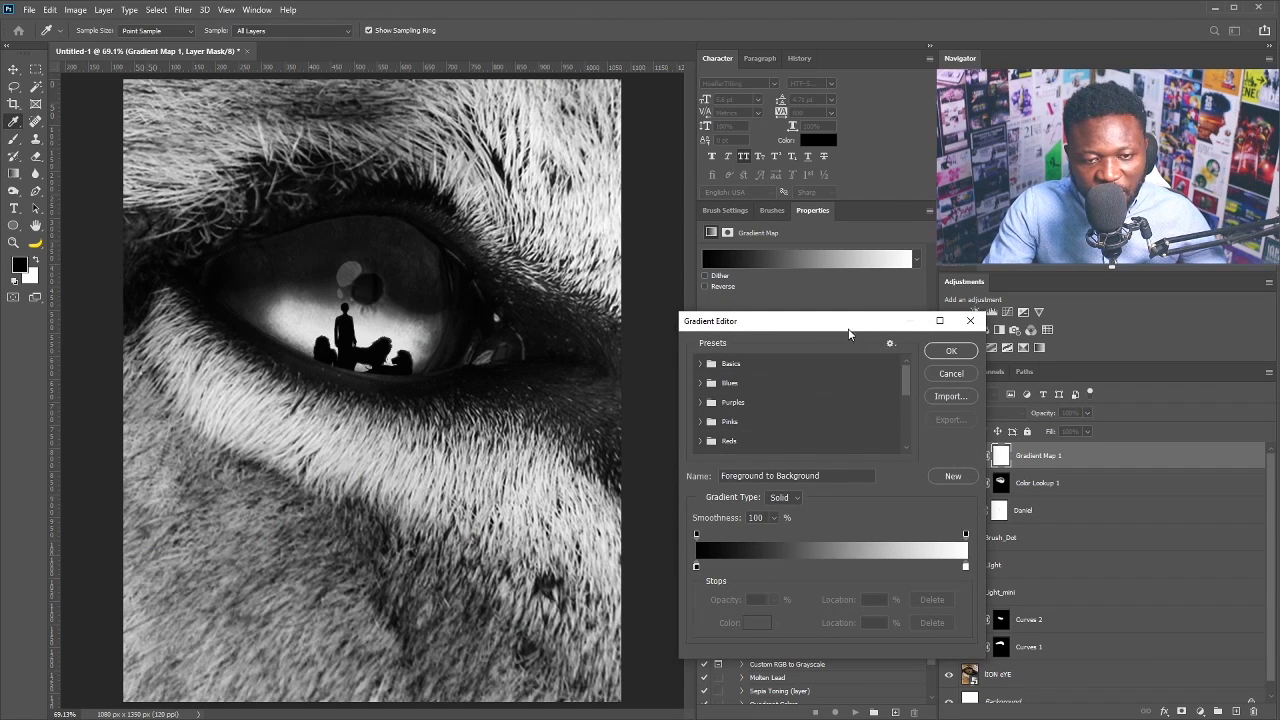
pyautogui.moveTo(828, 324); pyautogui.dragTo(804, 318)
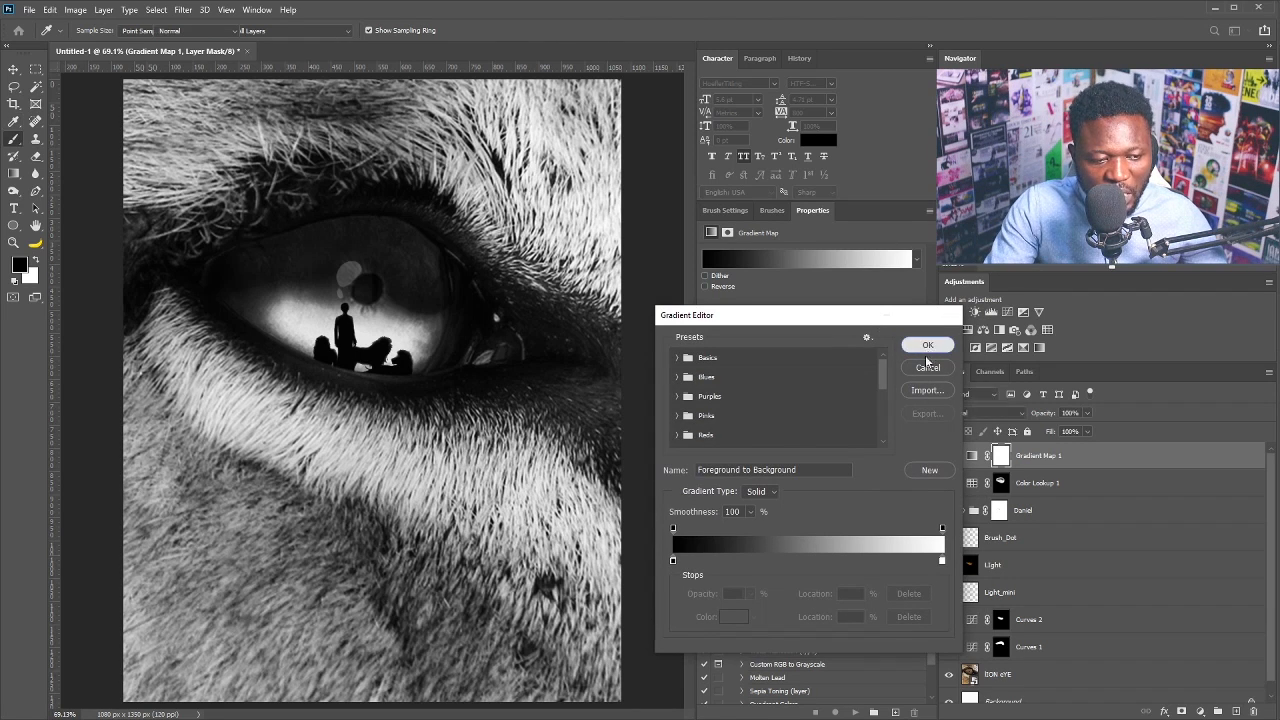
pyautogui.click(926, 348)
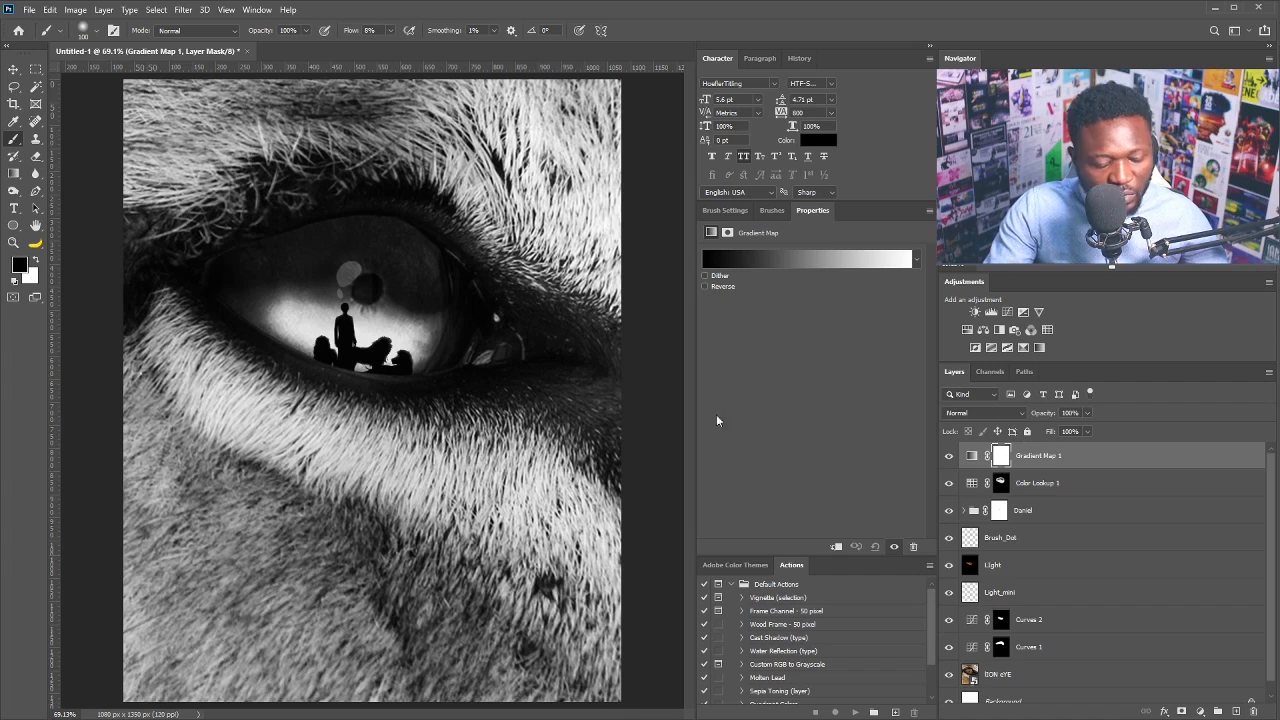
# Bring back the eye's colour by painting black over it on the Gradient Map mask, raising the brush flow to 60%.
pyautogui.moveTo(217, 276); pyautogui.dragTo(314, 329)
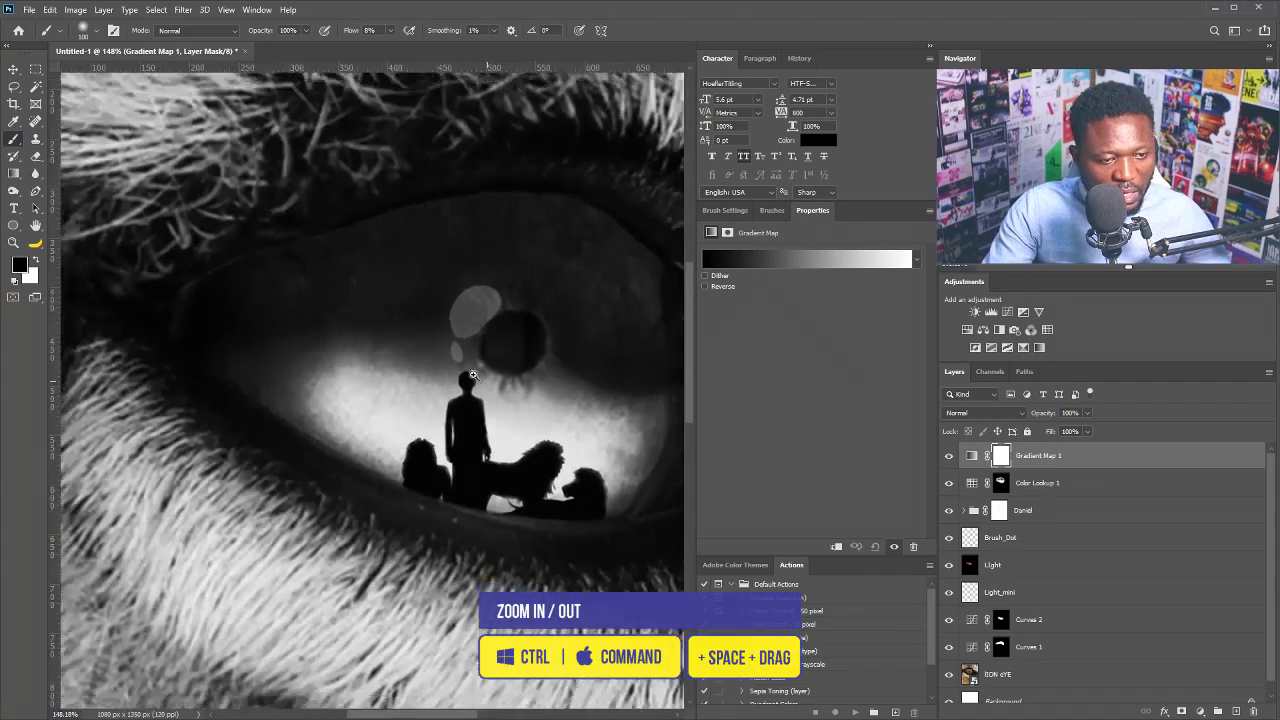
pyautogui.moveTo(473, 374); pyautogui.dragTo(425, 366)
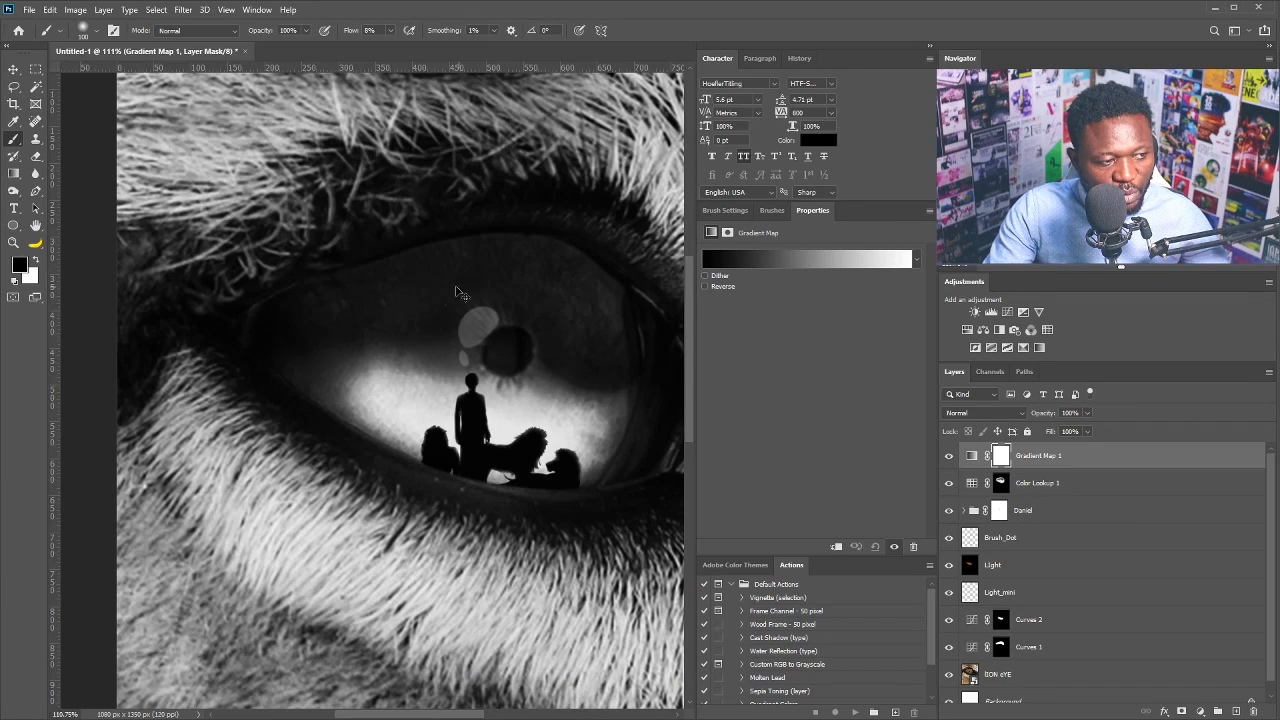
pyautogui.moveTo(440, 300)
pyautogui.mouseDown()
pyautogui.moveTo(457, 303)
pyautogui.moveTo(446, 303)
pyautogui.mouseUp()
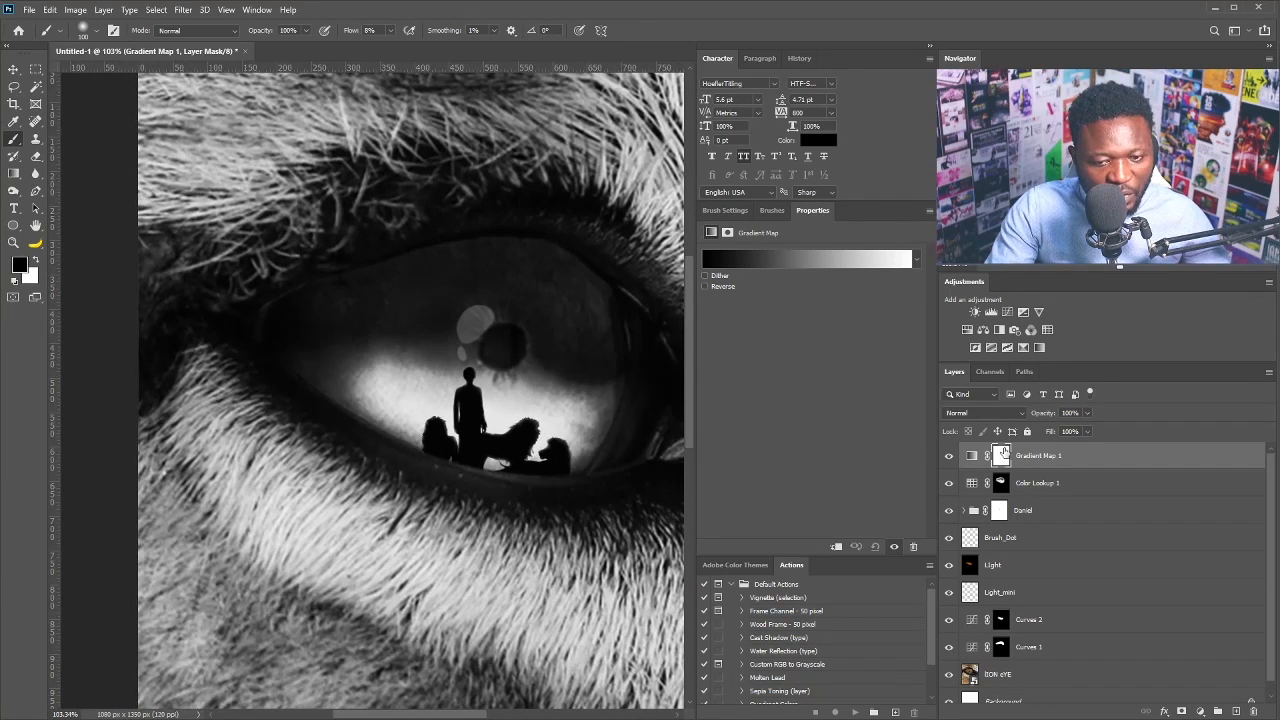
pyautogui.moveTo(338, 310)
pyautogui.mouseDown()
pyautogui.moveTo(340, 369)
pyautogui.moveTo(318, 349)
pyautogui.moveTo(396, 328)
pyautogui.moveTo(291, 330)
pyautogui.moveTo(430, 297)
pyautogui.moveTo(360, 349)
pyautogui.moveTo(421, 307)
pyautogui.moveTo(500, 280)
pyautogui.mouseUp()
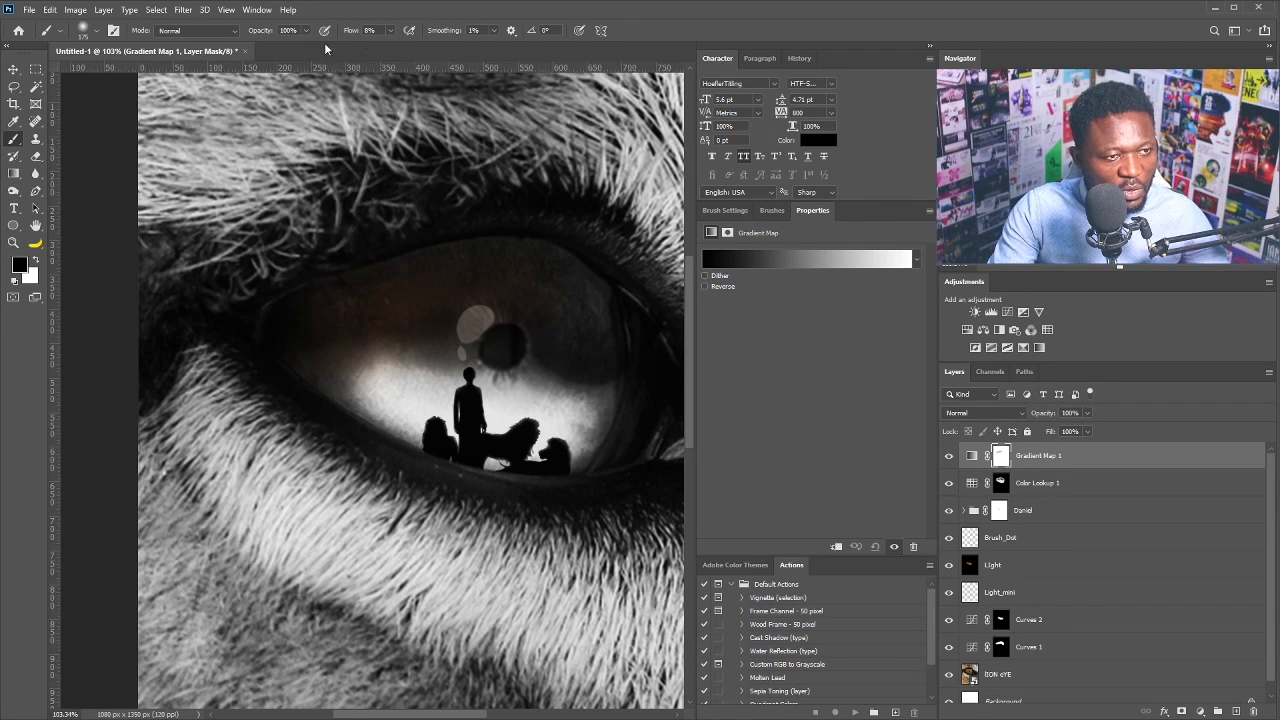
pyautogui.click(390, 31)
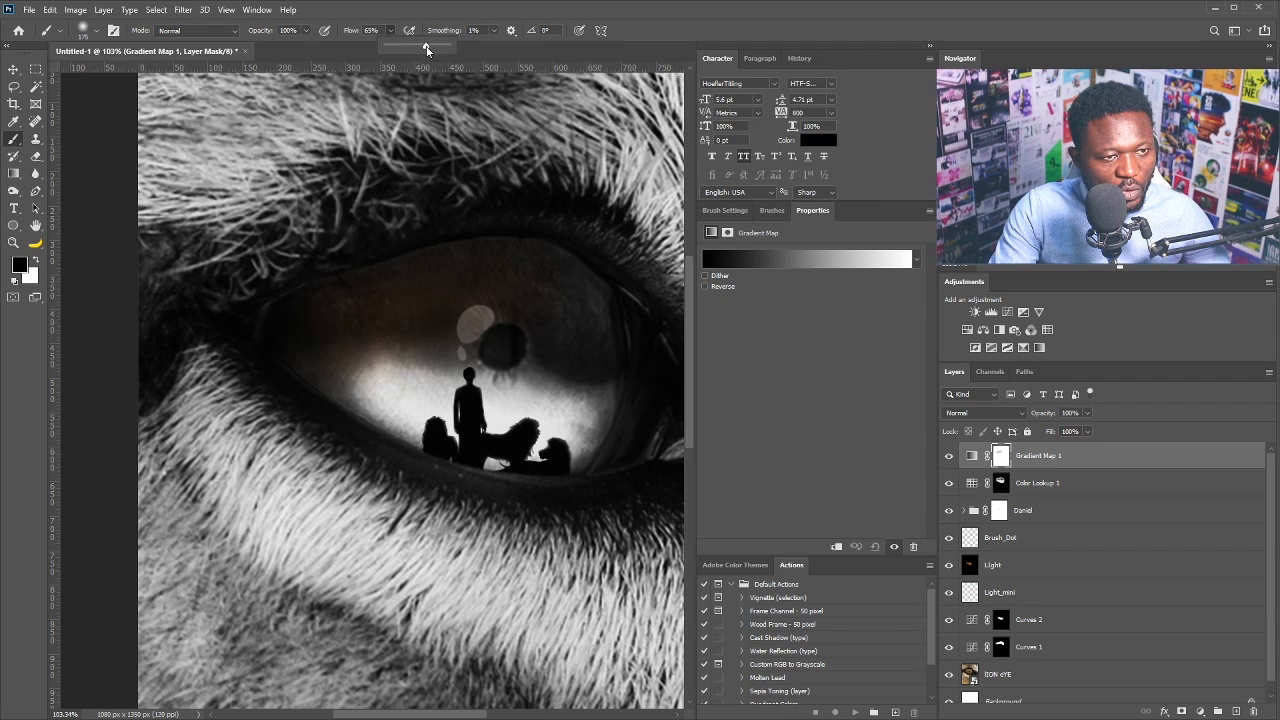
pyautogui.moveTo(390, 370)
pyautogui.mouseDown()
pyautogui.moveTo(517, 420)
pyautogui.moveTo(367, 364)
pyautogui.moveTo(462, 414)
pyautogui.moveTo(371, 396)
pyautogui.moveTo(431, 384)
pyautogui.moveTo(373, 341)
pyautogui.moveTo(292, 339)
pyautogui.moveTo(535, 286)
pyautogui.moveTo(558, 320)
pyautogui.moveTo(466, 280)
pyautogui.moveTo(529, 309)
pyautogui.moveTo(584, 382)
pyautogui.moveTo(395, 357)
pyautogui.moveTo(422, 320)
pyautogui.moveTo(487, 367)
pyautogui.moveTo(471, 314)
pyautogui.moveTo(483, 313)
pyautogui.moveTo(477, 375)
pyautogui.moveTo(441, 403)
pyautogui.moveTo(296, 377)
pyautogui.moveTo(207, 336)
pyautogui.moveTo(459, 415)
pyautogui.moveTo(527, 413)
pyautogui.moveTo(293, 265)
pyautogui.moveTo(522, 442)
pyautogui.mouseUp()
pyautogui.press('space')
# Remove the blue colour from the eye's inner corner by painting white on the Gradient Map mask with a smaller brush.
pyautogui.press('[')
pyautogui.press('[')
pyautogui.press('[')
pyautogui.press('[')
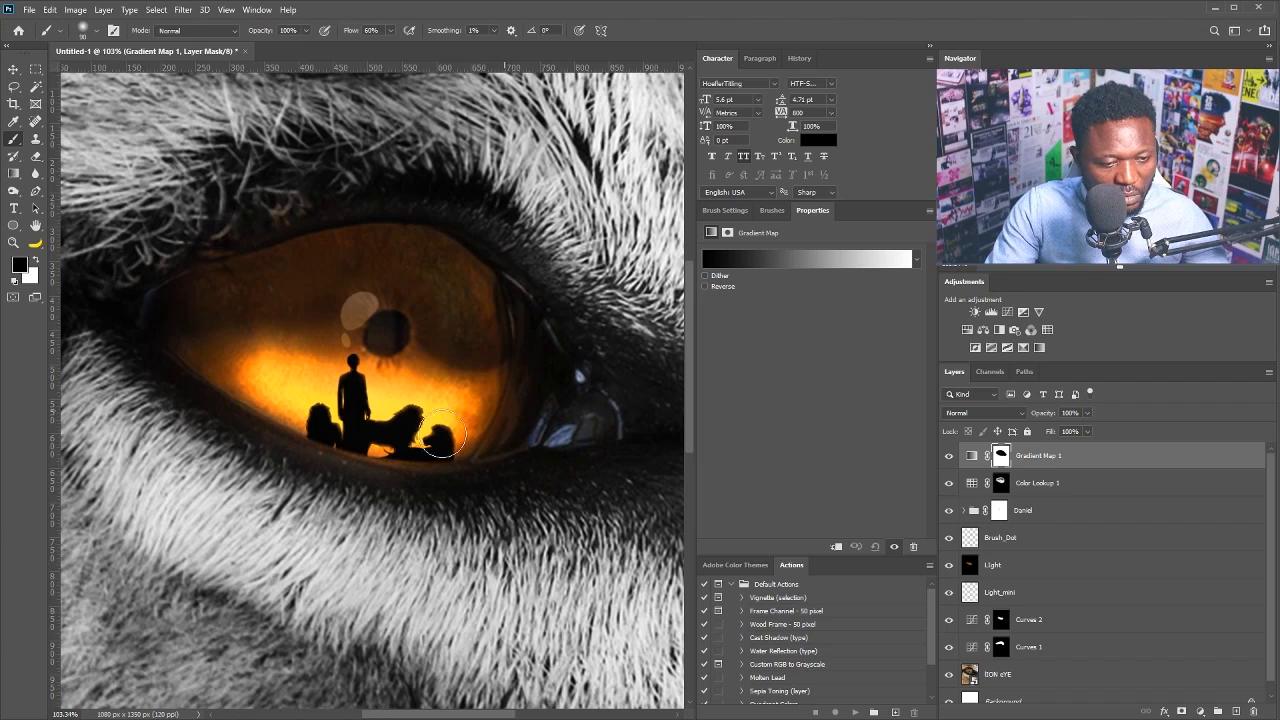
pyautogui.moveTo(585, 397)
pyautogui.mouseDown()
pyautogui.moveTo(555, 434)
pyautogui.moveTo(586, 371)
pyautogui.mouseUp()
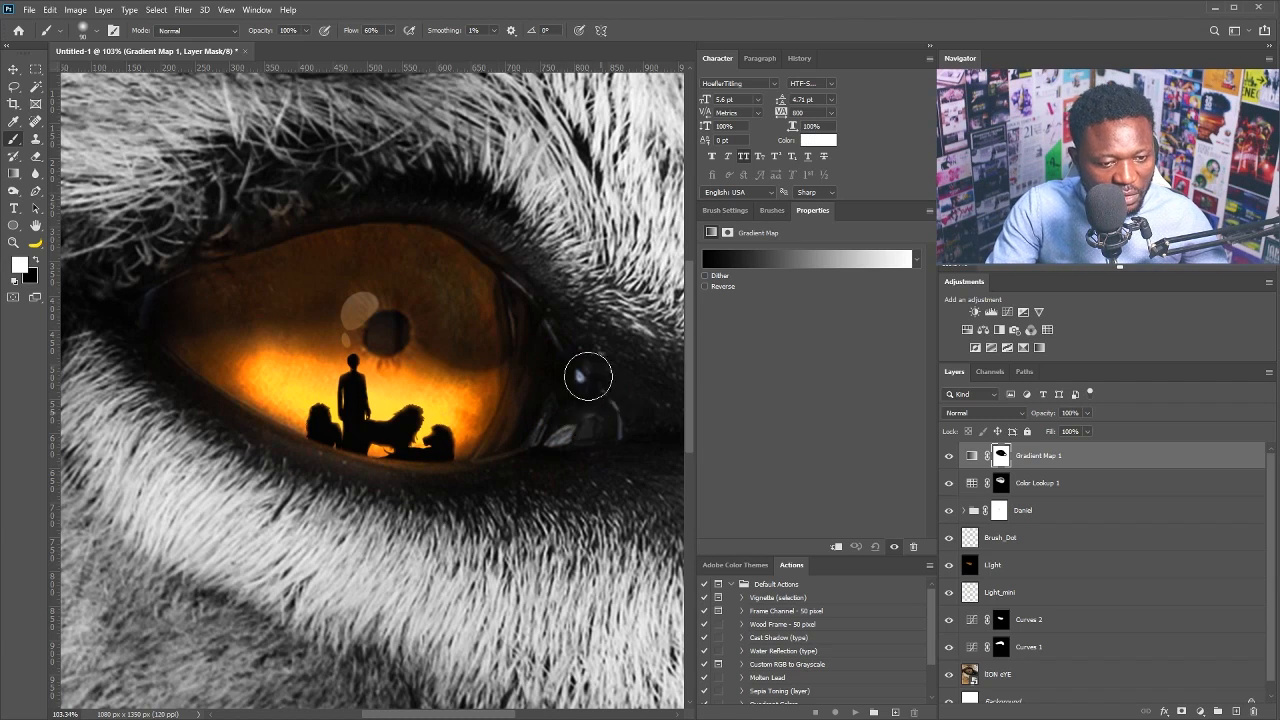
# Remove the leftover brown tint from the fur above the upper eyelid by painting white on the Gradient Map mask.
pyautogui.press(']')
pyautogui.press(']')
pyautogui.press(']')
pyautogui.press(']')
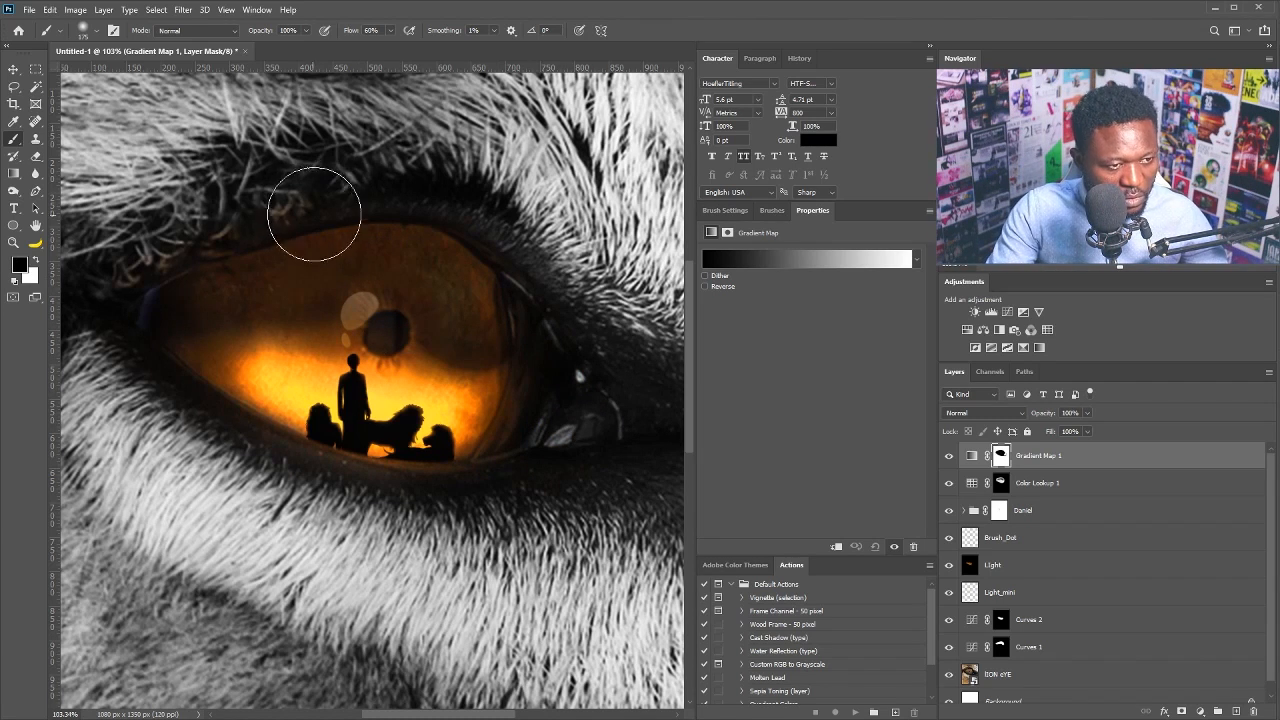
pyautogui.press('[')
pyautogui.press('x')
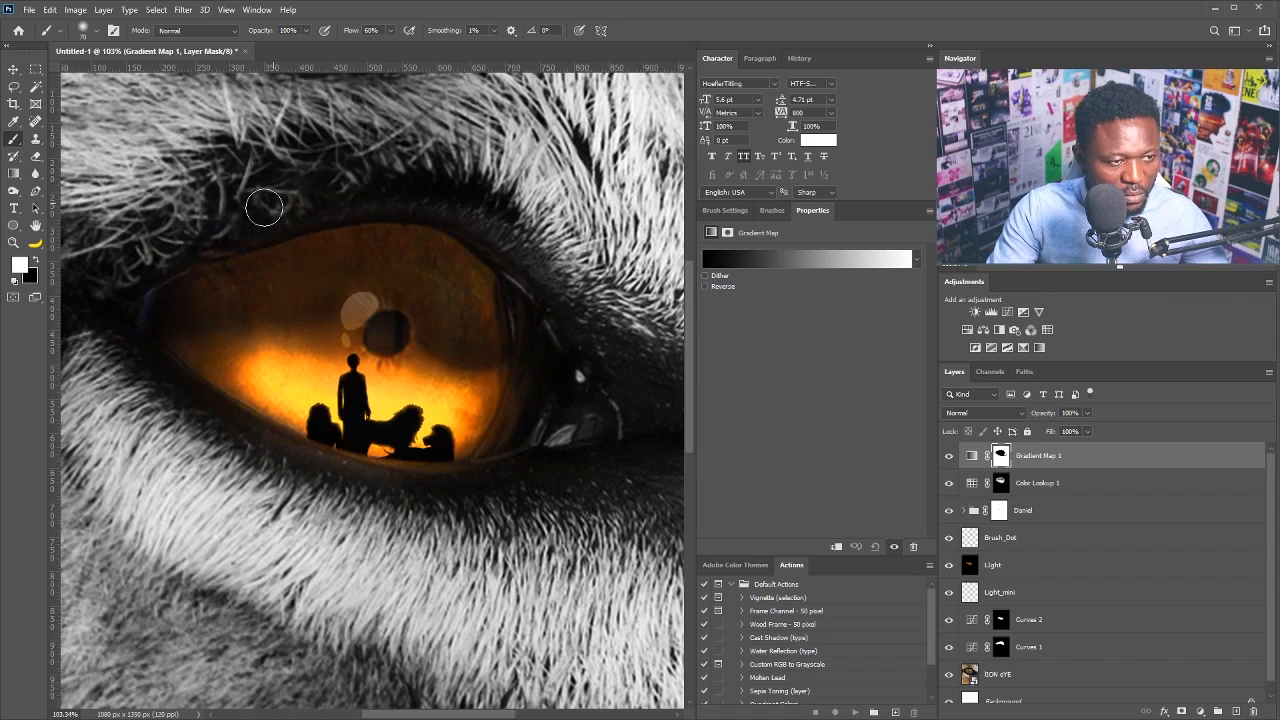
pyautogui.scroll(-2, 440, 295)
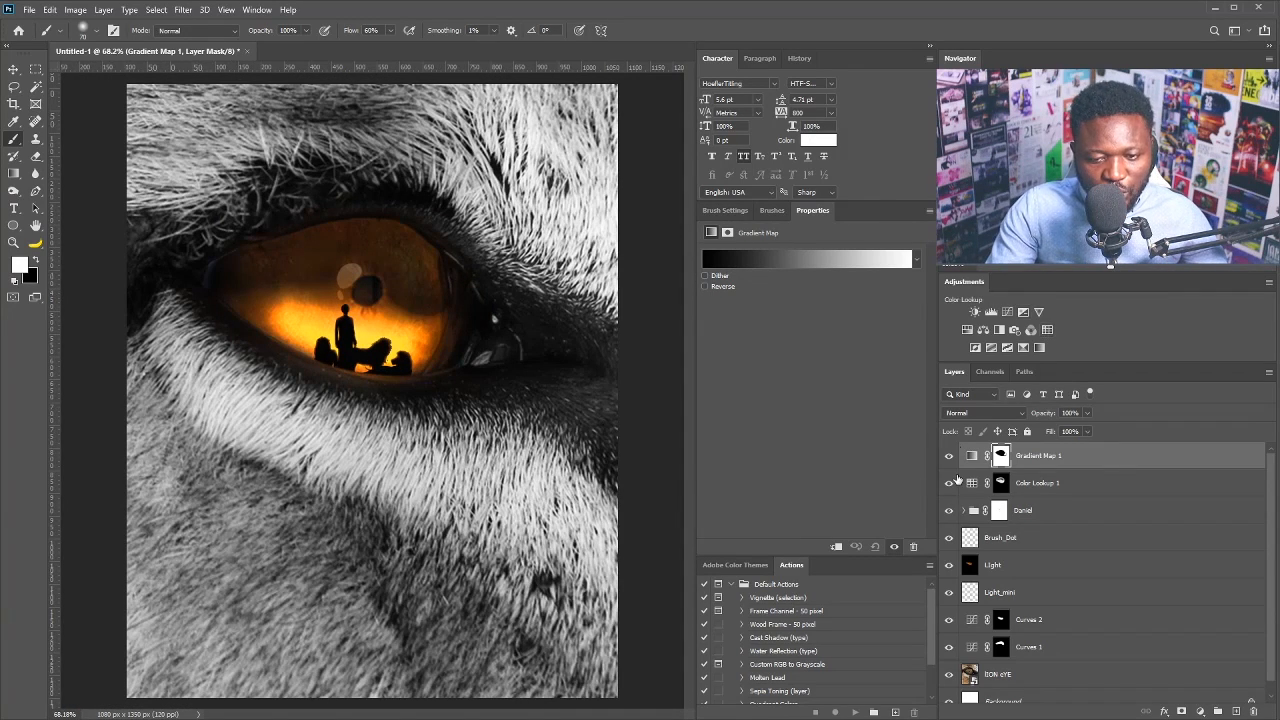
# Stamp all visible layers into a new layer above the Gradient Map and open it in the Camera Raw Filter.
pyautogui.click(1098, 463)
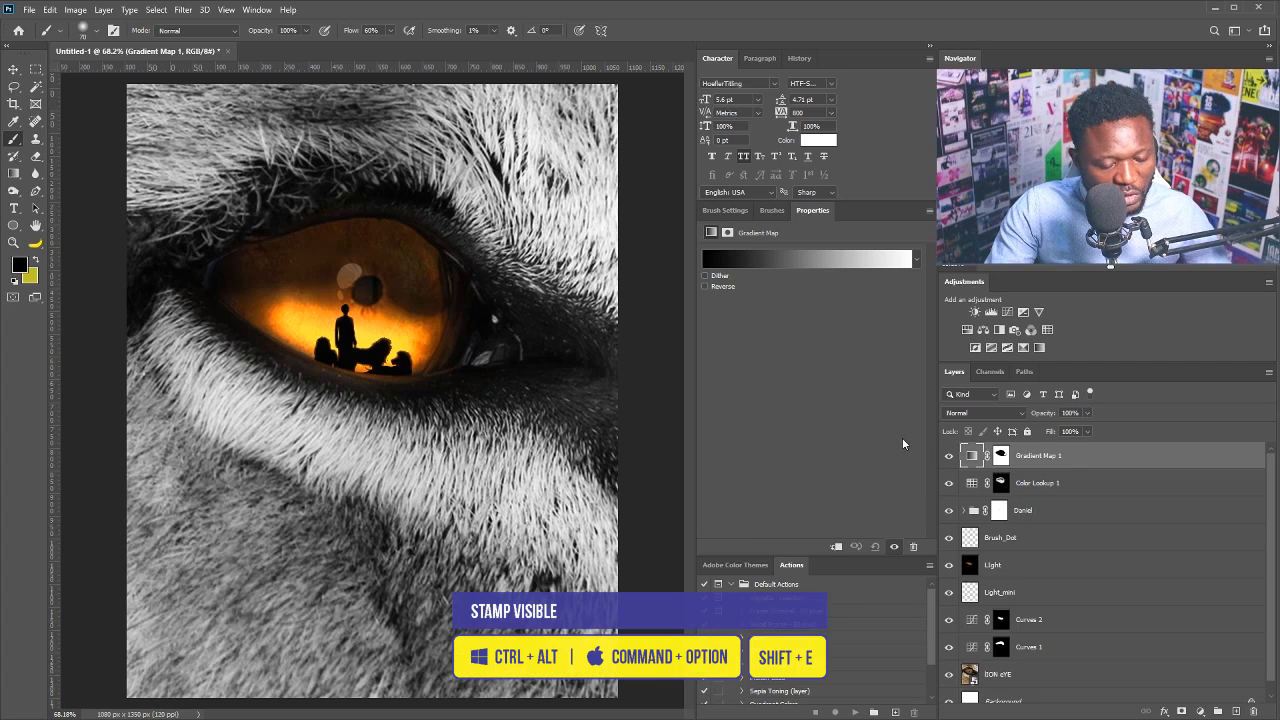
pyautogui.hotkey('ctrl', 'alt', 'shift', 'e')
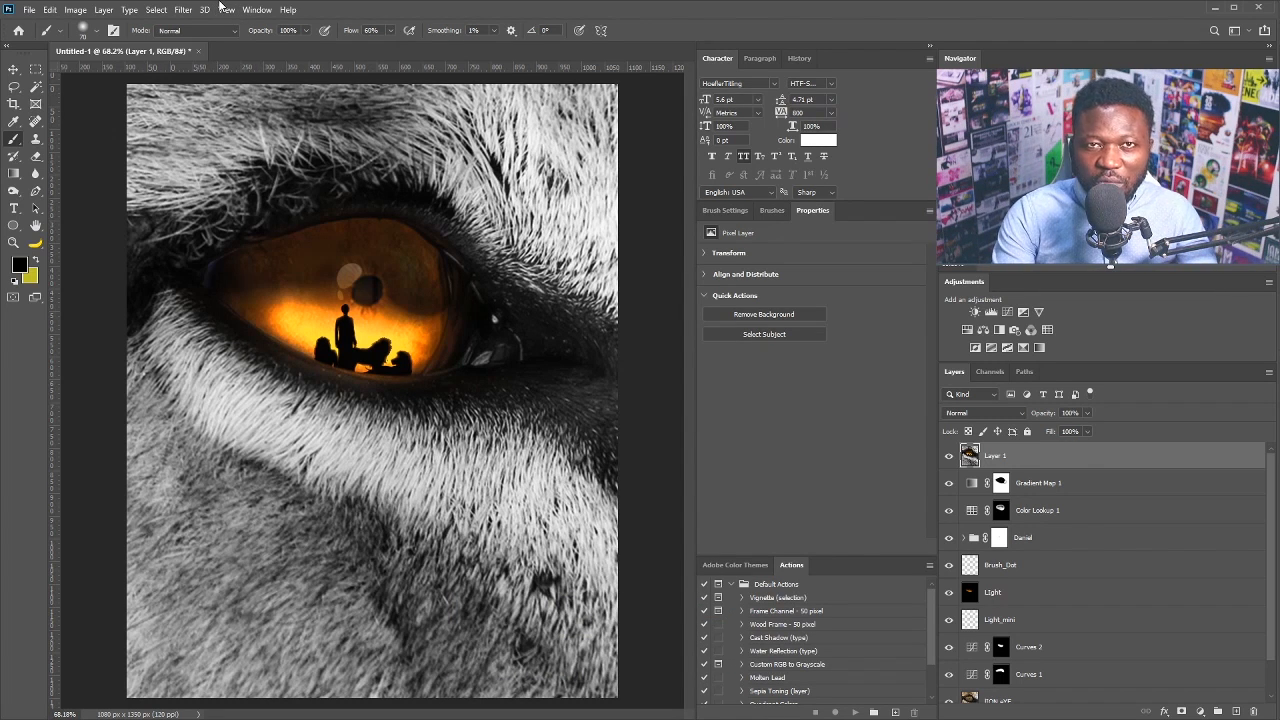
pyautogui.click(186, 14)
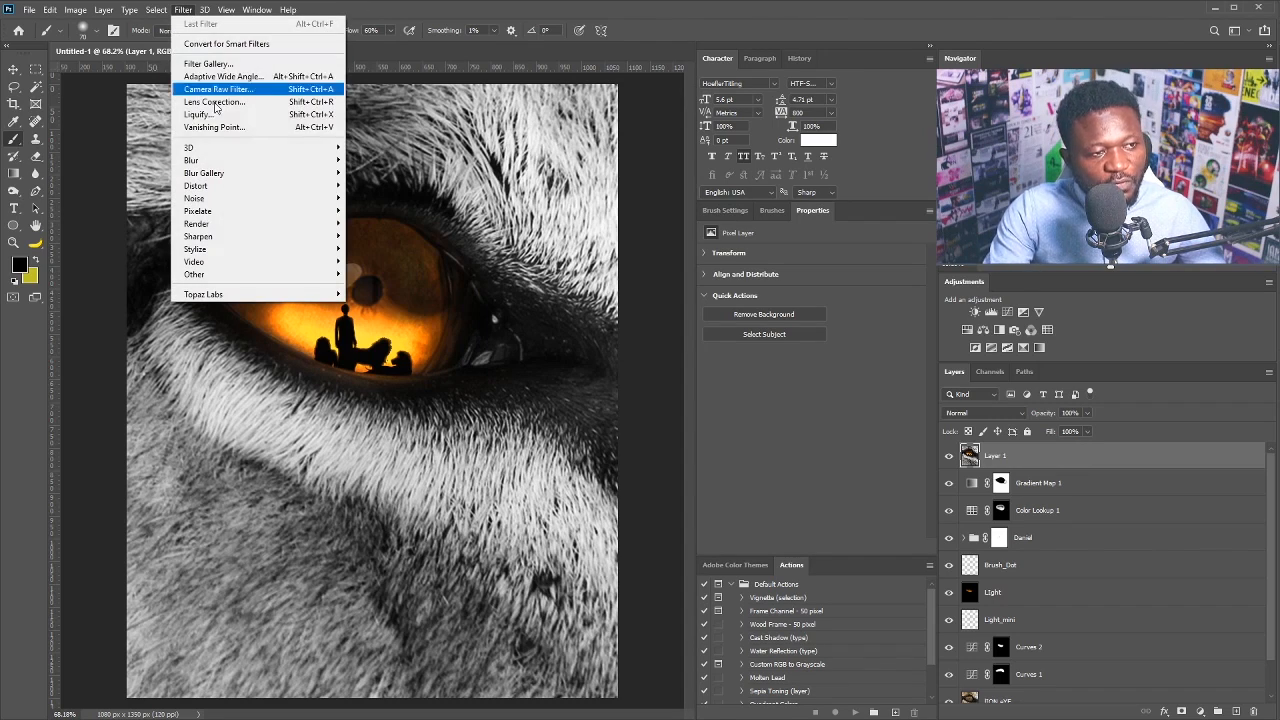
pyautogui.click(215, 89)
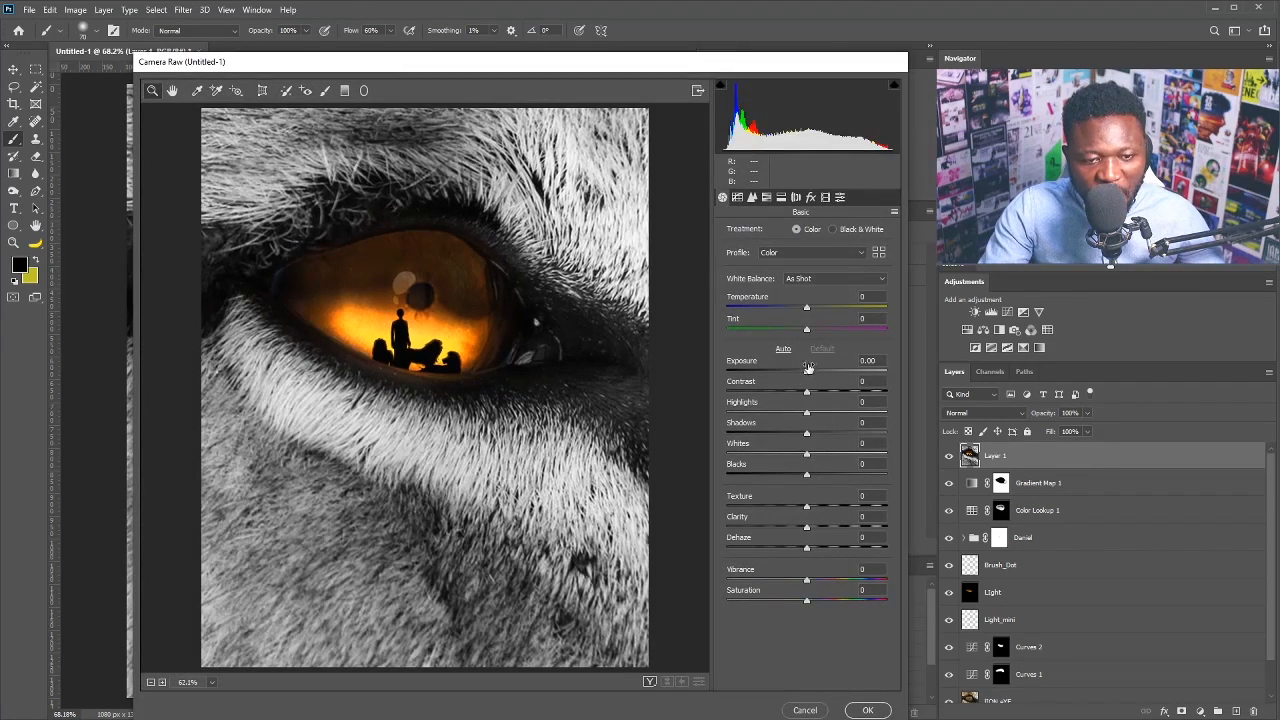
# Set Exposure to -0.85, Contrast to +10, Highlights to -24, Shadows to -18, Texture to +41 and the Grain amount to 20.
pyautogui.moveTo(808, 368); pyautogui.dragTo(792, 437)
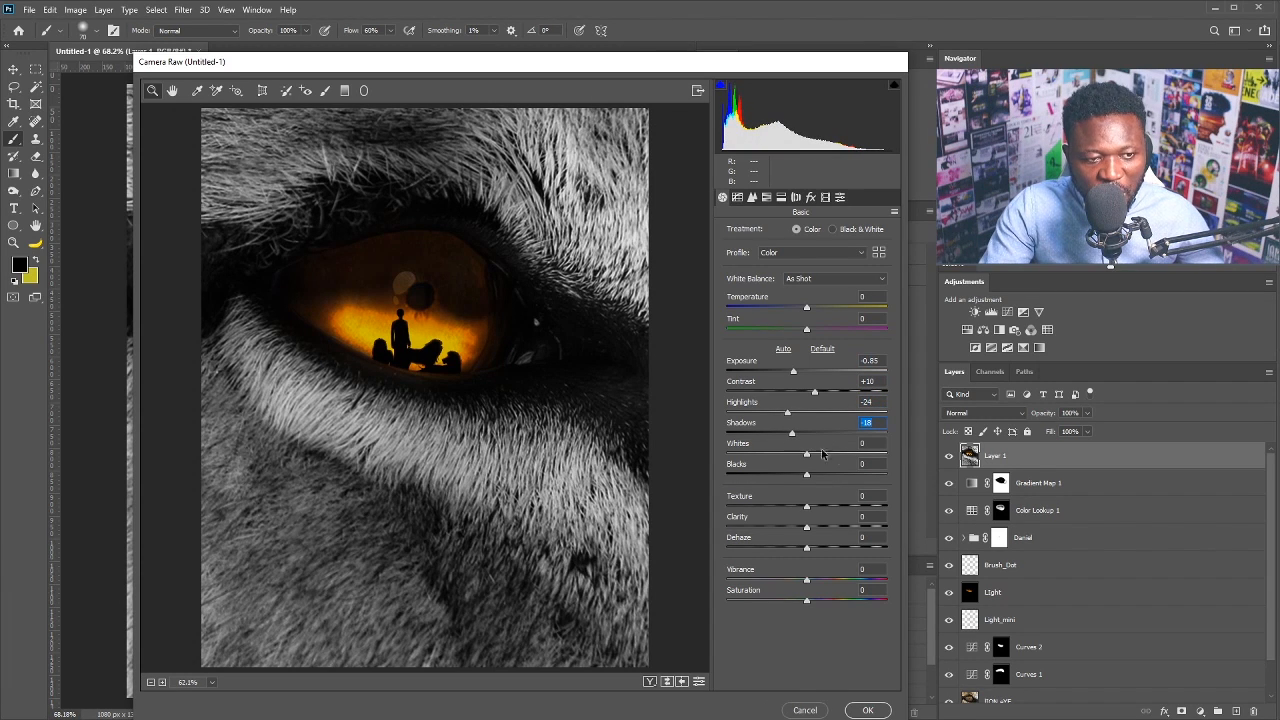
pyautogui.moveTo(808, 507); pyautogui.dragTo(840, 505)
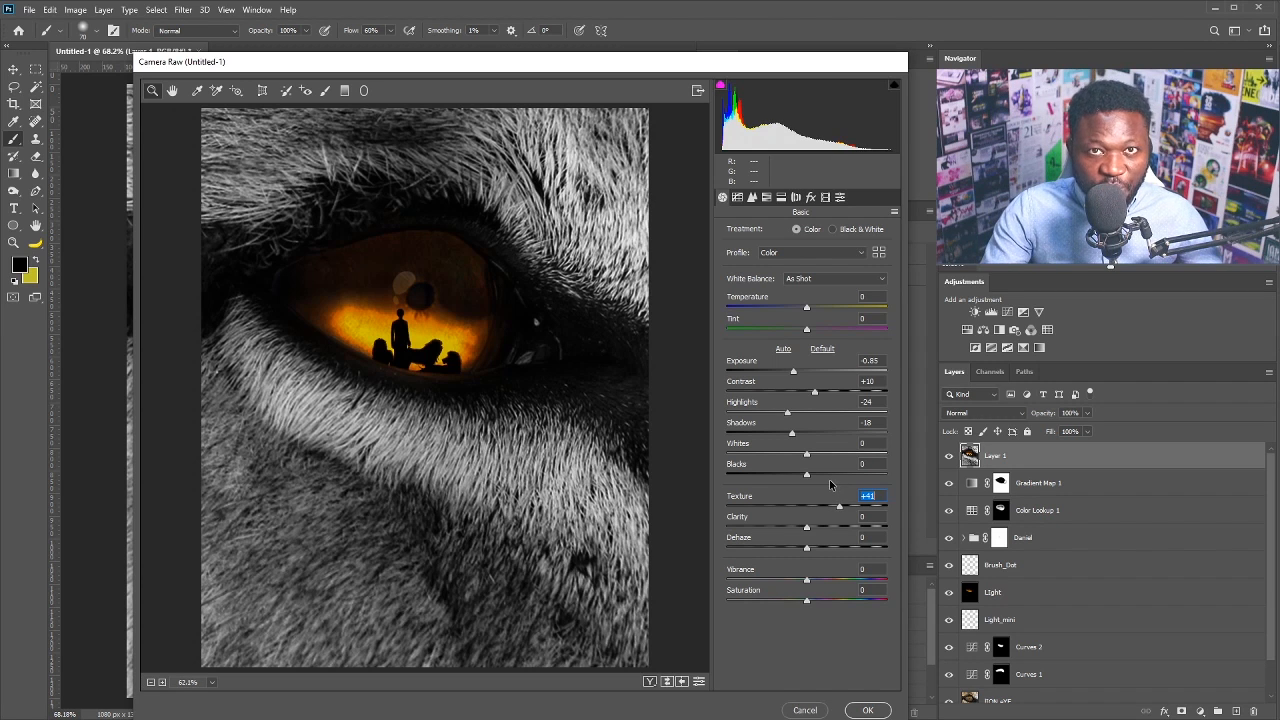
pyautogui.click(810, 198)
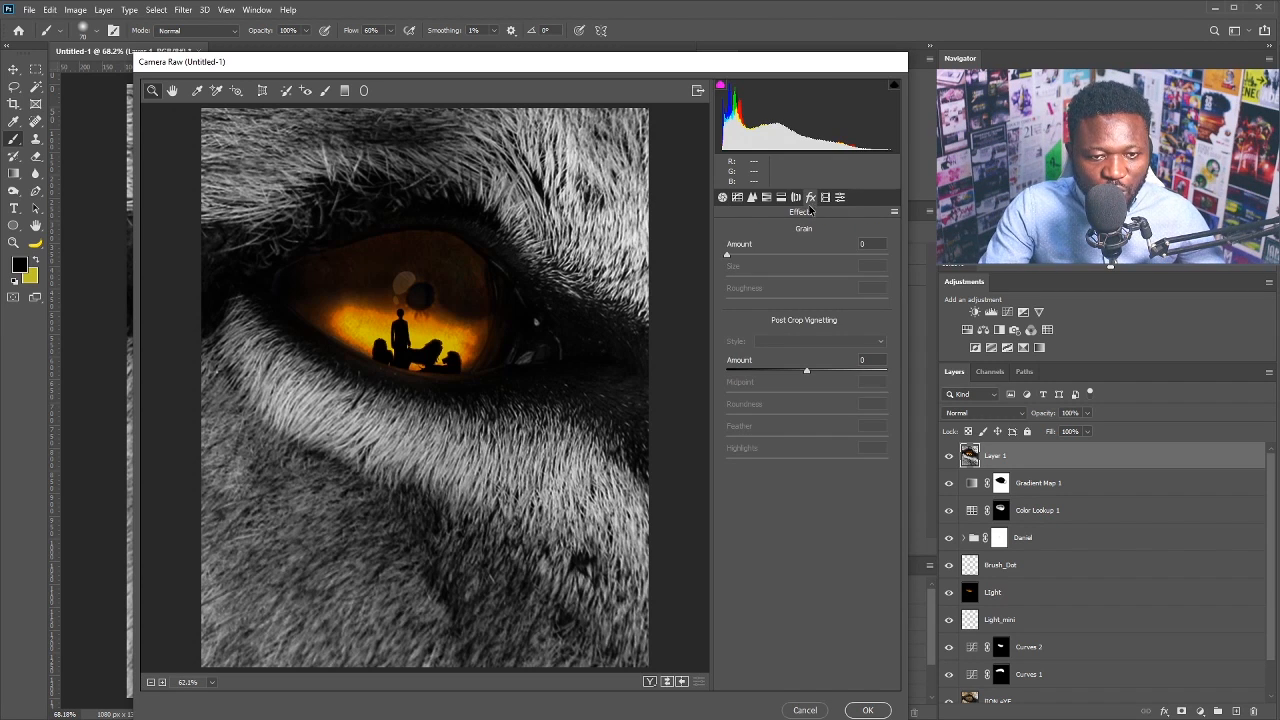
pyautogui.moveTo(726, 257); pyautogui.dragTo(748, 259)
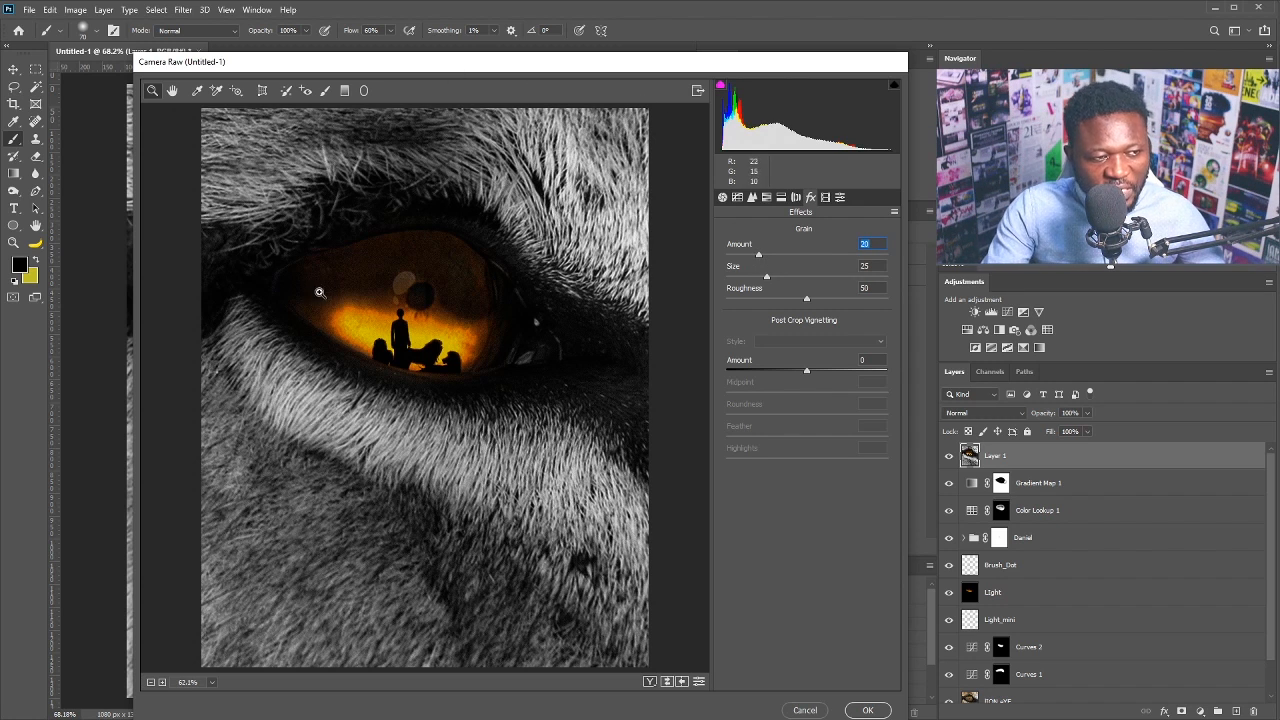
# Mask the whole eye opening with Camera Raw's Adjustment Brush at size 10 and feather 22.
pyautogui.click(325, 91)
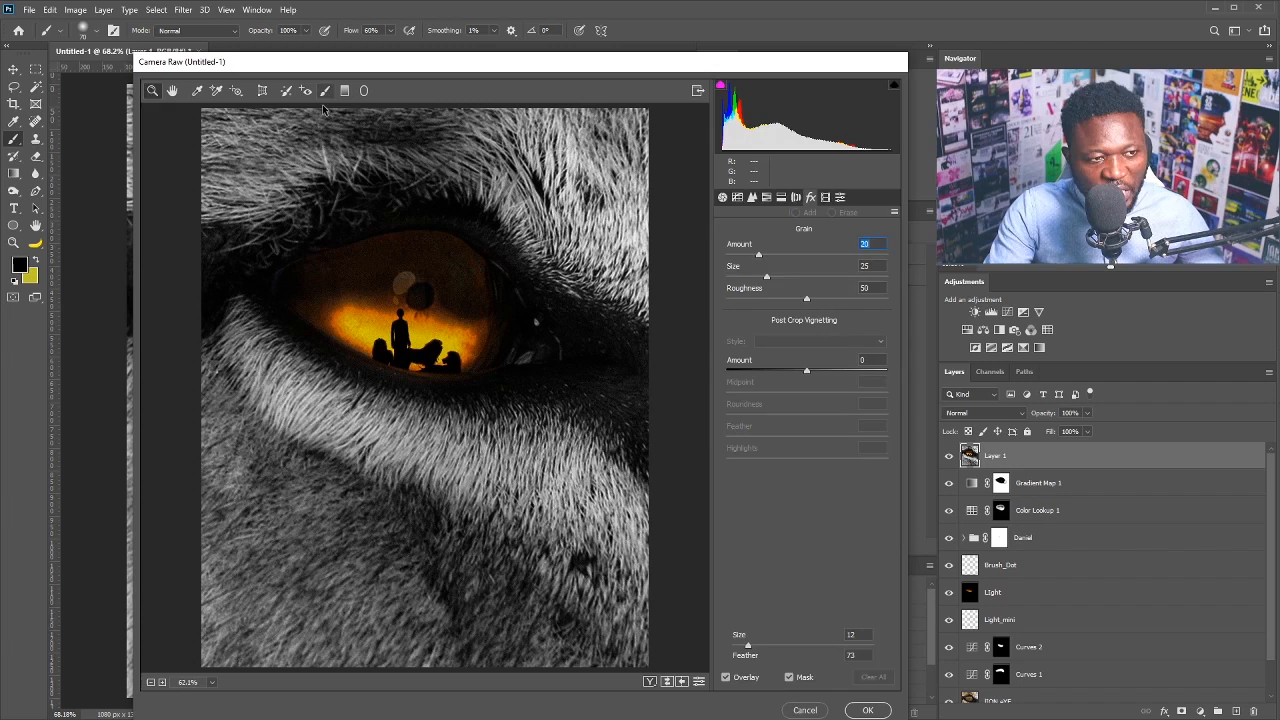
pyautogui.click(789, 677)
pyautogui.moveTo(815, 71)
pyautogui.mouseDown()
pyautogui.moveTo(677, 73)
pyautogui.moveTo(688, 78)
pyautogui.mouseUp()
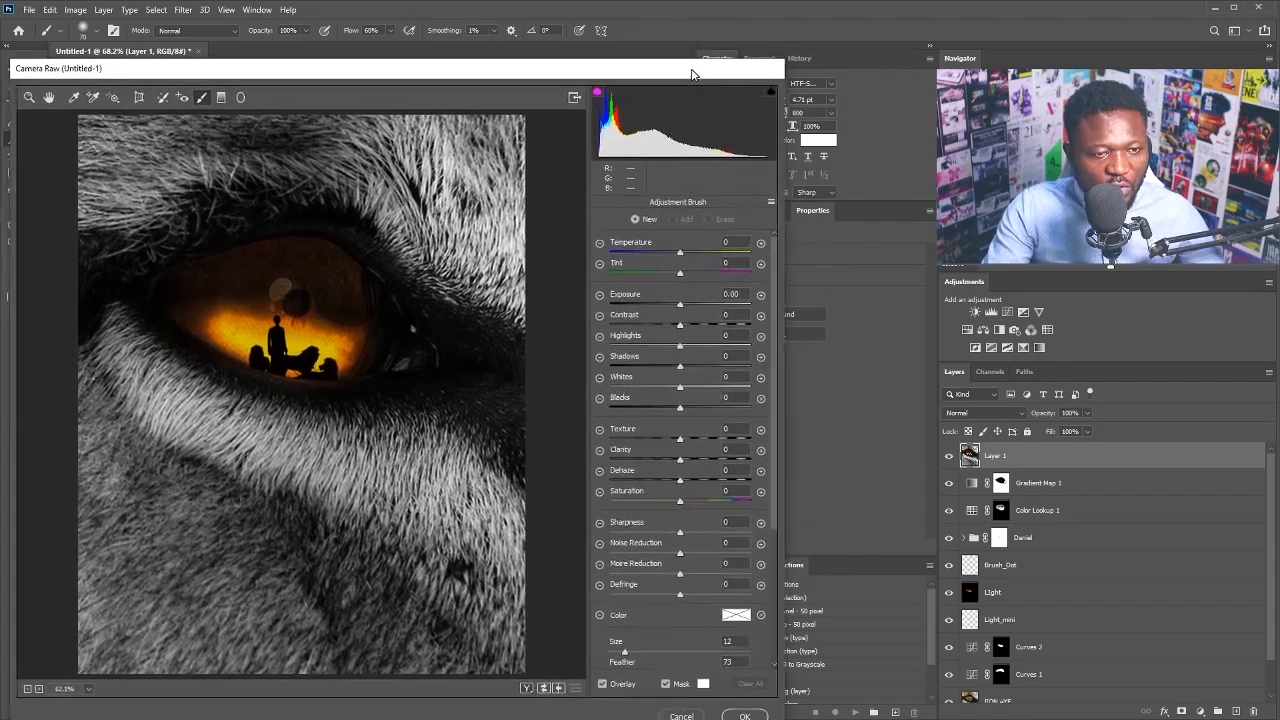
pyautogui.click(767, 204)
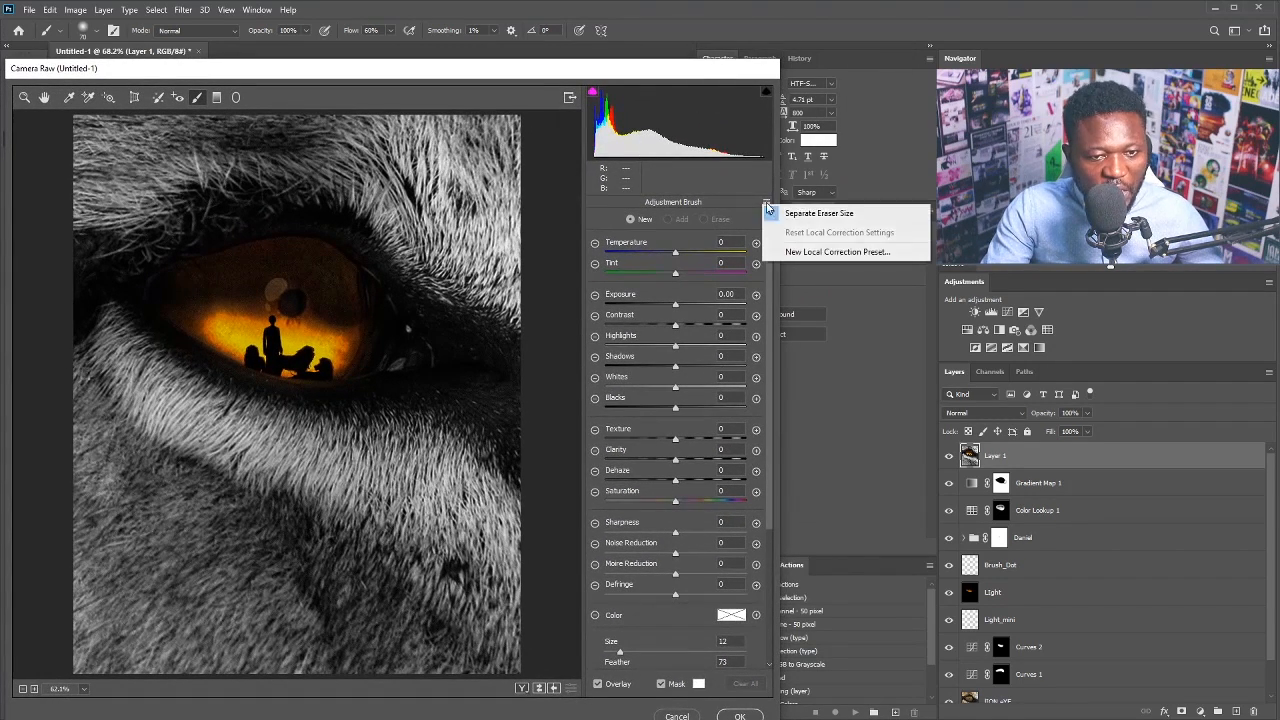
pyautogui.click(850, 214)
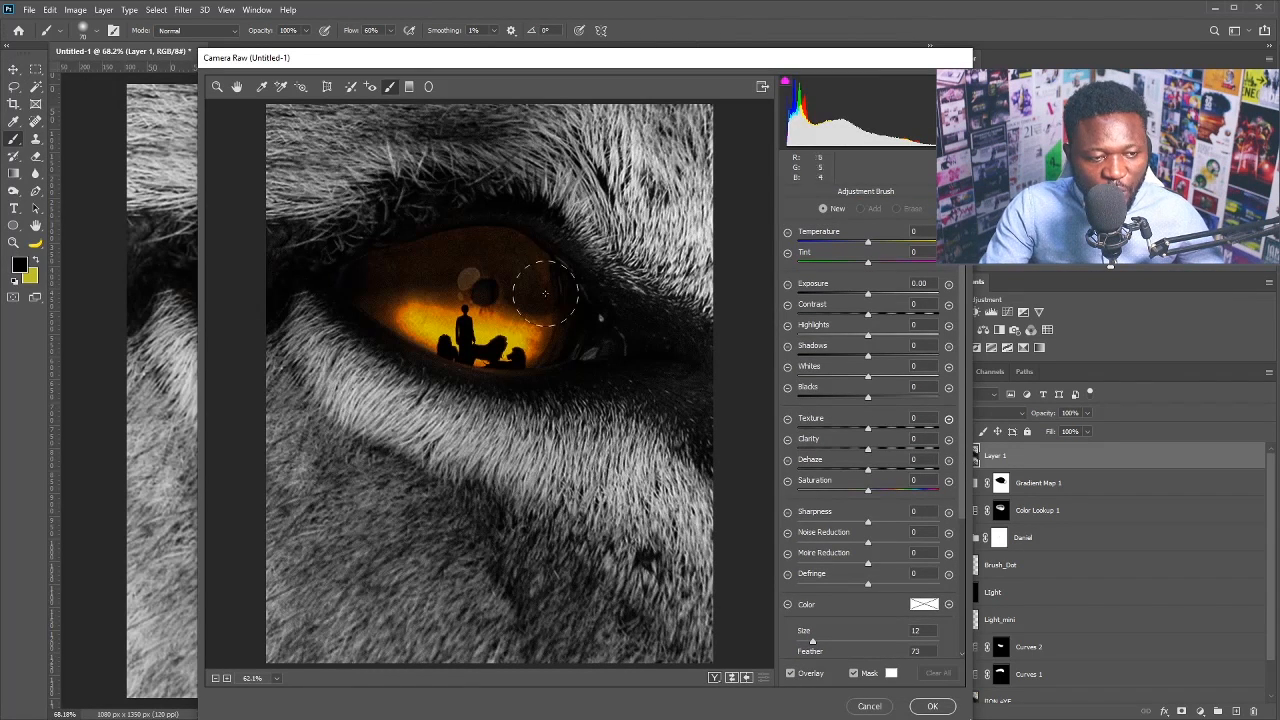
pyautogui.click(451, 282)
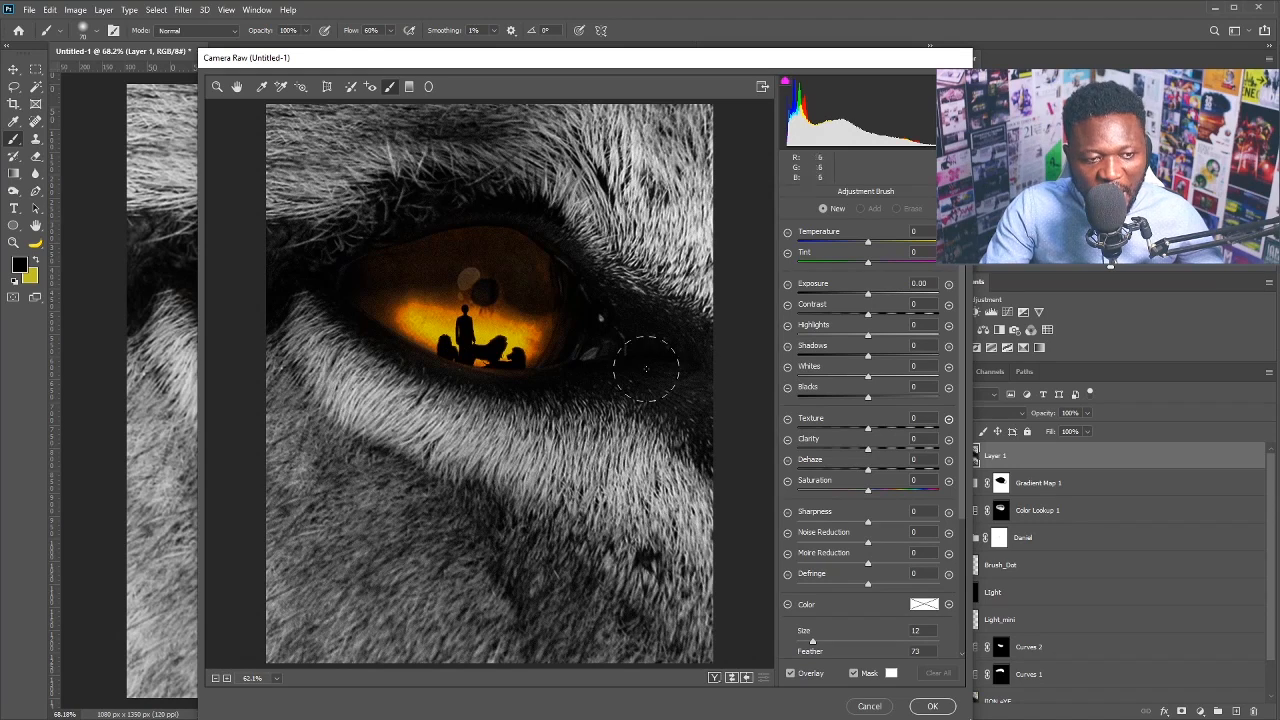
pyautogui.scroll(-3, 965, 492)
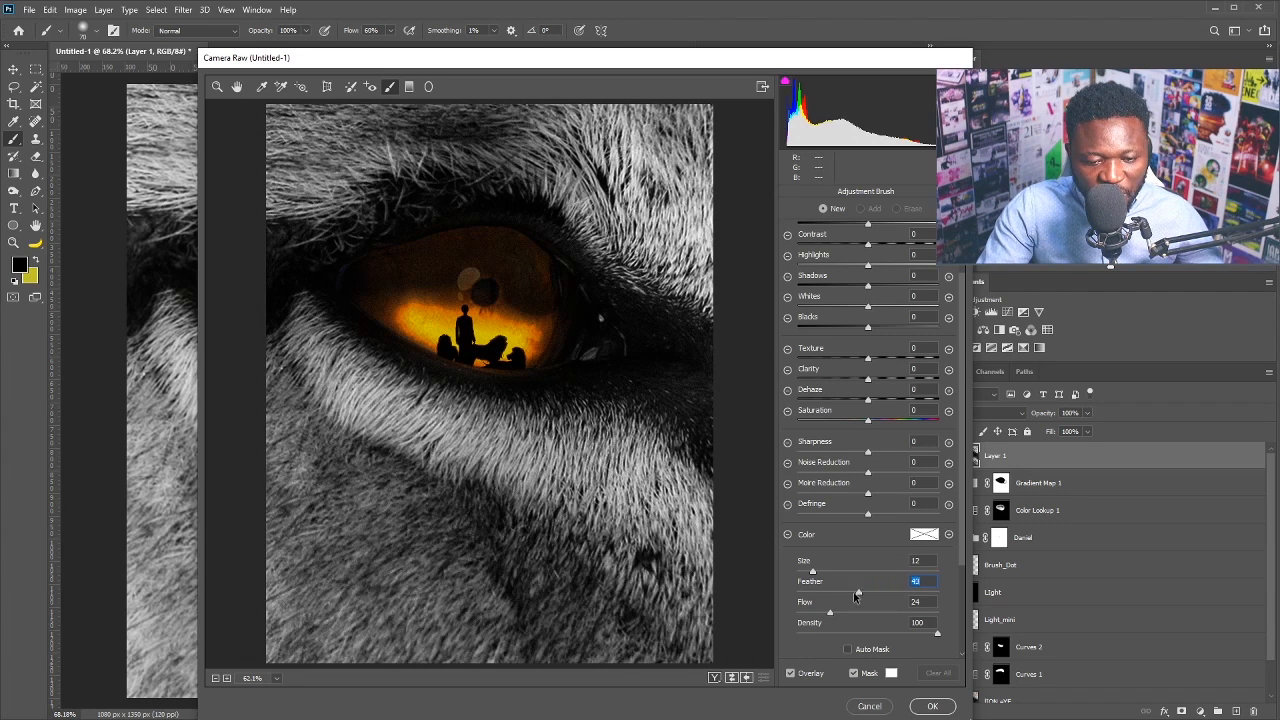
pyautogui.moveTo(857, 593); pyautogui.dragTo(828, 593)
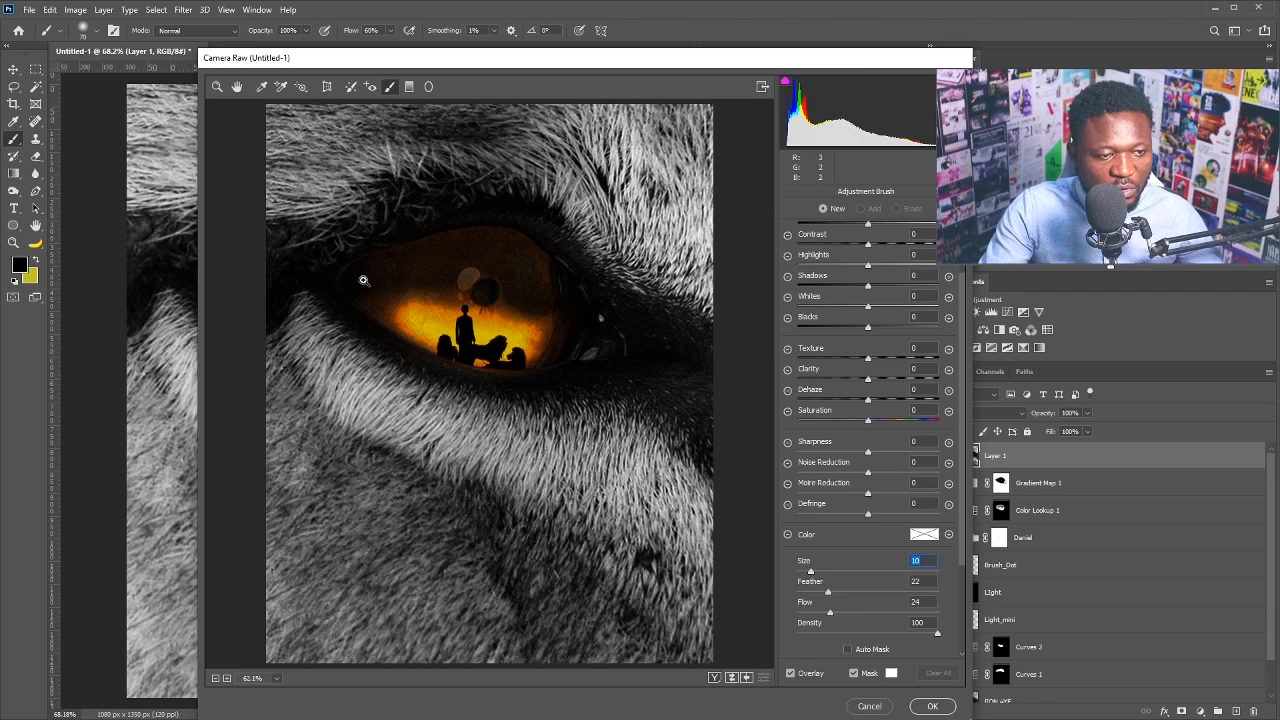
pyautogui.moveTo(371, 288)
pyautogui.mouseDown()
pyautogui.moveTo(483, 345)
pyautogui.moveTo(506, 342)
pyautogui.moveTo(533, 310)
pyautogui.moveTo(523, 278)
pyautogui.moveTo(492, 252)
pyautogui.moveTo(391, 273)
pyautogui.moveTo(483, 293)
pyautogui.moveTo(483, 306)
pyautogui.moveTo(404, 278)
pyautogui.moveTo(444, 259)
pyautogui.moveTo(407, 264)
pyautogui.moveTo(487, 254)
pyautogui.moveTo(523, 279)
pyautogui.moveTo(520, 313)
pyautogui.moveTo(430, 322)
pyautogui.moveTo(525, 343)
pyautogui.moveTo(509, 352)
pyautogui.moveTo(485, 347)
pyautogui.moveTo(515, 282)
pyautogui.moveTo(475, 264)
pyautogui.moveTo(400, 272)
pyautogui.moveTo(514, 271)
pyautogui.mouseUp()
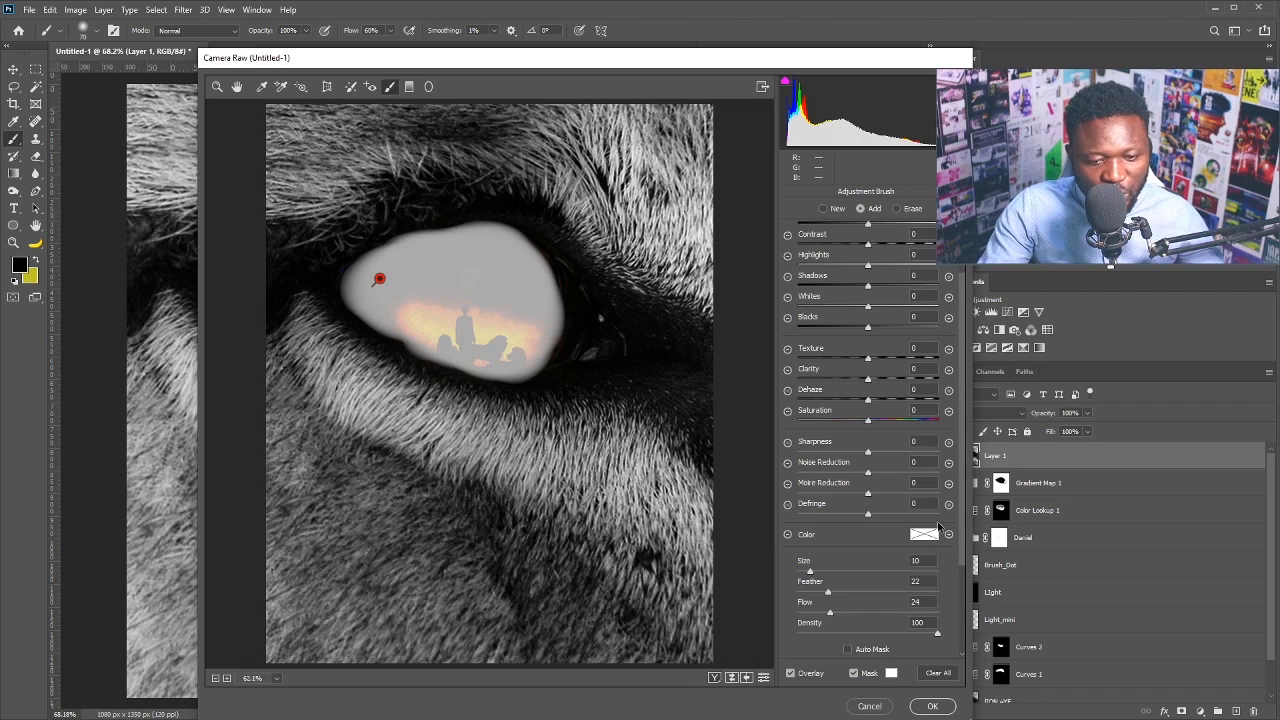
# Brighten the masked eye with Exposure +1.45, Contrast -3, Highlights +22, Shadows -6, Whites +13, Blacks +8 and Texture +10, and apply the filter.
pyautogui.click(854, 673)
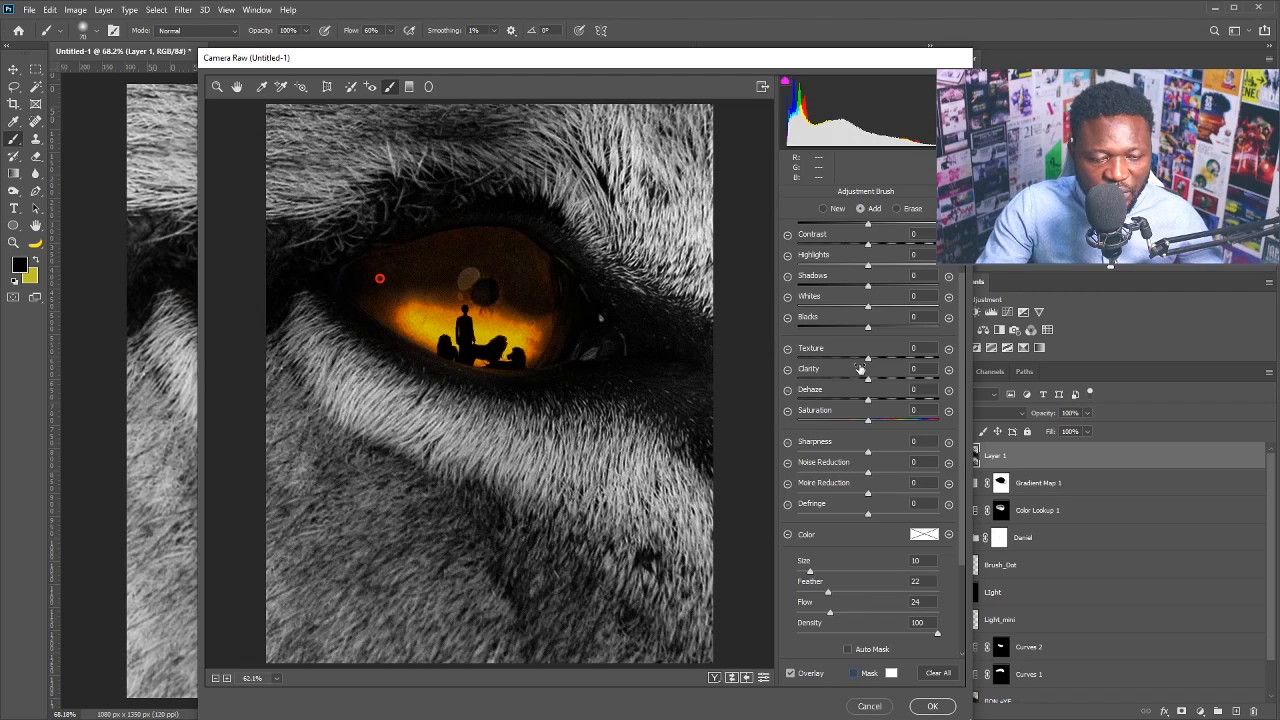
pyautogui.scroll(3, 866, 270)
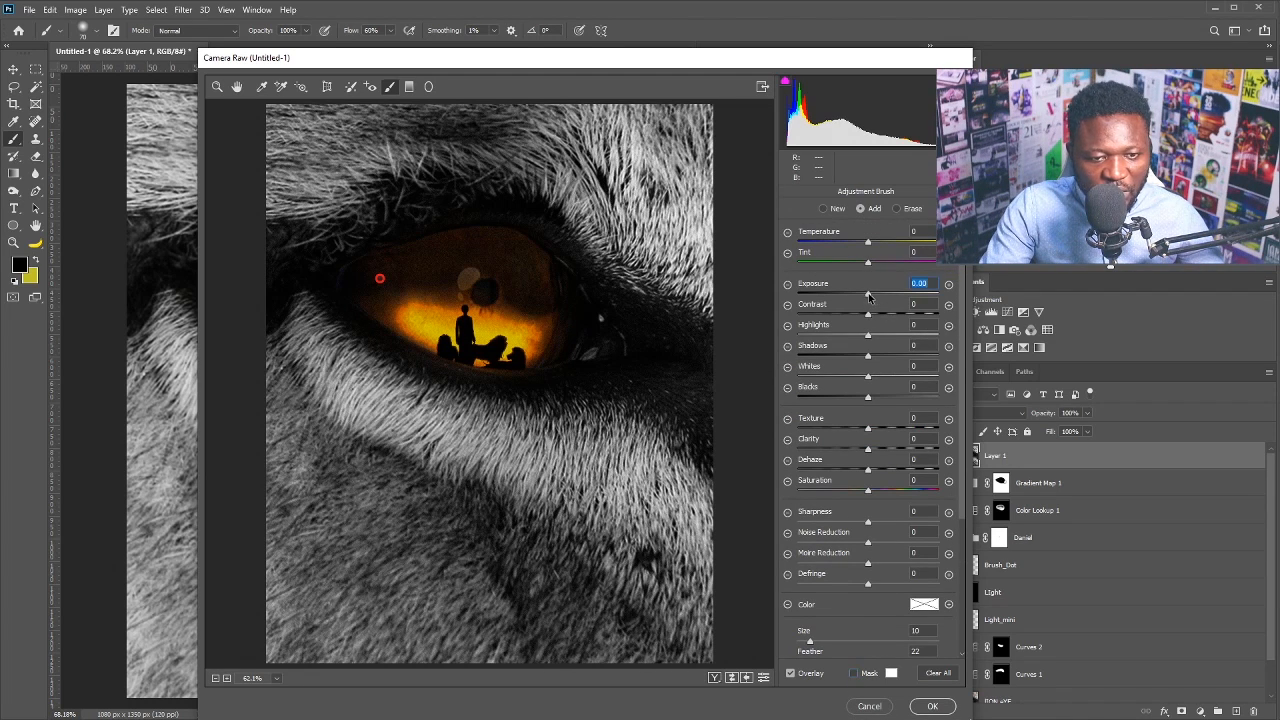
pyautogui.moveTo(868, 297)
pyautogui.mouseDown()
pyautogui.moveTo(904, 297)
pyautogui.moveTo(851, 318)
pyautogui.moveTo(883, 334)
pyautogui.moveTo(864, 355)
pyautogui.moveTo(881, 375)
pyautogui.mouseUp()
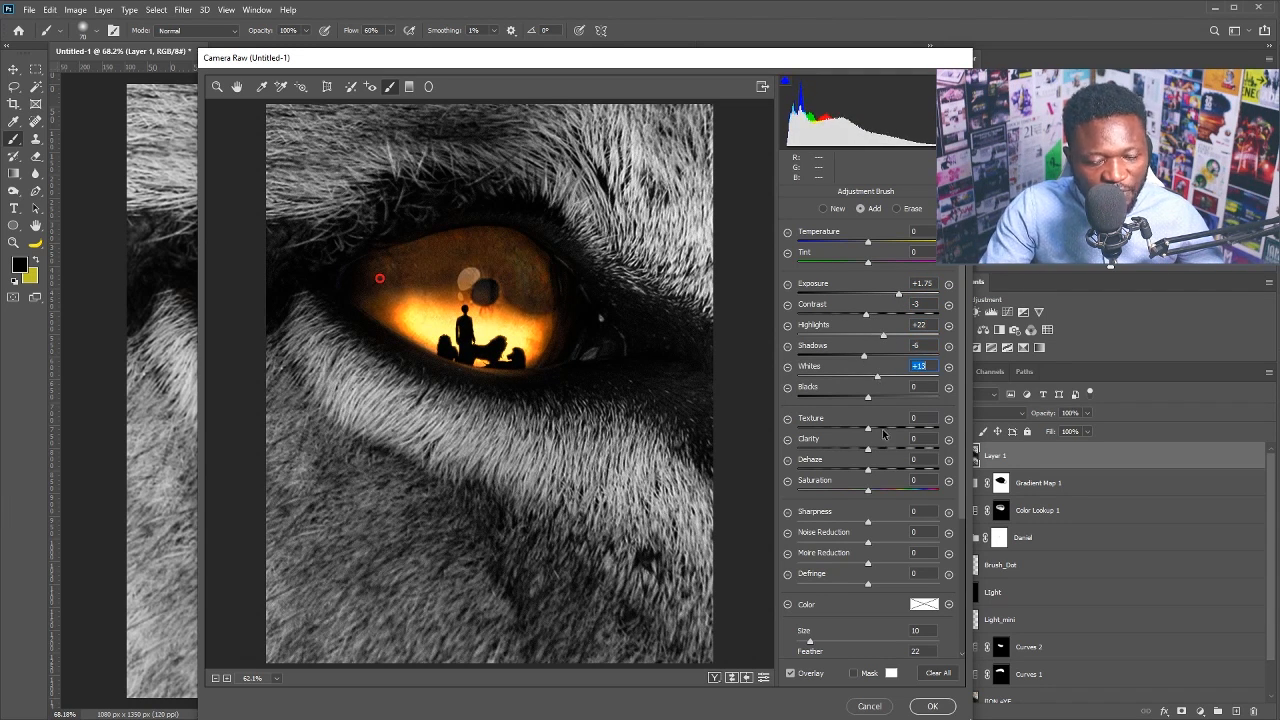
pyautogui.moveTo(883, 433); pyautogui.dragTo(885, 430)
pyautogui.moveTo(378, 264)
pyautogui.mouseDown()
pyautogui.moveTo(450, 247)
pyautogui.moveTo(536, 343)
pyautogui.moveTo(378, 263)
pyautogui.mouseUp()
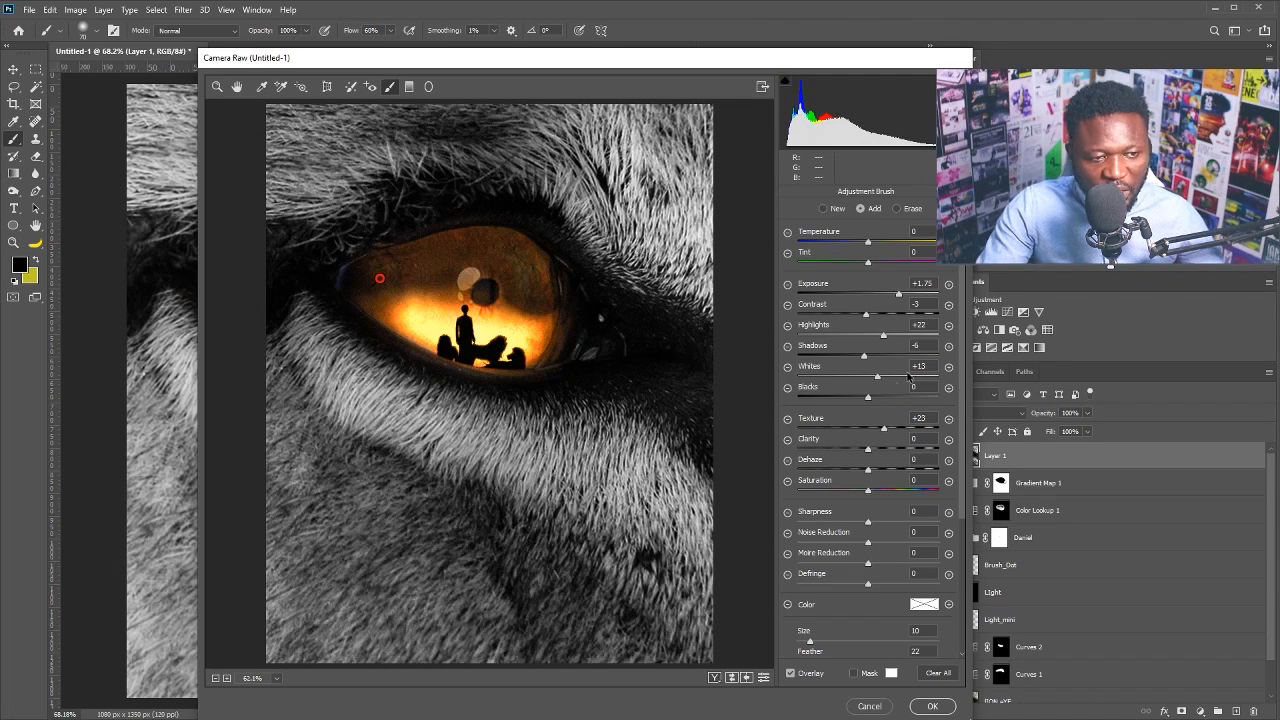
pyautogui.moveTo(899, 294); pyautogui.dragTo(893, 294)
pyautogui.moveTo(868, 397); pyautogui.dragTo(874, 397)
pyautogui.click(875, 428)
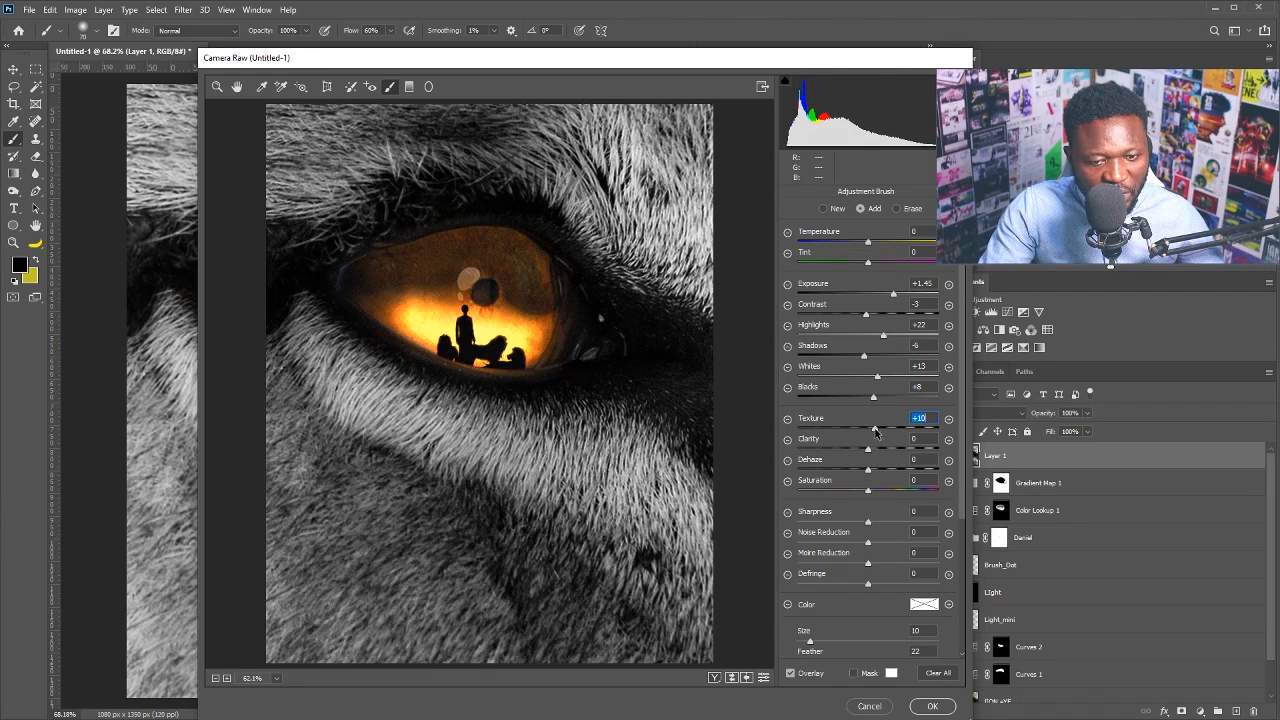
pyautogui.click(932, 707)
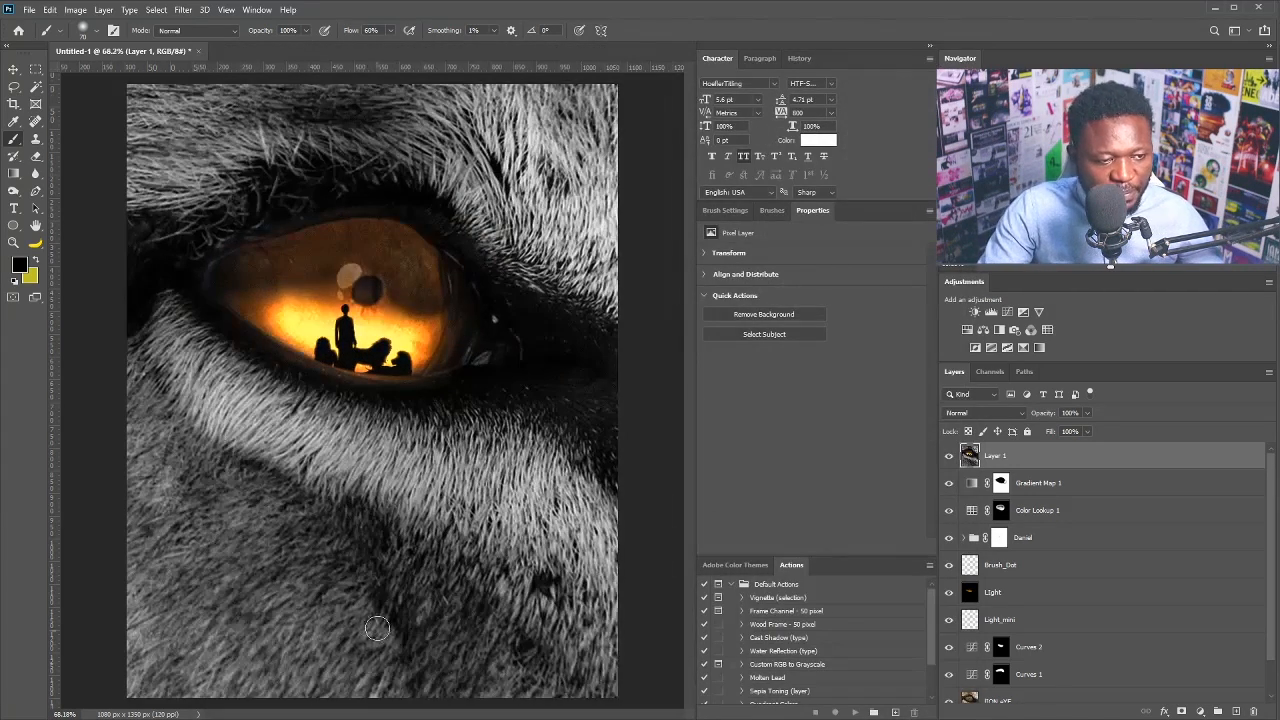
# Sample a light grey from the fur below the eye and add a new top layer named Bg.
pyautogui.click(14, 122)
pyautogui.click(260, 408)
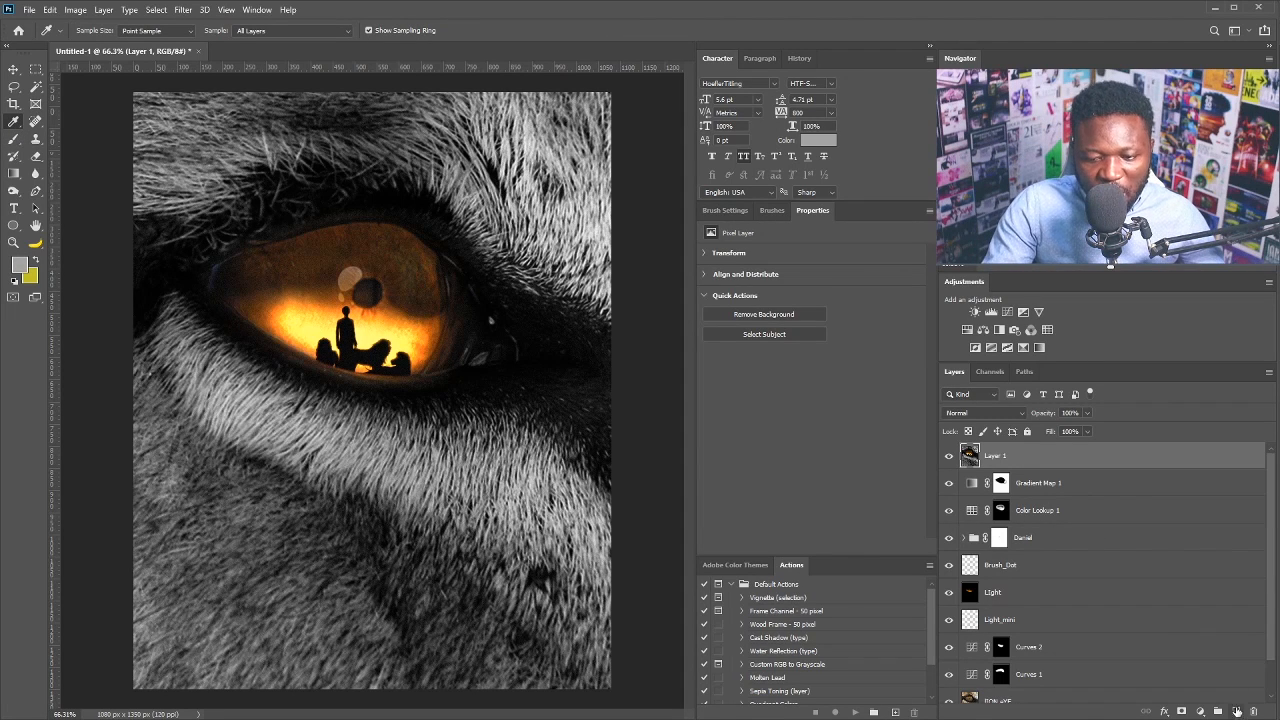
pyautogui.keyDown('alt'); pyautogui.click(1237, 711); pyautogui.keyUp('alt')
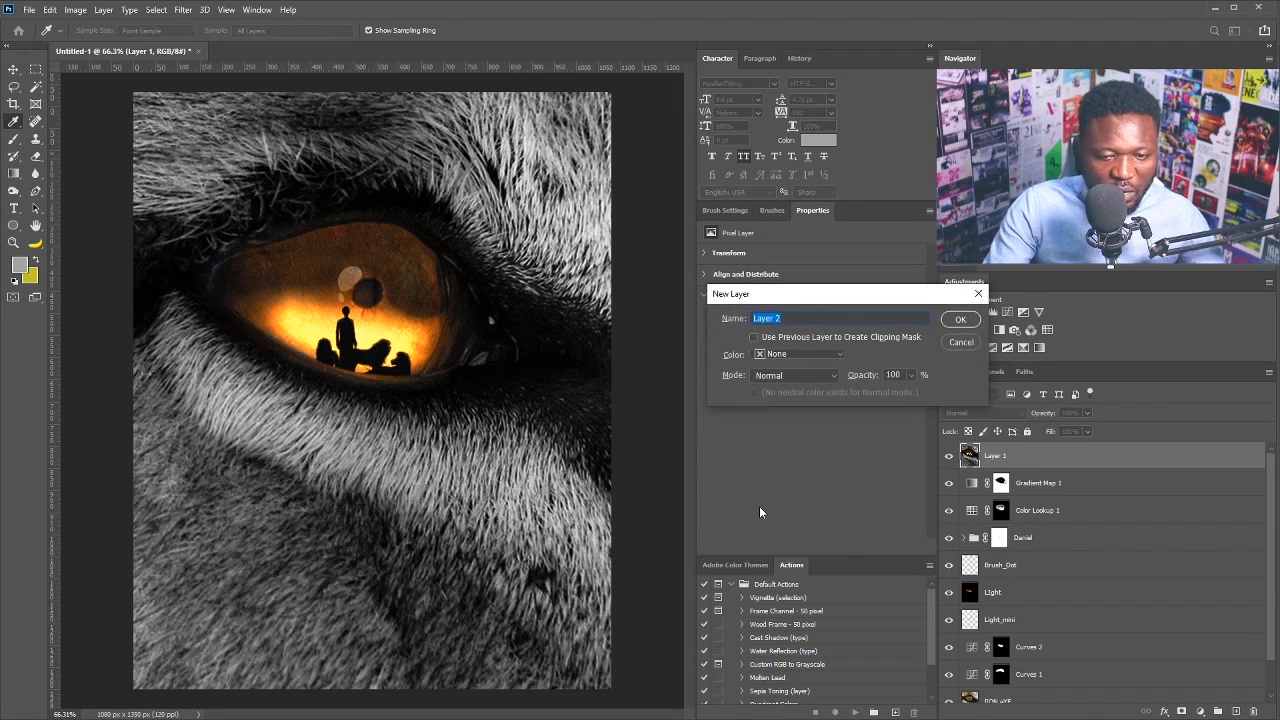
pyautogui.write('Bg')
pyautogui.click(960, 319)
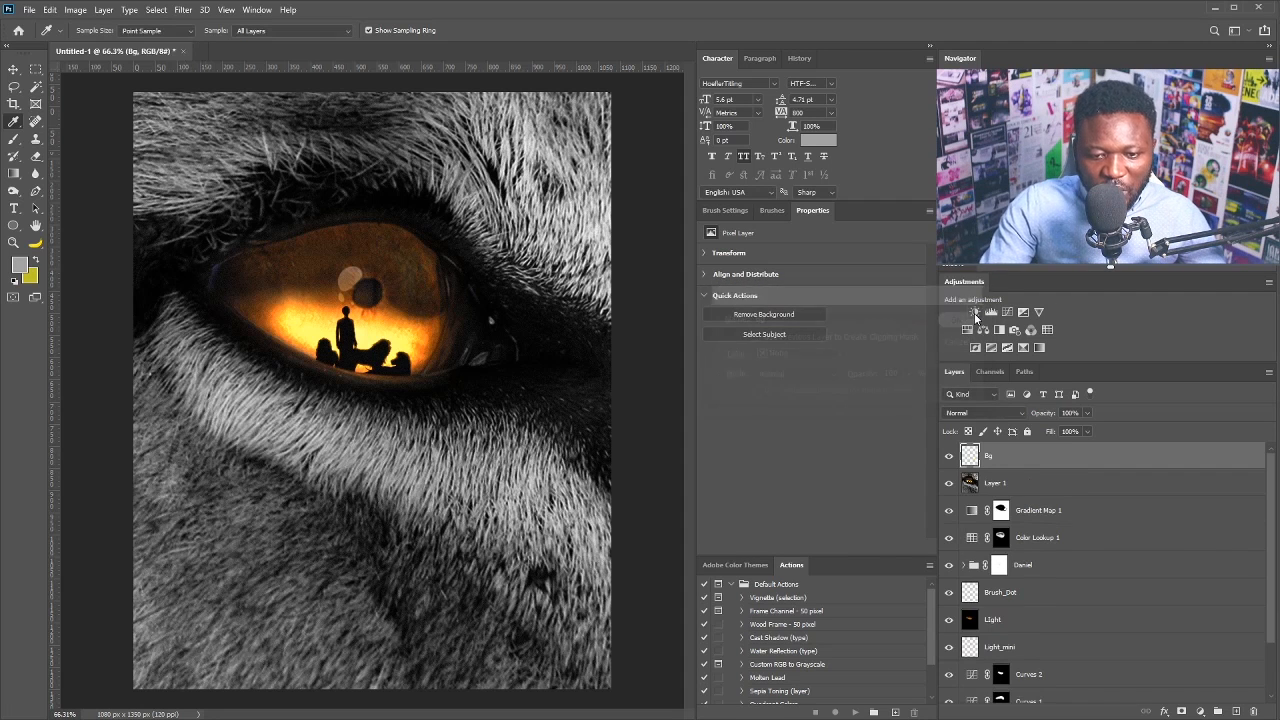
# Cover the fur in the lower part of the canvas with the sampled grey on the Bg layer, using a 600 px soft brush.
pyautogui.scroll(-2, 455, 264)
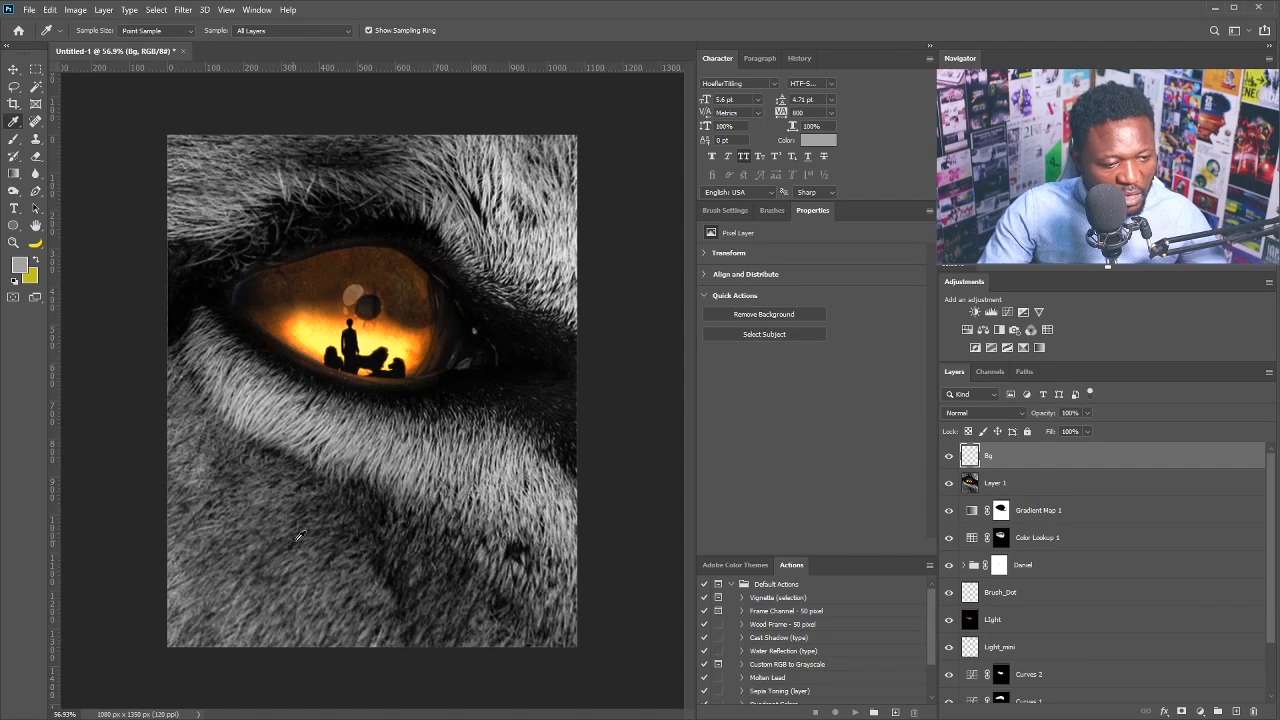
pyautogui.press('b')
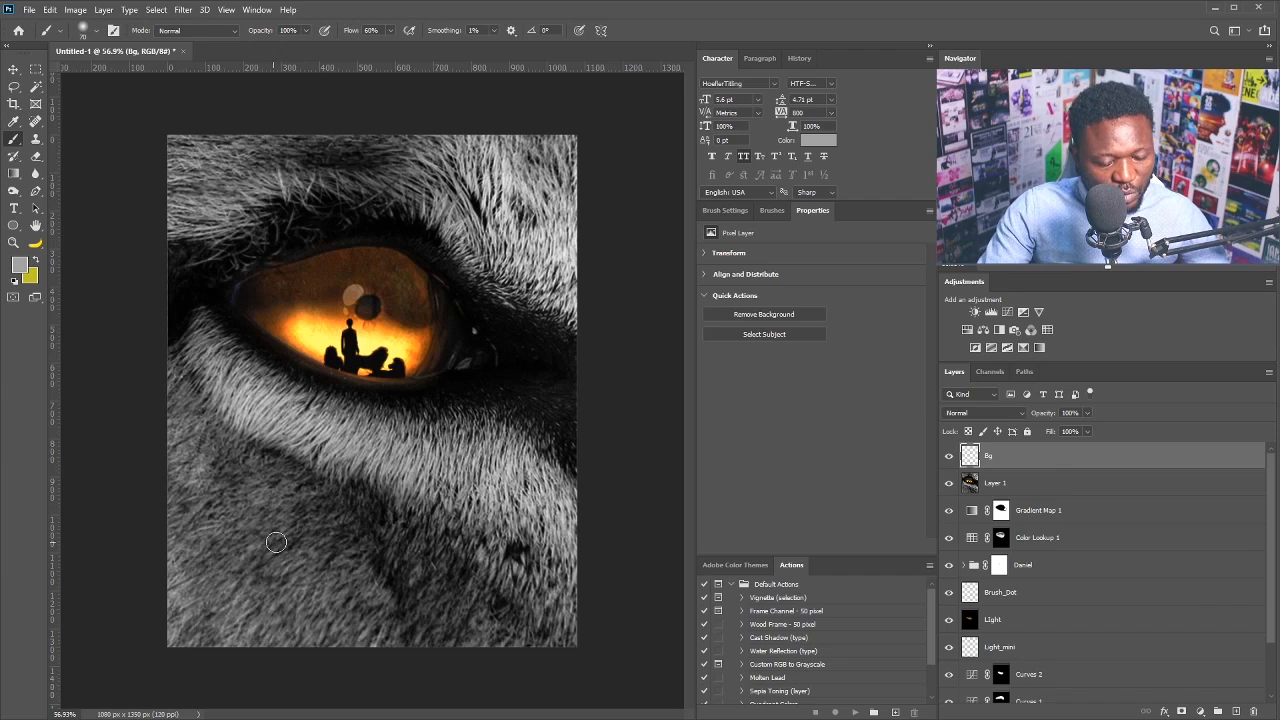
pyautogui.press(']')
pyautogui.press(']')
pyautogui.press(']')
pyautogui.press(']')
pyautogui.press(']')
pyautogui.press(']')
pyautogui.press(']')
pyautogui.press(']')
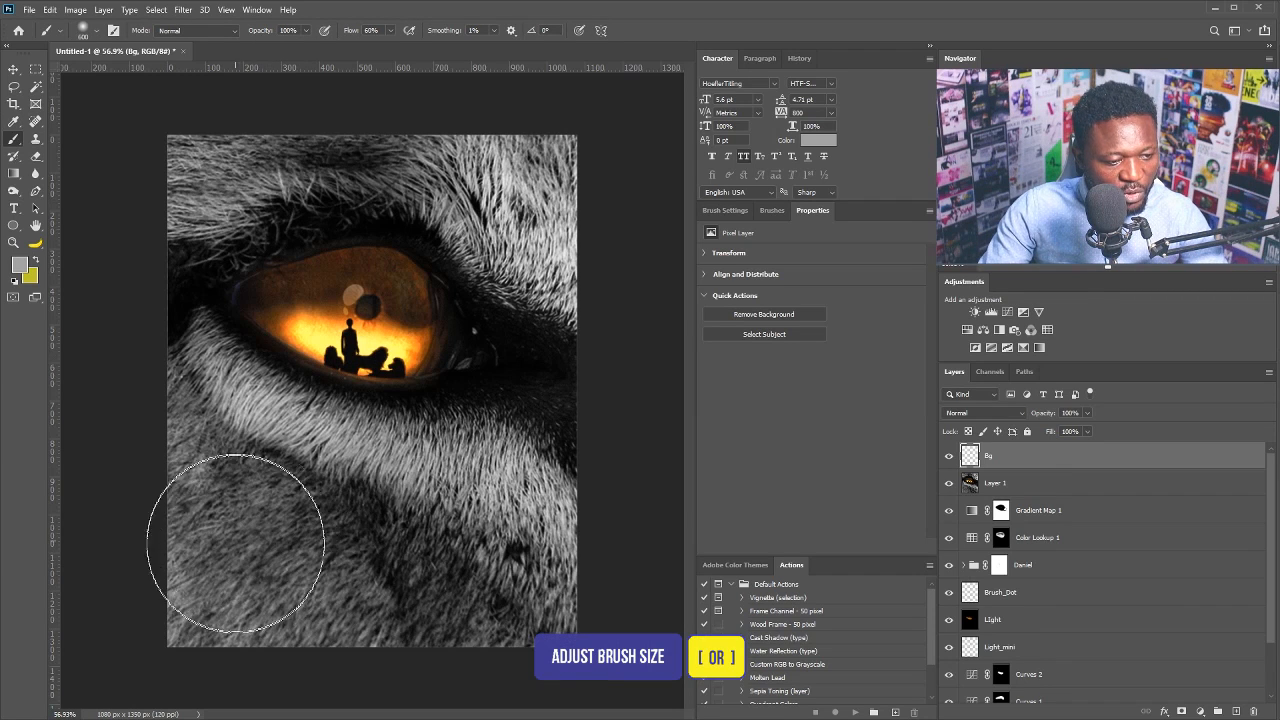
pyautogui.moveTo(234, 509)
pyautogui.mouseDown()
pyautogui.moveTo(338, 570)
pyautogui.moveTo(479, 543)
pyautogui.moveTo(517, 569)
pyautogui.moveTo(388, 528)
pyautogui.moveTo(336, 622)
pyautogui.mouseUp()
# Move the stamped eye image on Layer 1 slightly upward.
pyautogui.press('v')
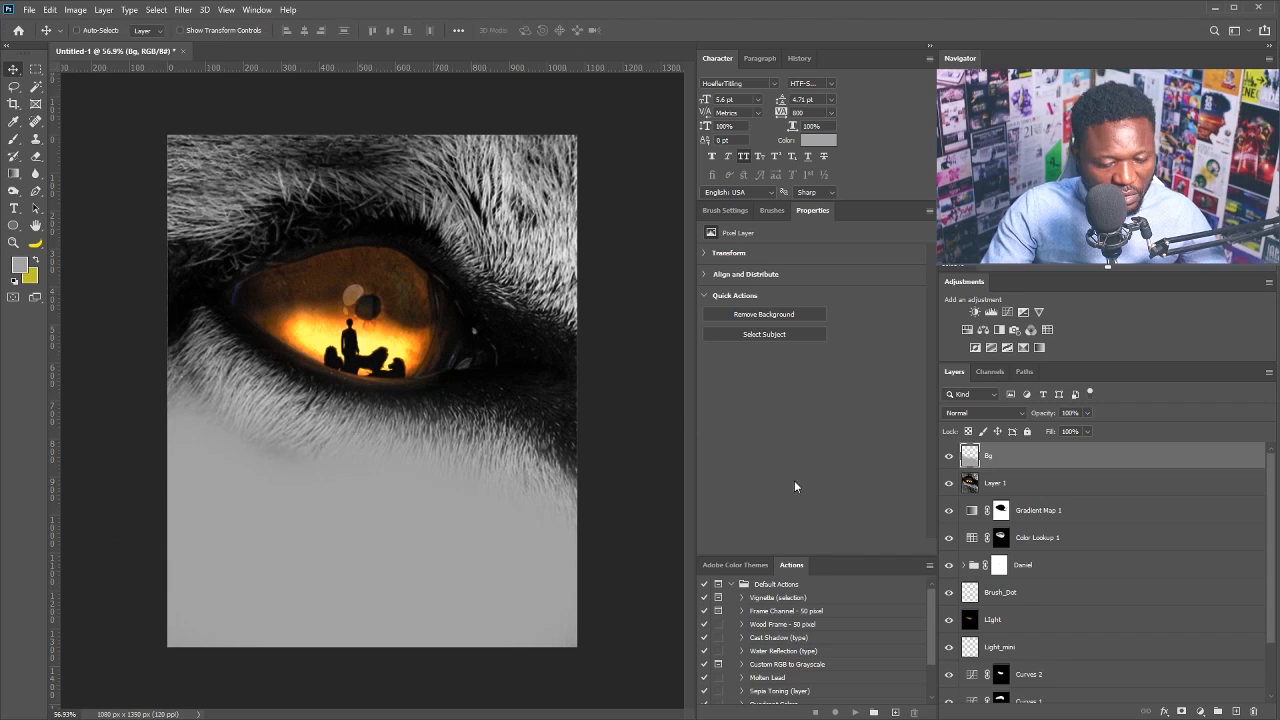
pyautogui.click(993, 487)
pyautogui.moveTo(440, 400); pyautogui.dragTo(445, 386)
# Stretch the grey Bg layer upward to 106.69% height with Free Transform, keeping its lower edge in place.
pyautogui.click(992, 456)
pyautogui.hotkey('ctrl', 't')
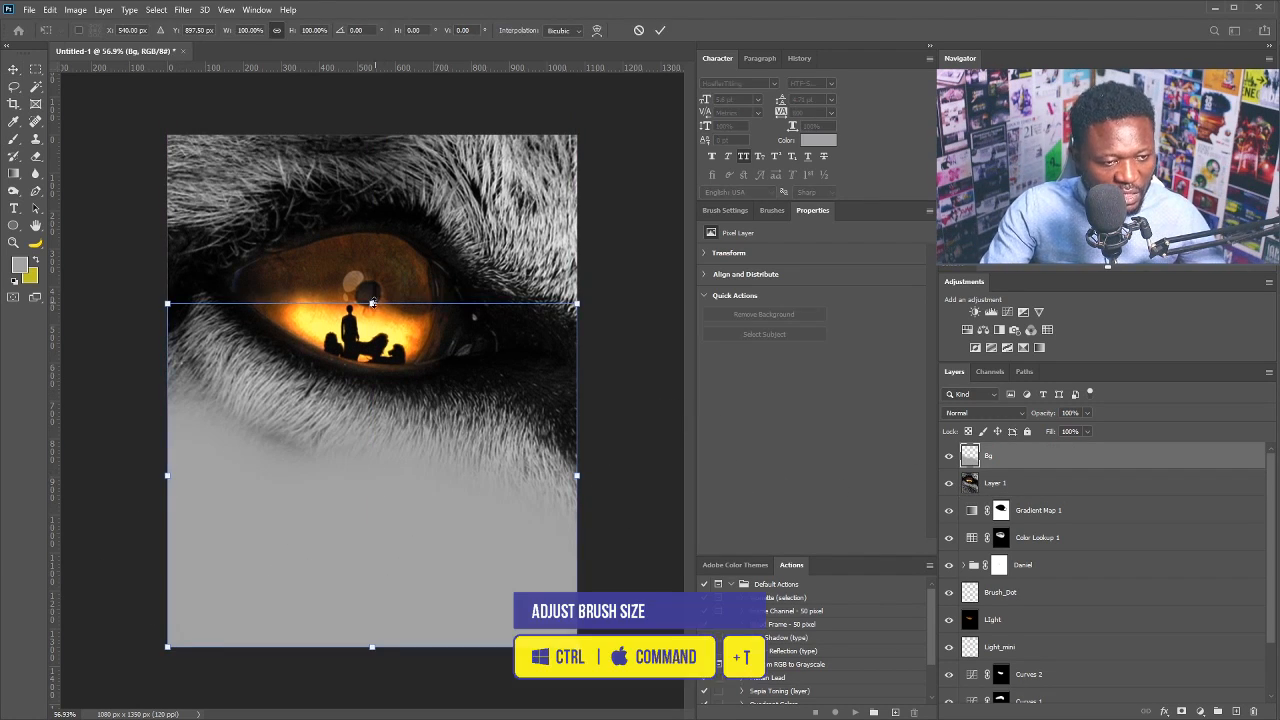
pyautogui.moveTo(372, 303); pyautogui.dragTo(372, 280)
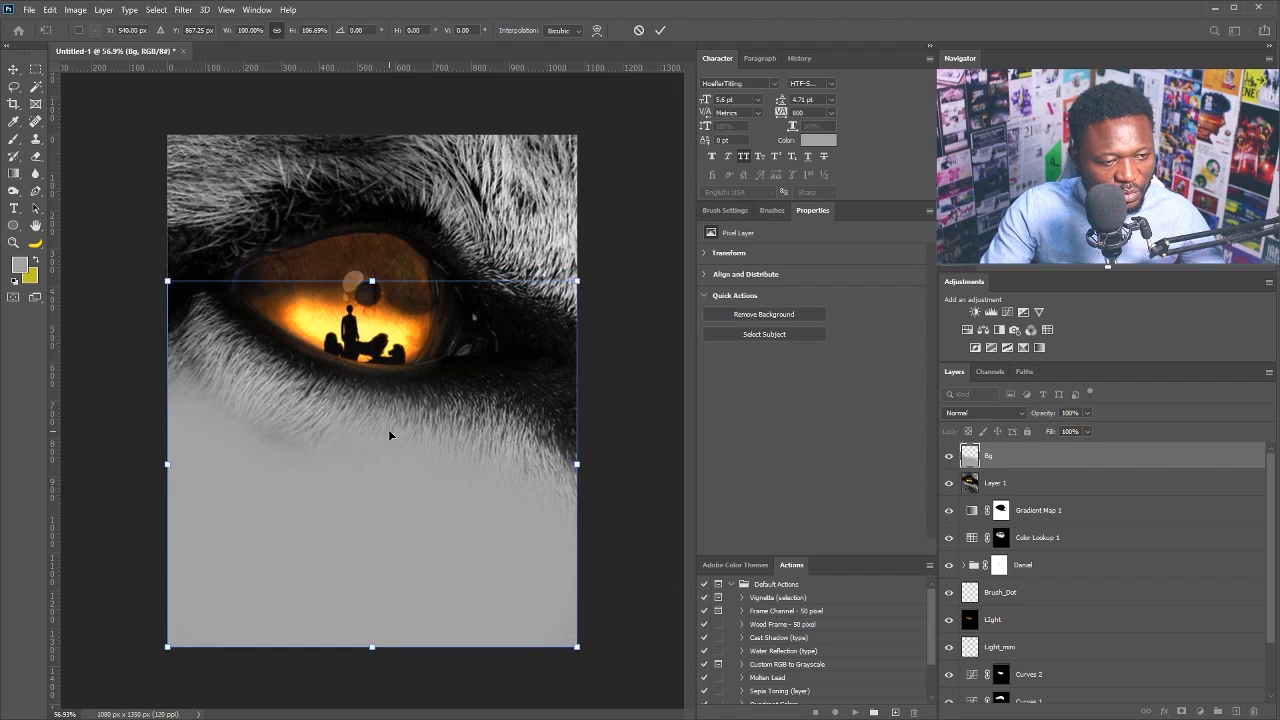
pyautogui.press('Return')
pyautogui.moveTo(312, 330); pyautogui.dragTo(326, 354)
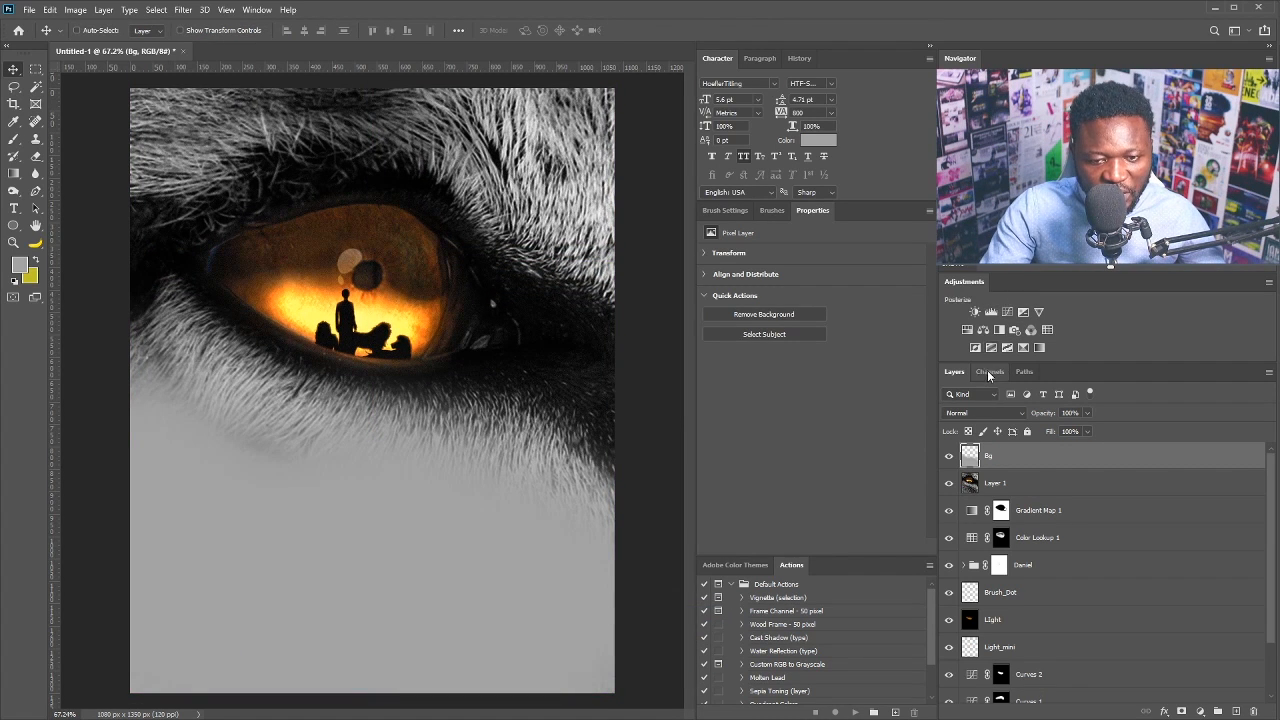
# Add a Curves adjustment clipped to the Bg layer, raising its black point output to 44 and lifting the midtones to lighten the grey.
pyautogui.click(1007, 313)
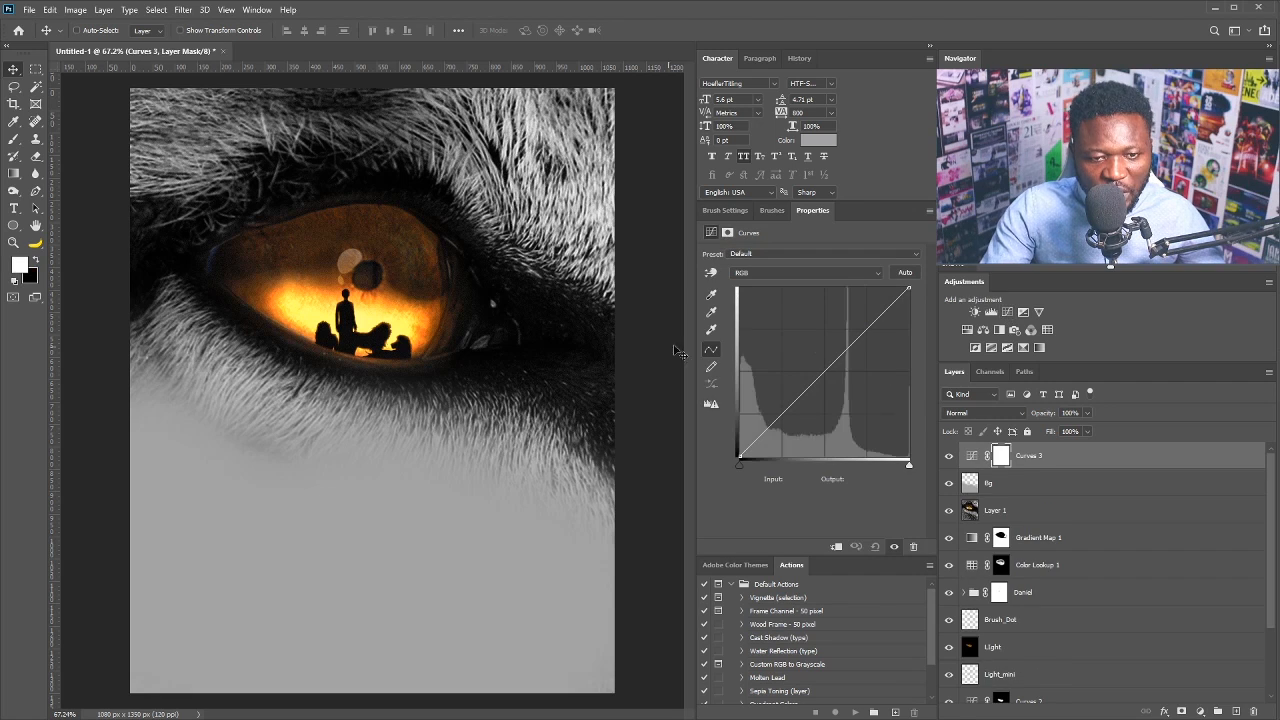
pyautogui.moveTo(742, 458); pyautogui.dragTo(739, 457)
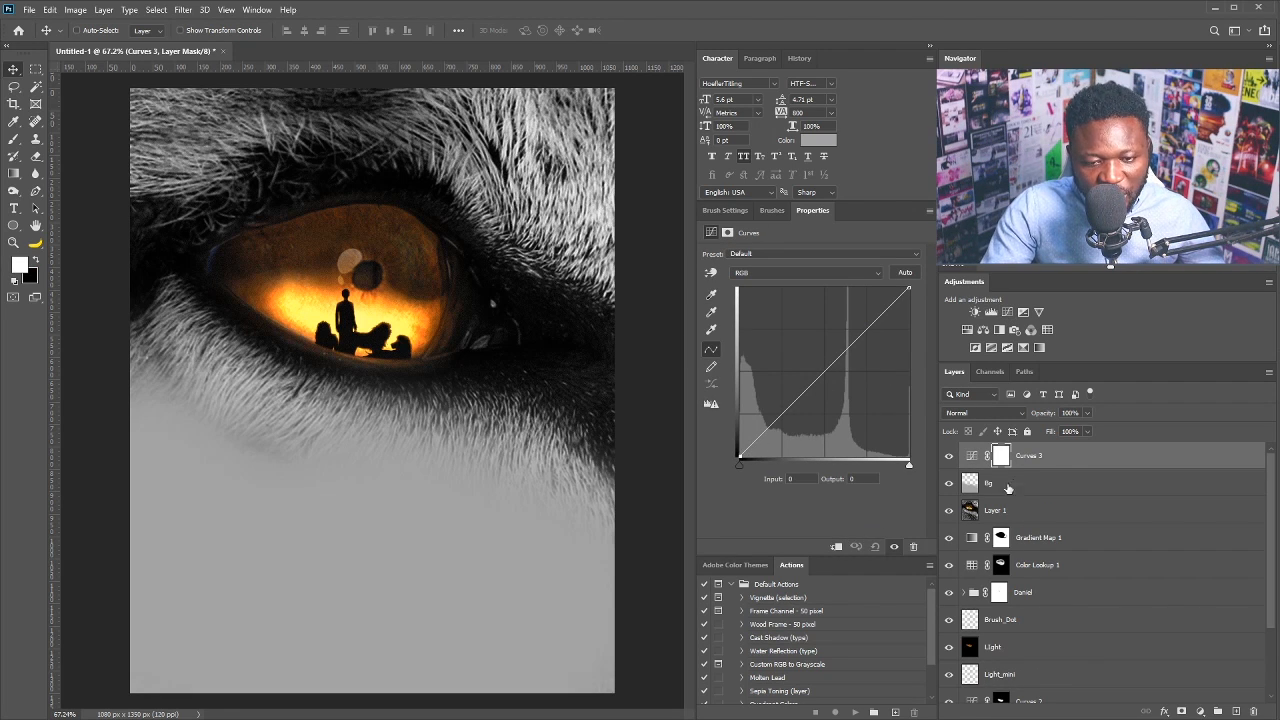
pyautogui.click(967, 492)
pyautogui.click(1032, 458)
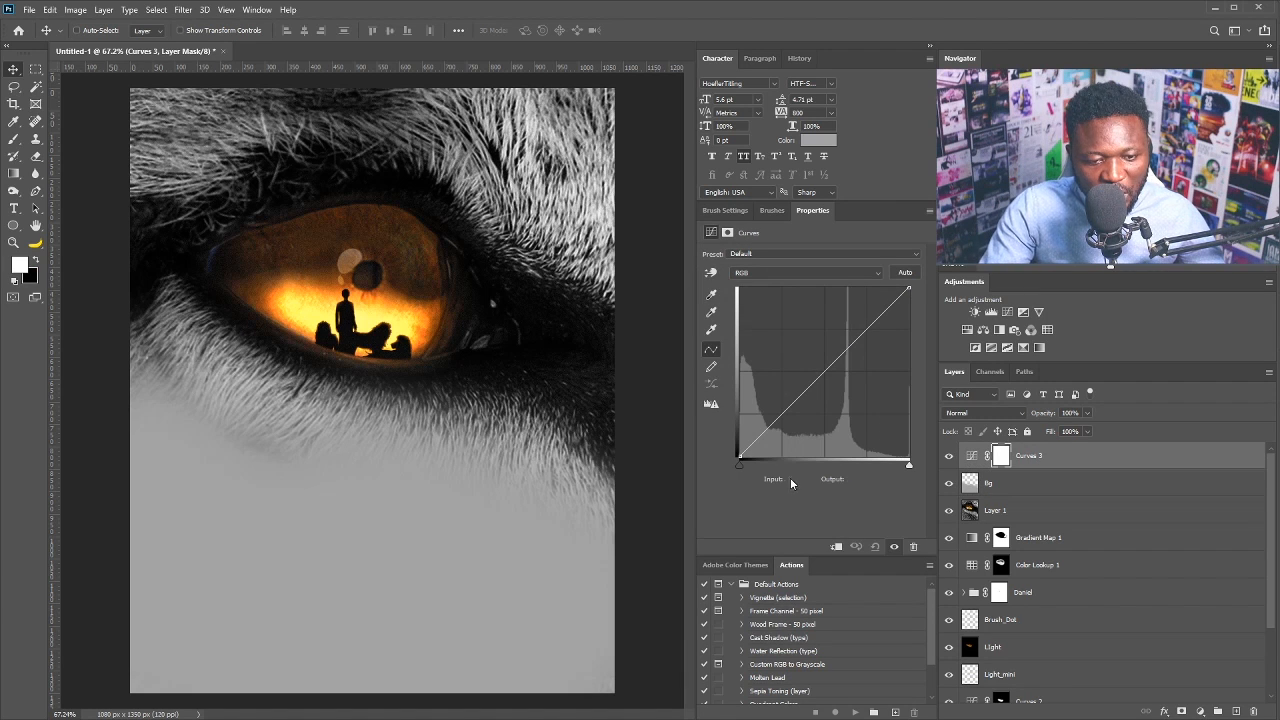
pyautogui.click(836, 547)
pyautogui.moveTo(739, 457); pyautogui.dragTo(739, 419)
pyautogui.moveTo(815, 362); pyautogui.dragTo(815, 355)
pyautogui.click(740, 422)
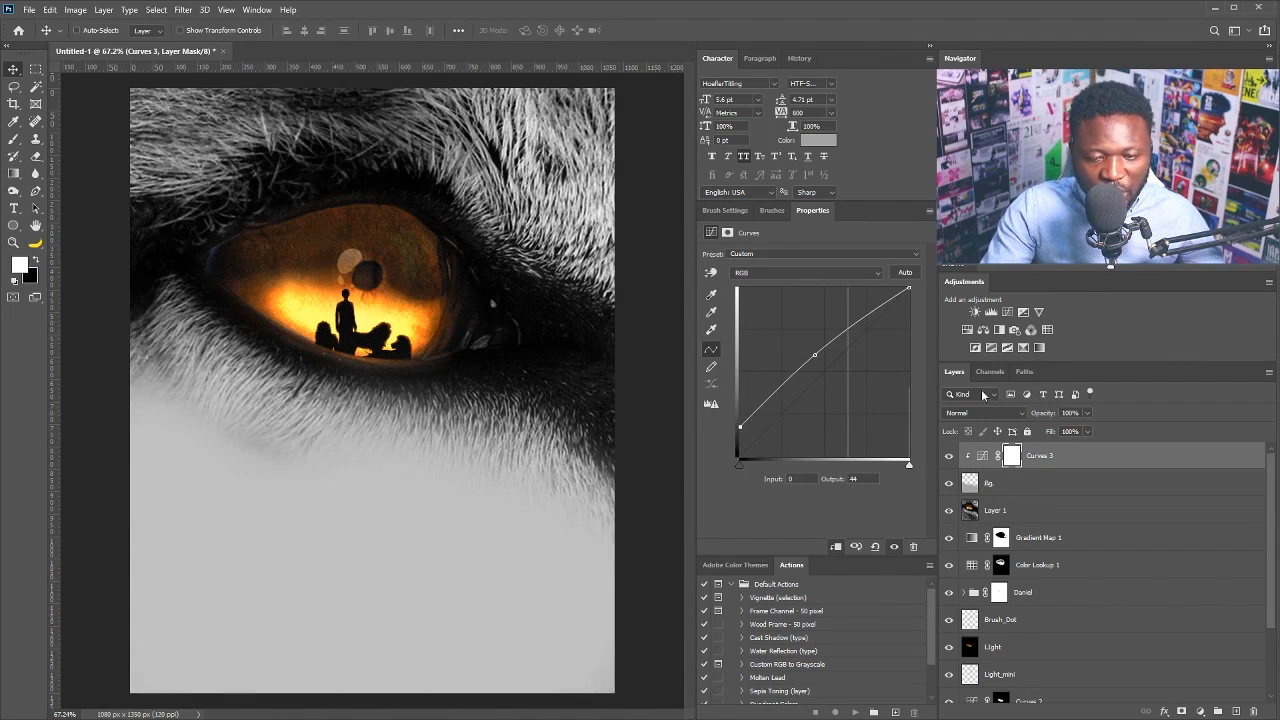
# Add a darkening Curves adjustment with input 175 at output 105, invert its mask and paint the effect in over the upper fur.
pyautogui.click(1007, 312)
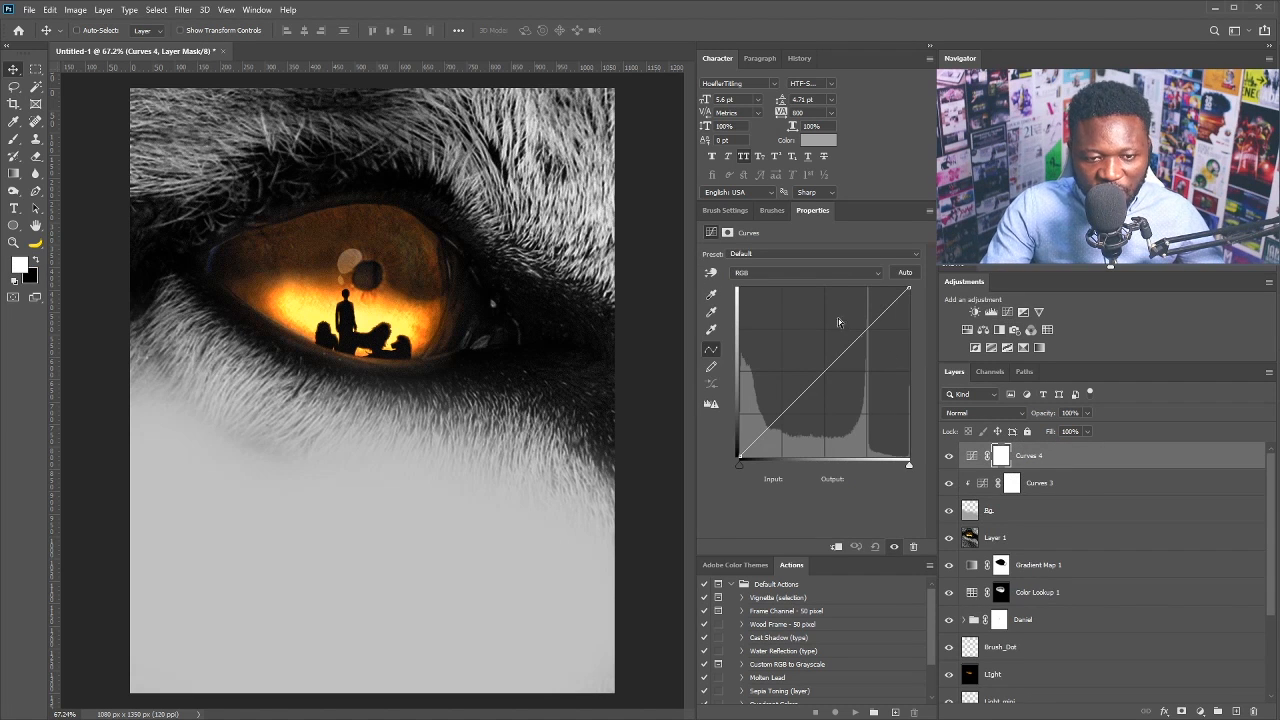
pyautogui.moveTo(908, 288); pyautogui.dragTo(908, 313)
pyautogui.moveTo(851, 362); pyautogui.dragTo(856, 392)
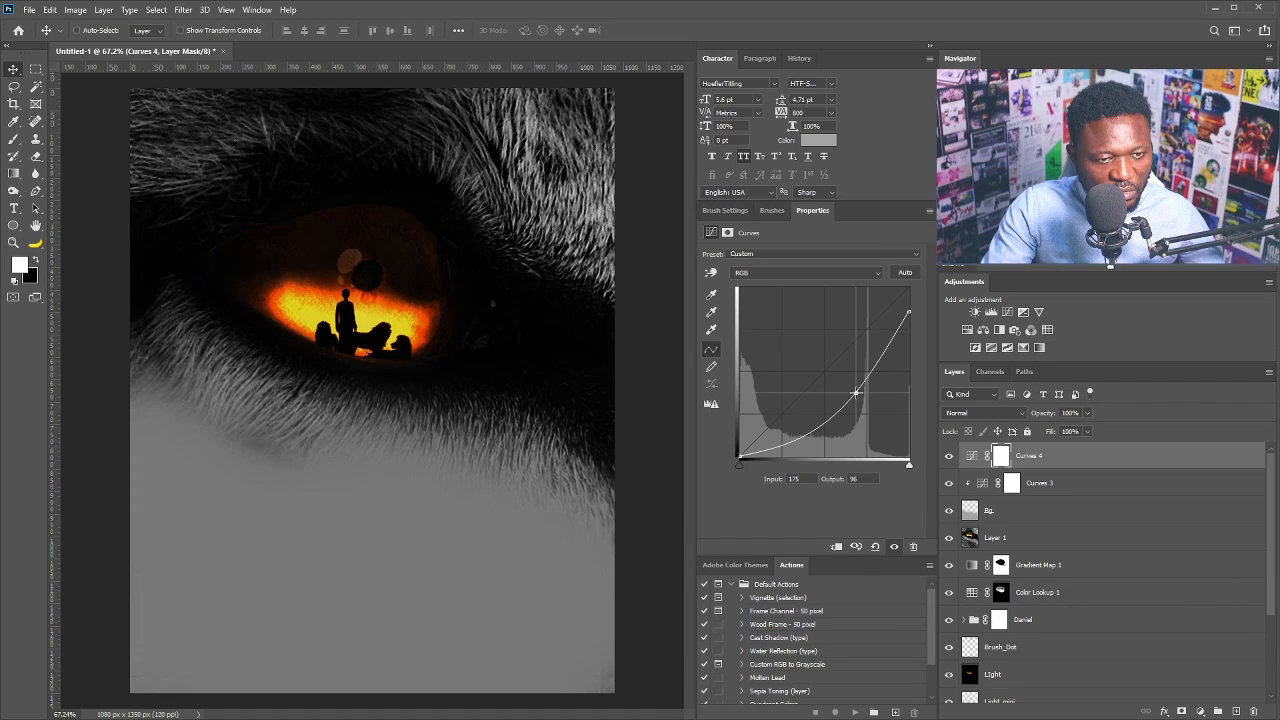
pyautogui.moveTo(856, 393); pyautogui.dragTo(856, 387)
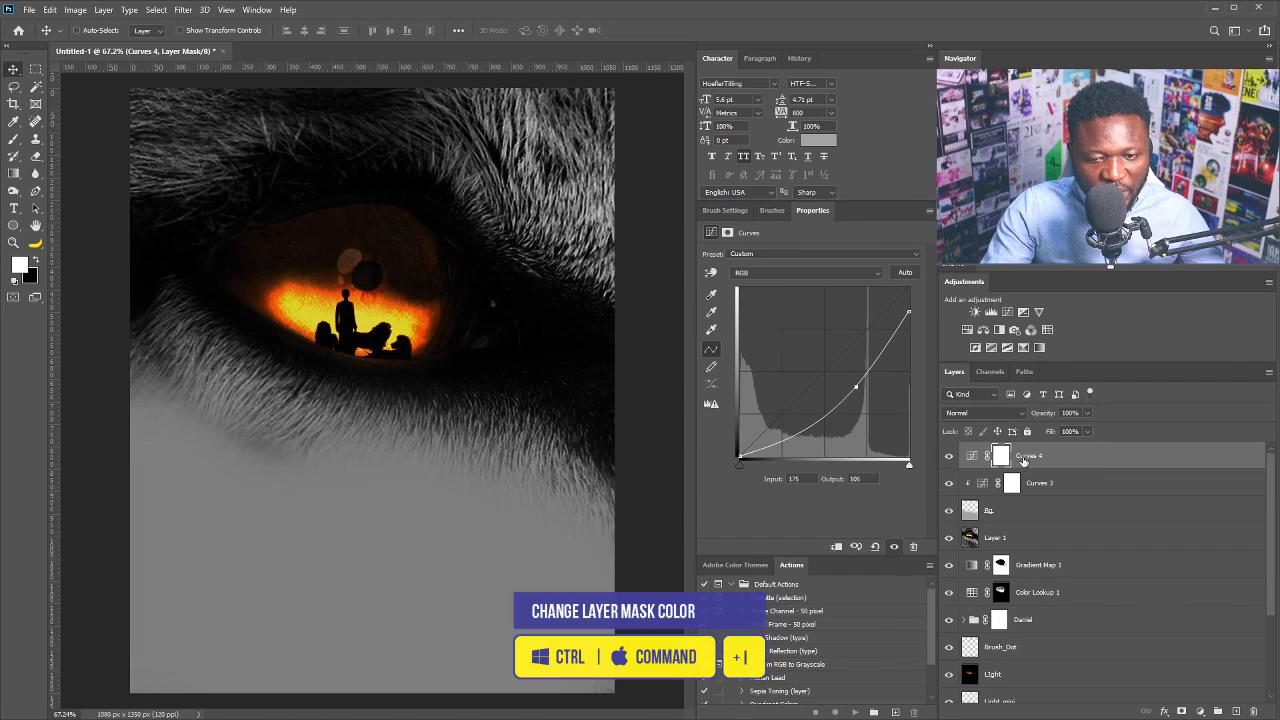
pyautogui.hotkey('ctrl', 'i')
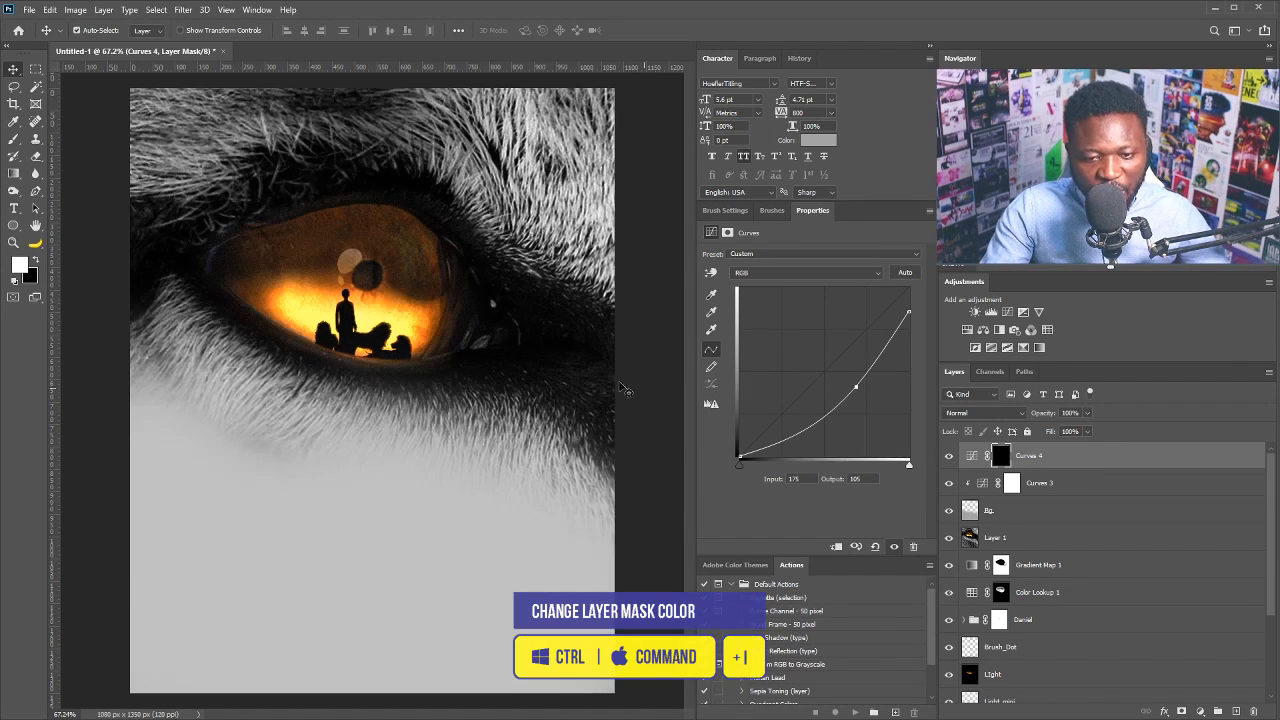
pyautogui.press('b')
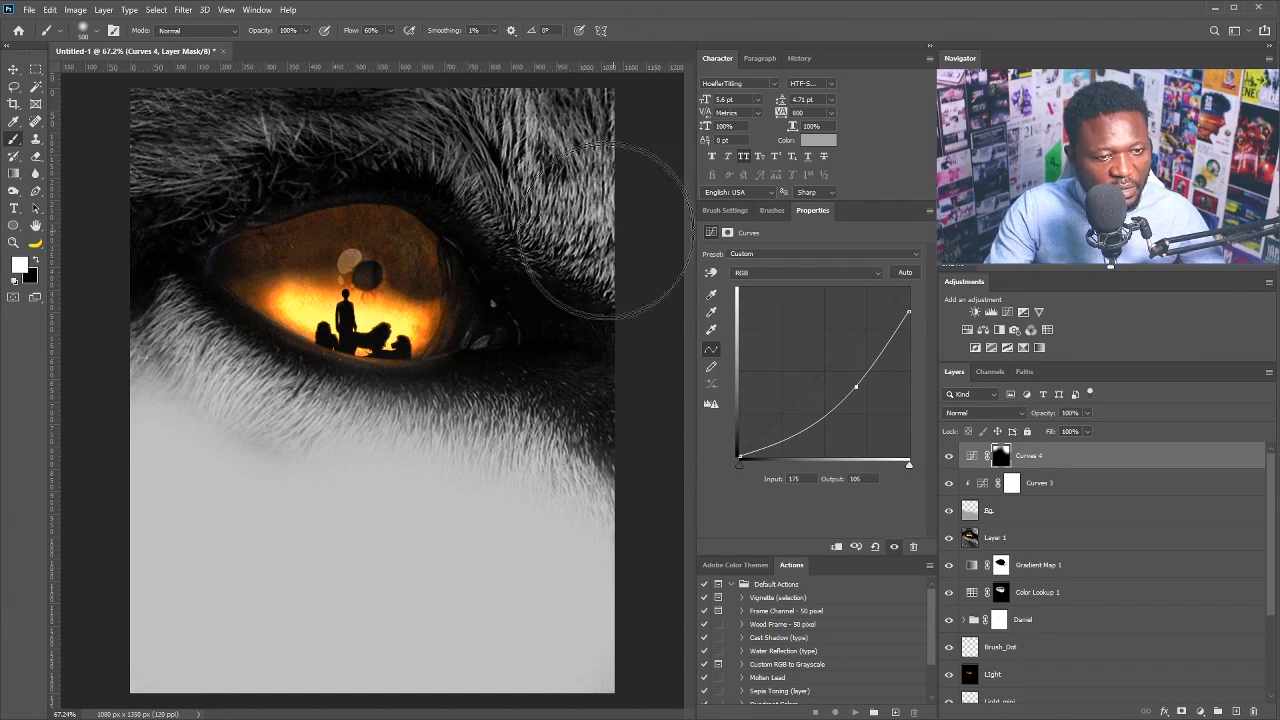
# Select the layers from Curves 4 down to Layer 1 and enlarge them slightly together with Free Transform.
pyautogui.keyDown('shift'); pyautogui.click(1013, 536); pyautogui.keyUp('shift')
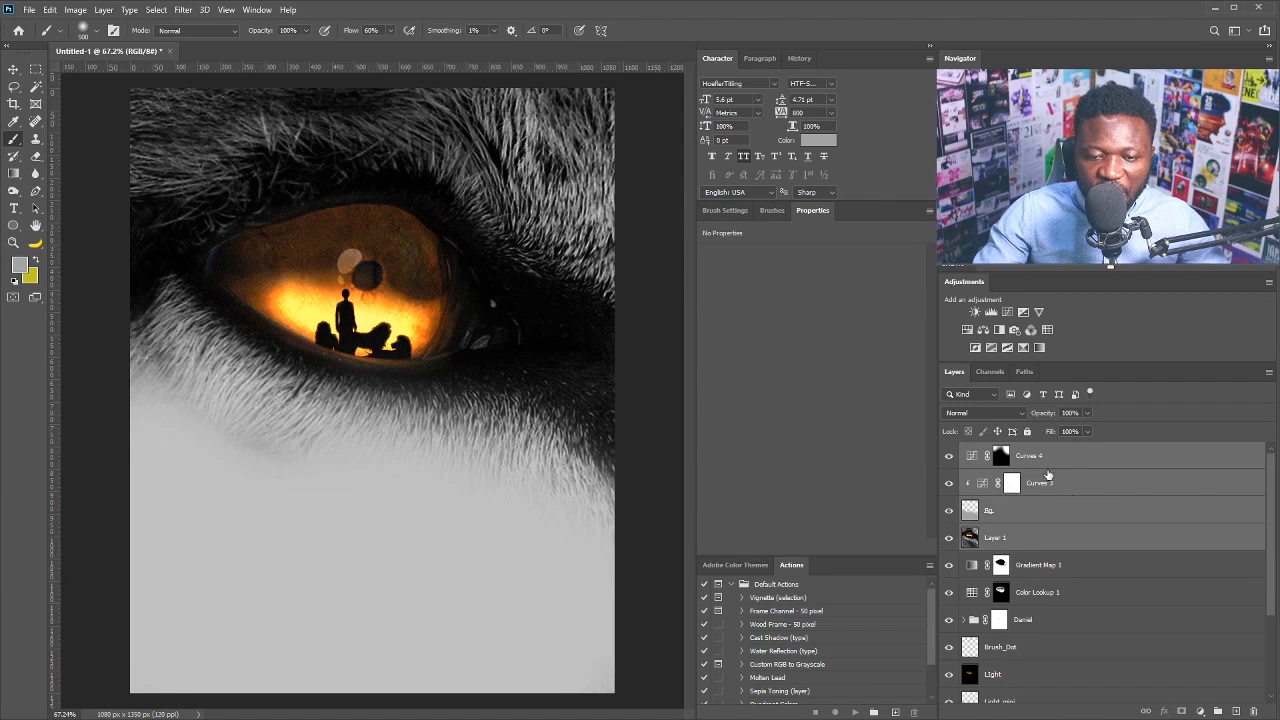
pyautogui.moveTo(493, 280); pyautogui.dragTo(400, 263)
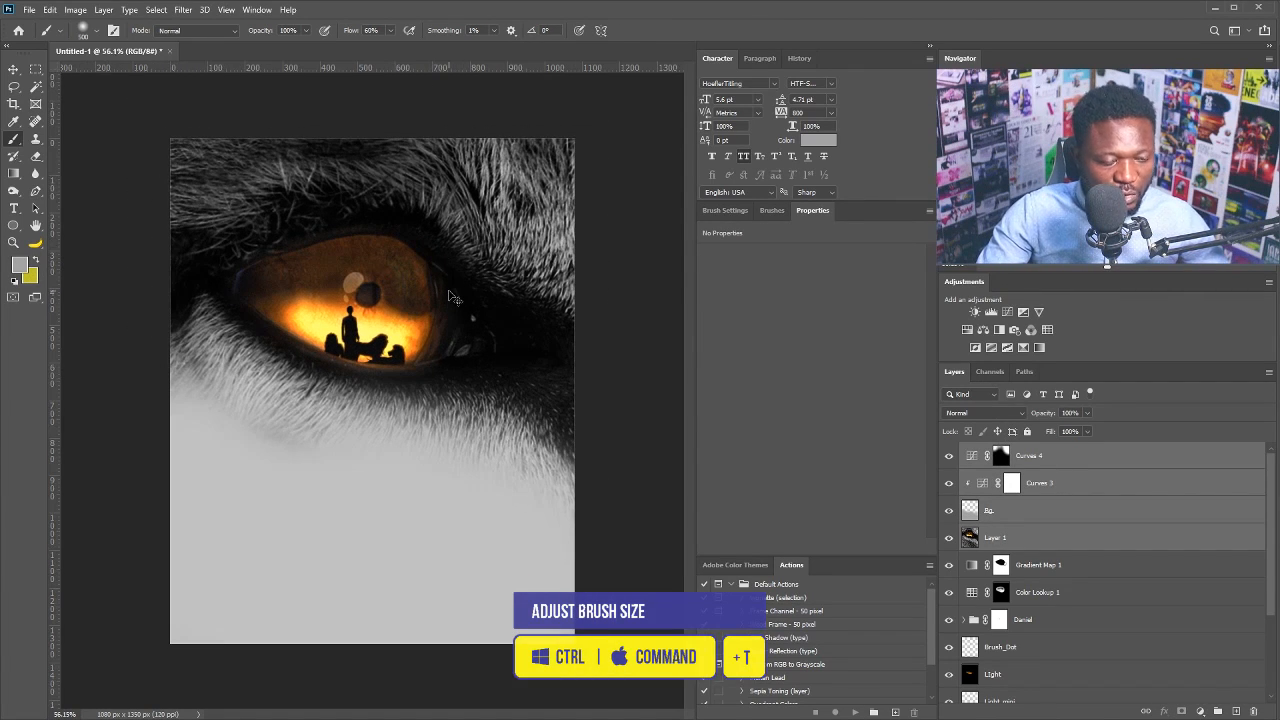
pyautogui.hotkey('ctrl', 't')
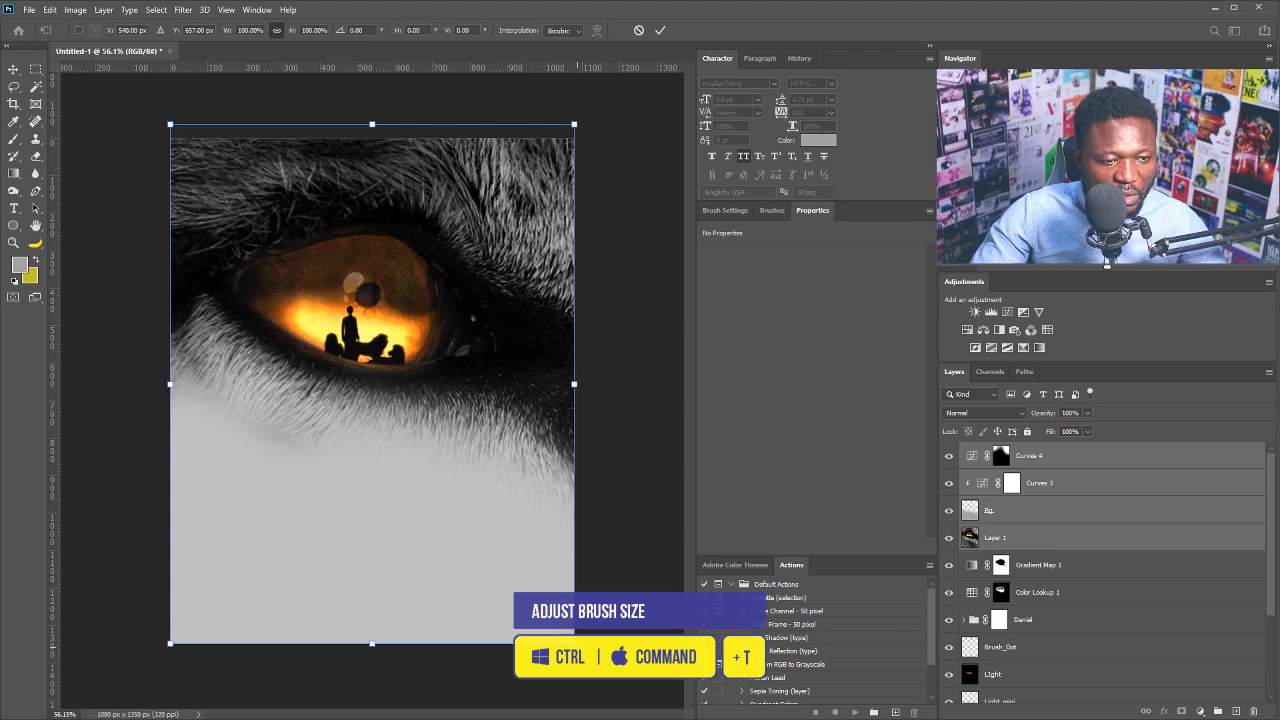
pyautogui.moveTo(574, 643); pyautogui.dragTo(605, 683)
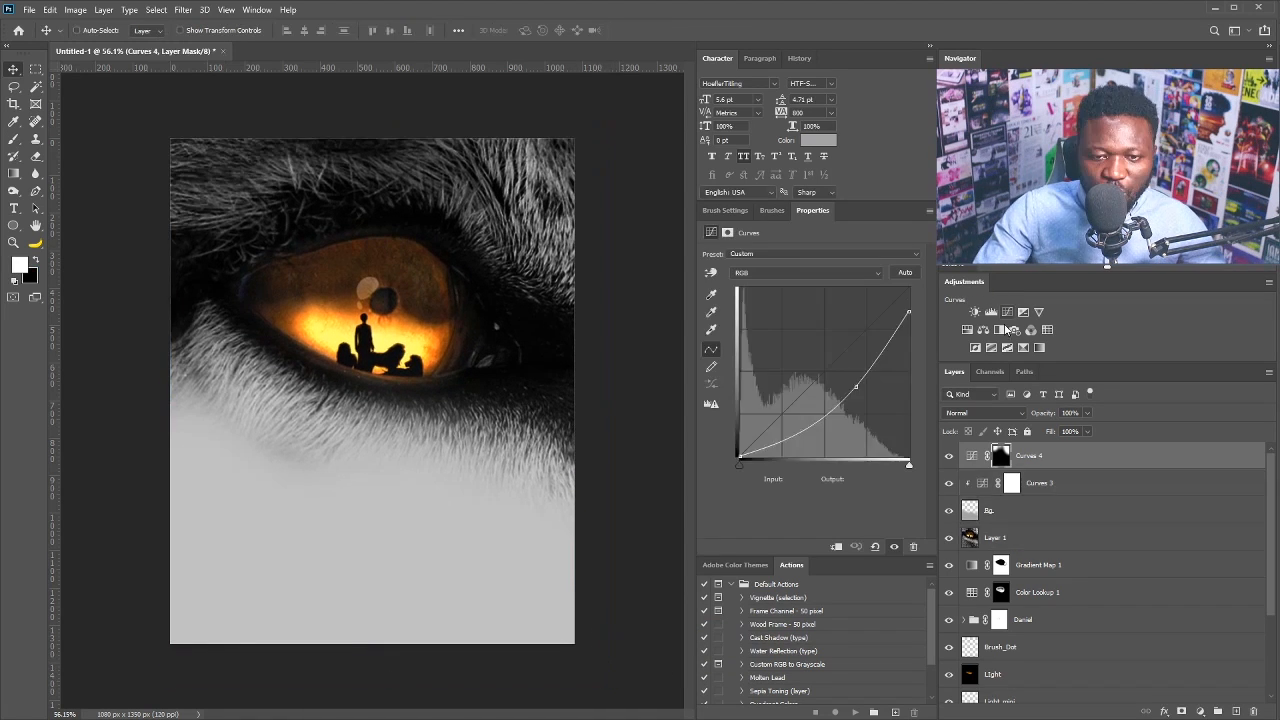
# Add a top Curves adjustment for a faded look, raising the black point output to 25 and lowering the white point.
pyautogui.click(1007, 312)
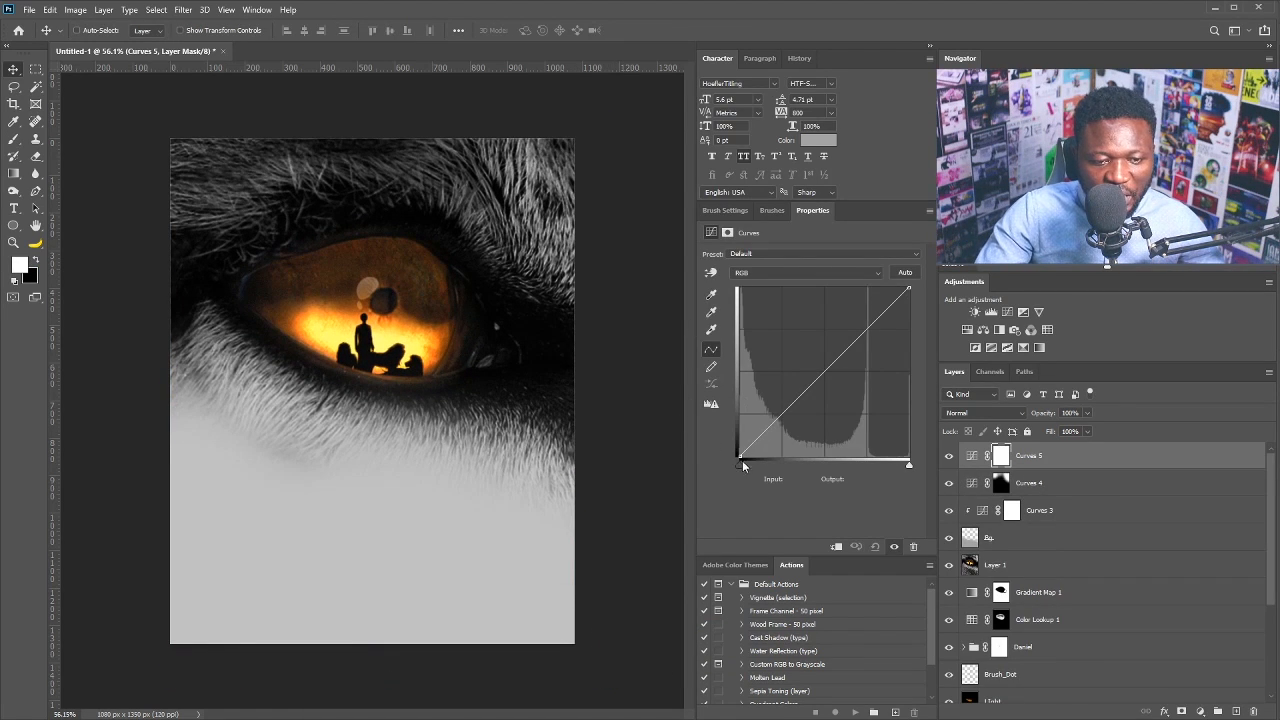
pyautogui.moveTo(738, 457); pyautogui.dragTo(738, 443)
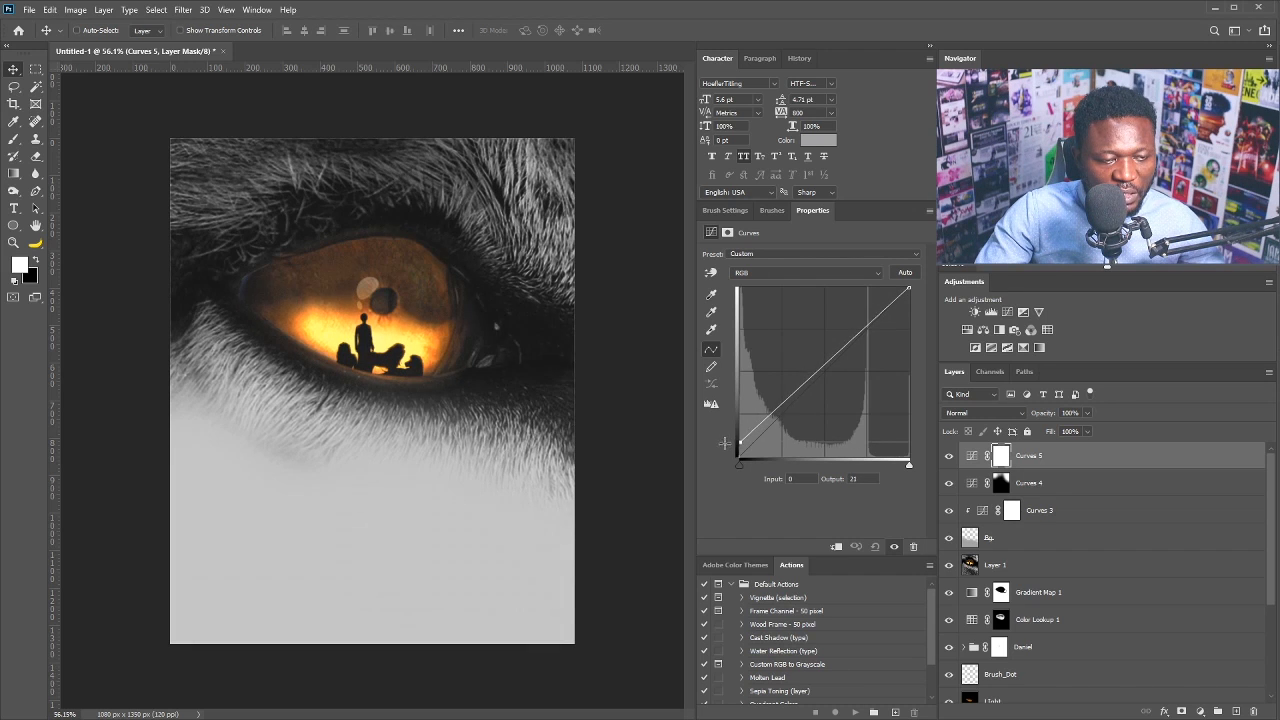
pyautogui.moveTo(909, 288); pyautogui.dragTo(909, 308)
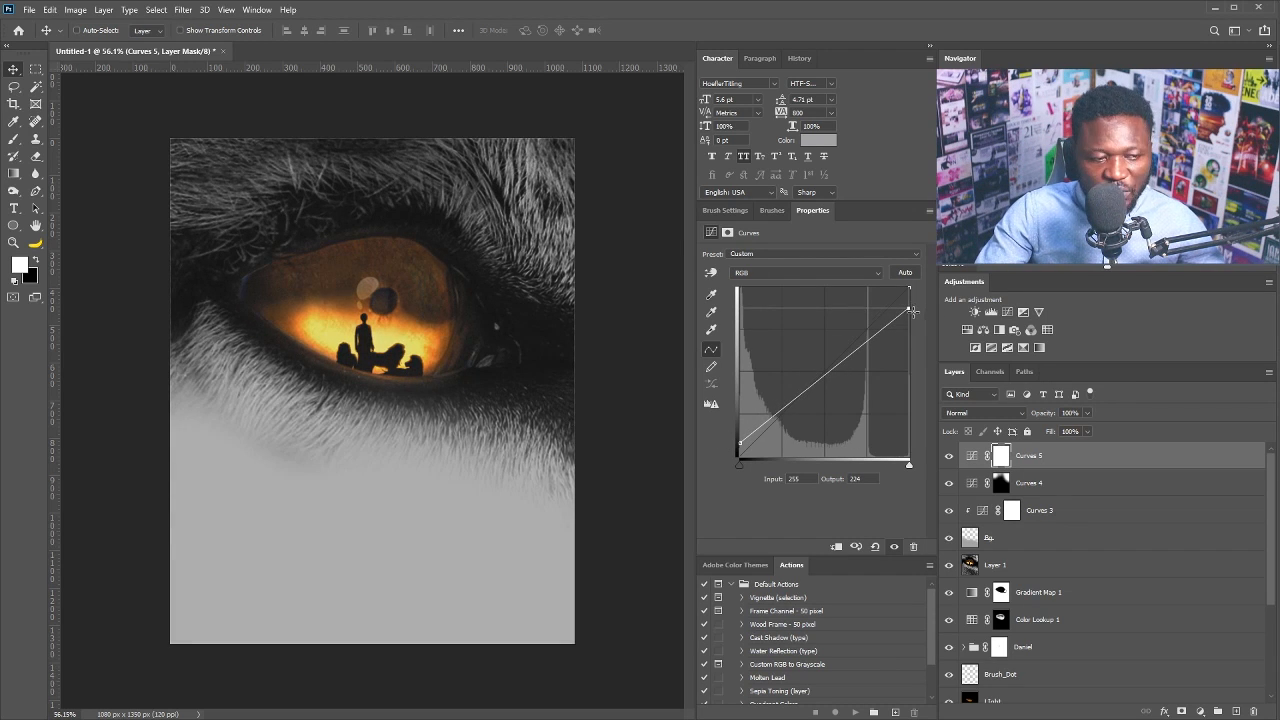
pyautogui.moveTo(445, 386); pyautogui.dragTo(462, 408)
pyautogui.moveTo(909, 308); pyautogui.dragTo(909, 314)
pyautogui.moveTo(740, 443); pyautogui.dragTo(740, 440)
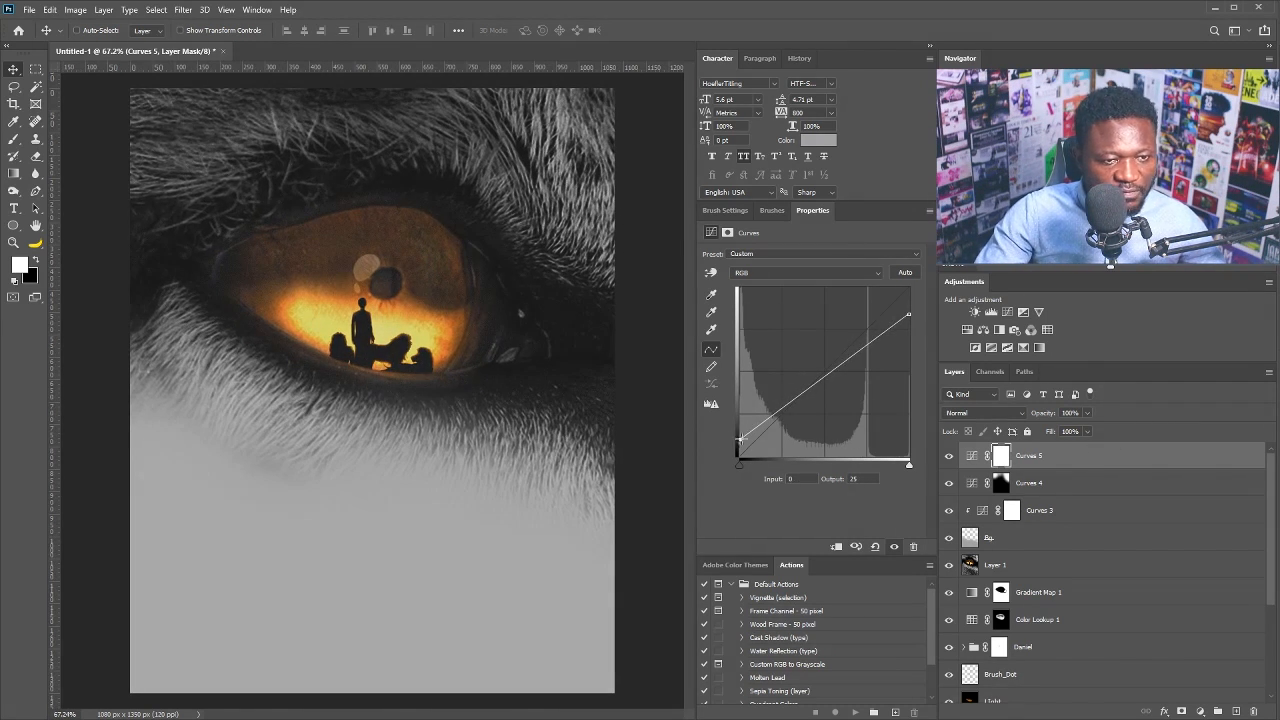
# Add a Color Lookup adjustment using the FallColors.look 3D LUT and reduce its opacity to 90%.
pyautogui.click(1047, 329)
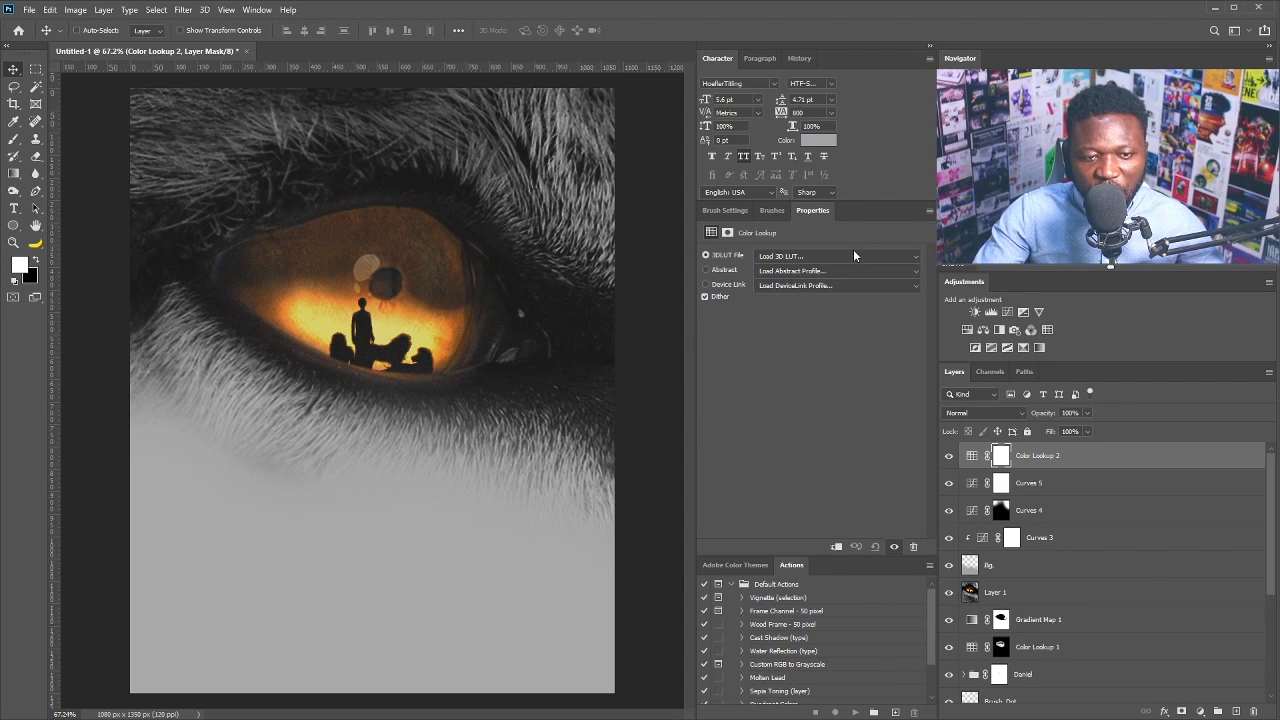
pyautogui.click(850, 257)
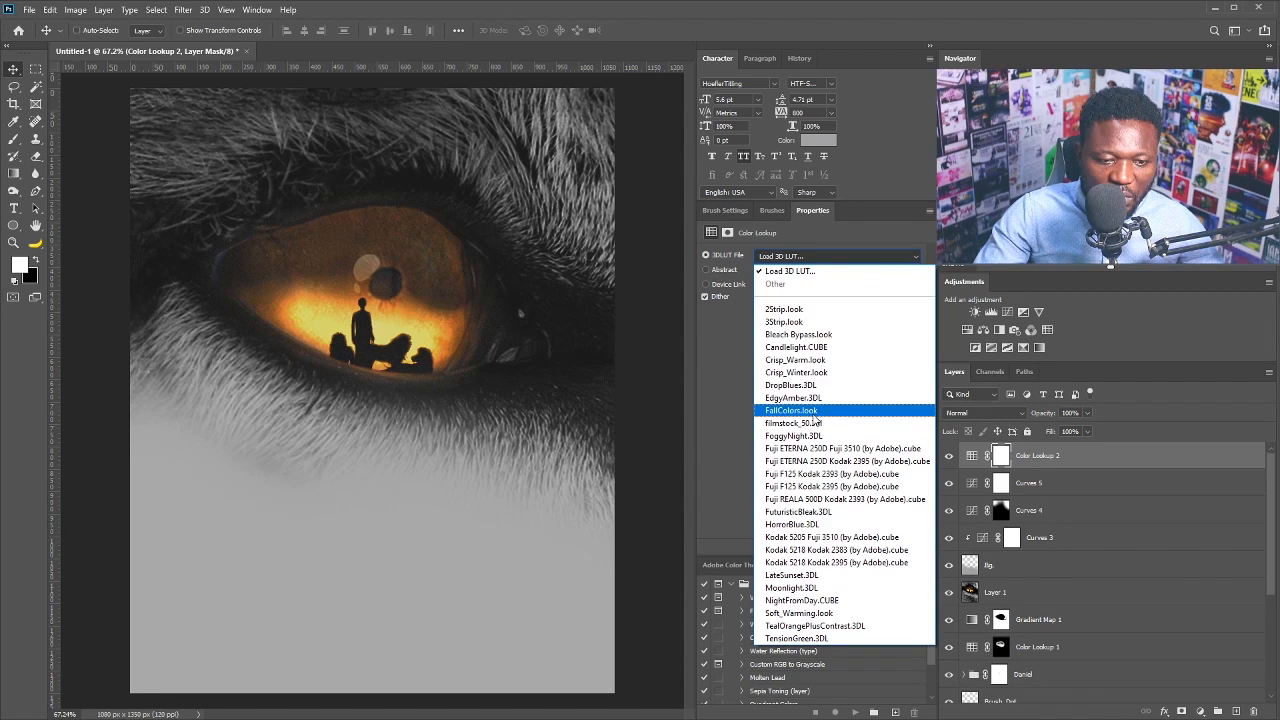
pyautogui.click(817, 411)
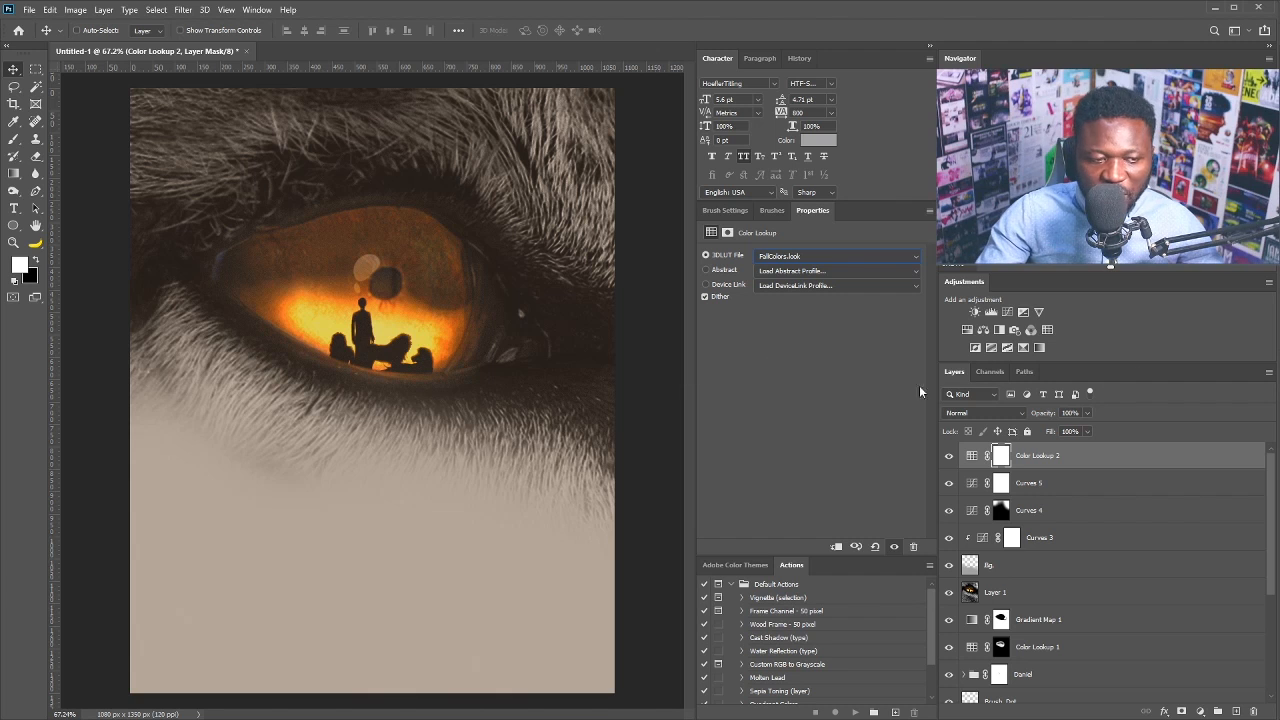
pyautogui.moveTo(434, 351); pyautogui.dragTo(434, 357)
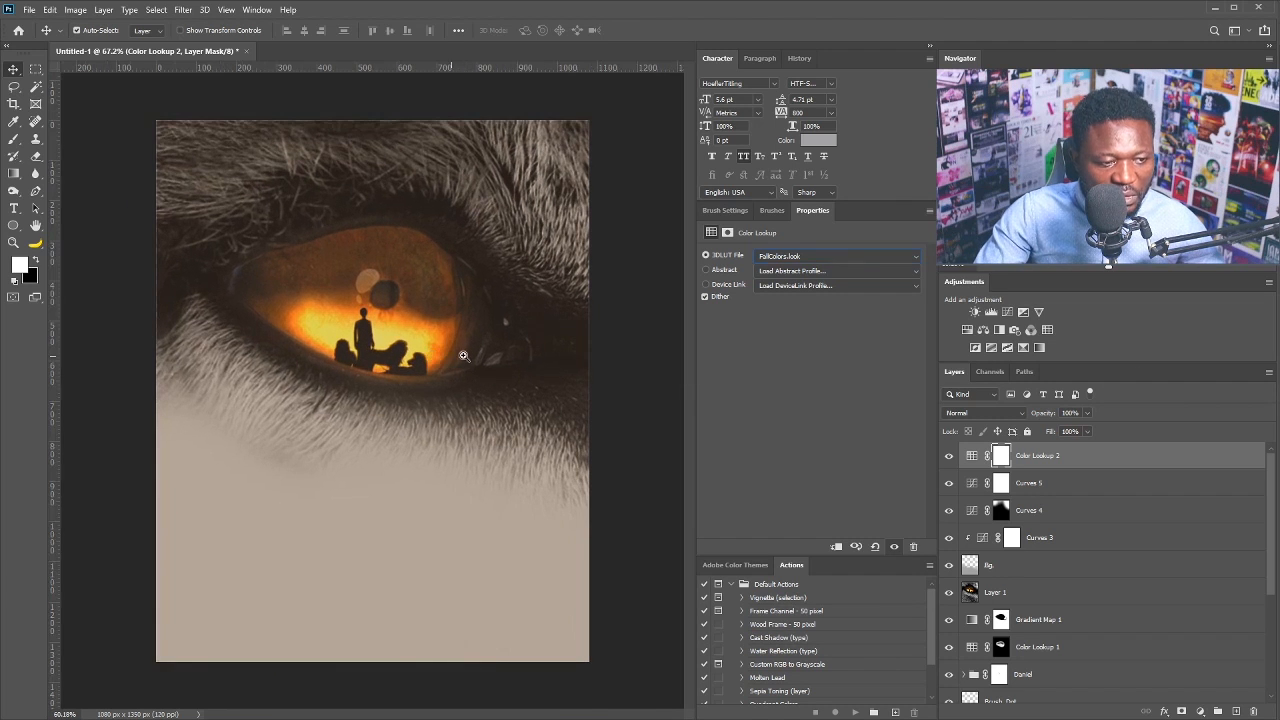
pyautogui.click(1088, 413)
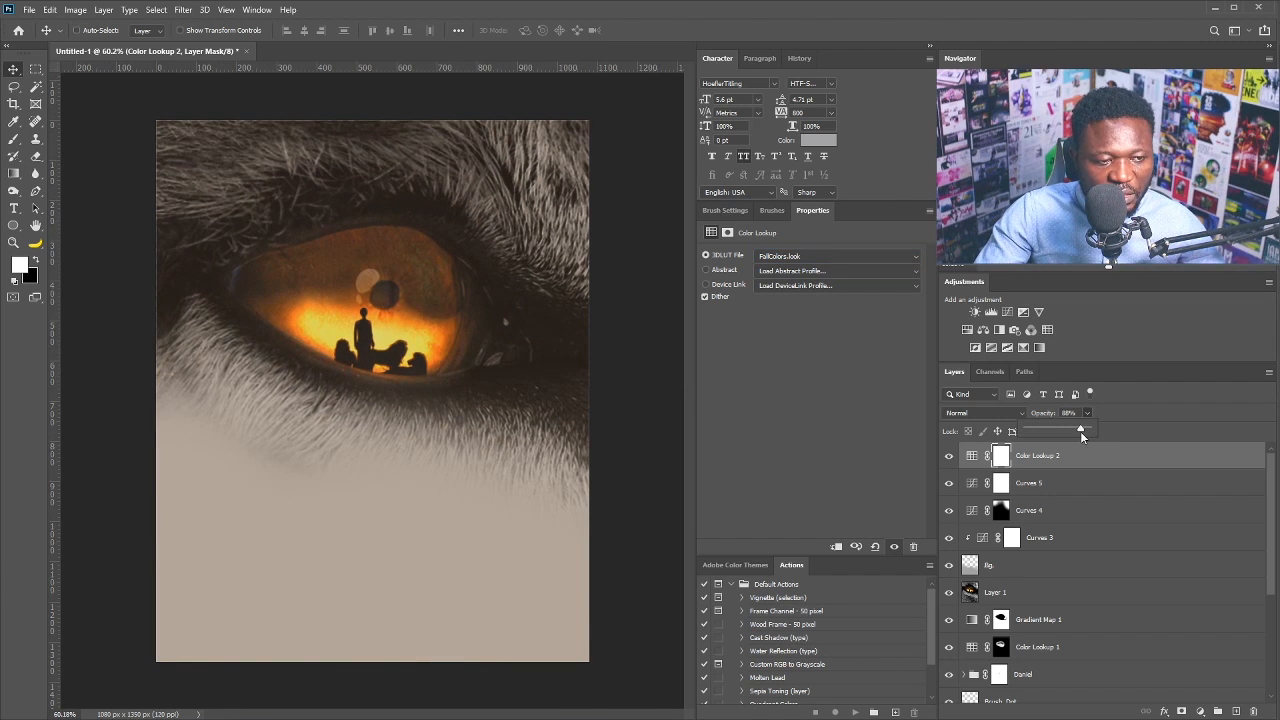
pyautogui.moveTo(1081, 437); pyautogui.dragTo(1083, 437)
pyautogui.moveTo(426, 352); pyautogui.dragTo(449, 352)
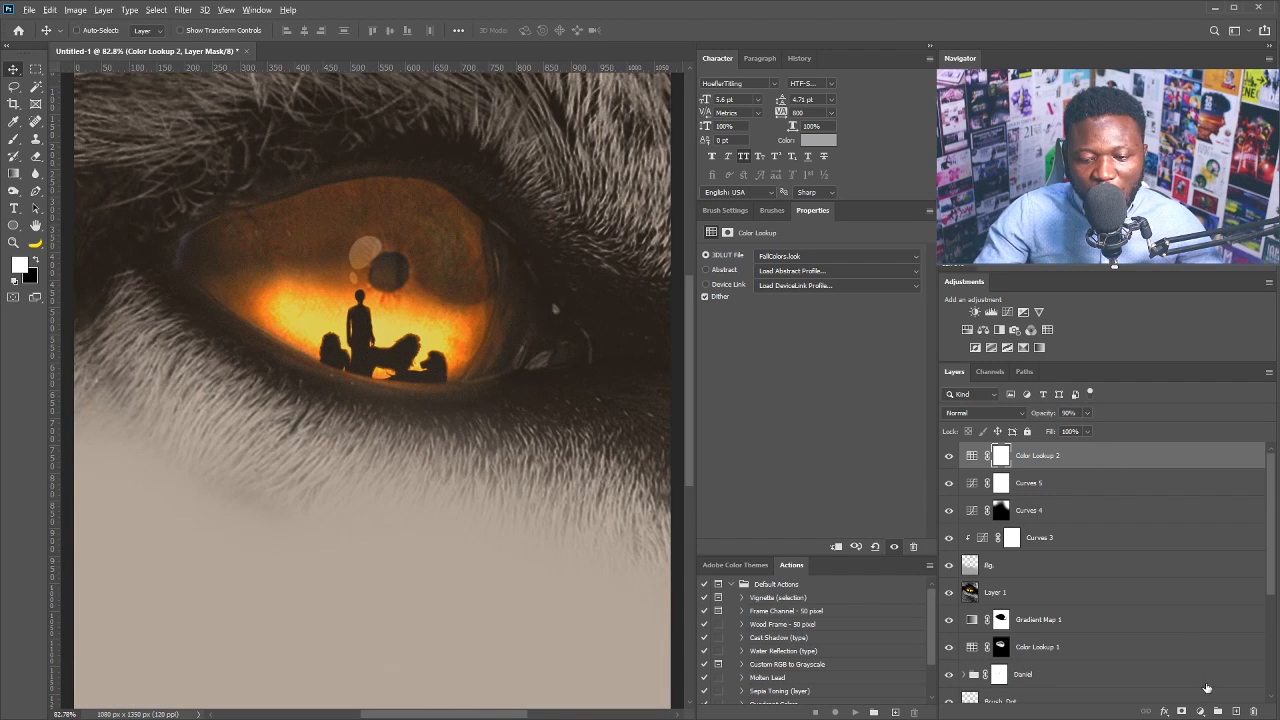
# Create a new top layer named Noise in Soft Light mode, filled with the neutral 50% gray.
pyautogui.keyDown('alt'); pyautogui.click(1232, 711); pyautogui.keyUp('alt')
pyautogui.write('Noise')
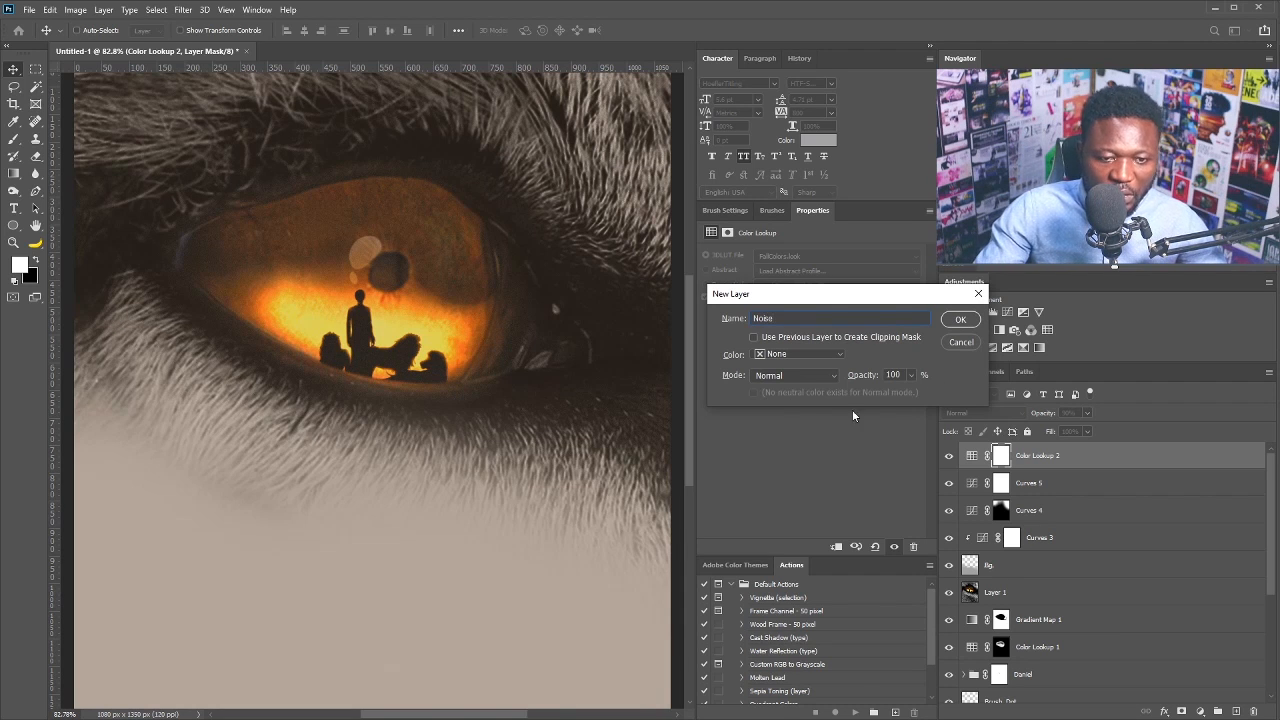
pyautogui.click(795, 375)
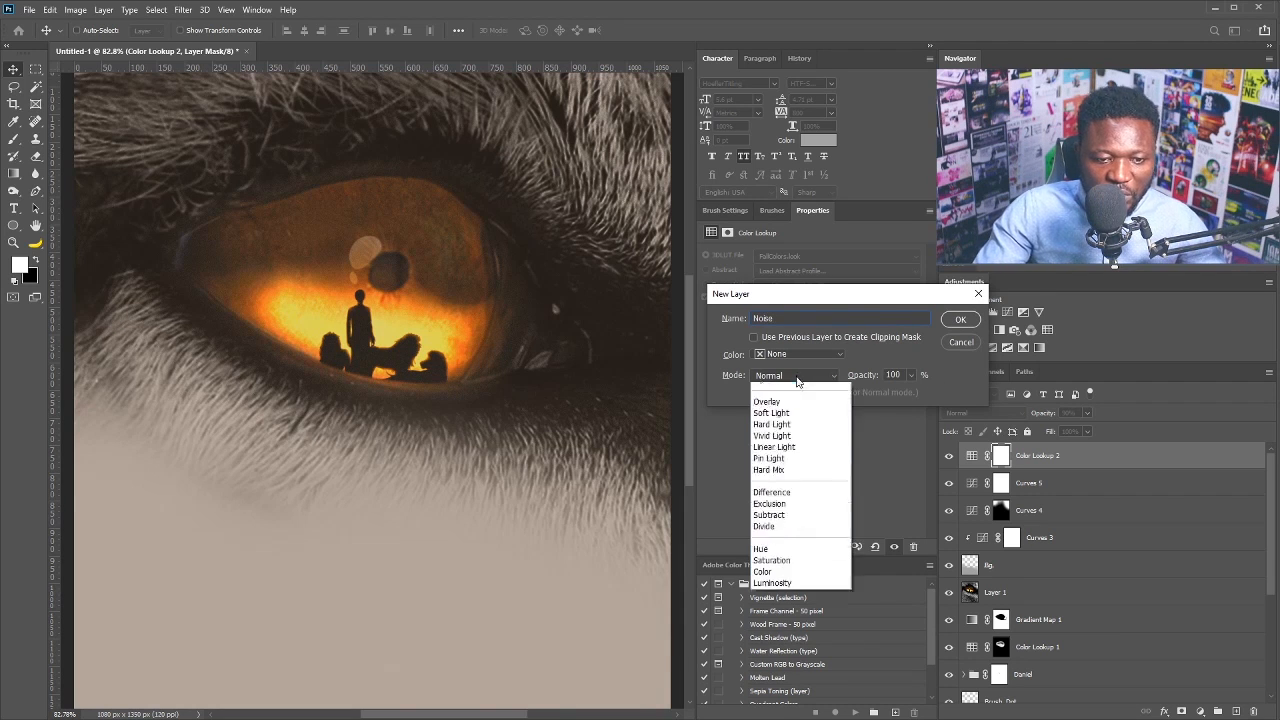
pyautogui.click(780, 571)
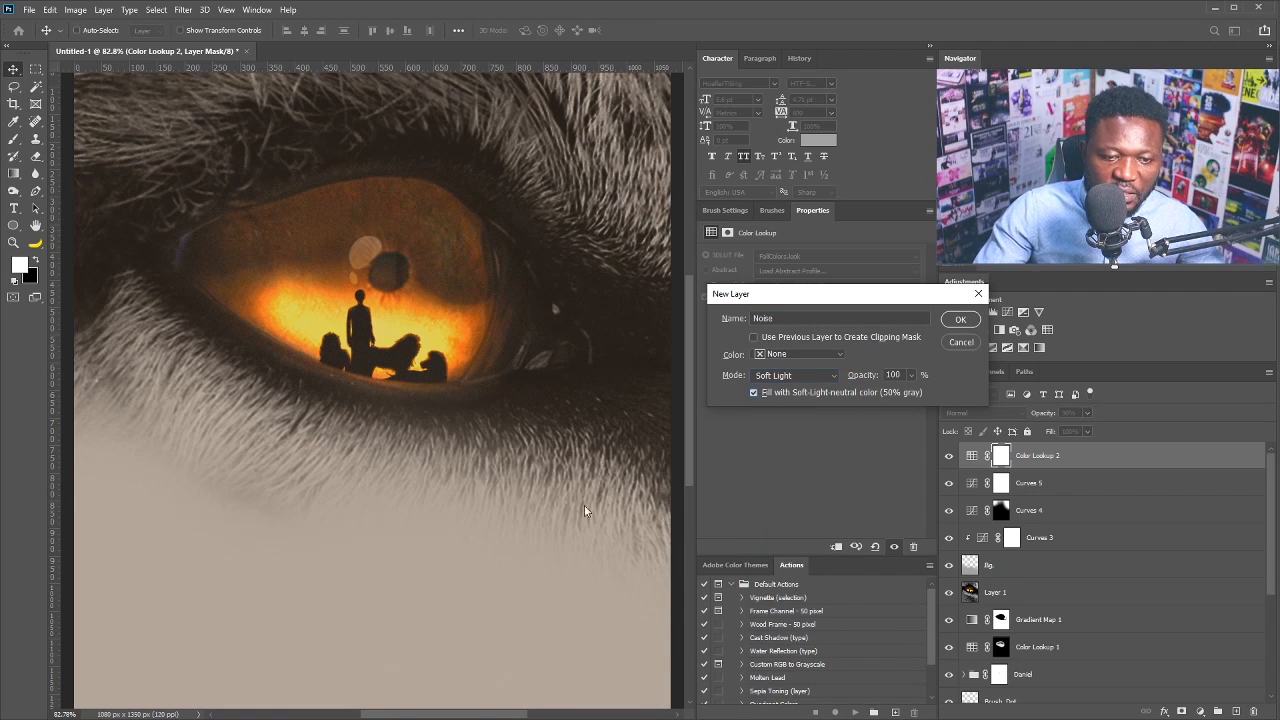
pyautogui.click(960, 319)
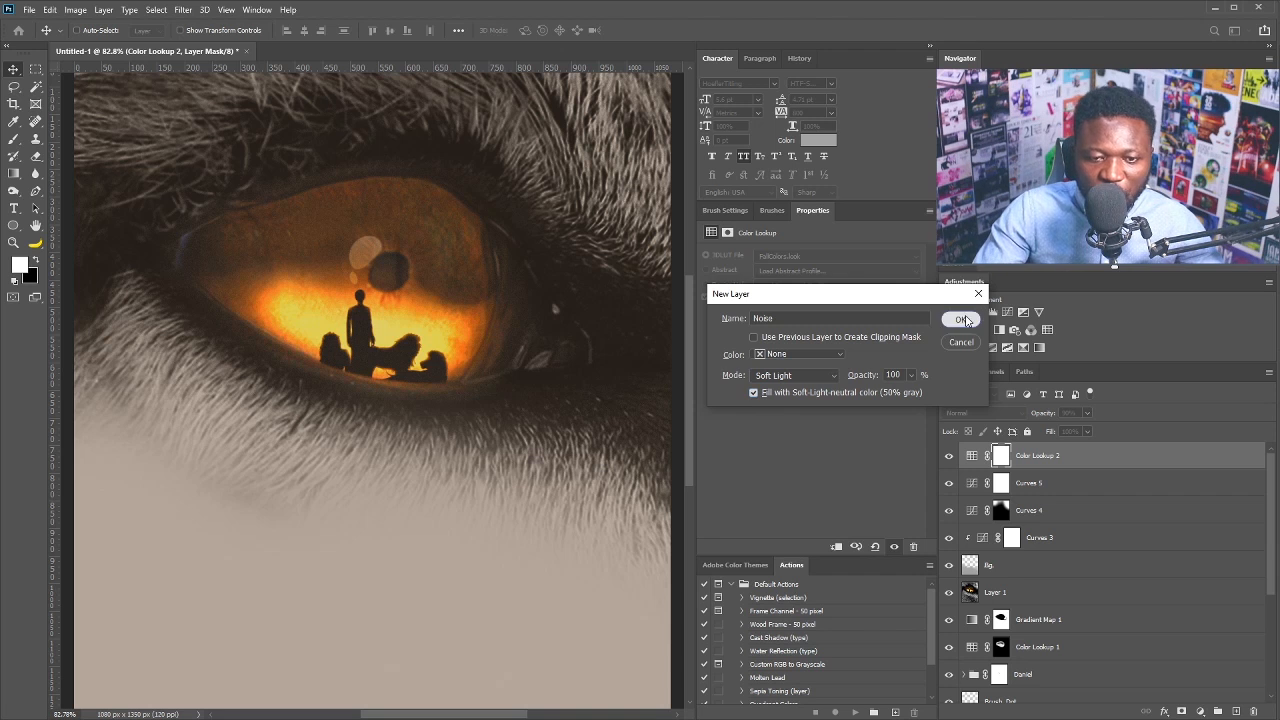
# Apply the Add Noise filter to the Noise layer with 12.50% amount, Uniform distribution and Monochromatic enabled.
pyautogui.click(183, 10)
pyautogui.moveTo(285, 207)
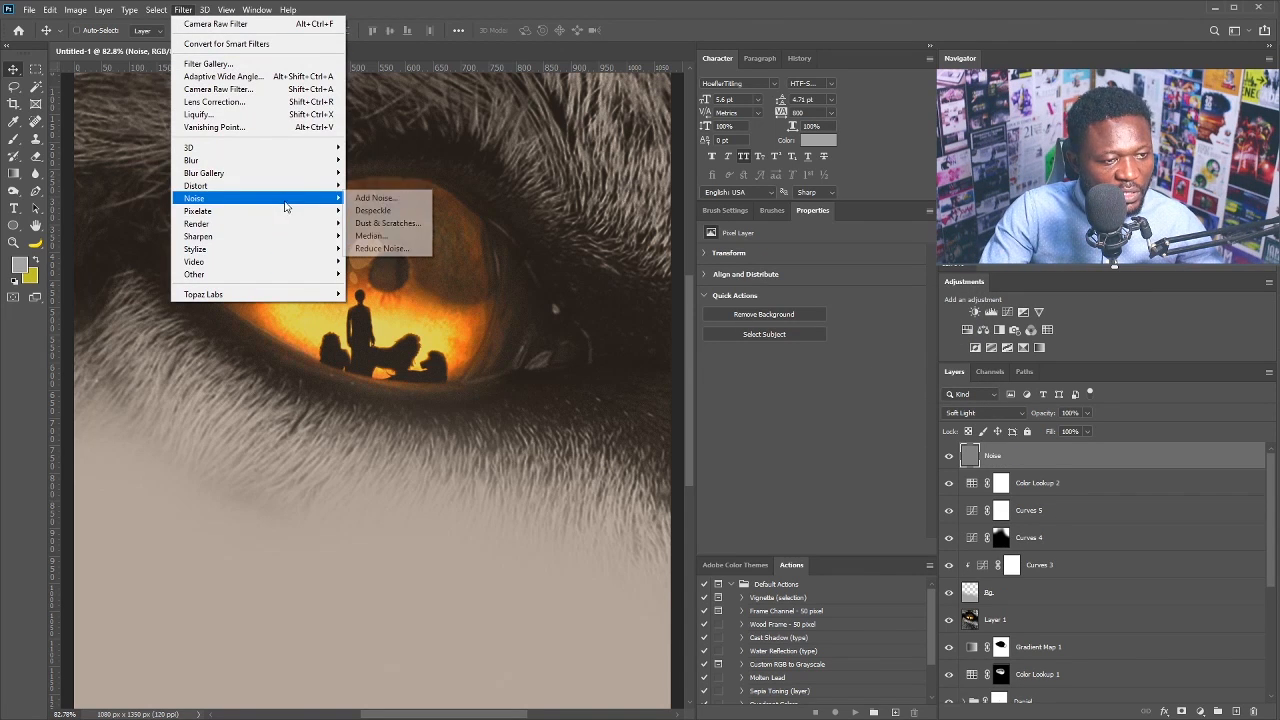
pyautogui.click(376, 198)
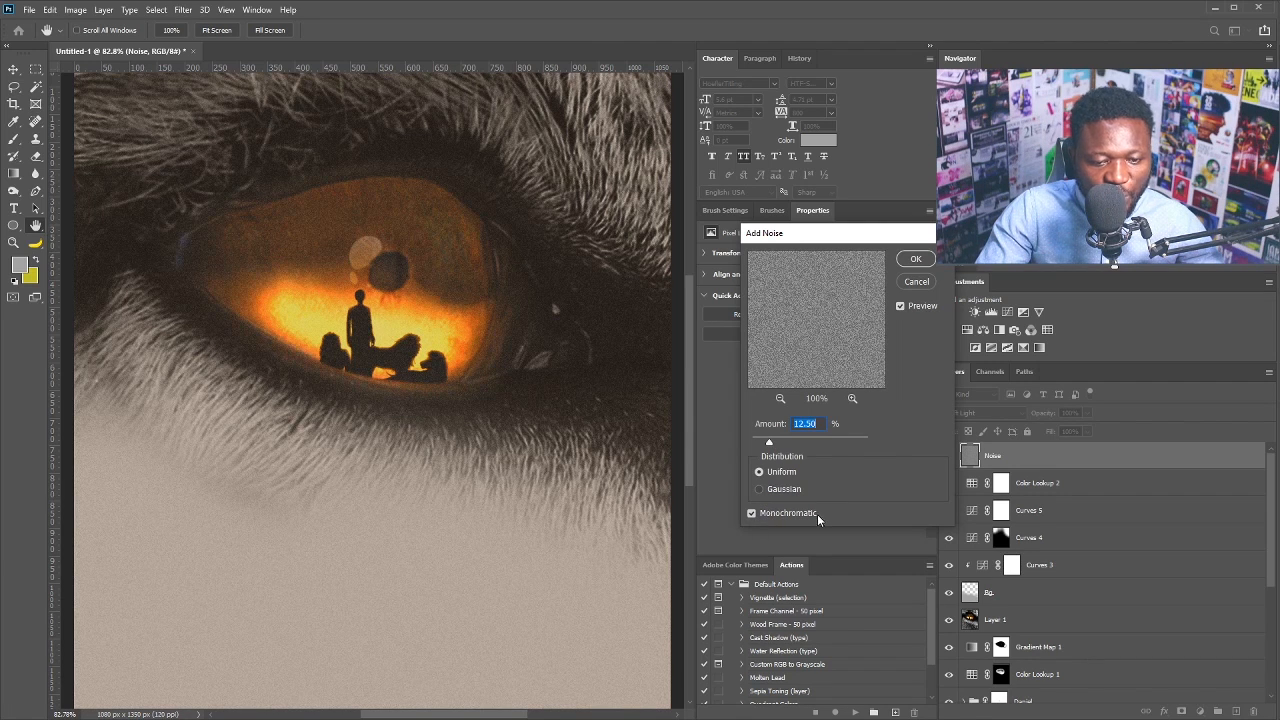
pyautogui.click(913, 258)
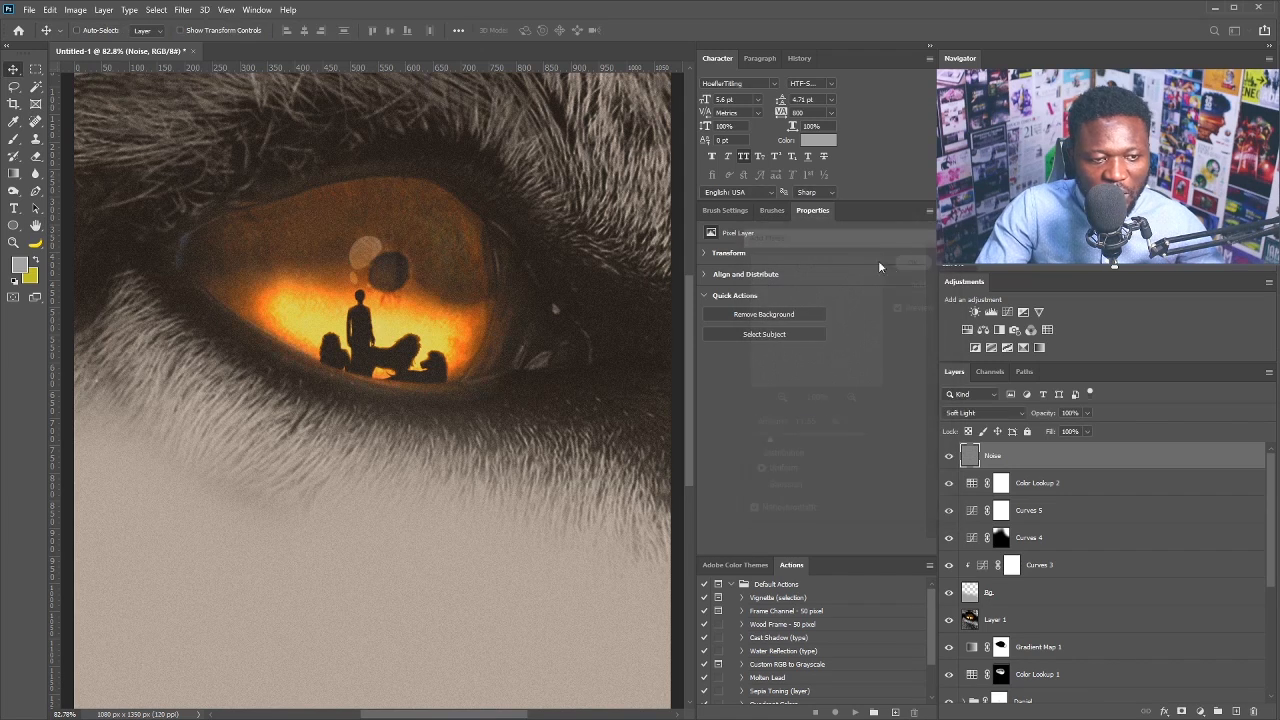
pyautogui.scroll(-3, 510, 270)
pyautogui.scroll(-1, 493, 297)
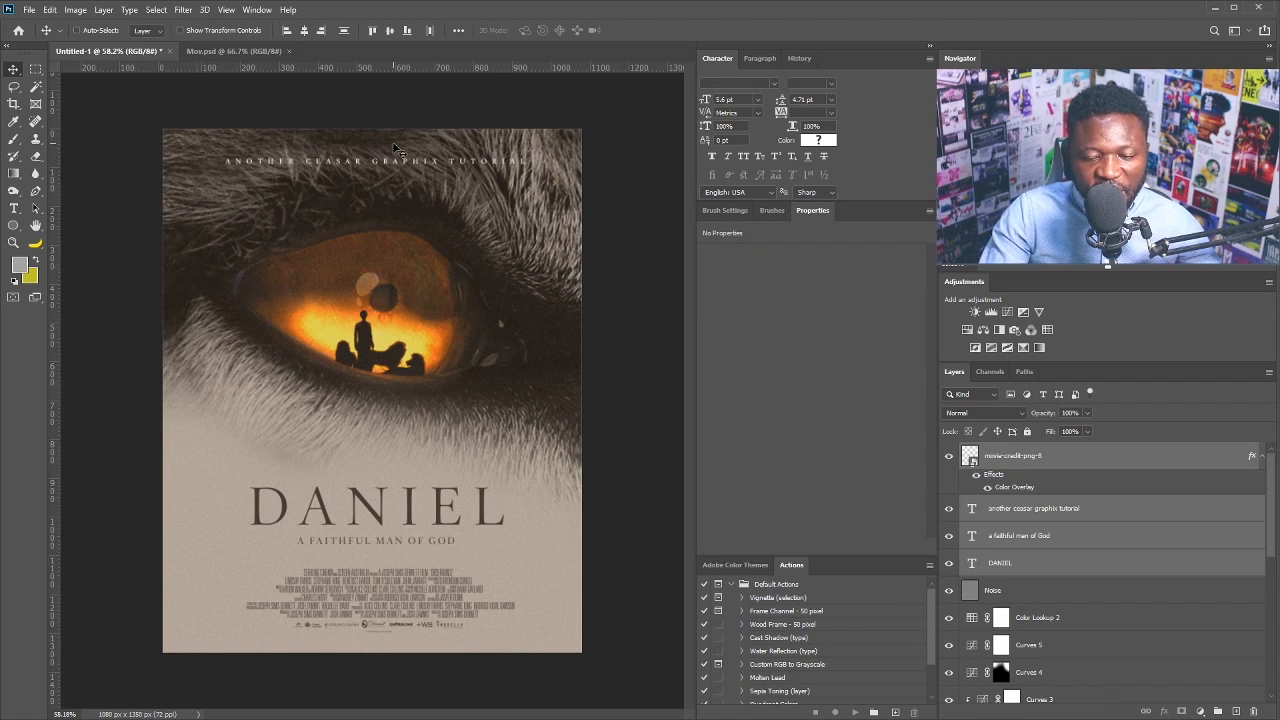
# Darken the upper fur further in the Curves 4 adjustment by setting input 191 to output 57 and lowering the white point.
pyautogui.click(1006, 590)
pyautogui.scroll(-3, 1000, 560)
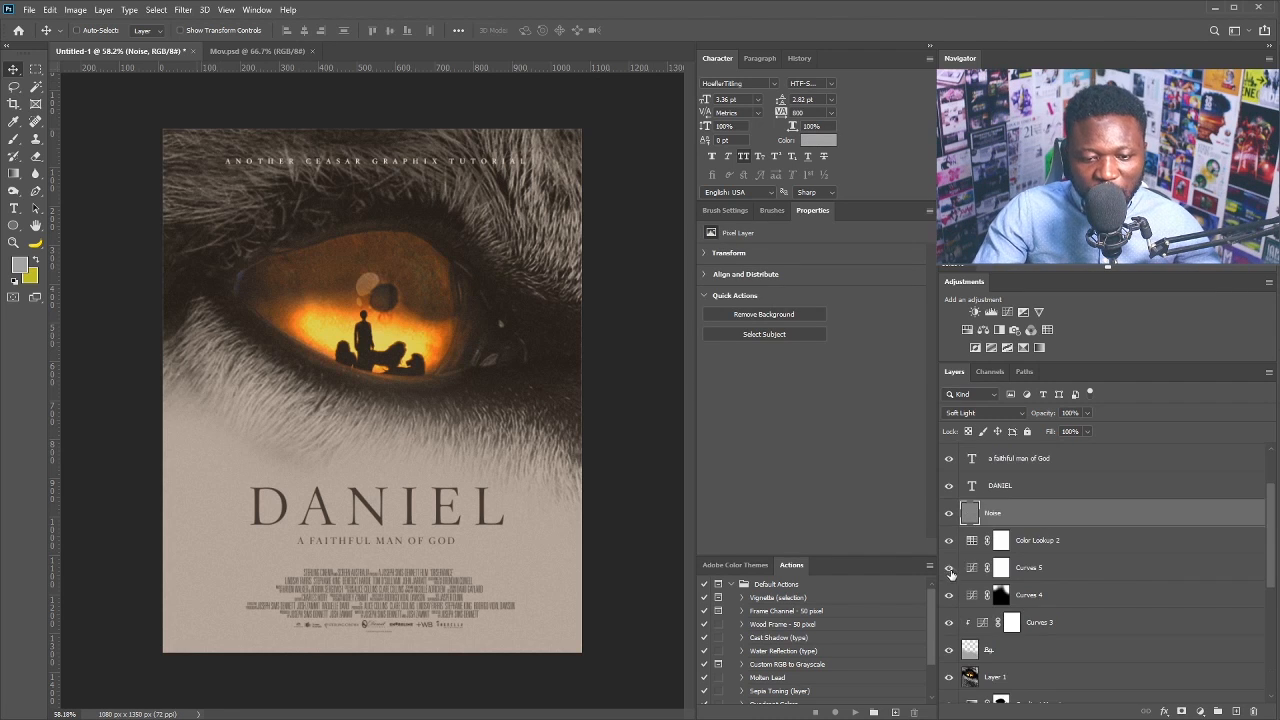
pyautogui.click(968, 570)
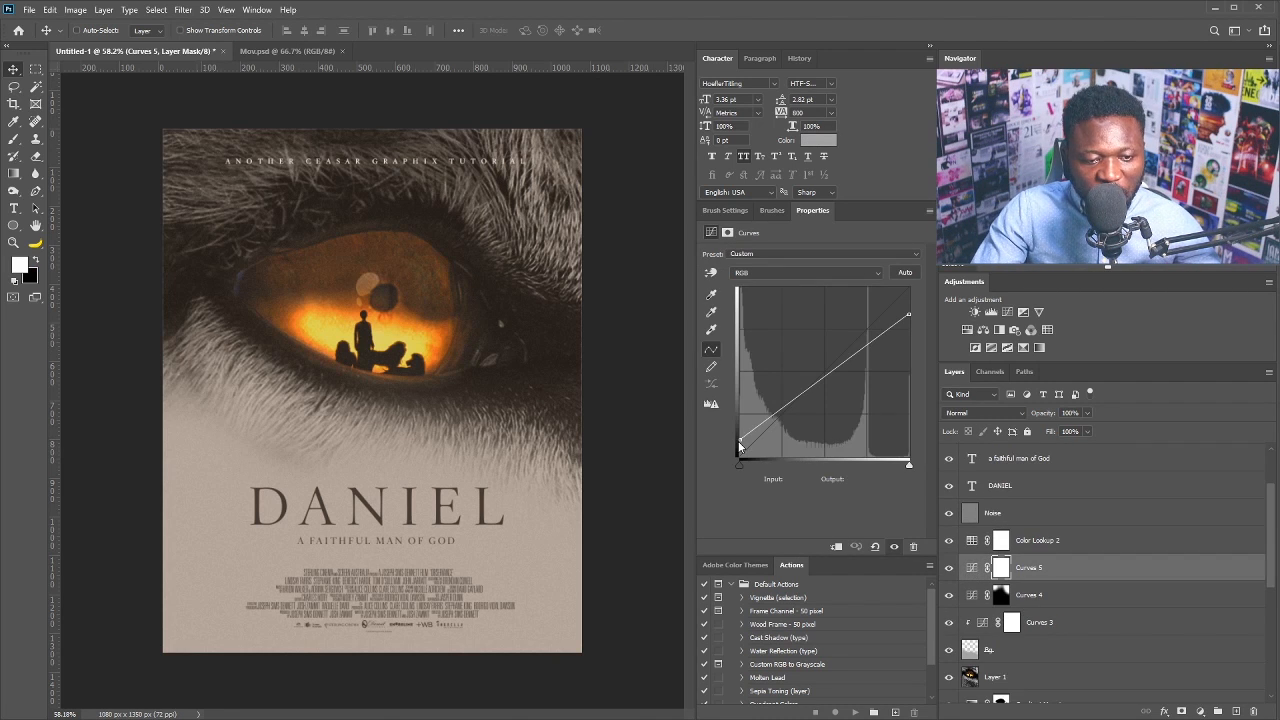
pyautogui.moveTo(799, 397); pyautogui.dragTo(867, 418)
pyautogui.click(1030, 595)
pyautogui.moveTo(516, 322)
pyautogui.mouseDown()
pyautogui.moveTo(482, 330)
pyautogui.moveTo(510, 336)
pyautogui.mouseUp()
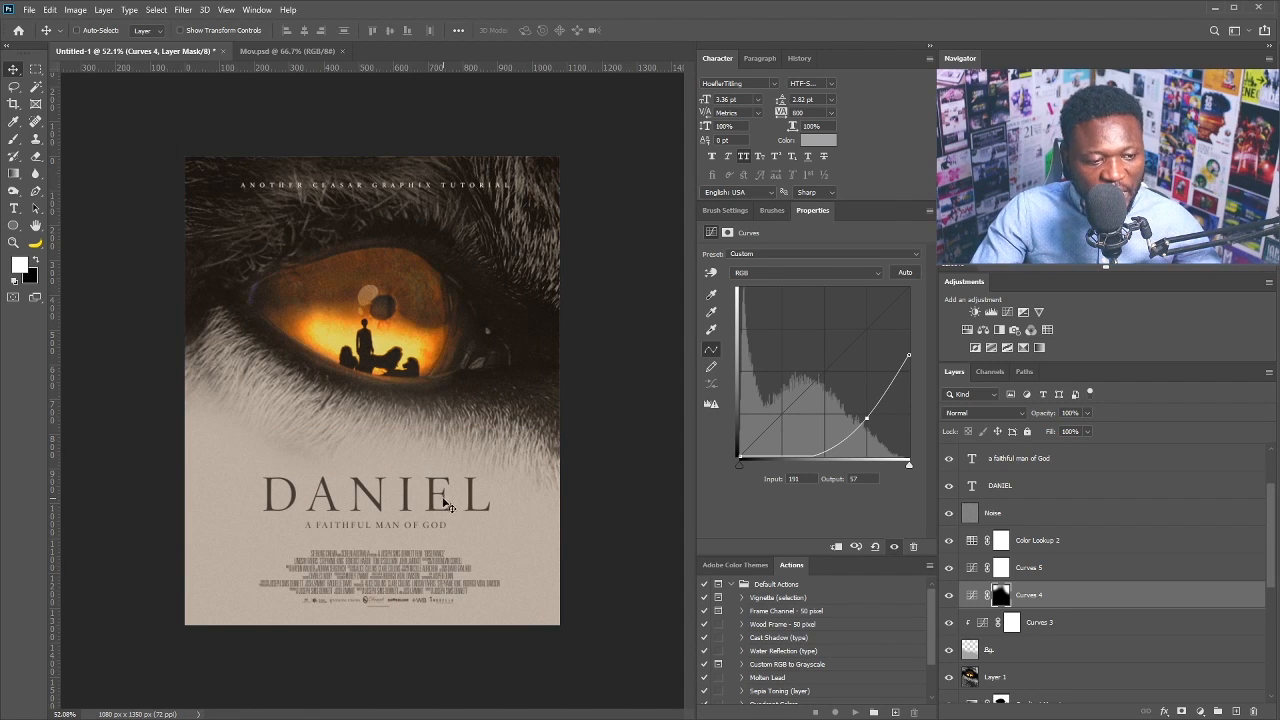
# Select the DANIEL title text layer.
pyautogui.click(1006, 487)
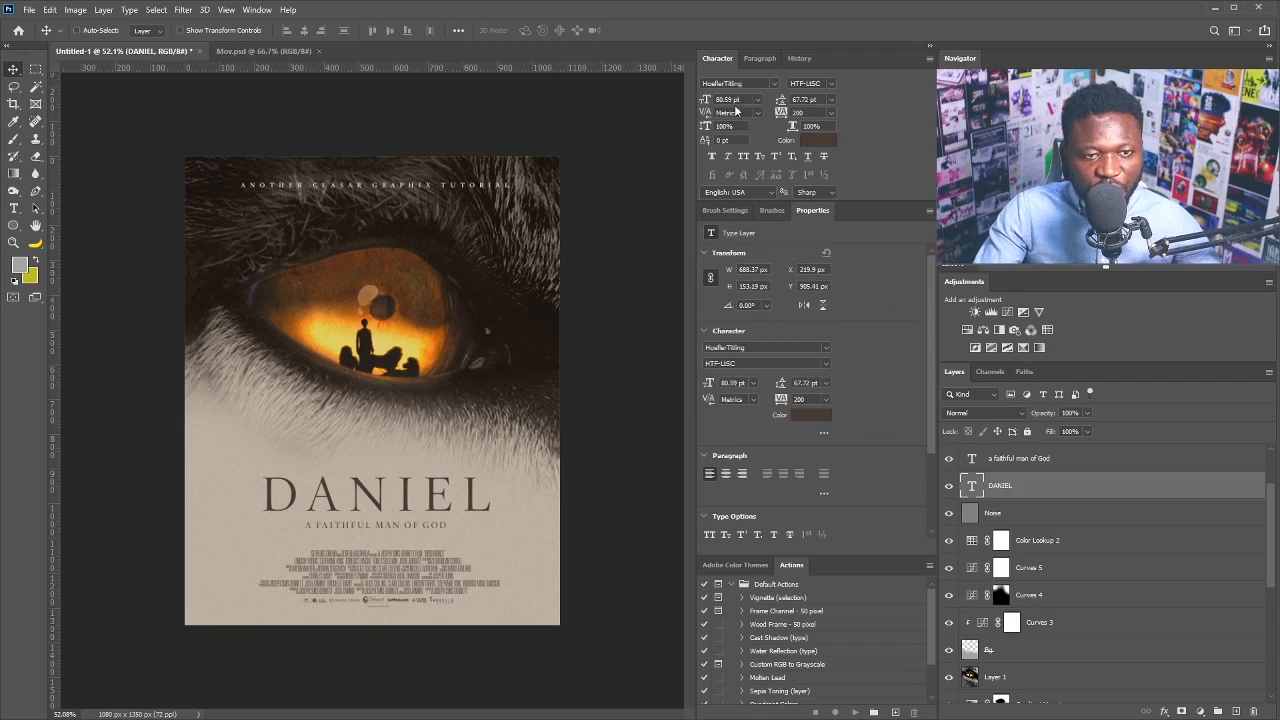